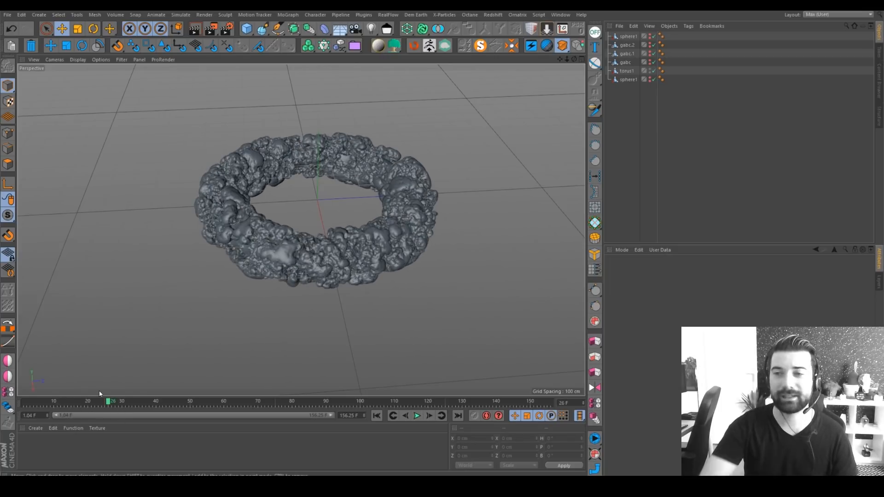
Make all six Alembic objects visible in the scene, from the first sphere1 to the last.
left_click_drag(339, 241, 330, 264, "alt")
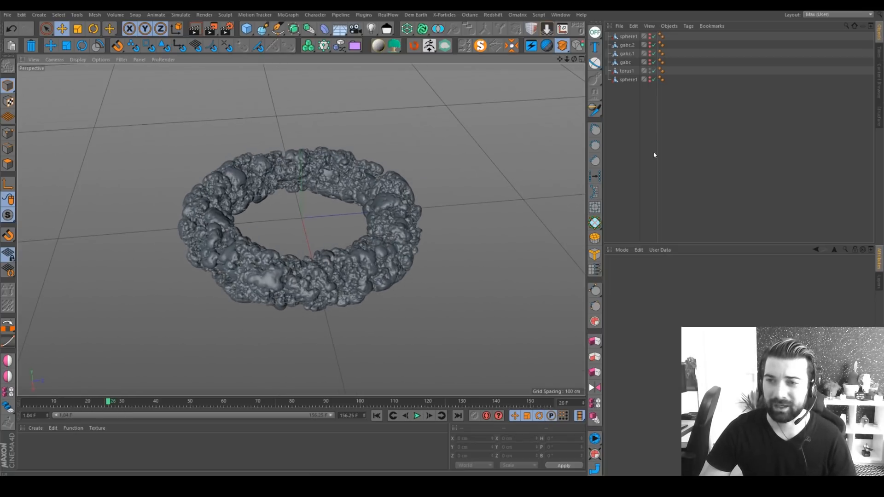
left_click(628, 79)
left_click(626, 38, "shift")
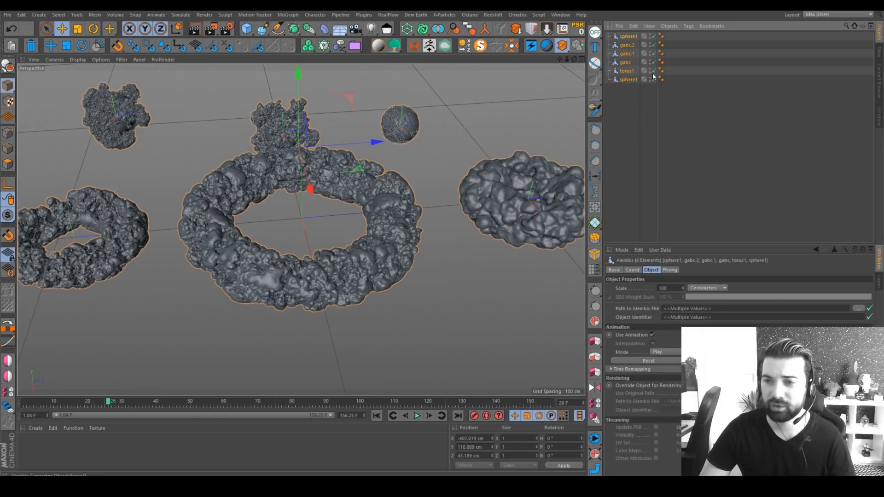
Examine the displayed growth models around the torus and inspect the large growing ball up close.
middle_click_drag(474, 219, 399, 252, "alt")
right_click_drag(406, 239, 440, 203, "alt")
middle_click_drag(314, 134, 392, 189, "alt")
right_click_drag(204, 187, 223, 219, "alt")
middle_click_drag(184, 220, 315, 192, "alt")
left_click_drag(315, 193, 258, 203, "alt")
right_click_drag(202, 185, 228, 183, "alt")
left_click_drag(228, 183, 265, 161, "alt")
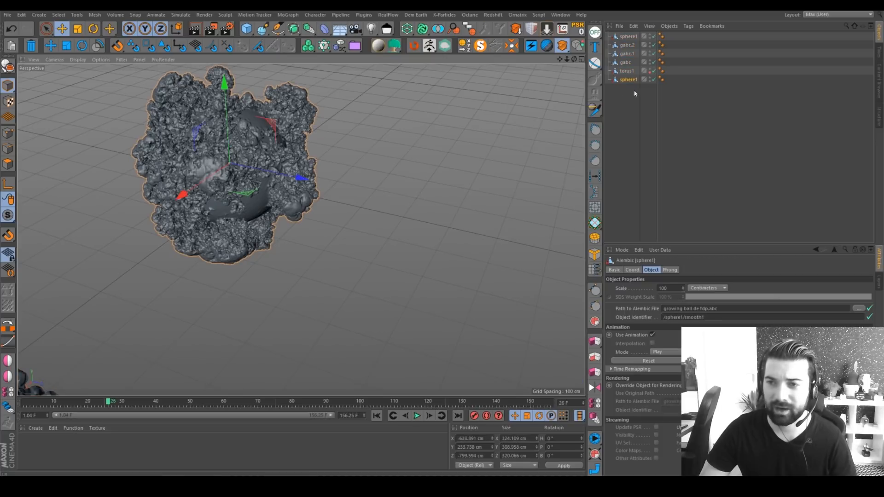
Hide every Alembic object except the last sphere1 and scrub through the early frames of its growth animation.
left_click(626, 71)
left_click(628, 37, "shift")
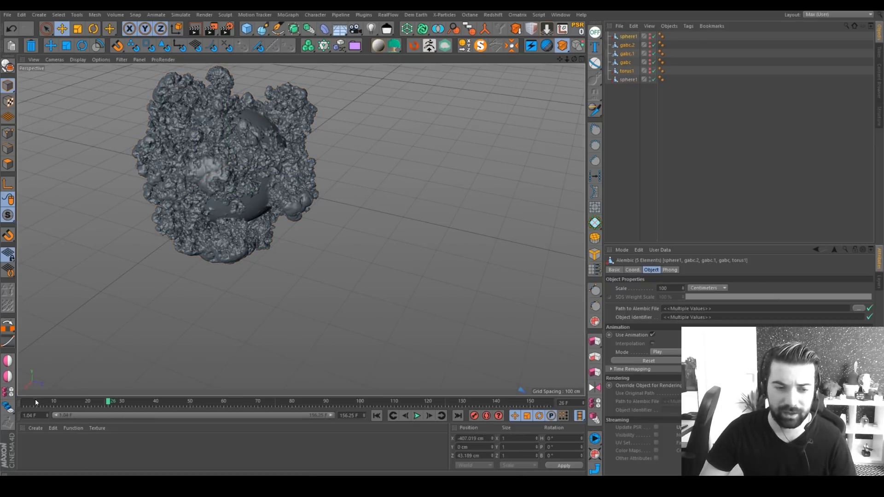
left_click_drag(35, 399, 107, 407)
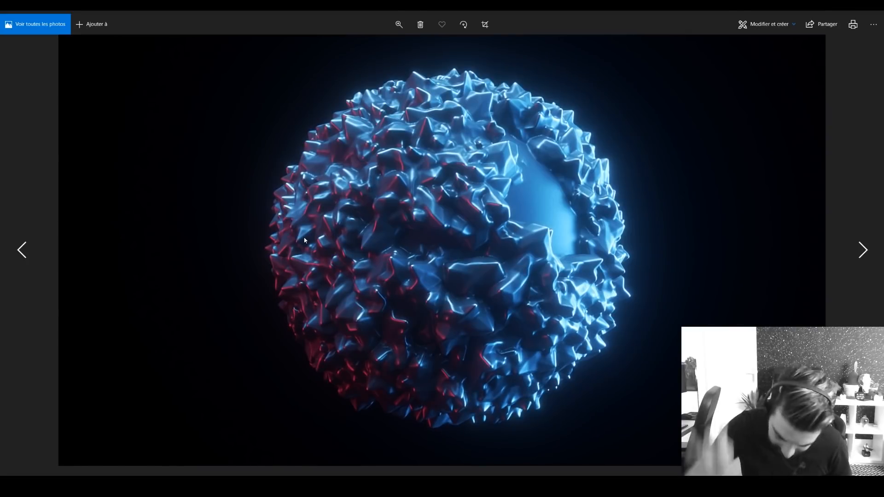
Look through the rendered images of the spiky sphere, the growing ball and the torus in the photo viewer.
key("Right")
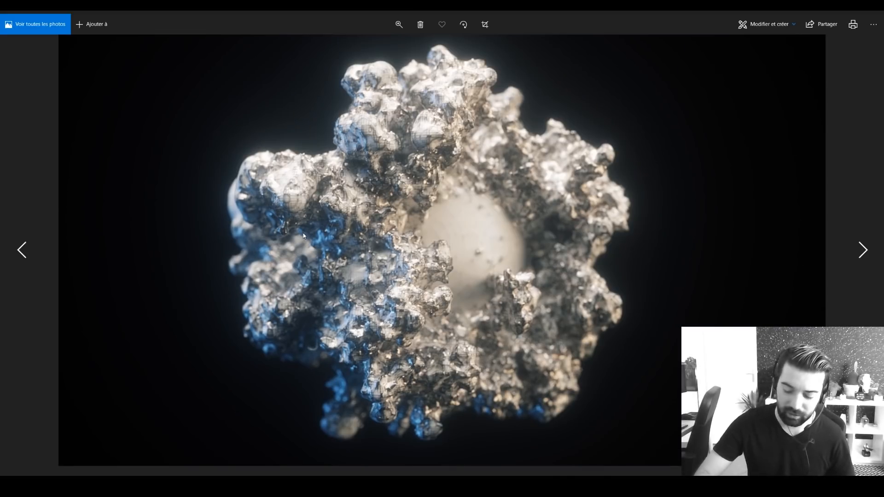
key("Right")
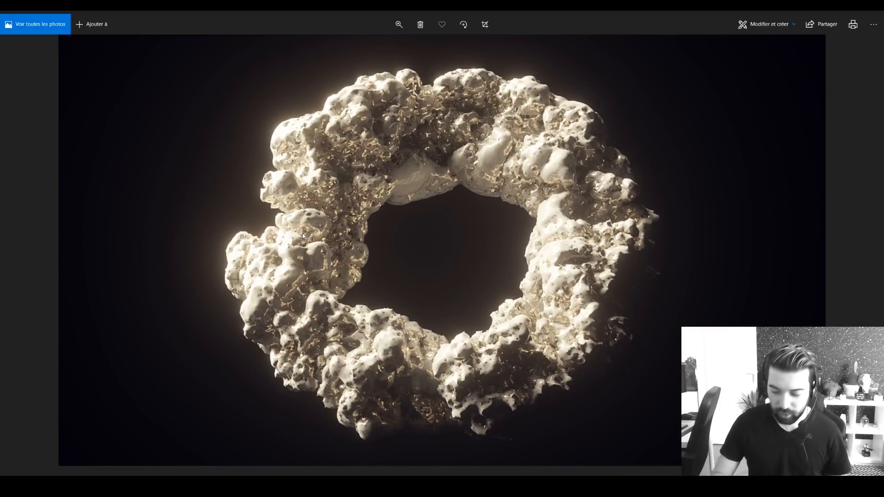
key("Left")
key("Left")
key("Left")
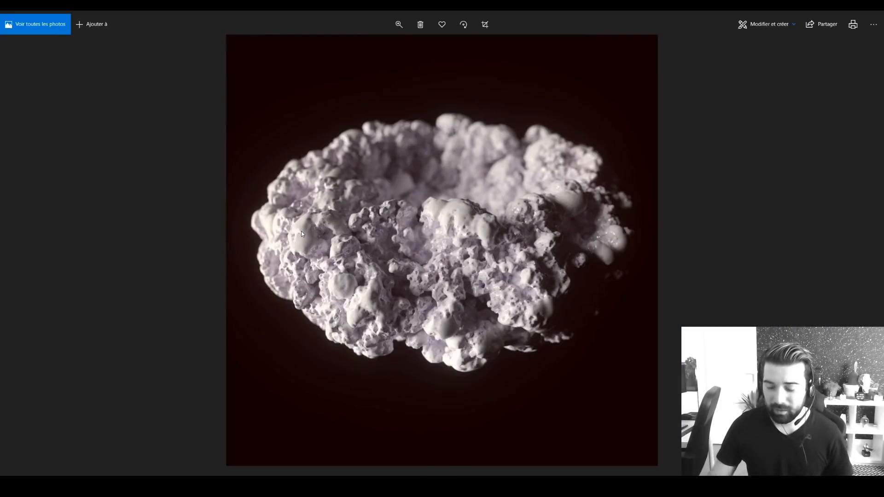
key("Right")
key("Right")
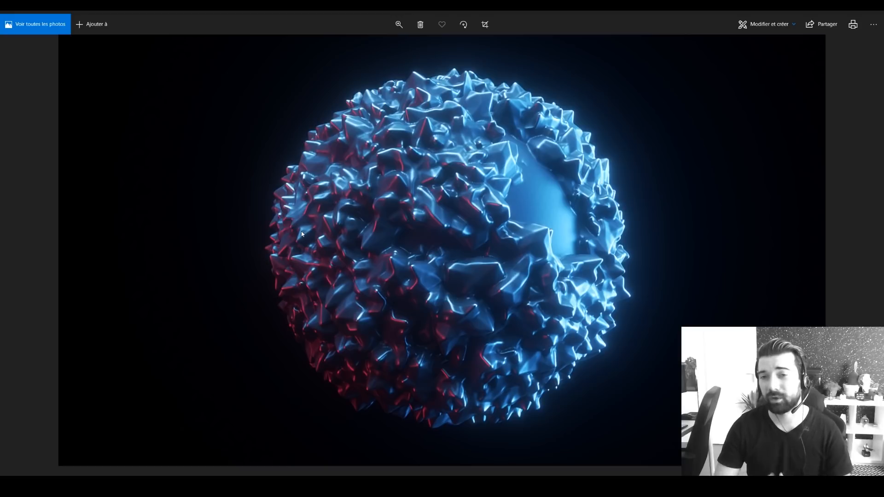
key("Escape")
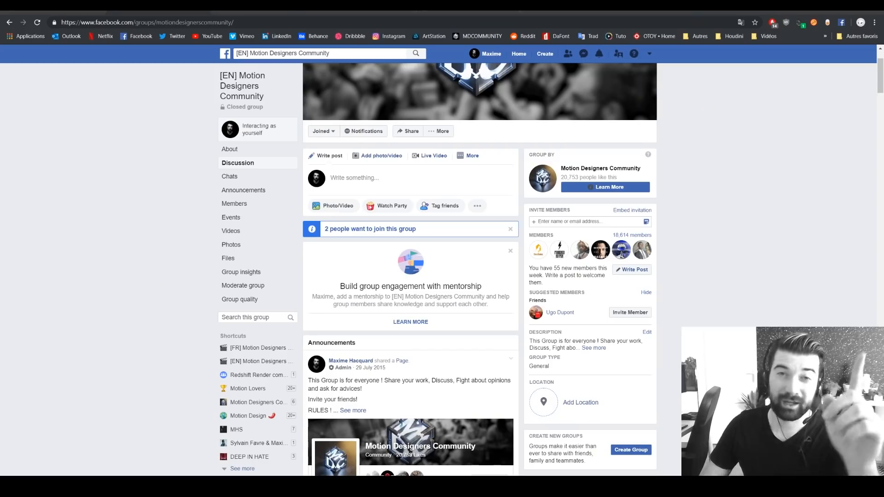
Browse the Motion Designers Community Facebook group's feed, including the shared mountain landscape video and recent member posts.
scroll(139, 181, "down", 3)
scroll(138, 170, "down", 4)
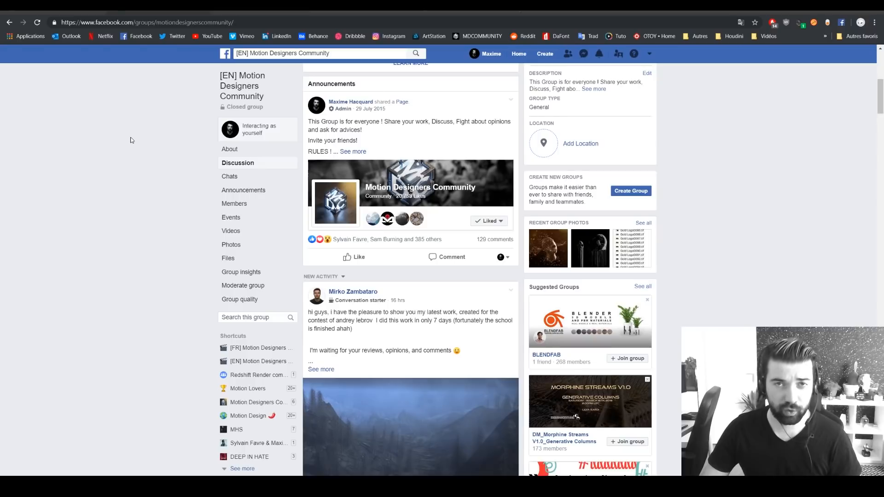
scroll(132, 140, "down", 4)
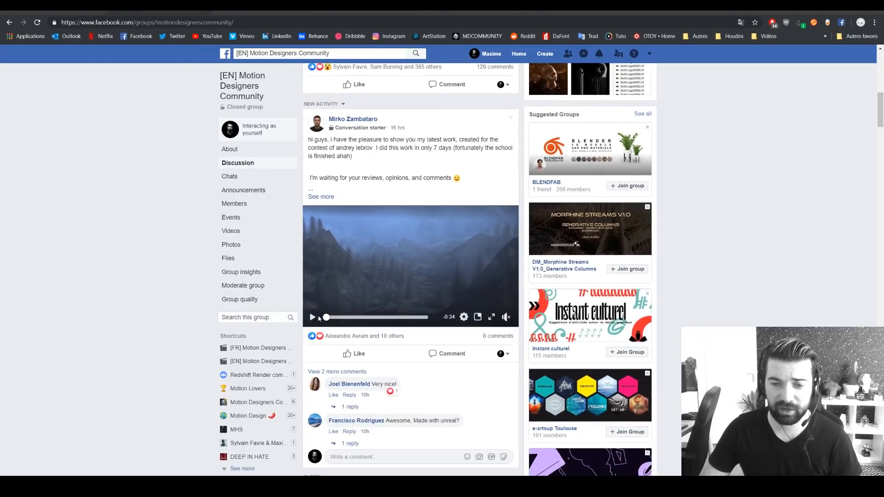
left_click(315, 317)
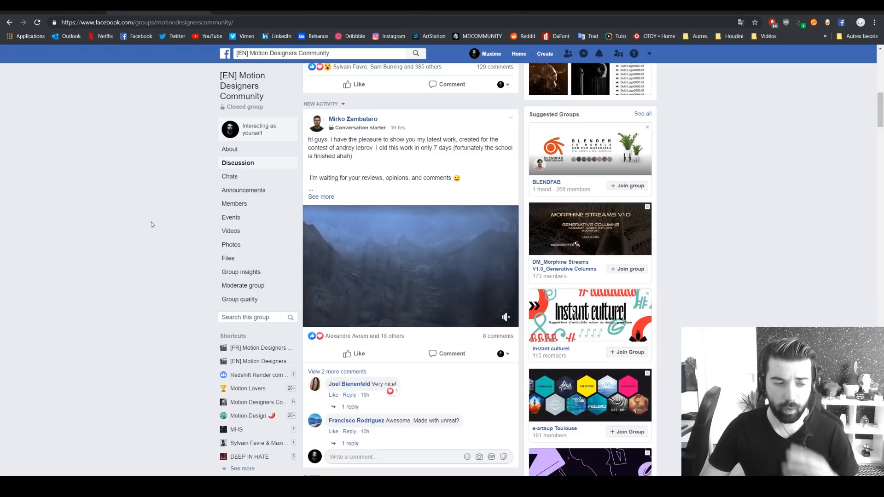
scroll(152, 228, "down", 7)
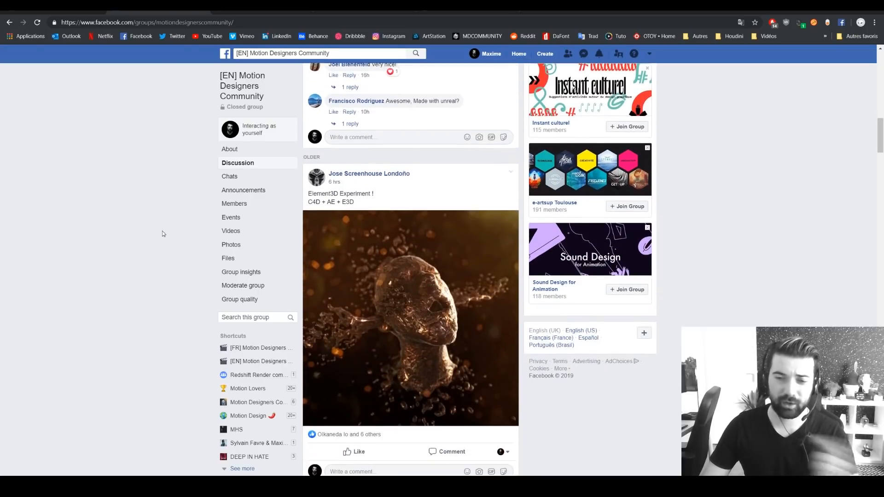
scroll(164, 233, "down", 10)
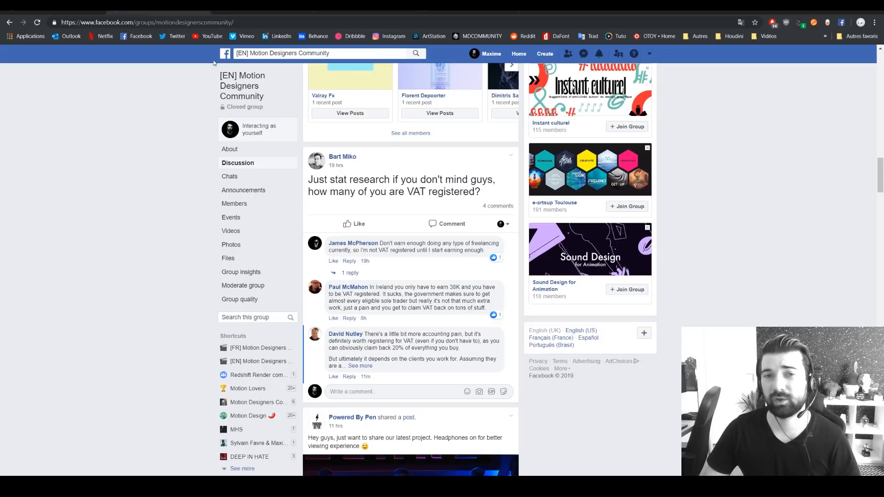
Open the Motion Designers Community Patreon page and review its published tutorials back to Tutorial #1.
left_click(263, 16)
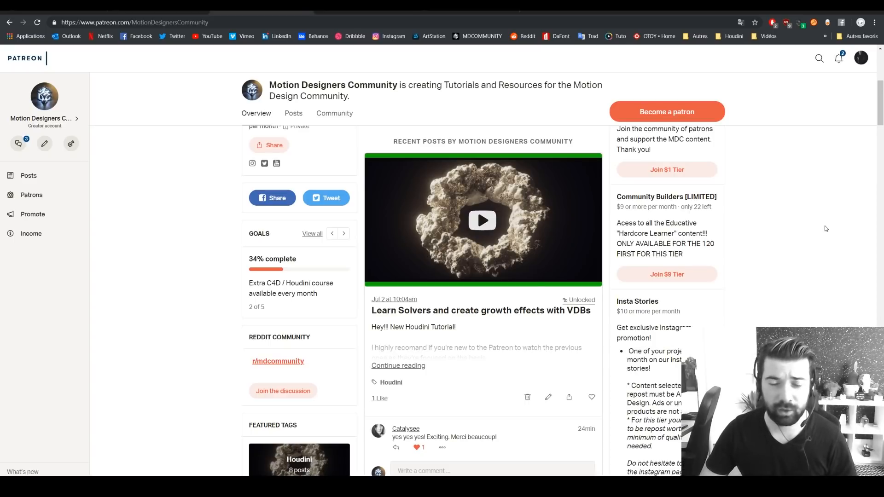
scroll(803, 233, "down", 15)
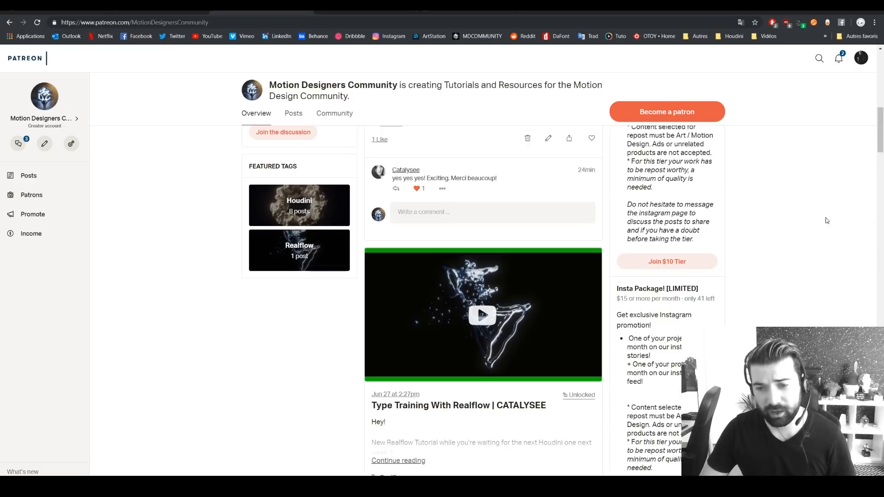
scroll(503, 179, "down", 12)
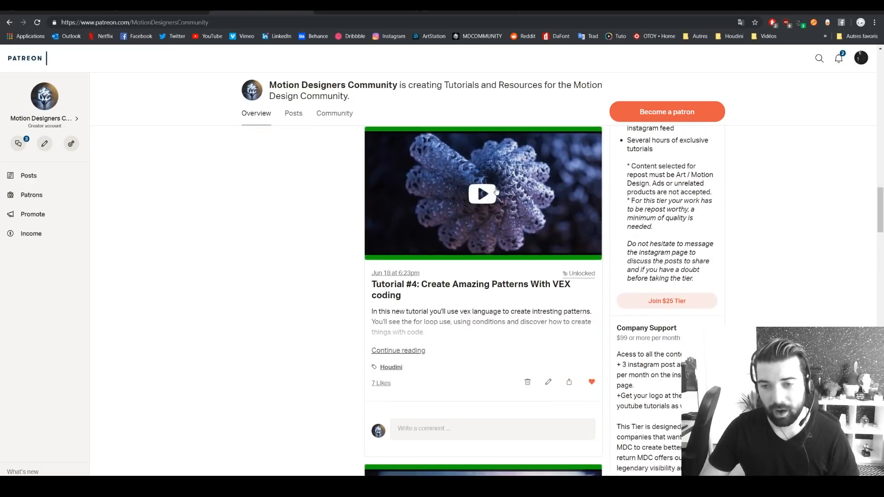
scroll(500, 185, "down", 15)
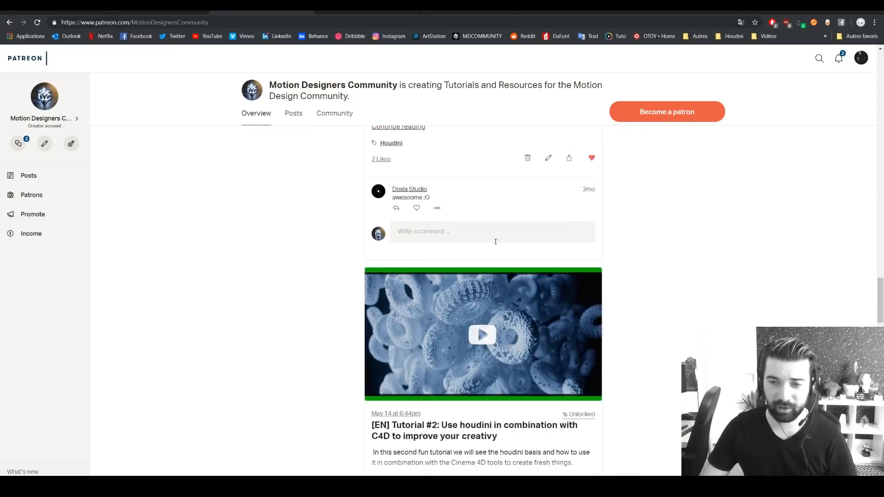
scroll(487, 240, "down", 12)
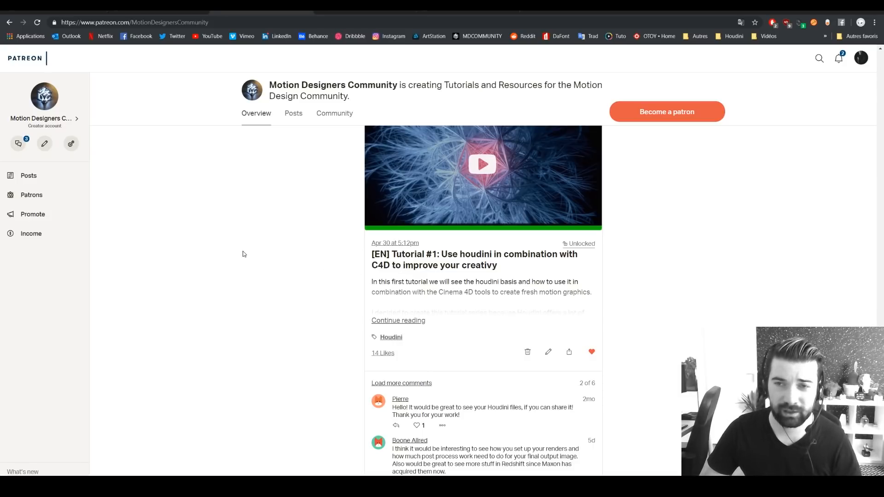
Open the Patreon membership tiers and compare the $9 Community Builders tier with the $20 Hardcore Learner tier.
left_click(667, 111)
scroll(791, 221, "down", 2)
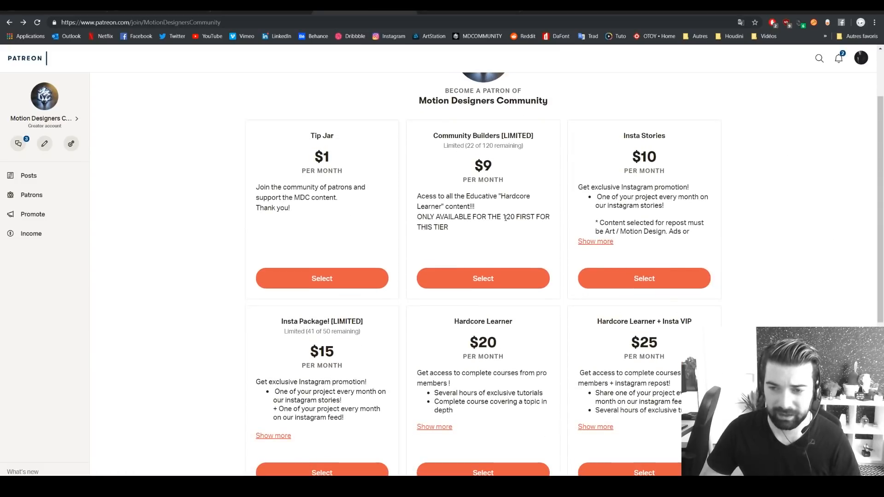
left_click_drag(505, 218, 515, 239)
double_click(493, 167)
scroll(511, 237, "down", 2)
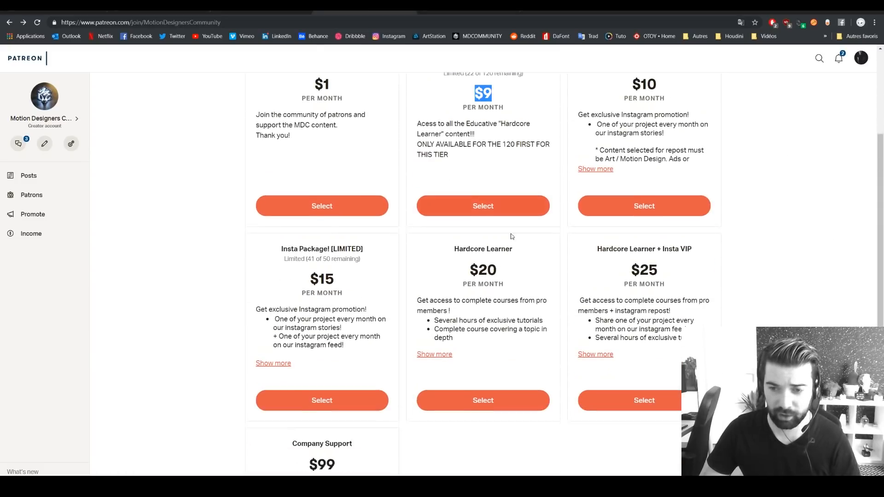
left_click_drag(467, 257, 518, 254)
left_click(496, 249)
scroll(502, 217, "up", 2)
left_click_drag(504, 172, 397, 165)
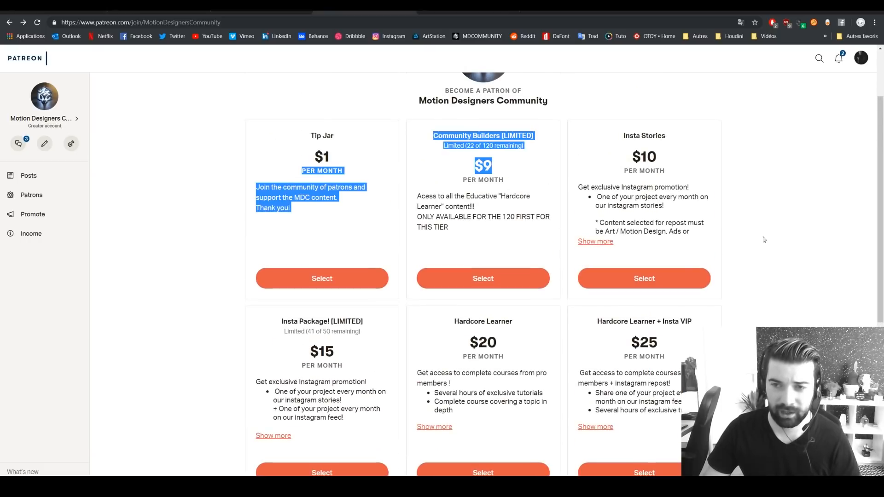
left_click(804, 231)
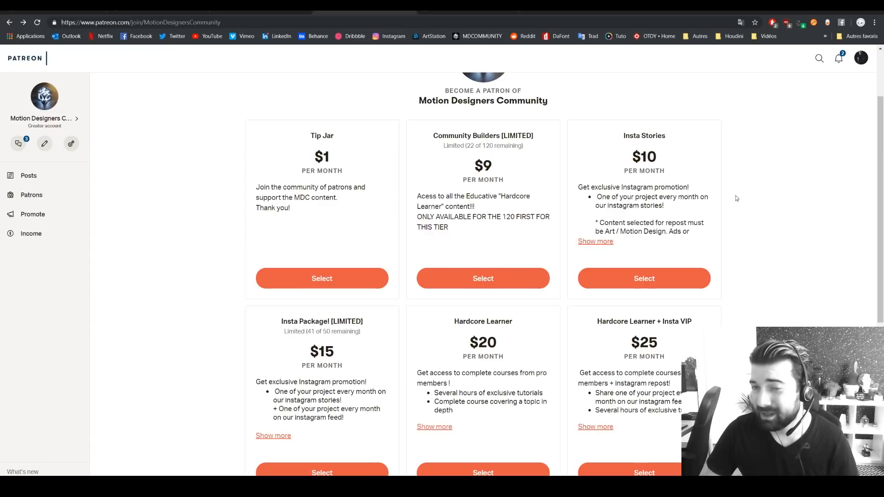
Review the remaining membership tiers and the Instagram promotion offered in the $15 Insta Package.
scroll(221, 173, "up", 2)
scroll(219, 180, "down", 4)
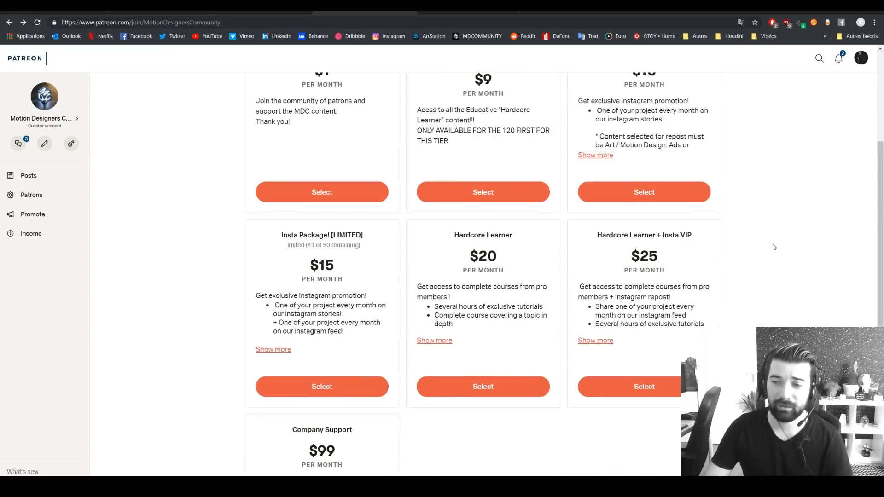
left_click_drag(274, 305, 386, 305)
Open the motiondesigners Instagram profile and look through its account details and publications.
left_click(462, 11)
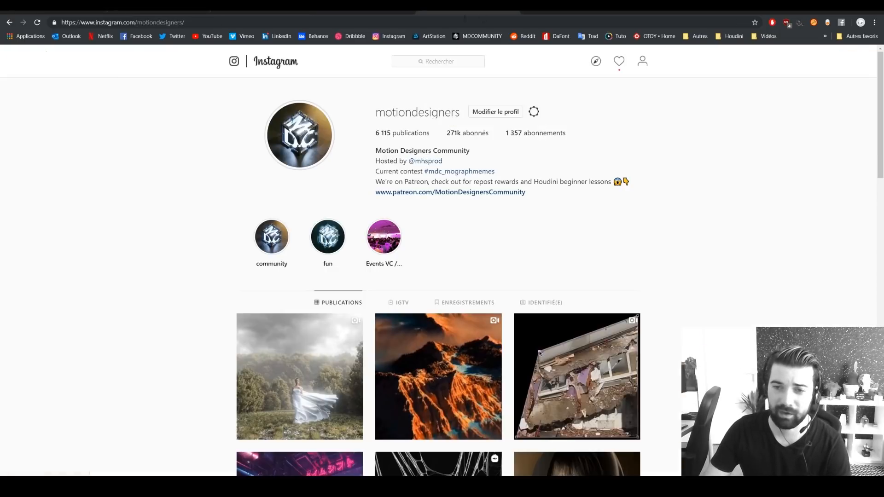
left_click_drag(459, 112, 455, 111)
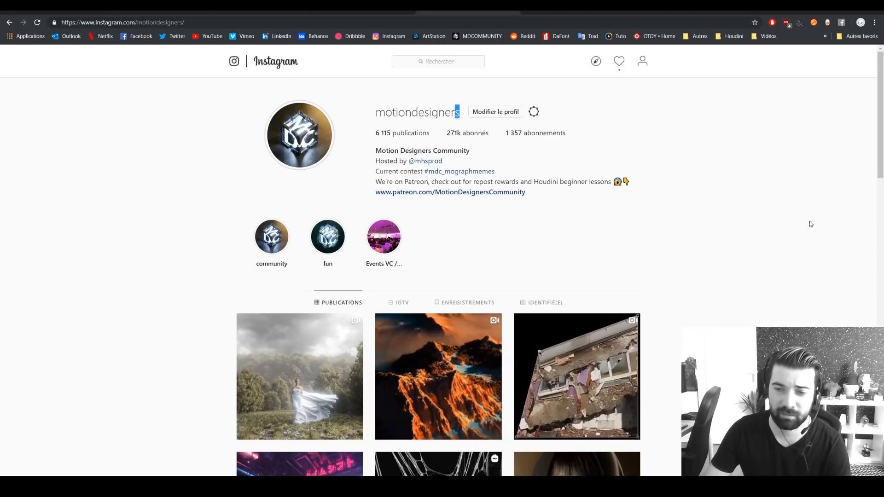
scroll(810, 225, "down", 15)
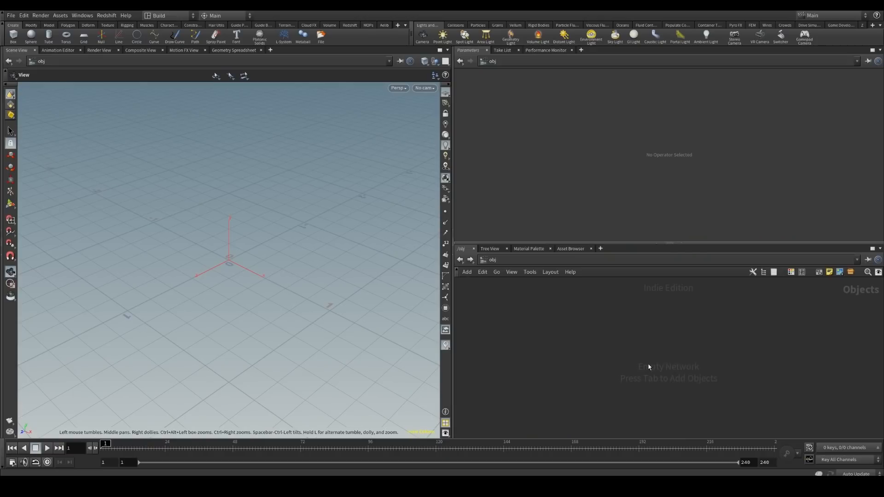
Switch to Houdini, add a Sphere object to the empty scene and enter its geometry network.
key("Tab")
type("geo")
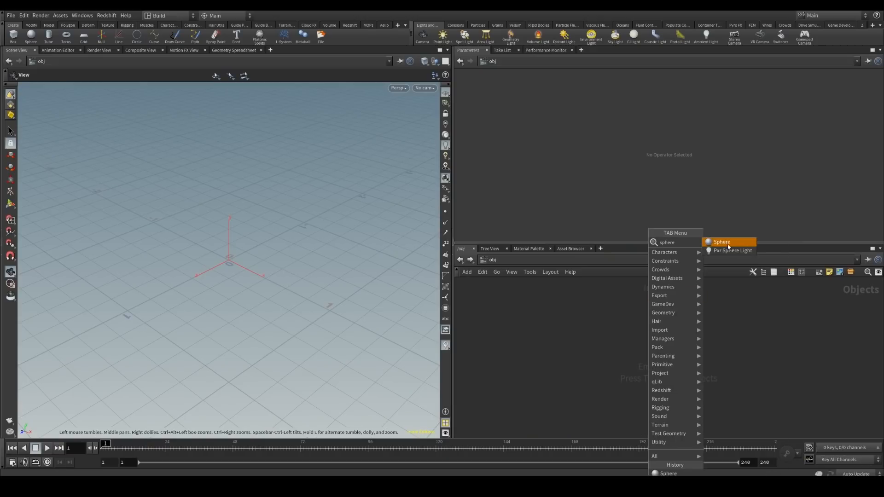
left_click(727, 245)
left_click(668, 312)
double_click(668, 313)
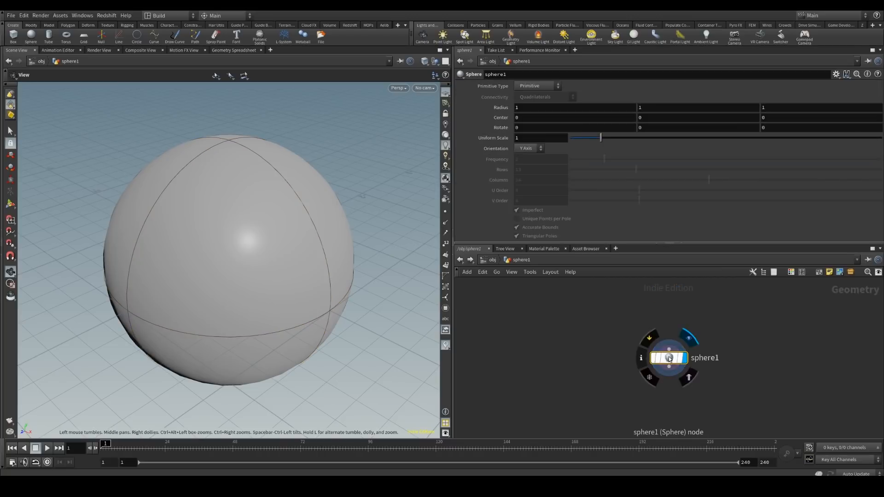
Set the sphere's primitive type to Polygon with a frequency of 12, and duplicate the sphere1 node beside the original.
left_click(537, 85)
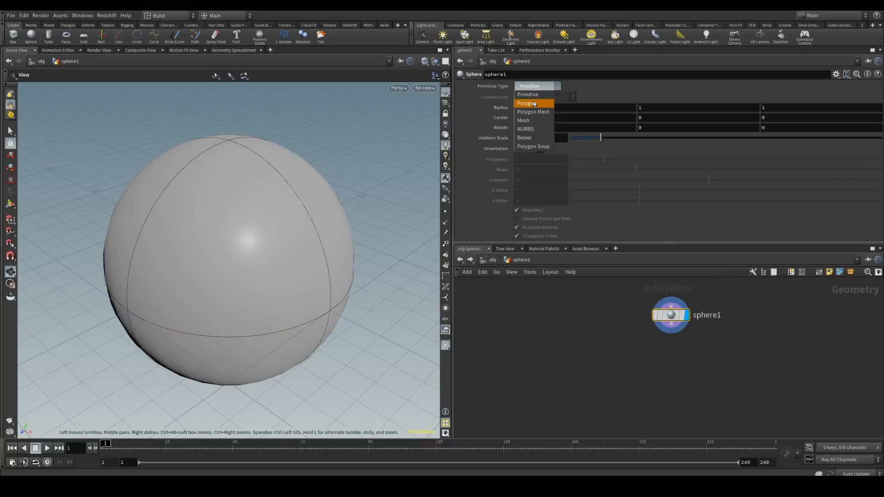
left_click(534, 95)
left_click(528, 160)
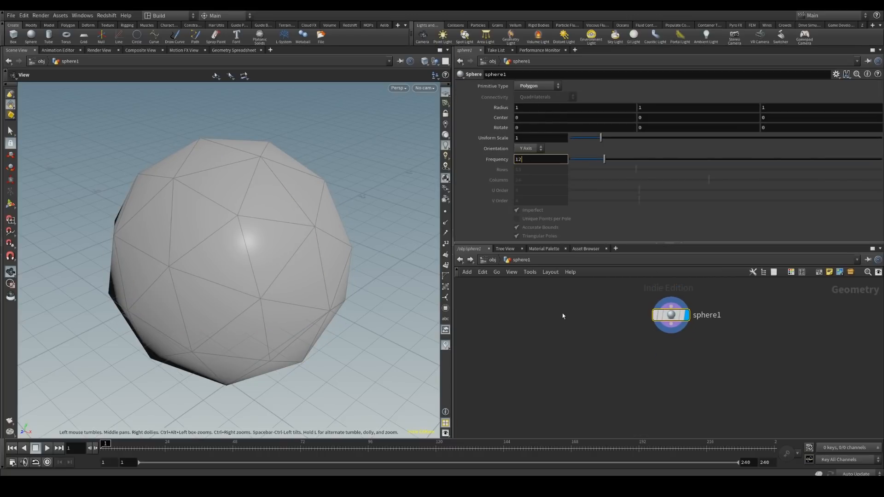
key("Return")
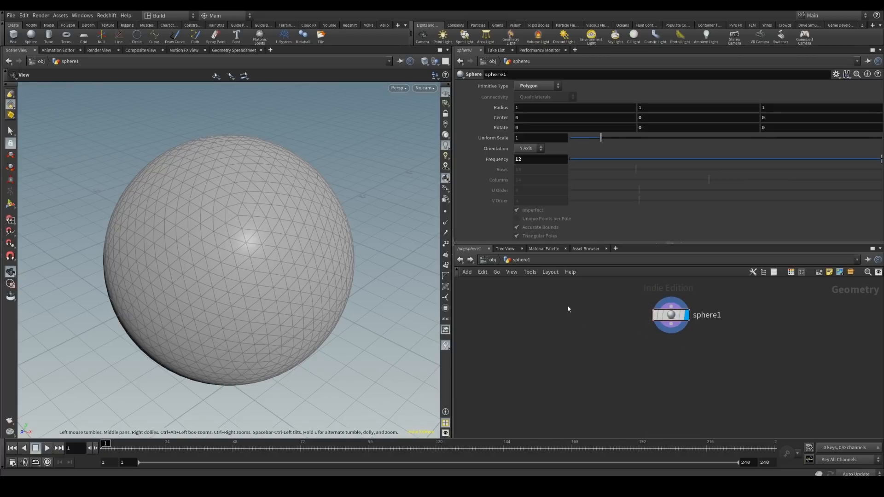
mouse_move(671, 321)
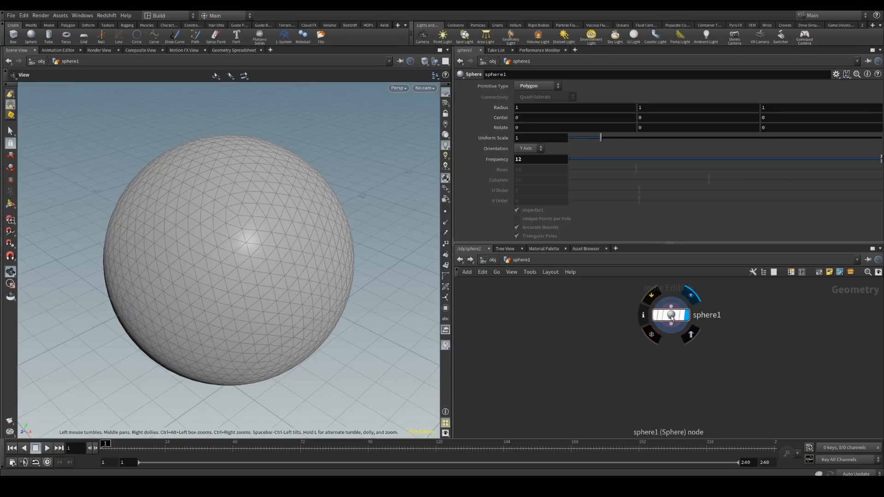
left_click_drag(671, 319, 594, 318, "alt")
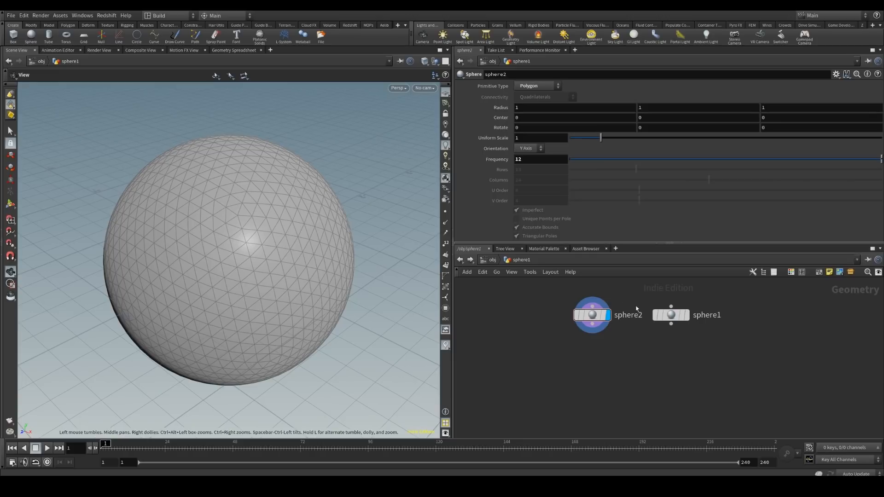
Set the uniform scale of sphere2 to 0.02 and display the full-size sphere1 instead.
left_click(517, 137)
key("Return")
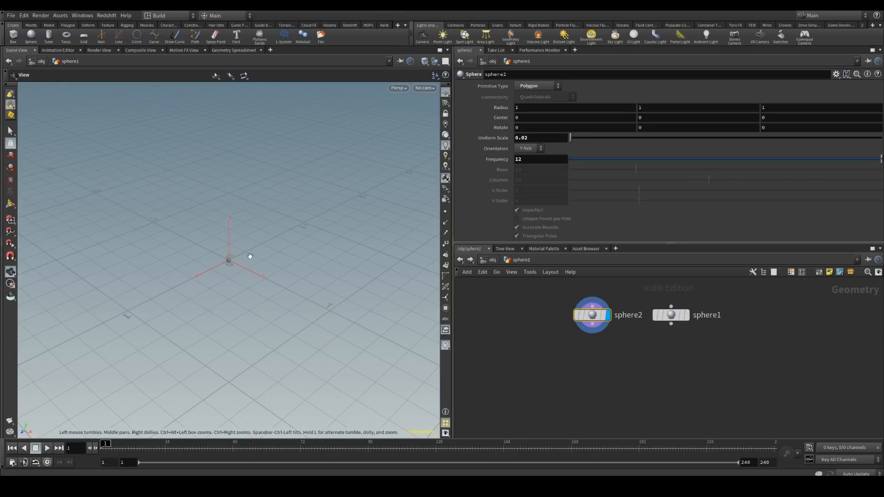
left_click(685, 315)
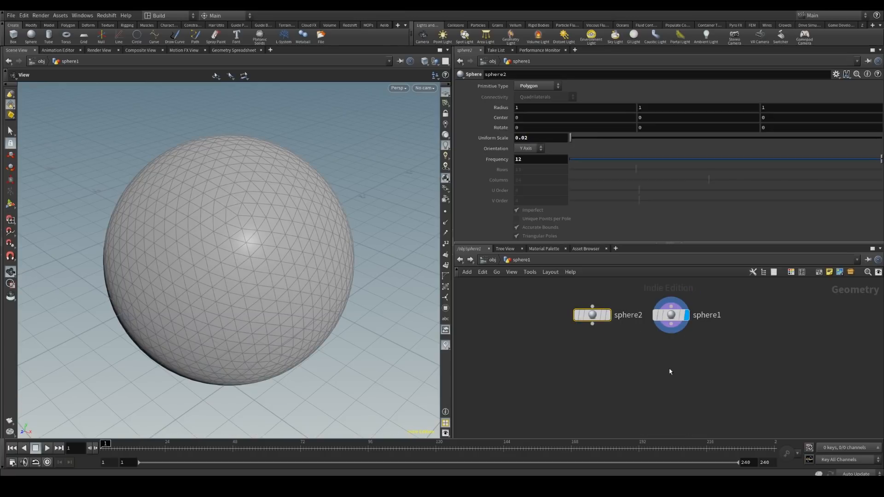
Add a Scatter node below sphere1, wire sphere1 into it and display the scattered points.
key("Tab")
type("scat")
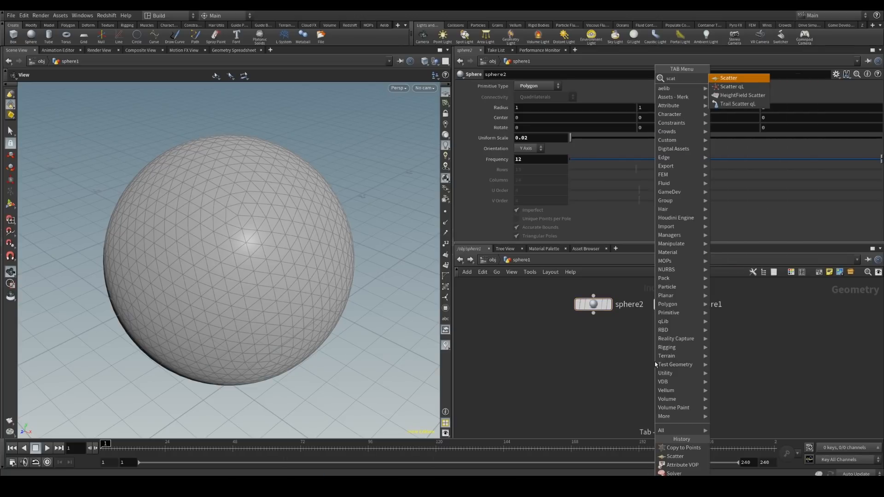
key("Return")
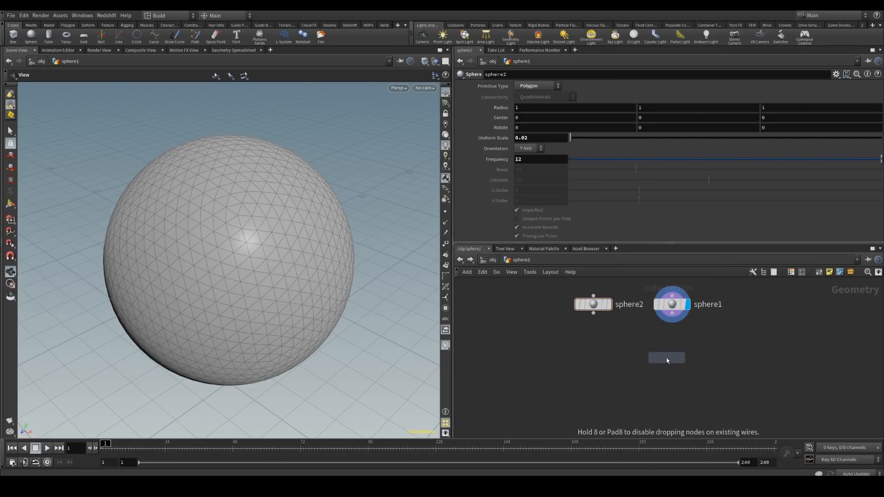
left_click(666, 361)
left_click_drag(672, 313, 665, 352)
left_click(681, 339)
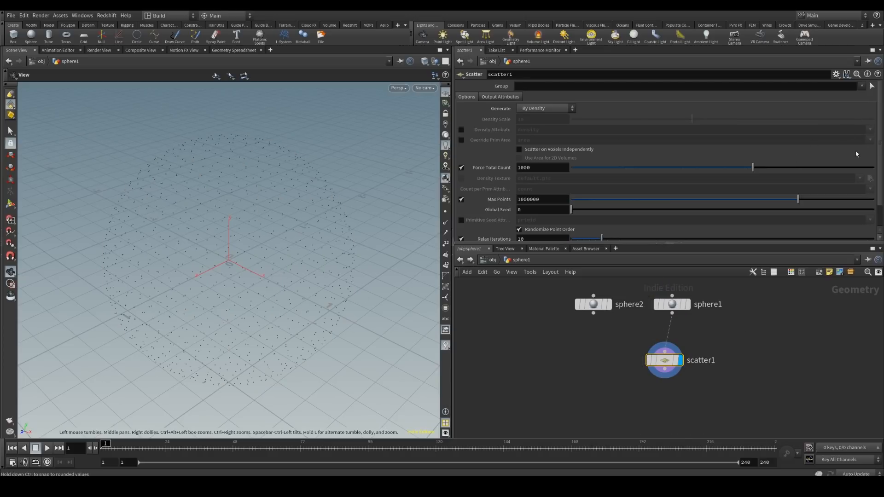
Try a Force Total Count of 3196 on scatter1 and set it back to 1000.
left_click_drag(753, 168, 782, 167)
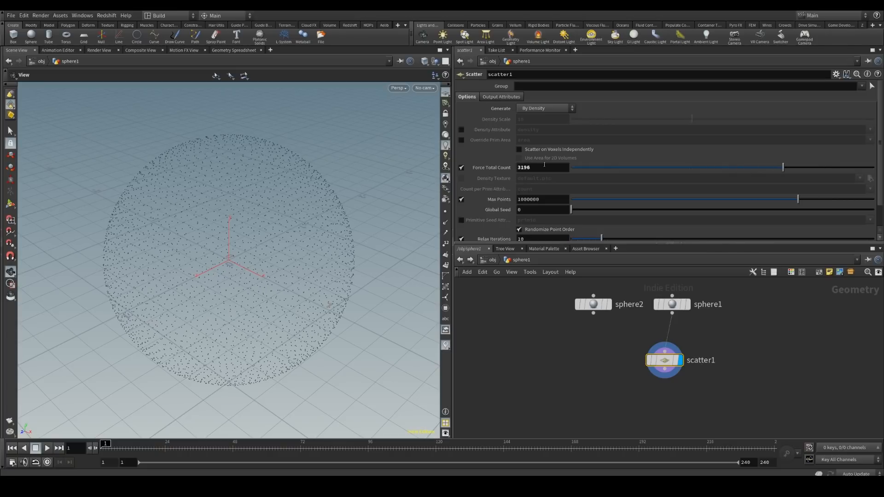
double_click(544, 167)
type("10")
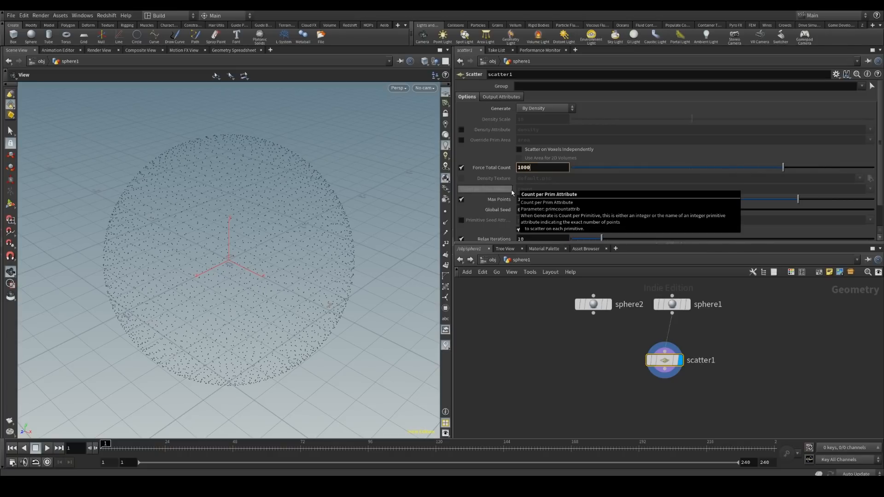
type("00")
key("Return")
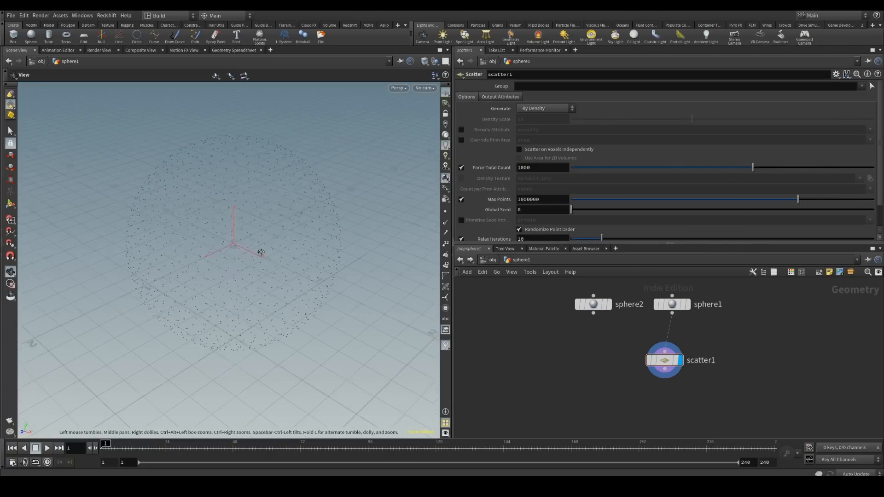
Add a Copy to Points node, feed it sphere2 as the geometry and scatter1 as the target points, and display it.
left_click_drag(260, 252, 245, 227)
middle_click_drag(709, 389, 713, 383)
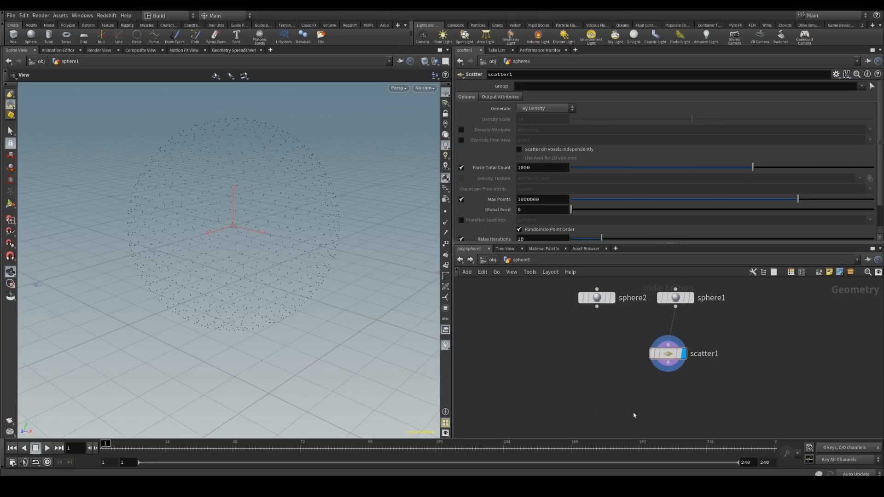
key("Tab")
type("copy")
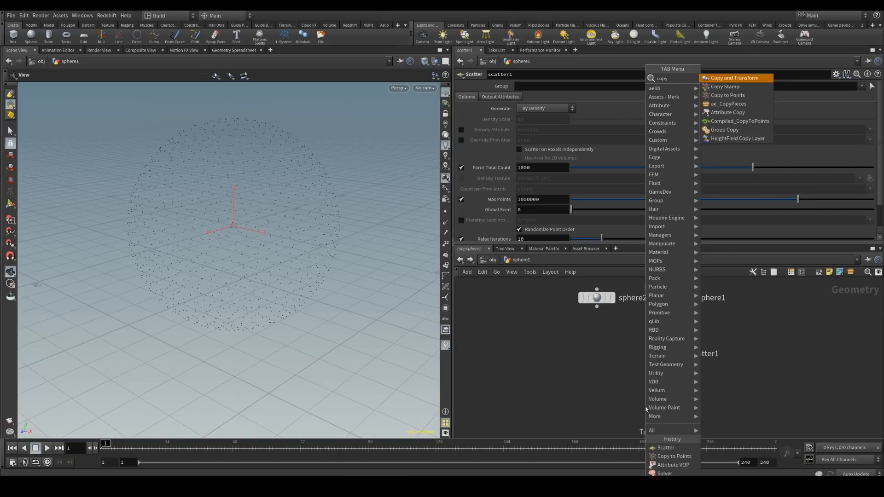
left_click(742, 96)
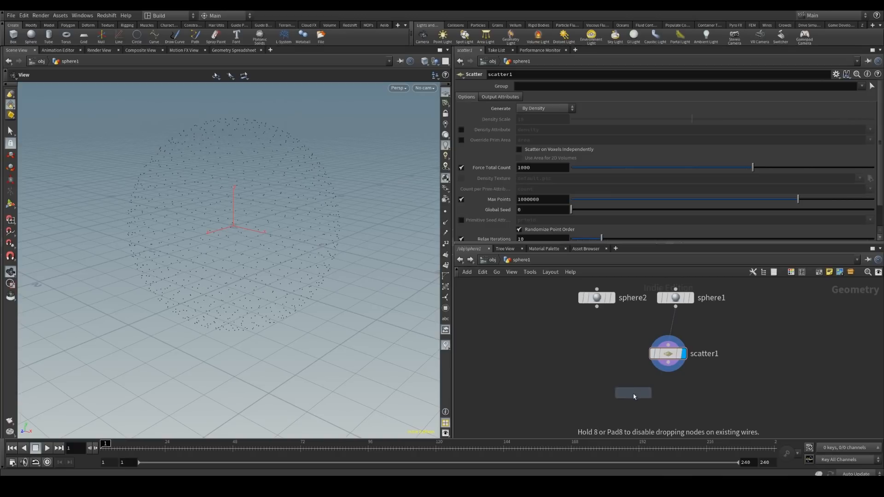
left_click(642, 399)
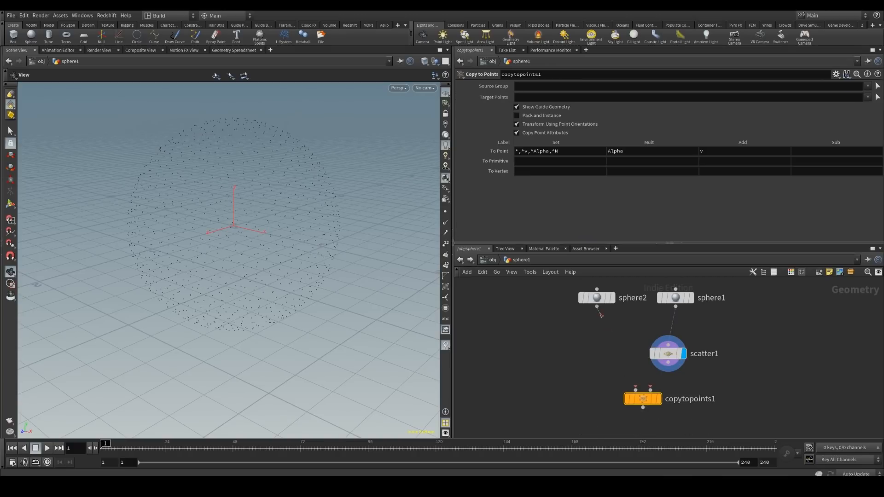
left_click_drag(600, 315, 656, 388)
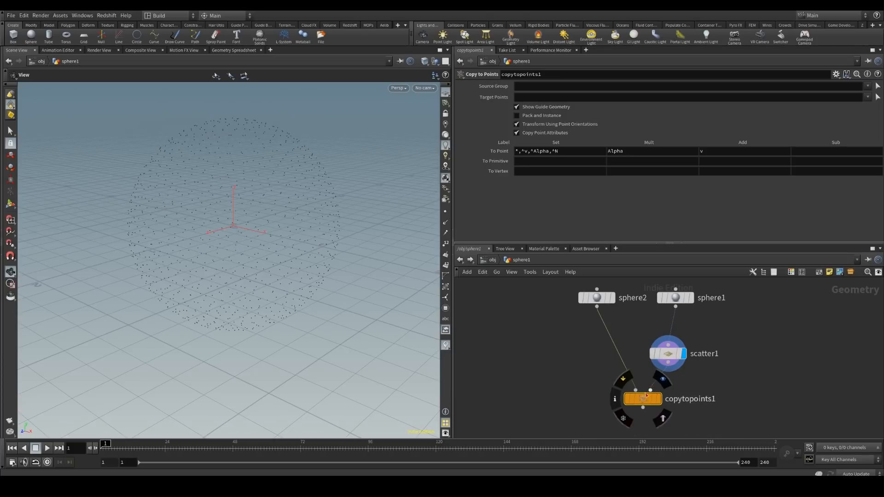
left_click(663, 380)
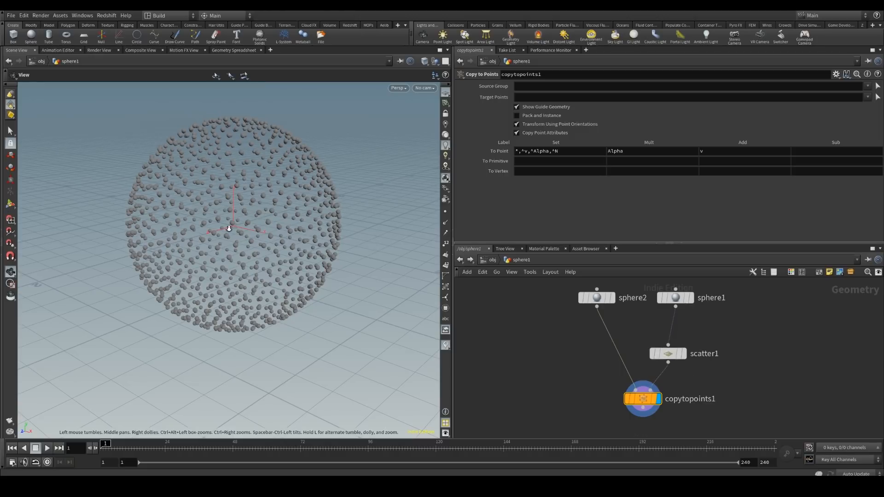
Examine the copied spheres up close and move the sphere2 node farther away from sphere1 in the network.
scroll(227, 227, "up", 10)
scroll(261, 186, "up", 6)
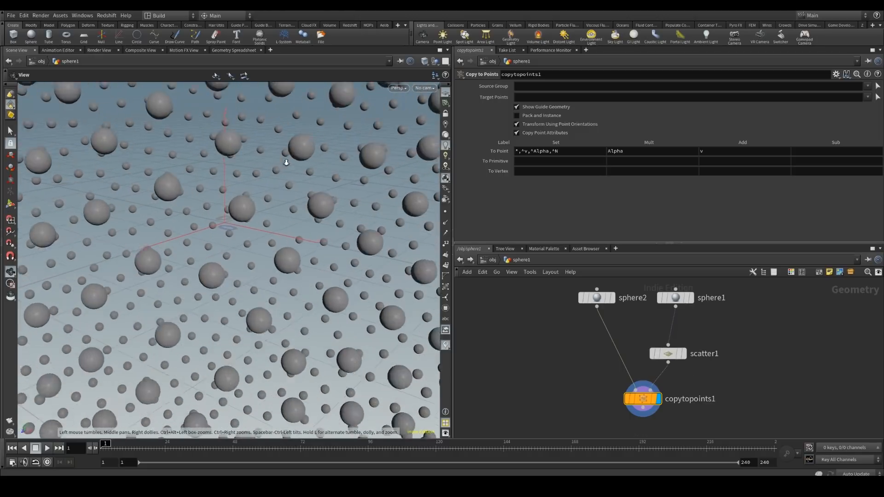
left_click_drag(597, 298, 529, 297)
left_click(529, 297)
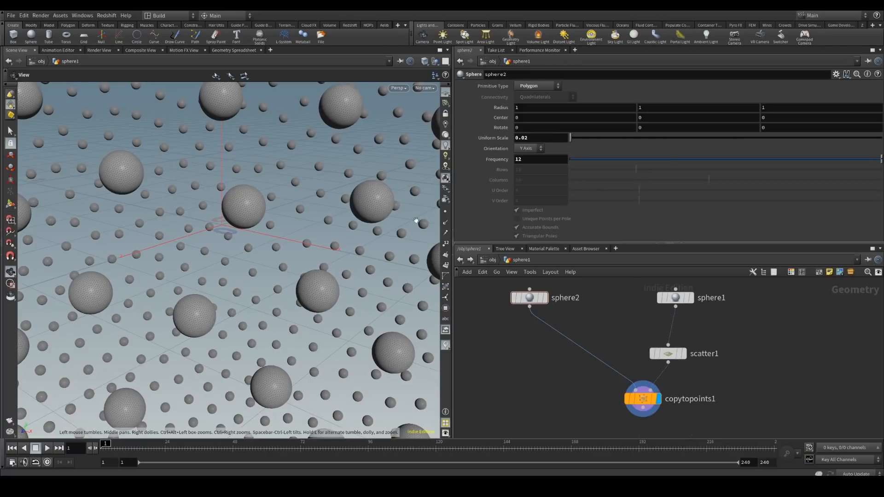
Enable Pack and Instance on copytopoints1 and view the packed copies.
scroll(249, 221, "down", 10)
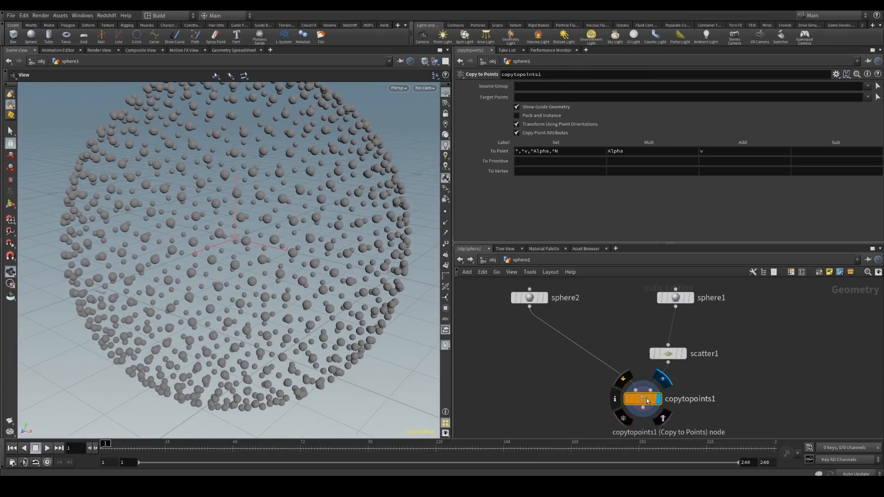
mouse_move(517, 119)
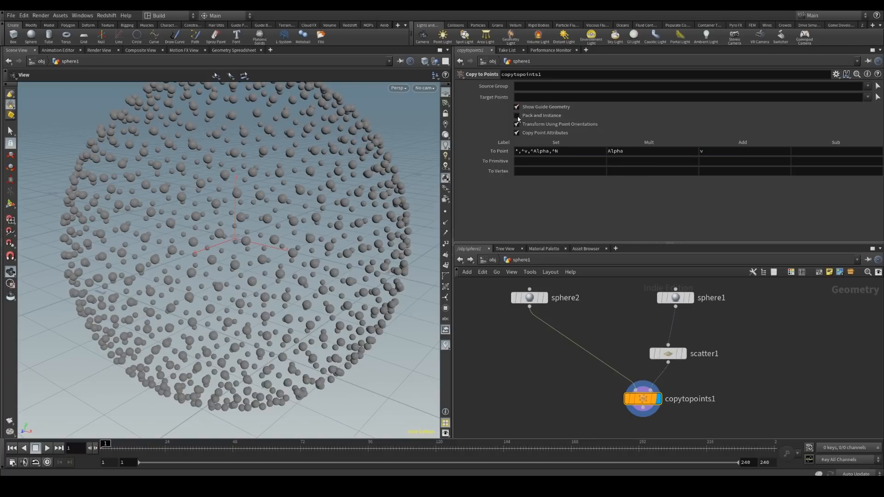
left_click(517, 117)
right_click_drag(271, 206, 265, 233)
left_click_drag(265, 233, 270, 227)
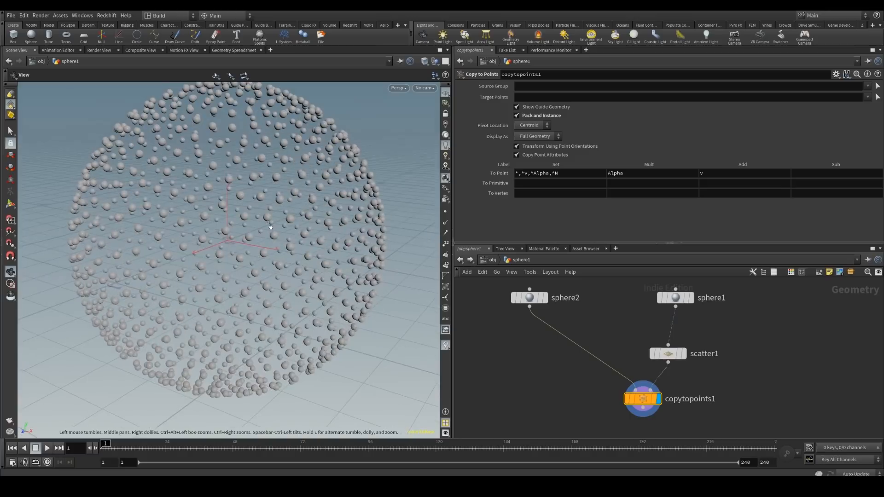
middle_click_drag(270, 227, 277, 221)
right_click_drag(278, 221, 257, 258)
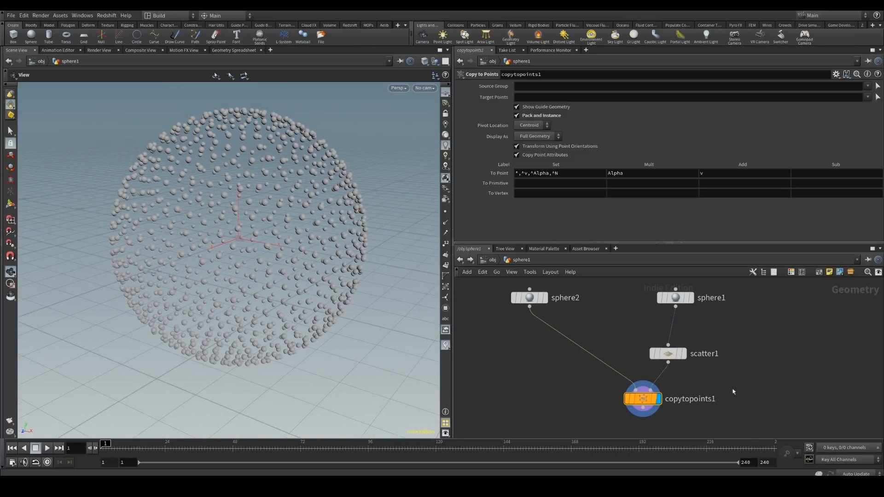
Move the copytopoints1 node farther below scatter1 to make room for another node between them.
middle_click_drag(748, 394, 713, 379)
scroll(738, 363, "down", 3)
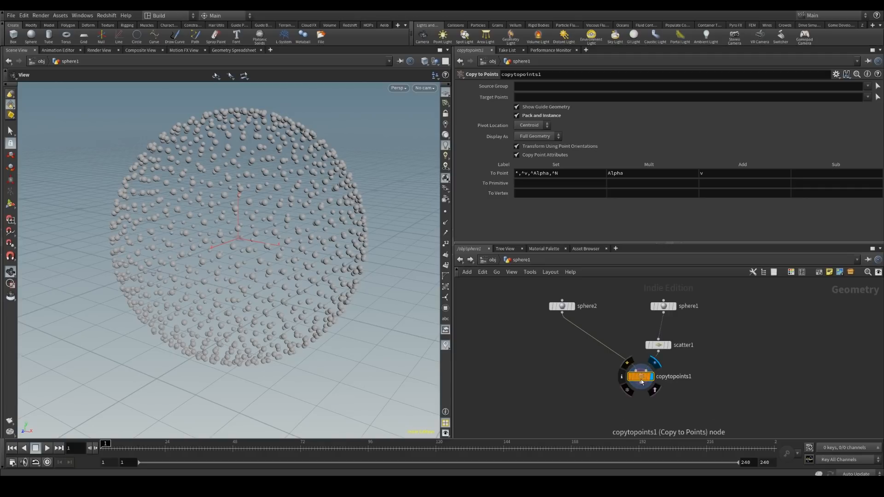
left_click_drag(641, 376, 633, 401)
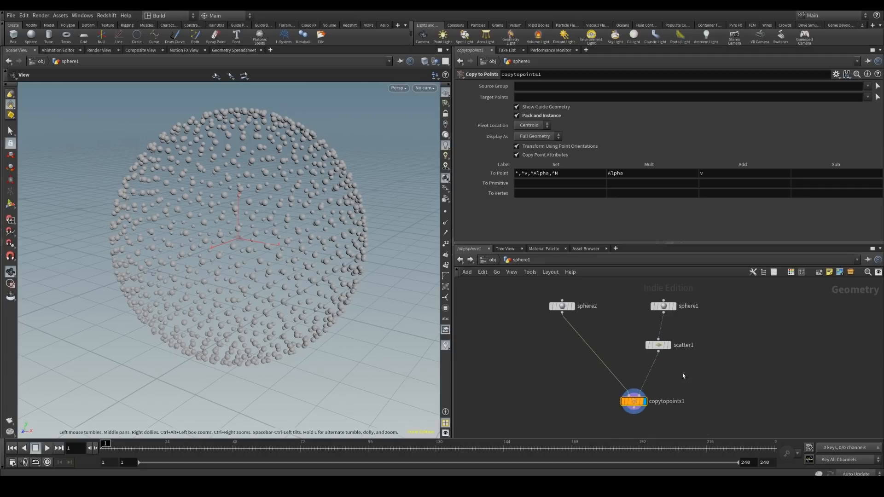
Insert an Attribute Expression node on the wire between scatter1 and copytopoints1.
key("Tab")
type("expressi")
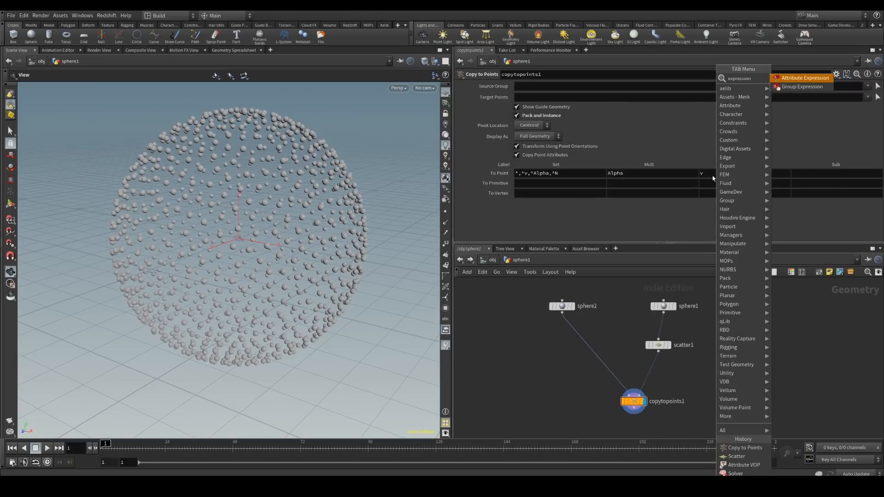
key("Return")
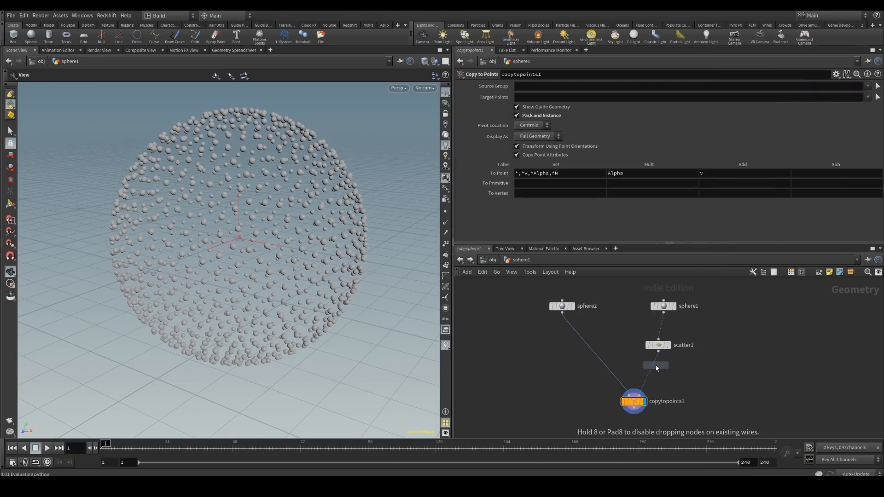
left_click(651, 369)
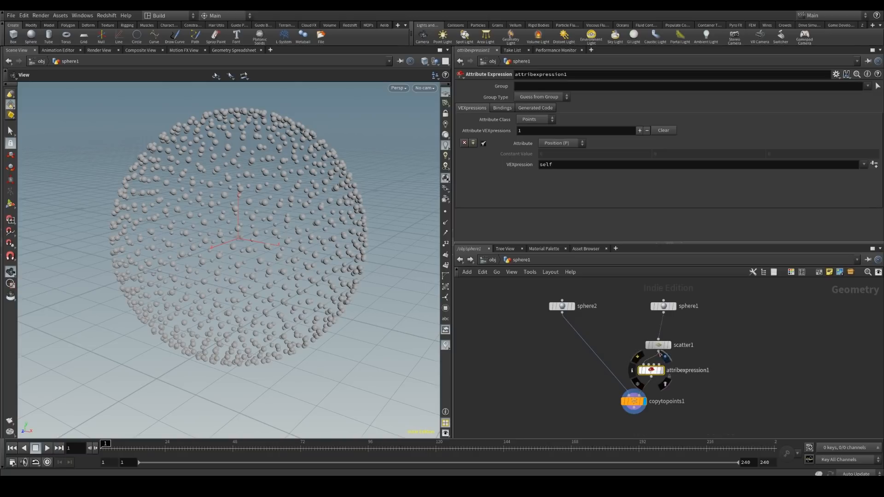
left_click(582, 144)
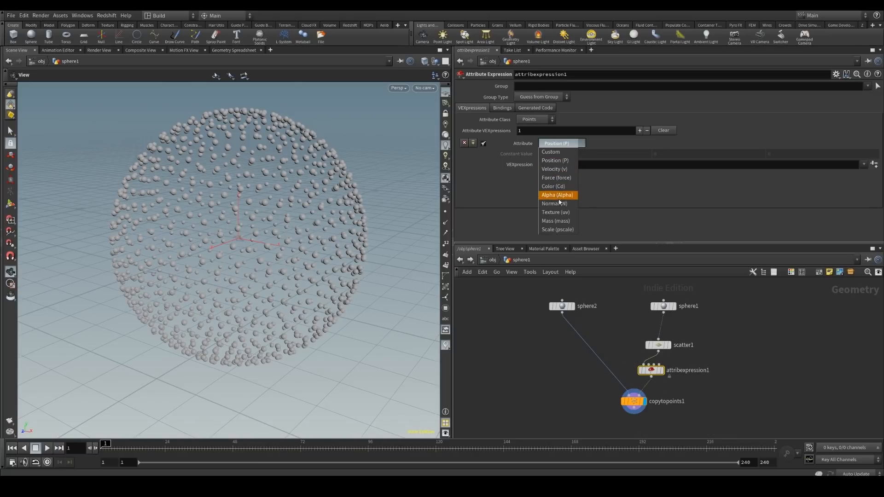
left_click(564, 230)
left_click(864, 165)
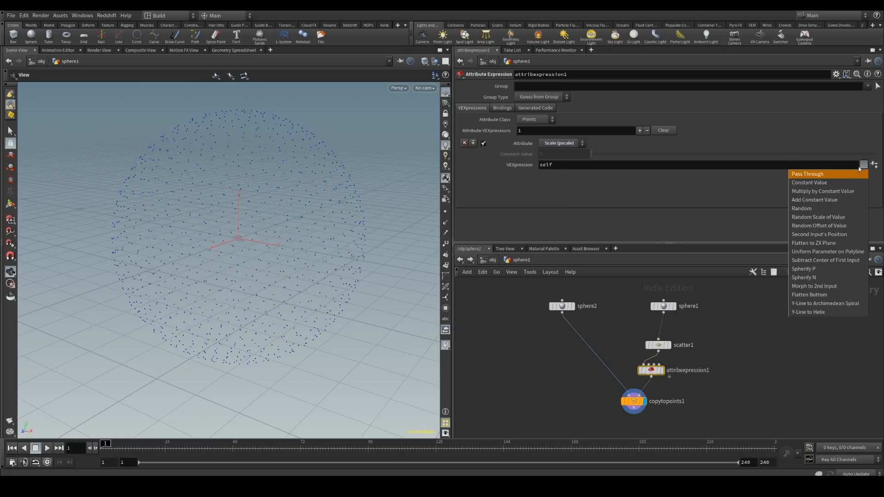
left_click(824, 209)
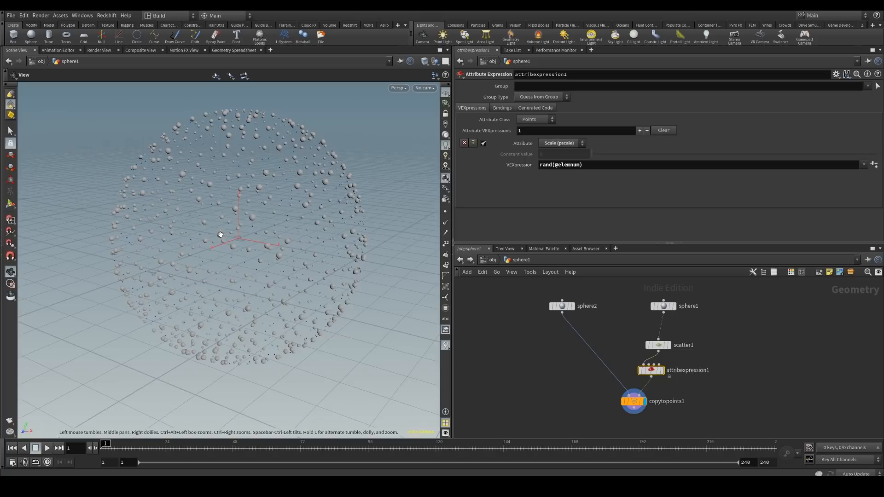
scroll(218, 234, "up", 2)
mouse_move(218, 234)
left_mouse_down()
mouse_move(240, 231)
mouse_move(272, 203)
mouse_move(224, 196)
mouse_move(220, 230)
mouse_move(228, 234)
left_mouse_up()
Detach the attribexpression1 node from the network and delete it.
mouse_move(653, 372)
left_click_drag(654, 370, 739, 369)
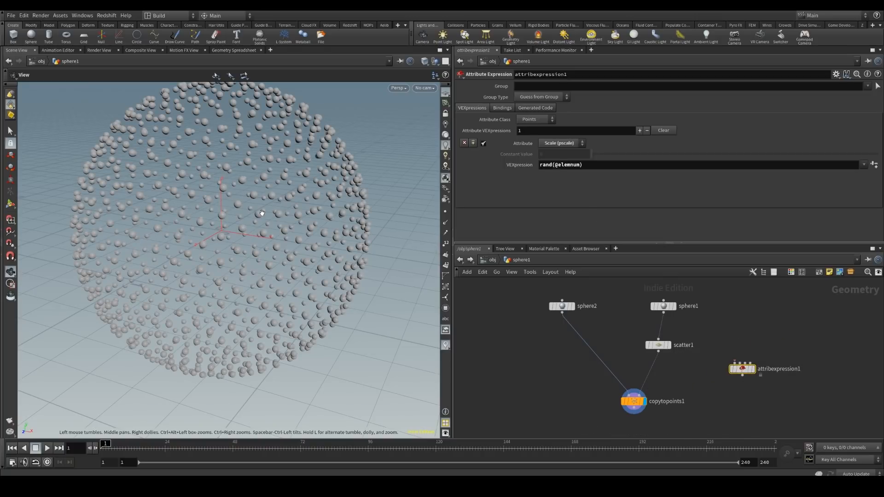
key("Delete")
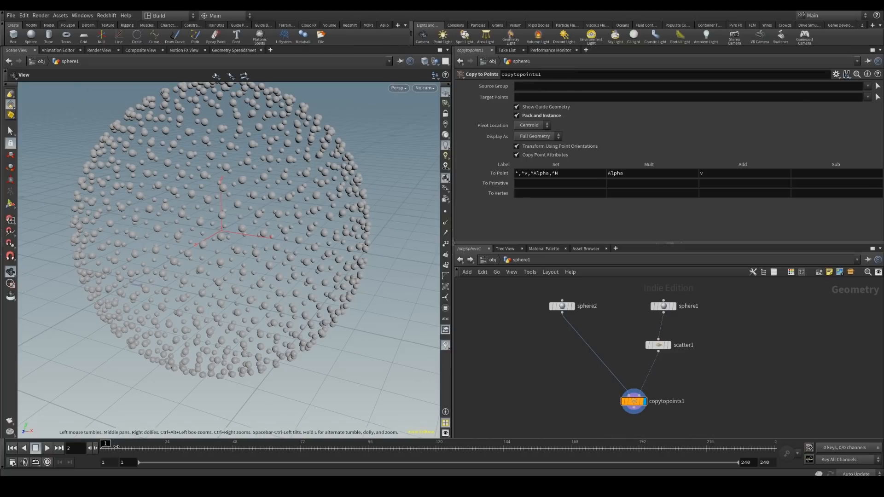
Insert a Solver node between scatter1 and copytopoints1 and enter its internal network.
left_click_drag(116, 446, 84, 447)
key("Tab")
type("solver")
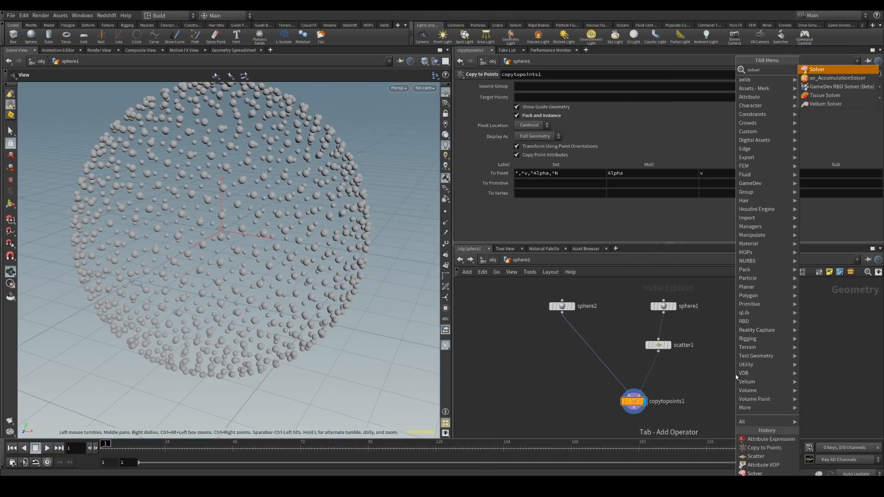
left_click(819, 69)
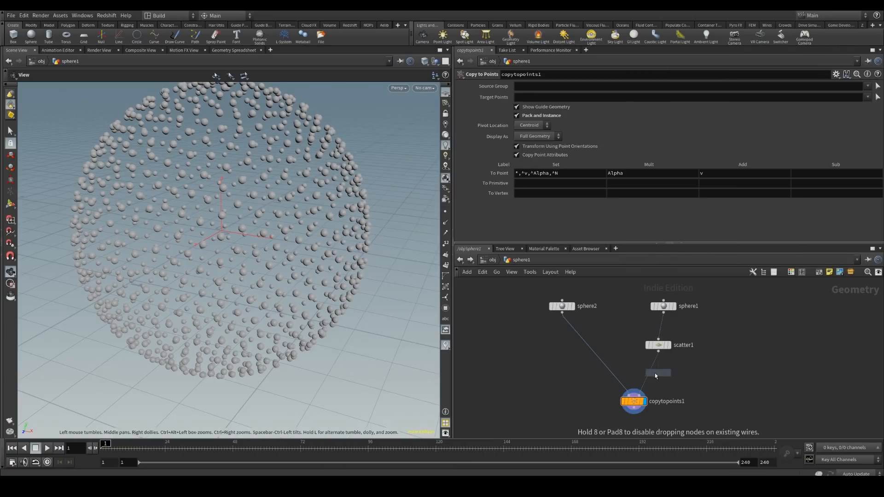
left_click(655, 373)
double_click(655, 373)
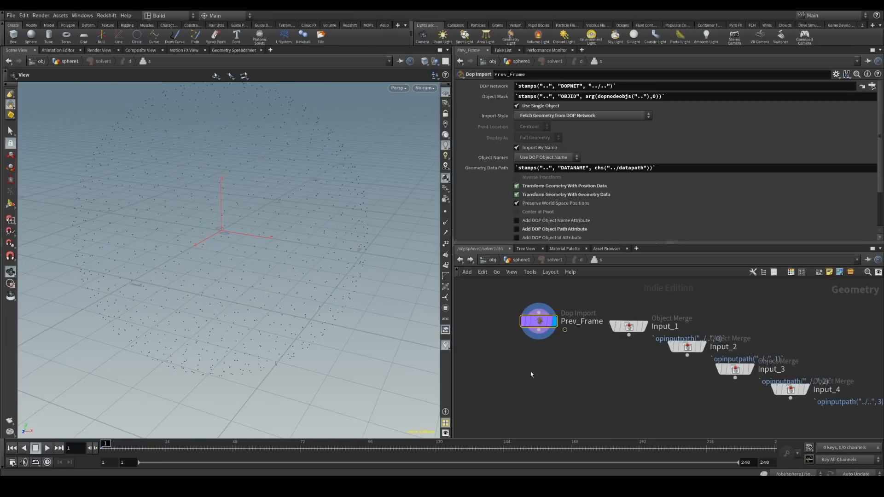
Add an Attribute VOP node below Prev_Frame, wire Prev_Frame into its first input and set it as the displayed node.
key("Tab")
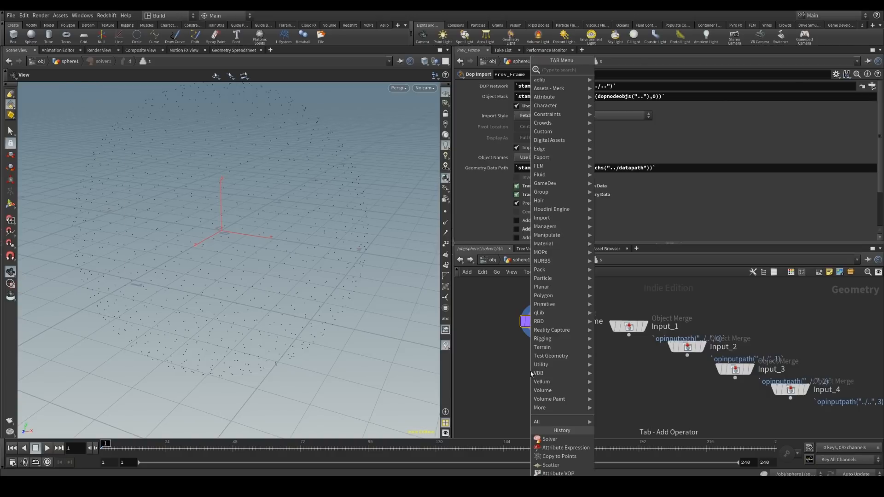
type("attribv")
key("BackSpace")
key("BackSpace")
key("BackSpace")
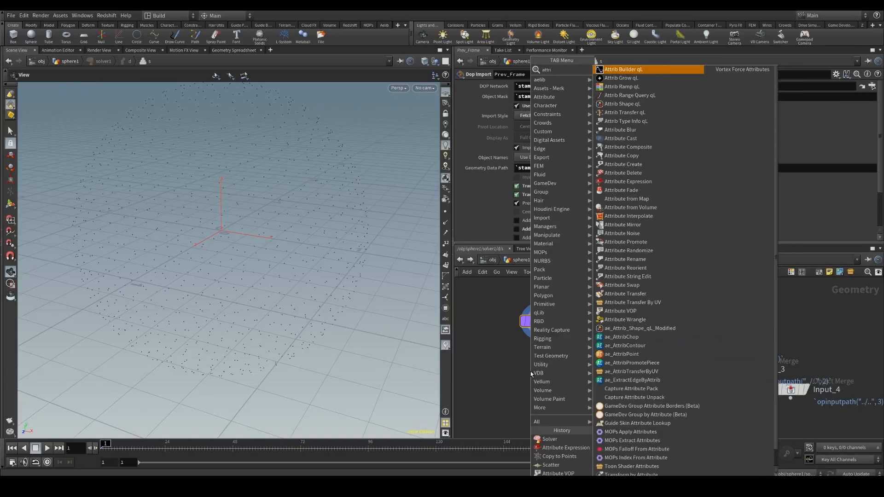
key("BackSpace")
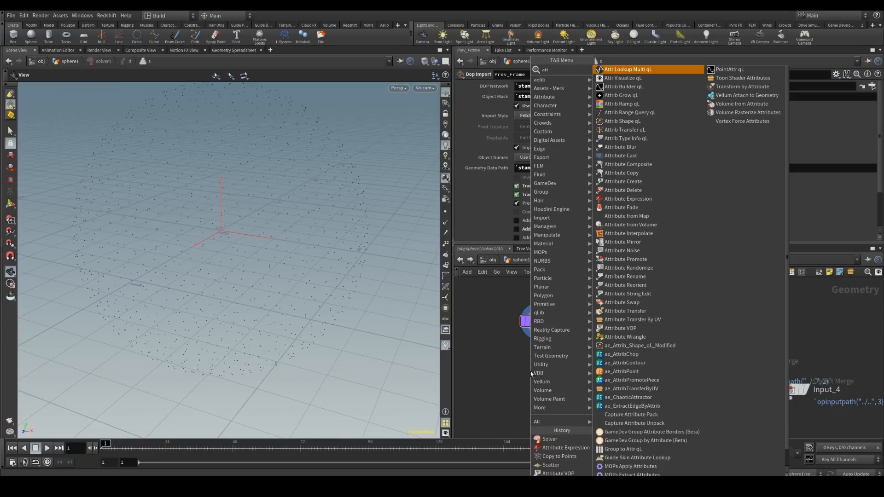
type("ribute vop")
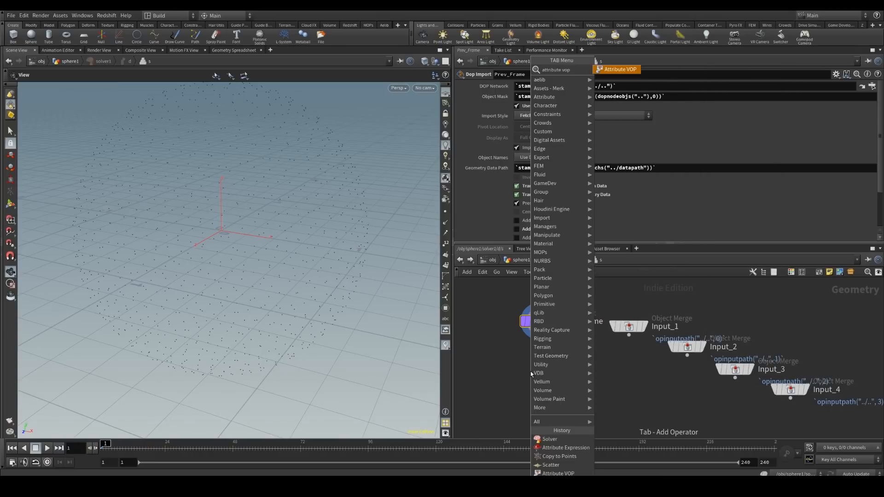
left_click(618, 69)
left_click(540, 366)
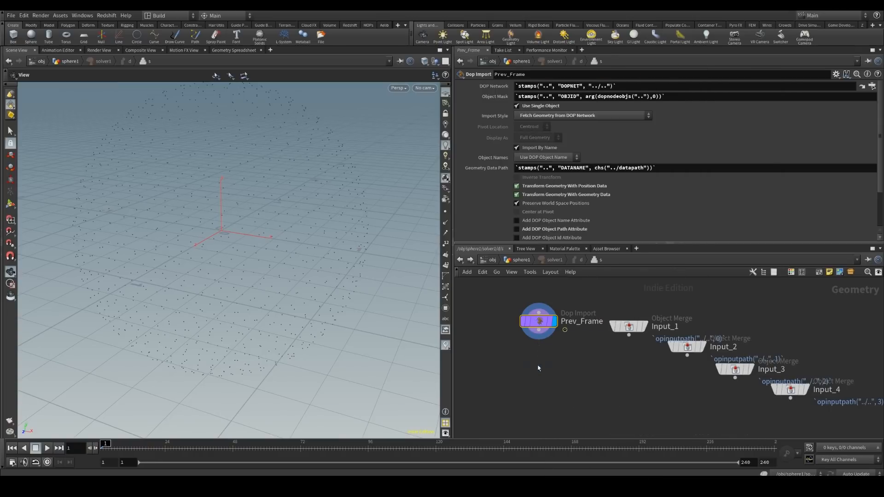
left_click(528, 357)
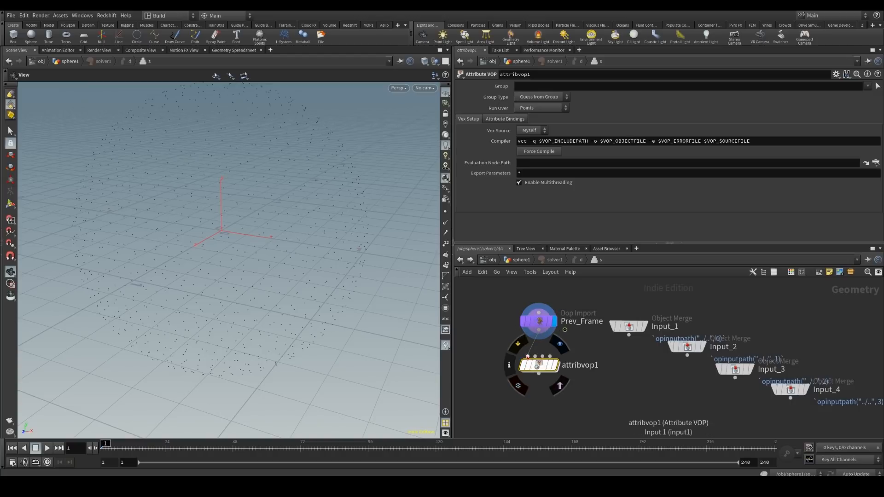
left_click(563, 348)
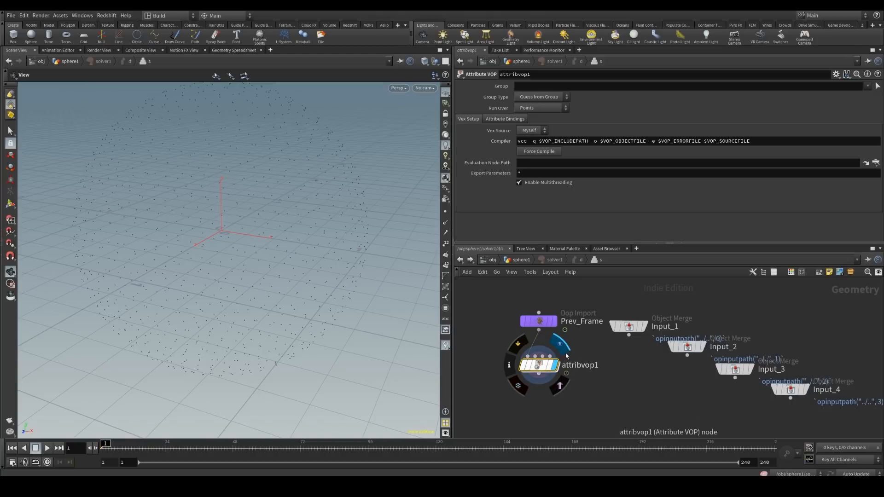
Enter the attribvop1 network and reposition its geometryvopglobal1 node.
double_click(537, 367)
left_click_drag(610, 339, 557, 305)
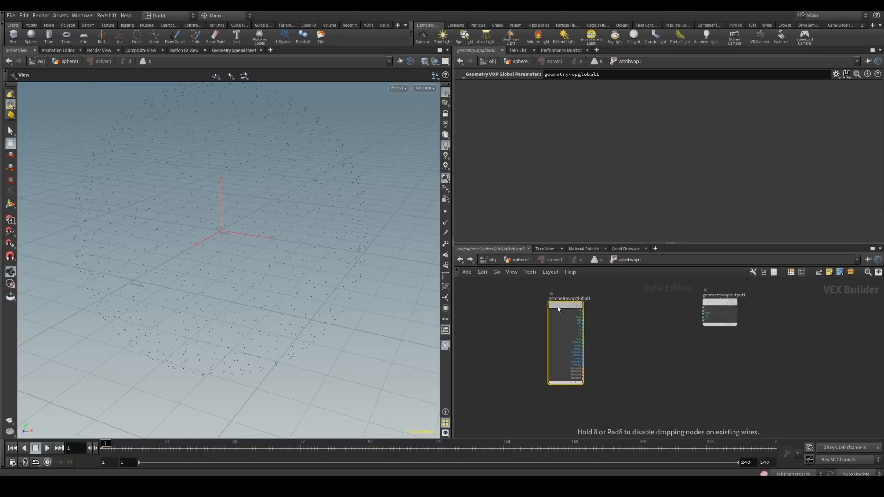
scroll(590, 332, "up", 3)
left_click_drag(593, 413, 567, 336)
left_click(781, 346)
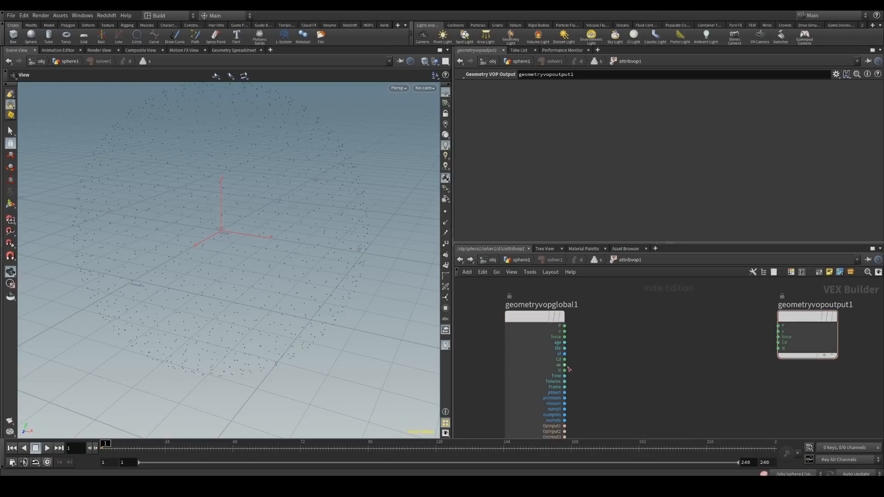
scroll(570, 379, "down", 3)
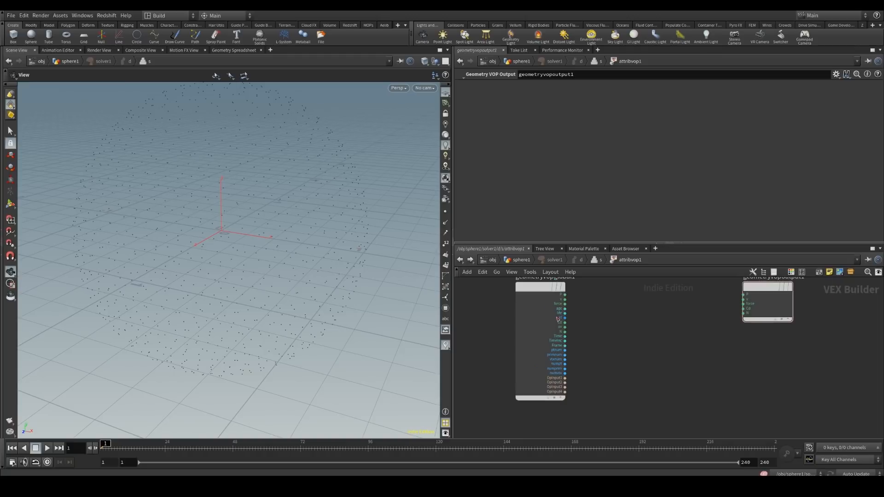
scroll(615, 391, "down", 2)
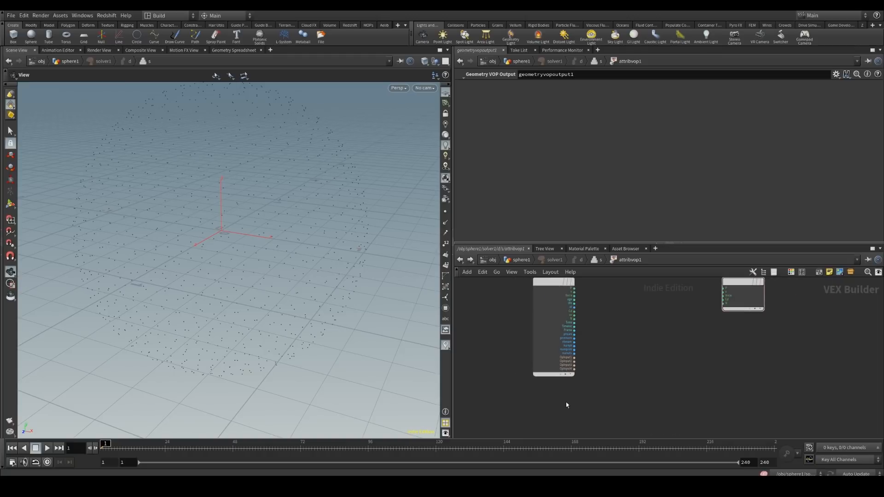
Add a Bind node named pscale and place it directly below the geometryvopglobal1 node.
key("Tab")
type("bind")
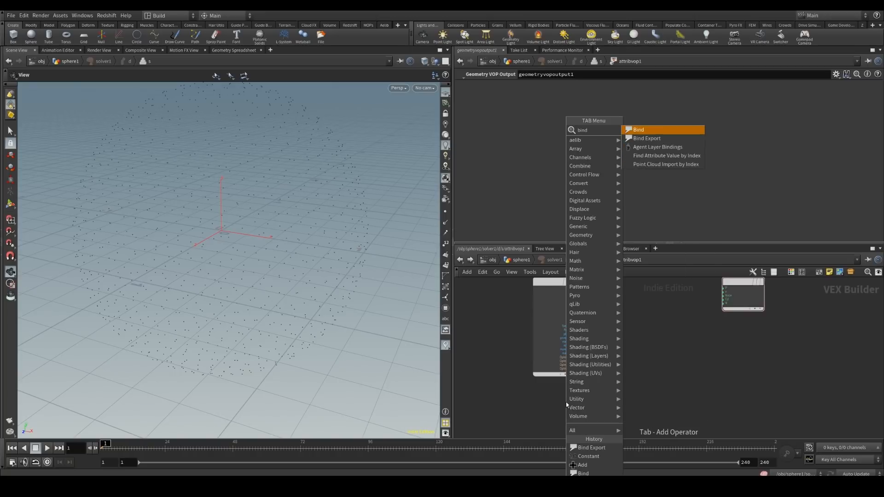
left_click(640, 131)
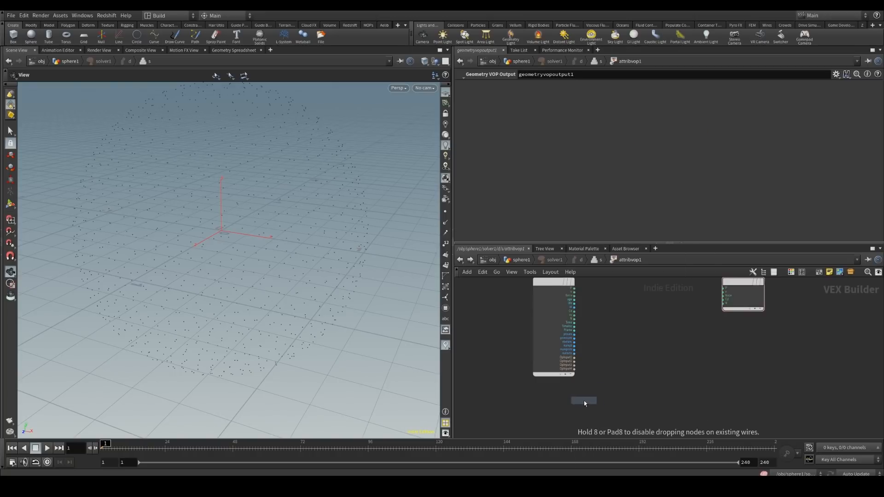
left_click(584, 402)
left_click_drag(584, 401, 560, 400)
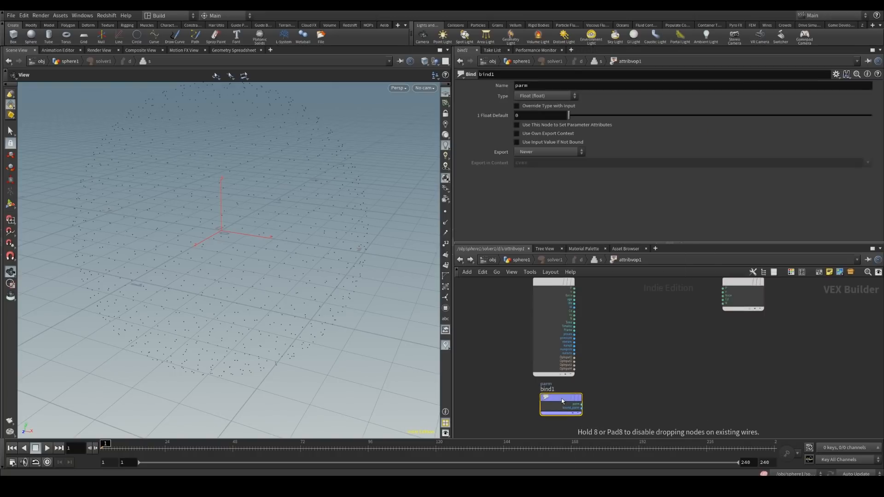
double_click(543, 87)
type("pscale")
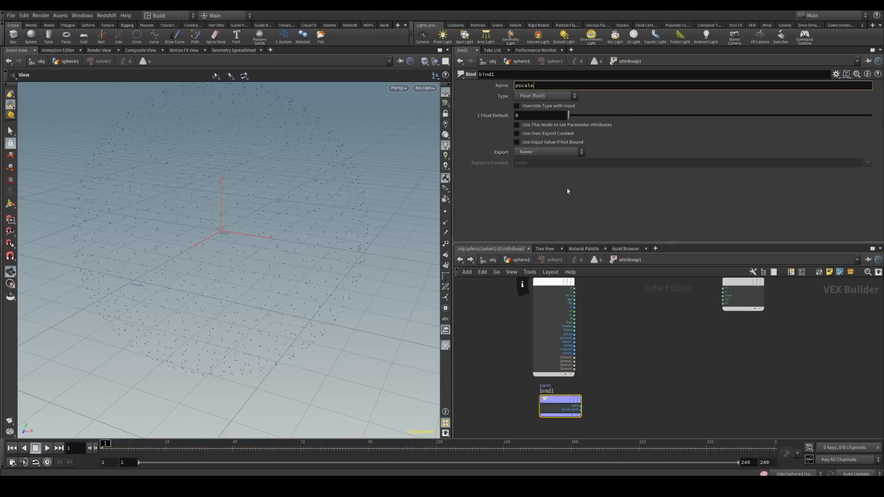
key("Return")
left_click_drag(570, 408, 563, 393)
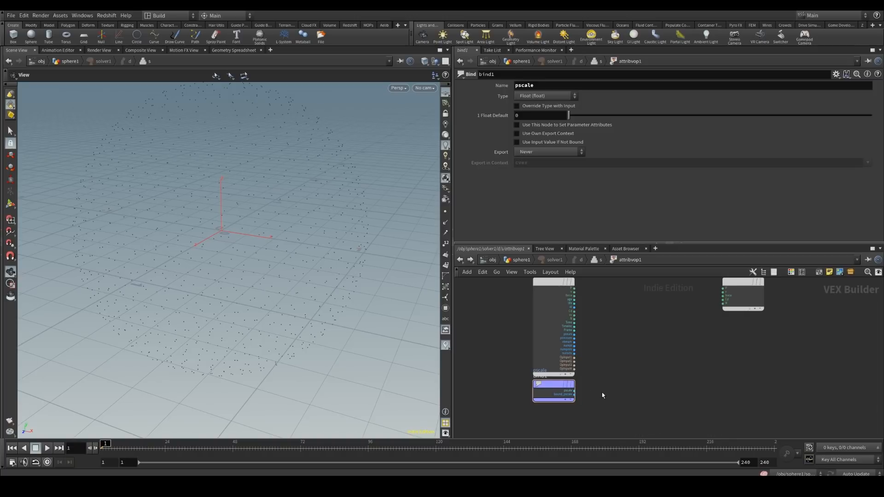
Add an Add node beside the pscale bind and connect the bind's pscale output to its first input.
key("Tab")
type("add")
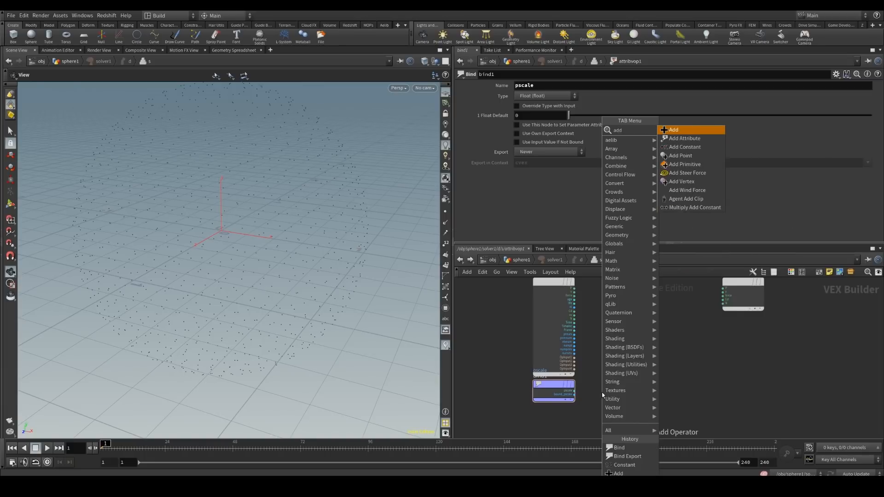
left_click(673, 131)
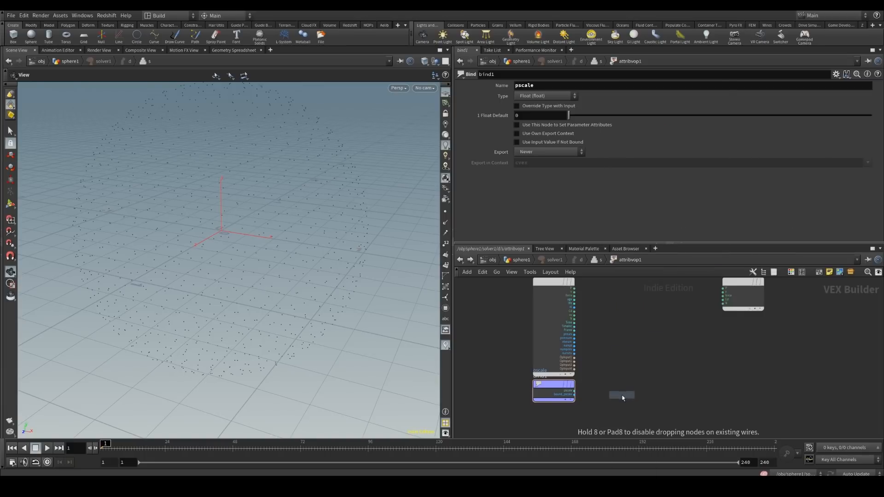
left_click(620, 389)
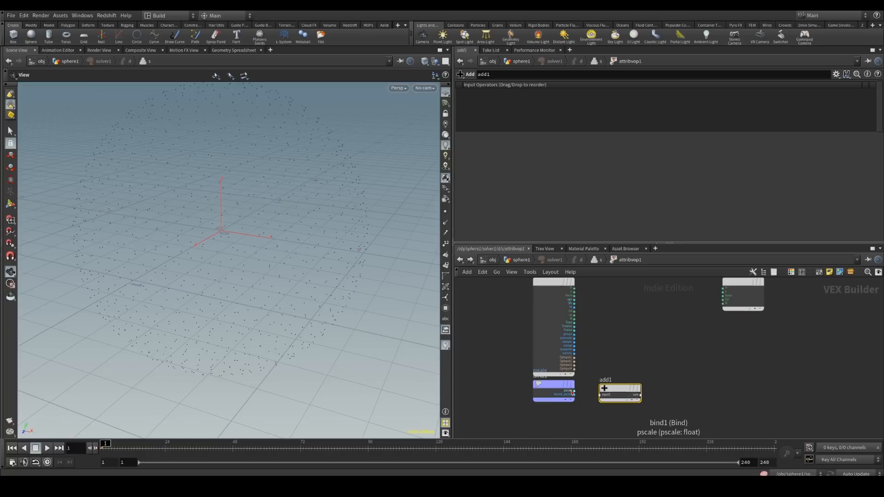
left_click_drag(575, 391, 601, 395)
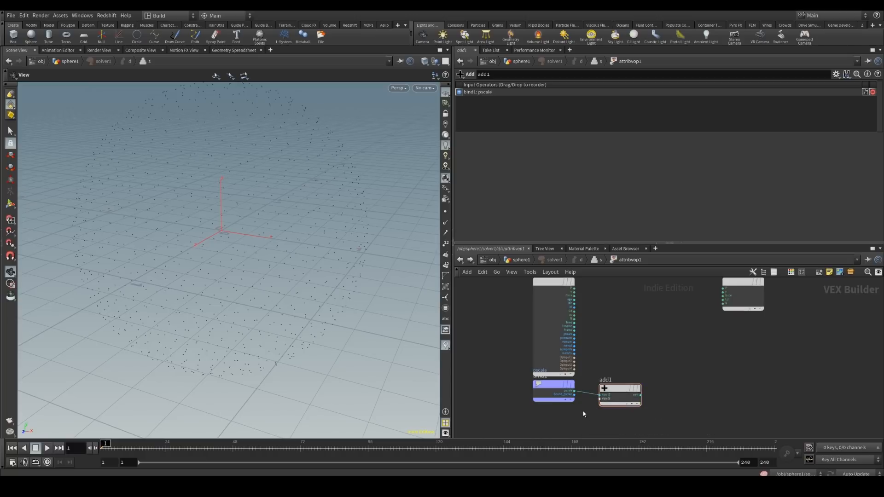
Add a Constant node, wire it into the second input of add1 and set its float default to 0.02.
key("Tab")
type("constant")
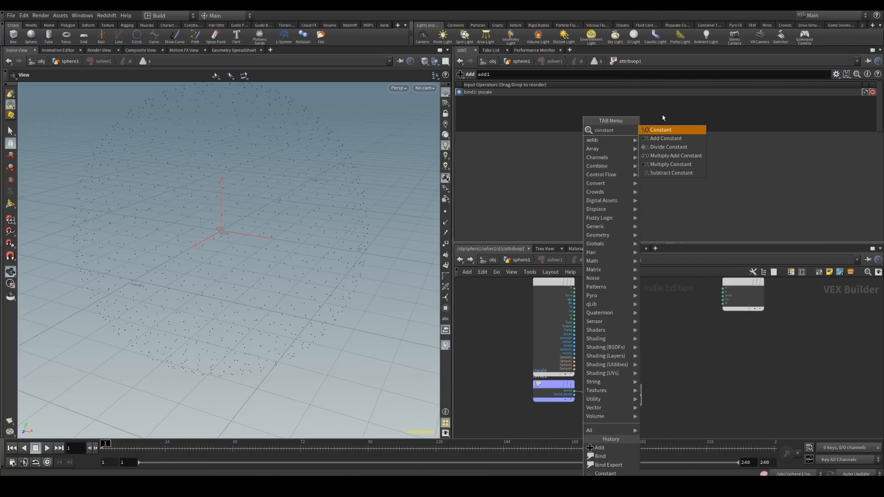
key("Down")
key("Up")
key("Return")
left_click(557, 419)
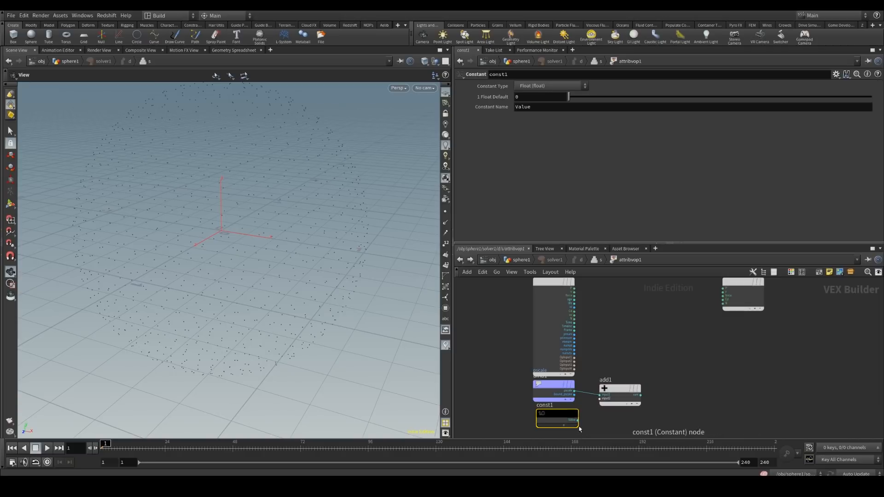
left_click_drag(577, 420, 598, 399)
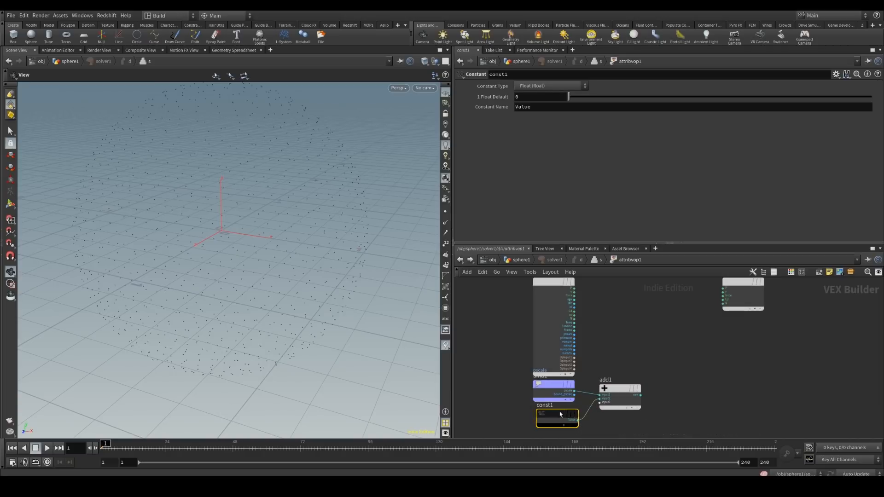
left_click_drag(536, 96, 371, 106)
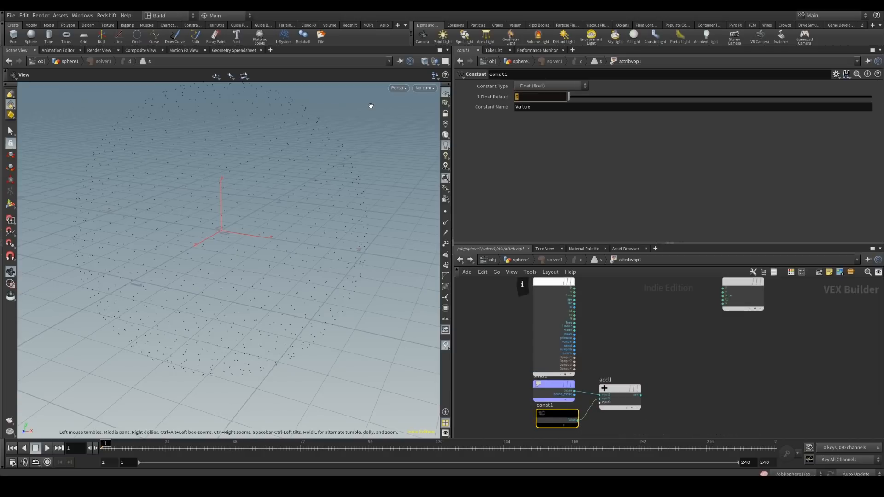
type("0.02")
key("Return")
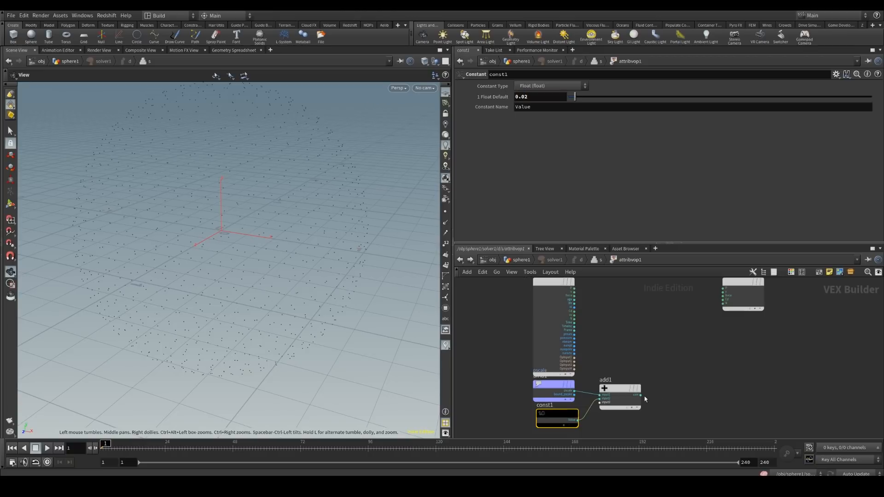
Add a Bind Export node after add1, feed it the sum output and name it pscale.
left_click_drag(638, 426, 521, 379)
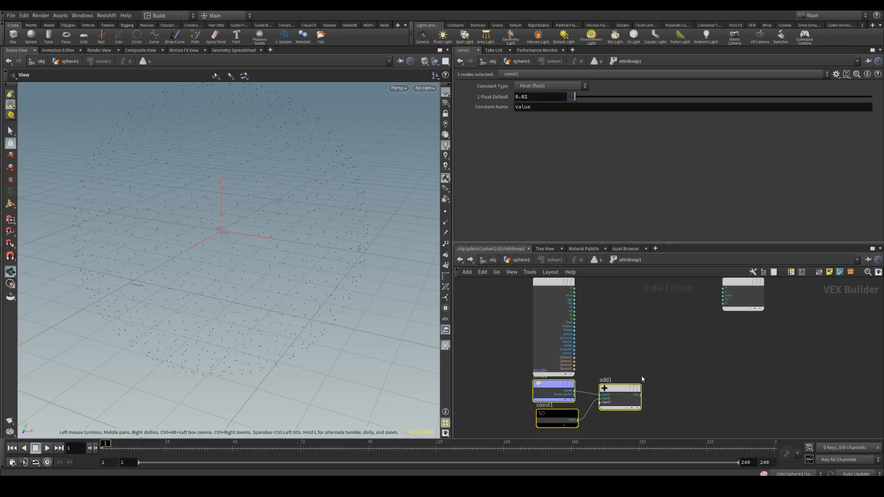
mouse_move(539, 383)
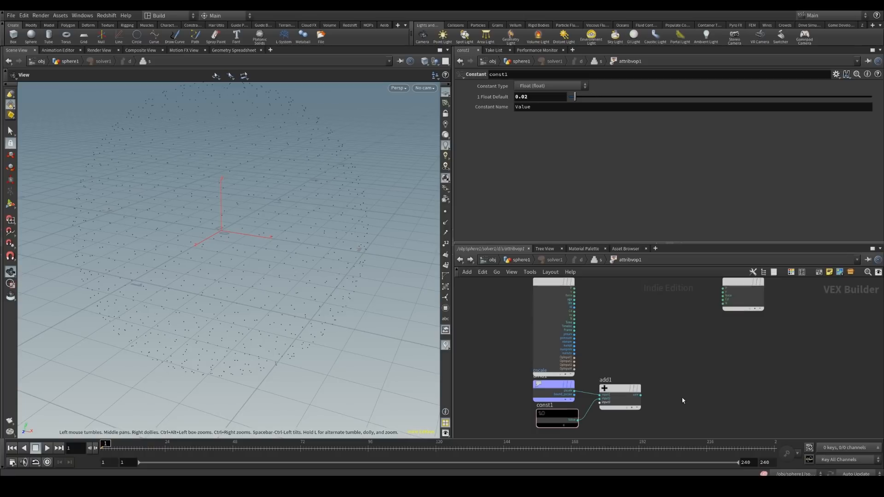
key("Tab")
type("bind")
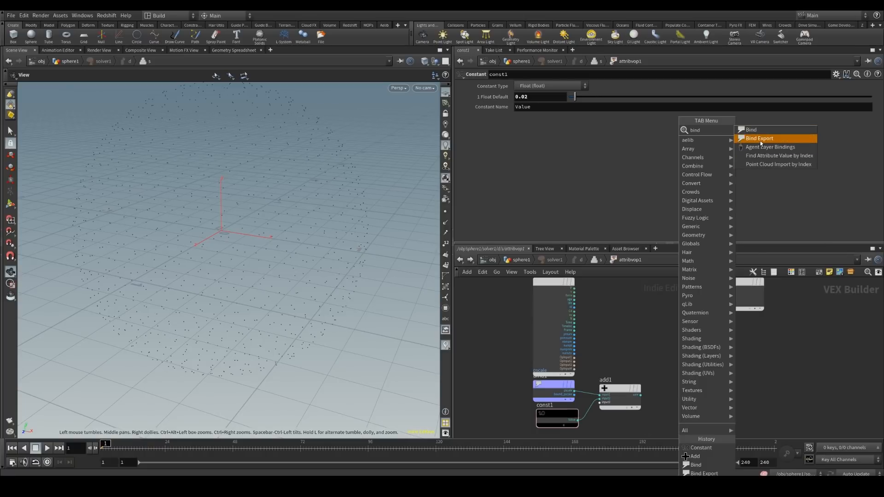
left_click(757, 138)
left_click(667, 397)
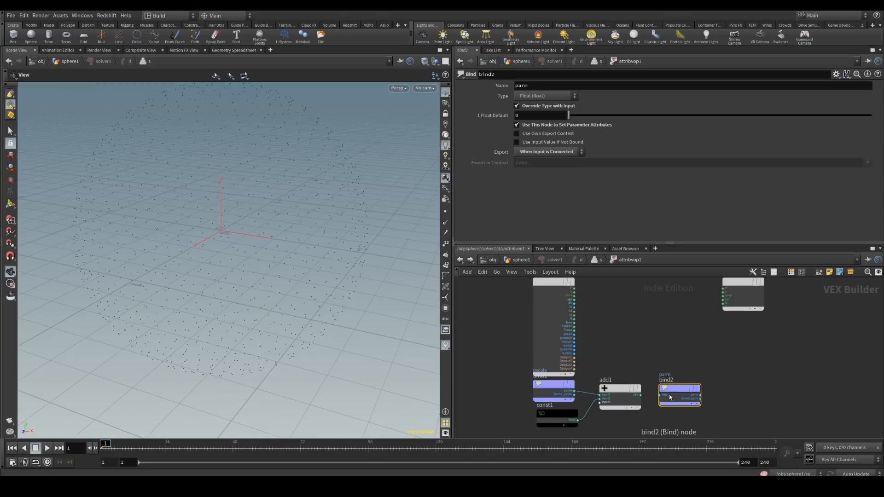
left_click_drag(641, 398, 675, 394)
double_click(537, 85)
type("pscale")
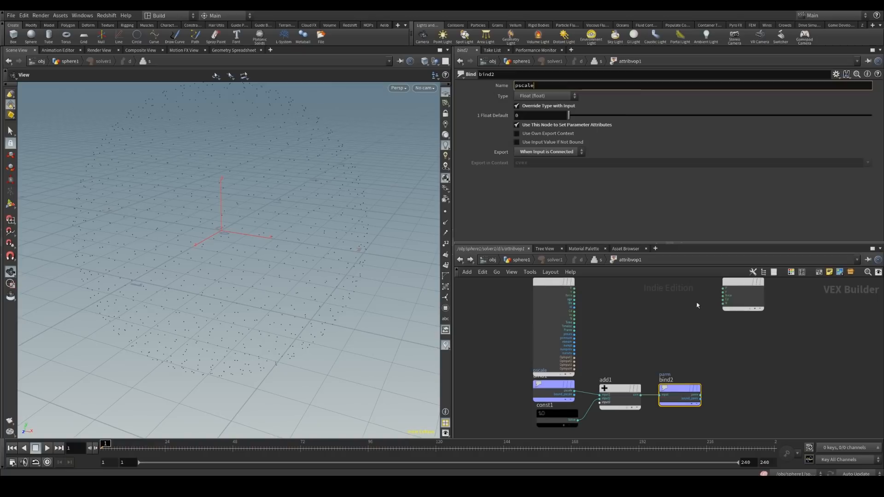
left_click(725, 368)
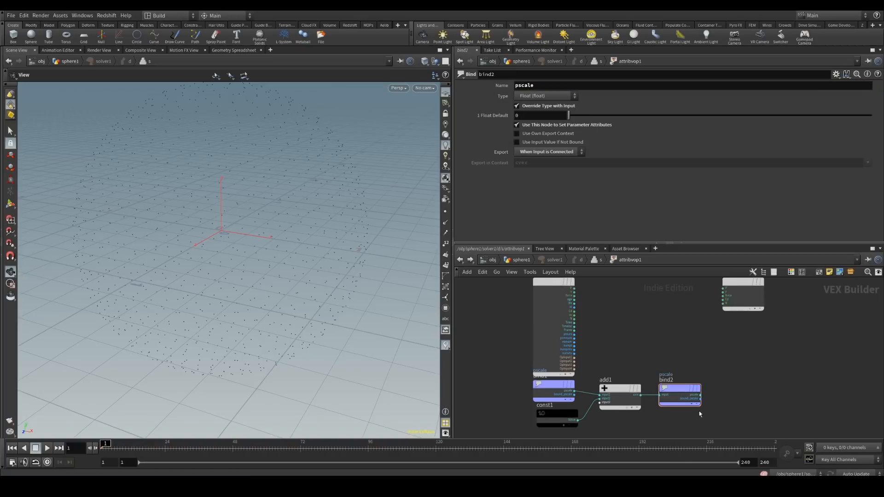
Shift the bind2 node slightly away from add1 and go back to the solver's internal network.
left_click_drag(700, 435, 531, 371)
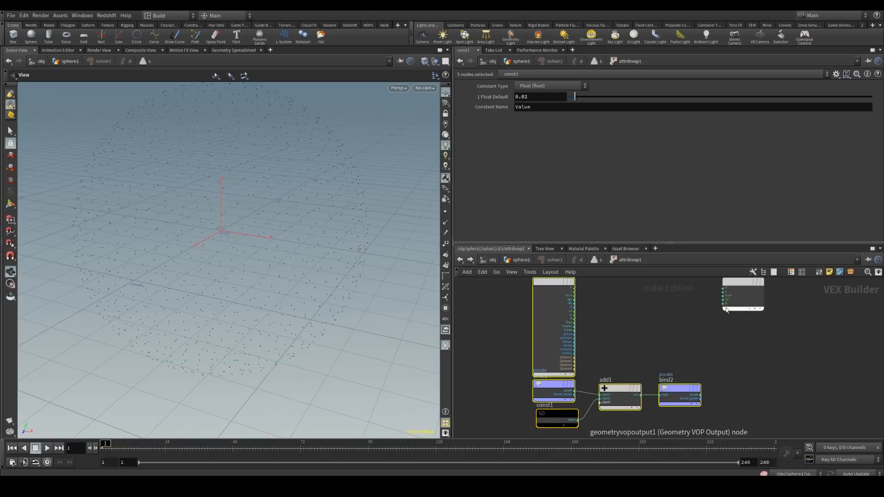
mouse_move(714, 288)
left_mouse_down()
mouse_move(727, 308)
mouse_move(710, 297)
left_mouse_up()
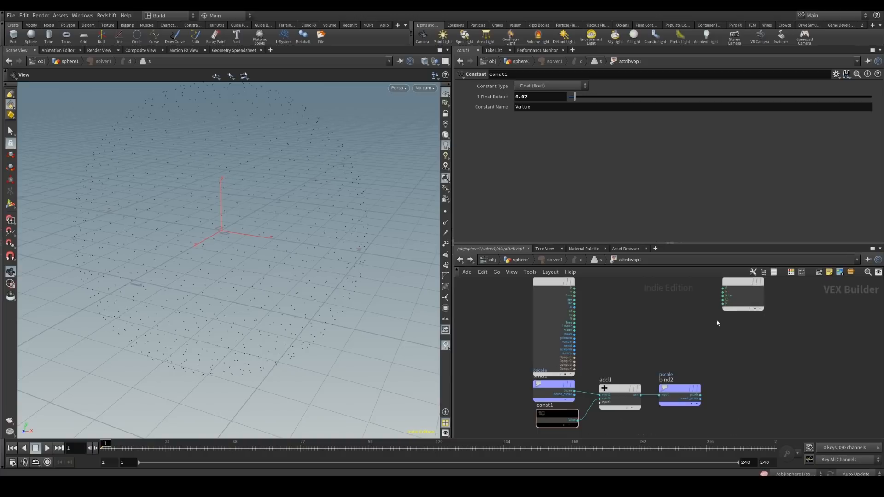
left_click_drag(672, 389, 678, 389)
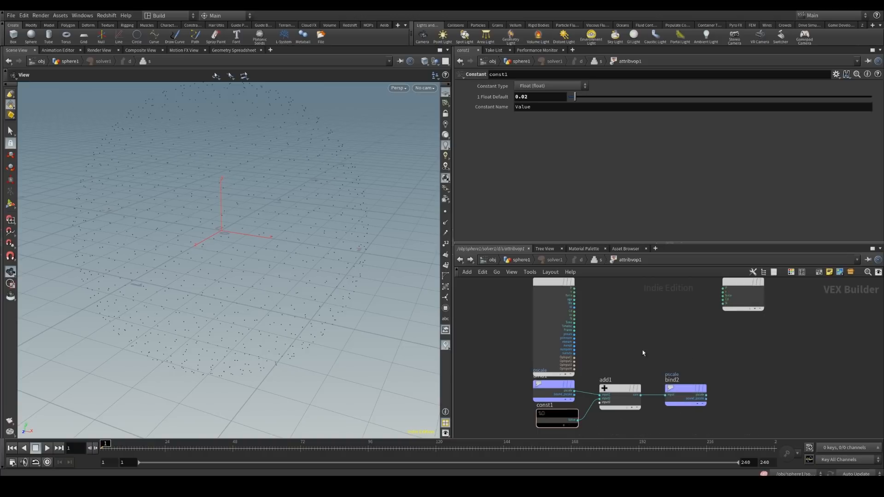
left_click_drag(642, 350, 562, 372)
left_click(460, 260)
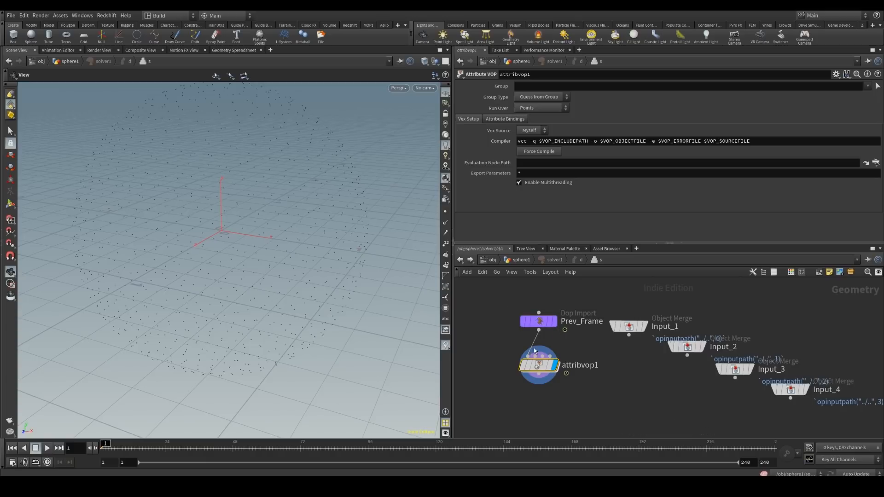
Return to the sphere1 network, play the solver growth on the copied spheres and scrub back to frame 122.
left_click_drag(536, 356, 512, 347)
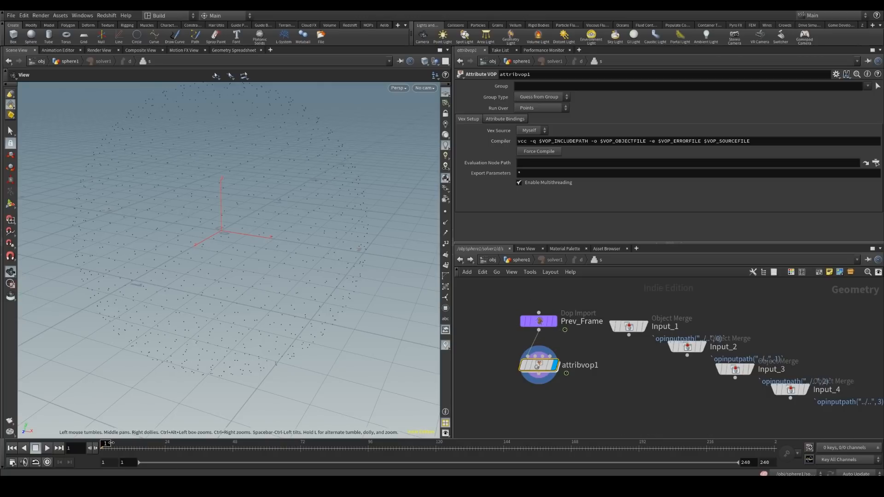
left_click(459, 260)
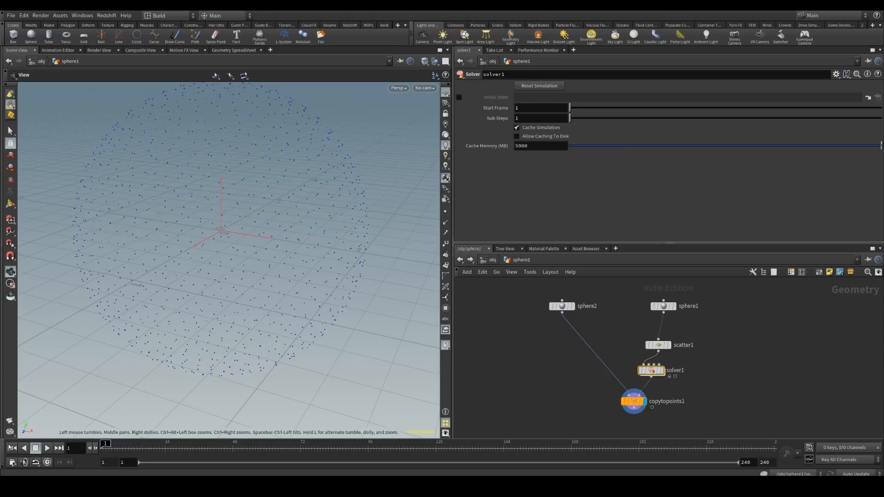
left_click(48, 448)
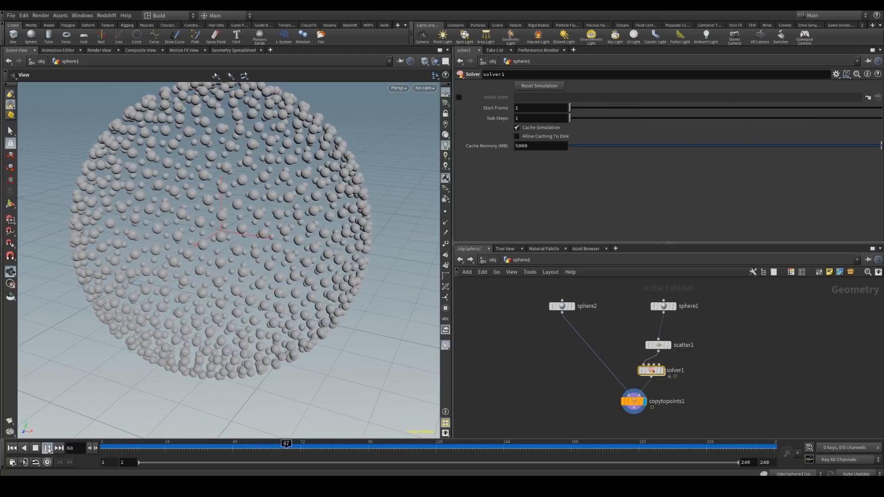
left_click(48, 451)
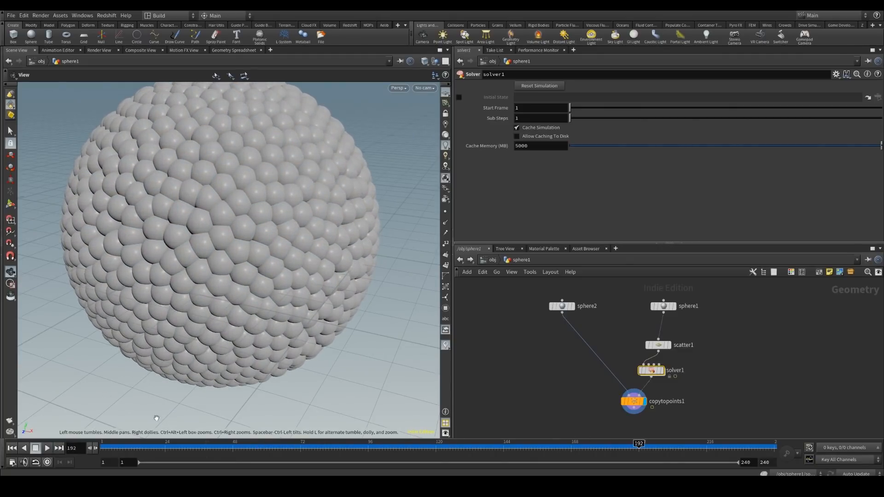
left_click_drag(150, 454, 441, 457)
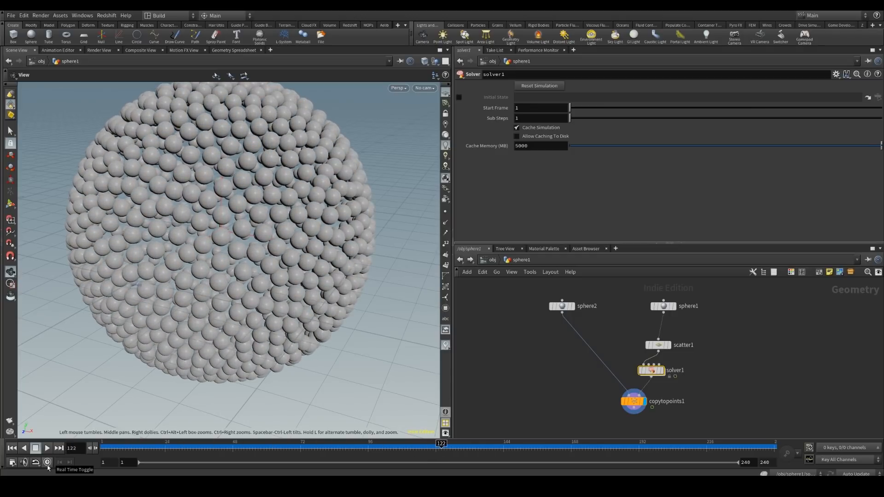
Turn on real-time playback and replay the growth from the first frame, inspecting the spheres at frame 82.
left_click(47, 462)
left_click(10, 448)
left_click(47, 449)
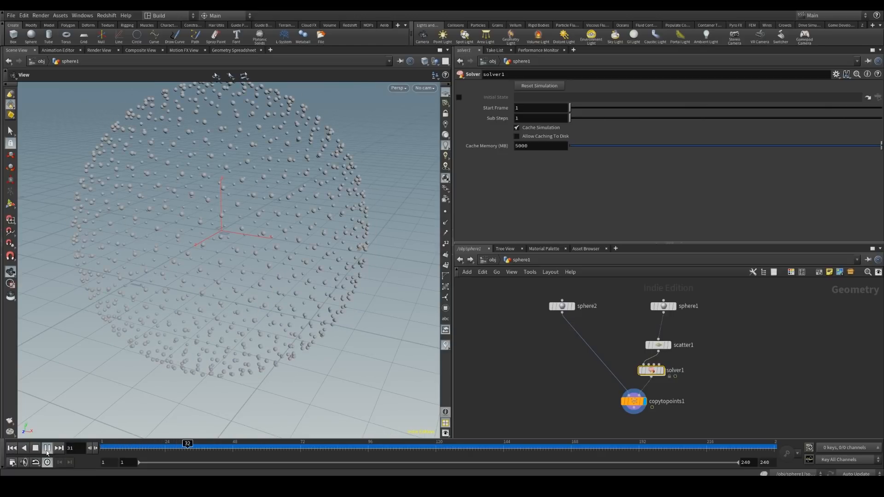
left_click(36, 448)
left_click(12, 448)
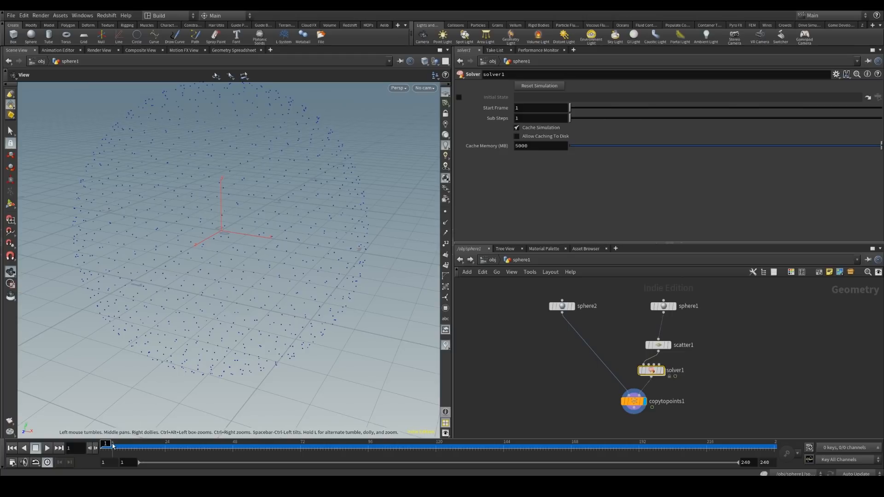
left_click_drag(112, 446, 328, 446)
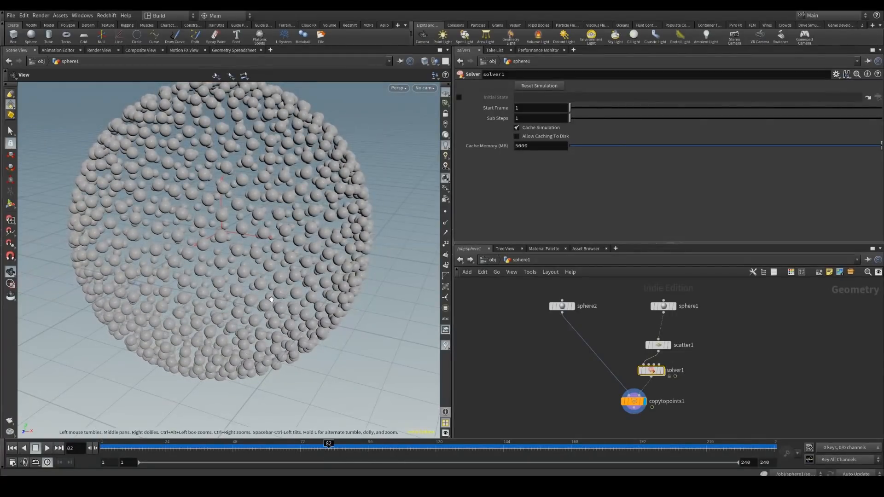
right_click_drag(272, 300, 229, 268)
left_click_drag(254, 282, 247, 268)
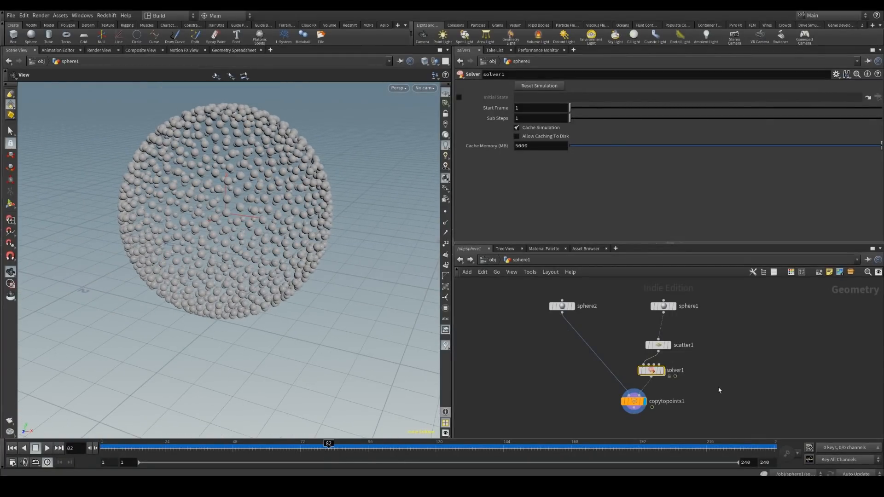
Add a Merge node below copytopoints1.
scroll(718, 388, "down", 2)
middle_click_drag(721, 404, 718, 405)
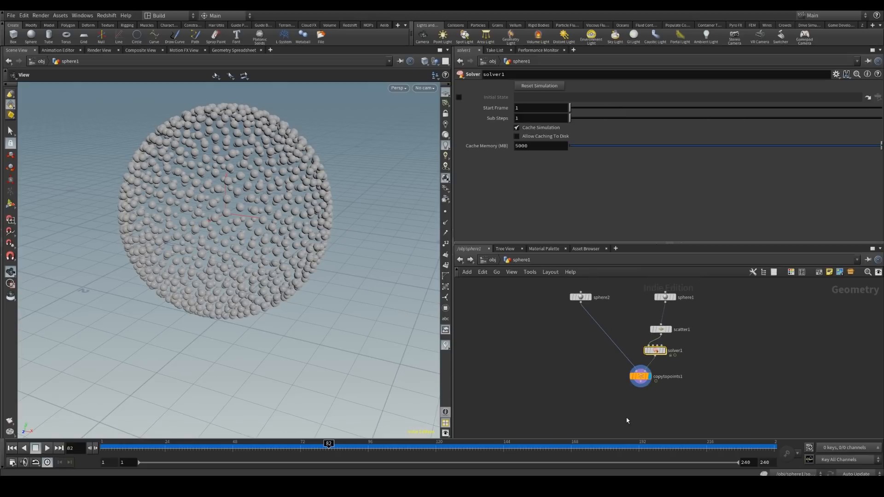
key("Tab")
type("merge")
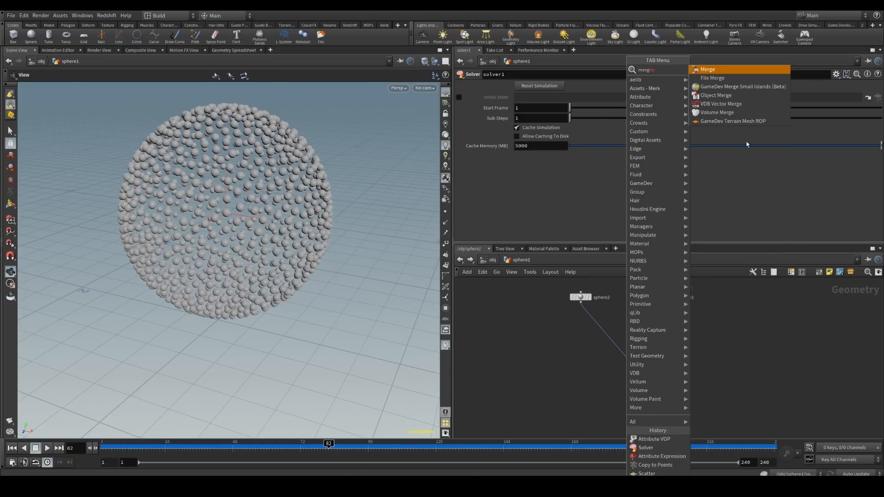
left_click(712, 70)
left_click(642, 409)
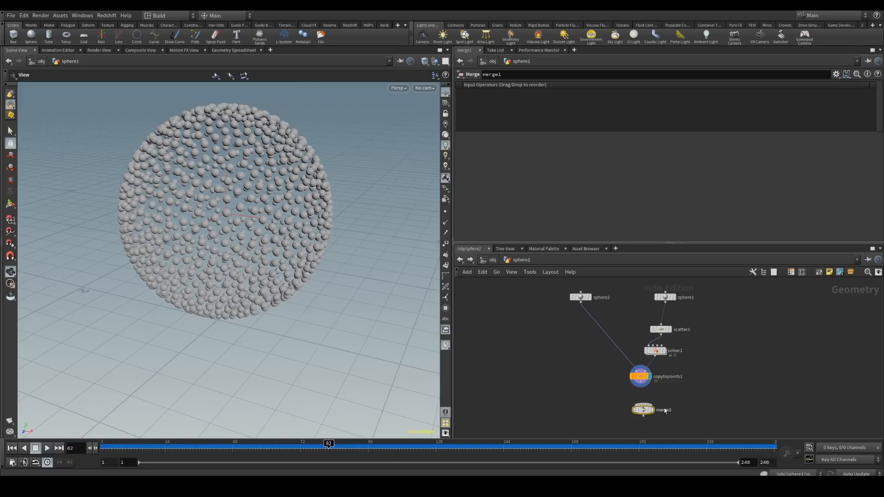
Feed copytopoints1 and sphere1 into merge1, and display the merged result at frame 7.
left_click_drag(665, 303, 742, 323)
left_click_drag(647, 387, 643, 405)
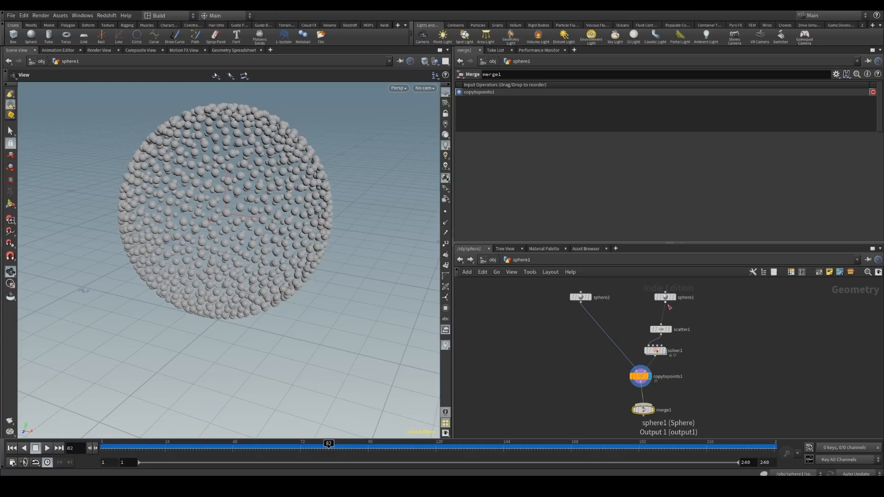
left_click_drag(669, 307, 655, 399)
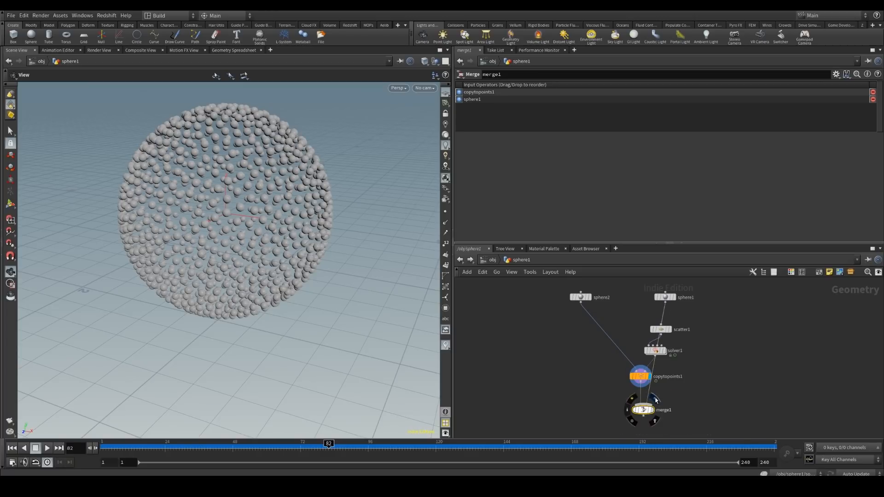
left_click(655, 400)
left_click_drag(329, 445, 118, 442)
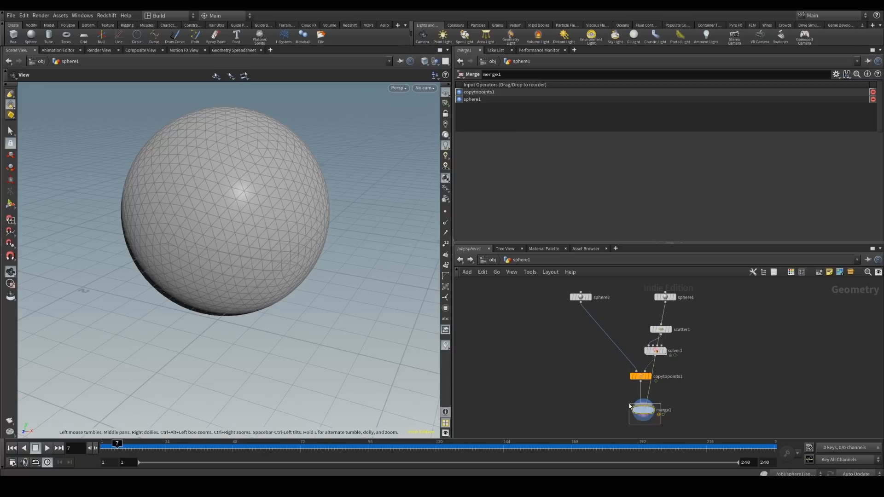
Move sphere1 farther away from scatter1 to make room for another node between them.
scroll(687, 404, "up", 2)
middle_click_drag(682, 385, 659, 422)
left_click_drag(637, 313, 711, 311)
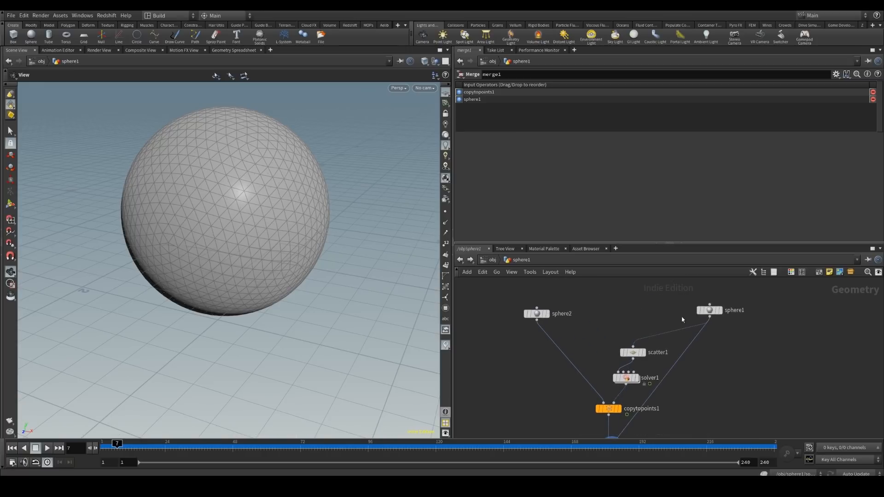
left_click_drag(632, 359, 597, 340)
key("Escape")
left_click(632, 354)
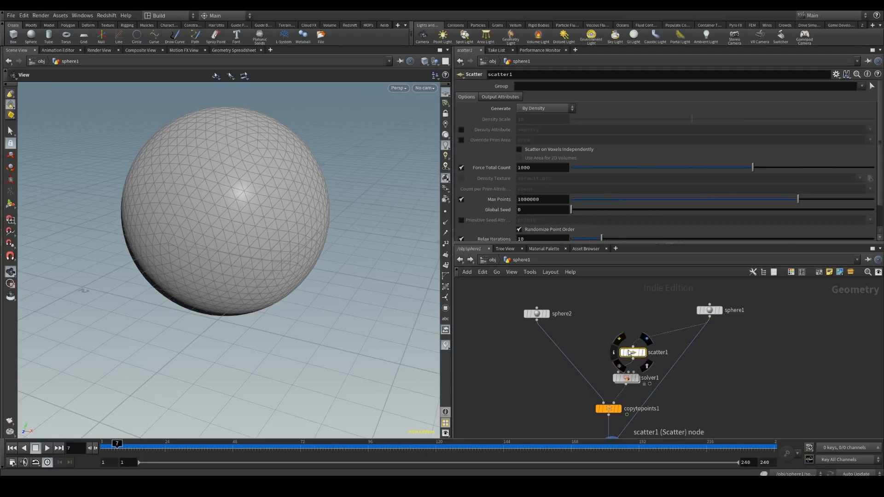
left_click_drag(710, 310, 727, 304)
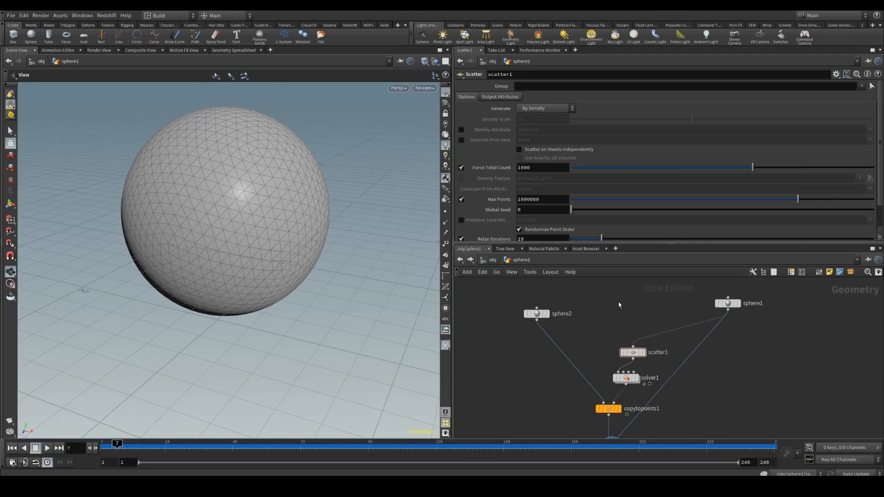
Insert a Point VOP node on the wire between sphere1 and scatter1 and place it above scatter1.
key("Tab")
type("point vop")
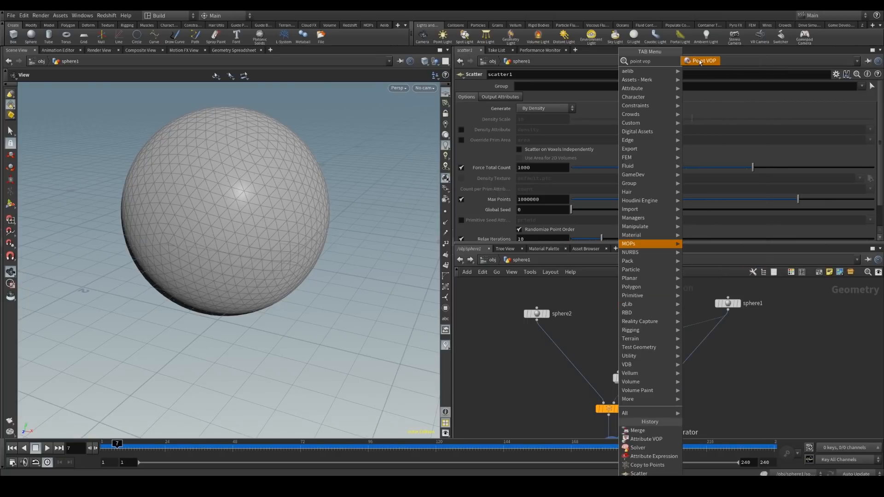
left_click(700, 61)
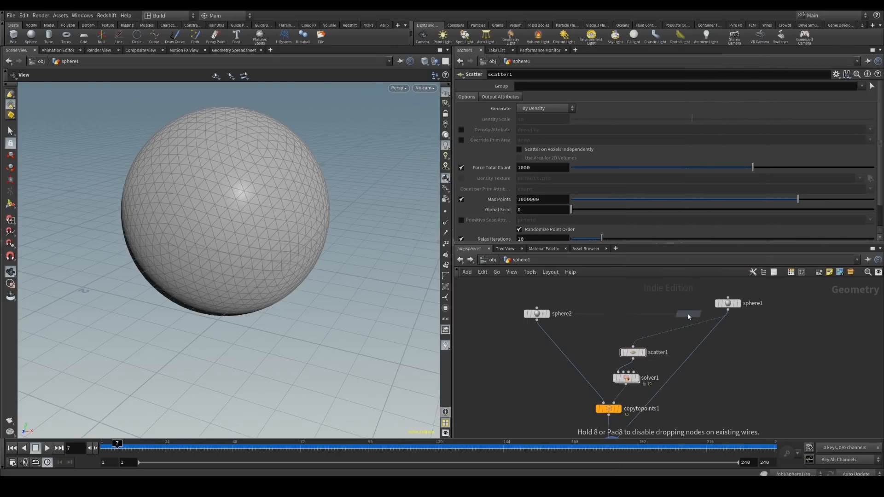
left_click(691, 325)
left_click_drag(692, 327, 645, 325)
Rename the point VOP node as color_choose.
left_click(680, 321)
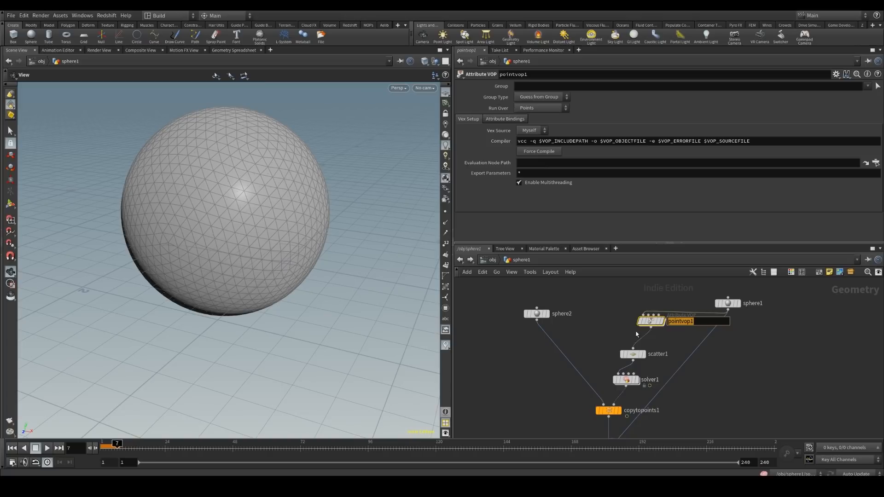
type("color_choose")
key("Return")
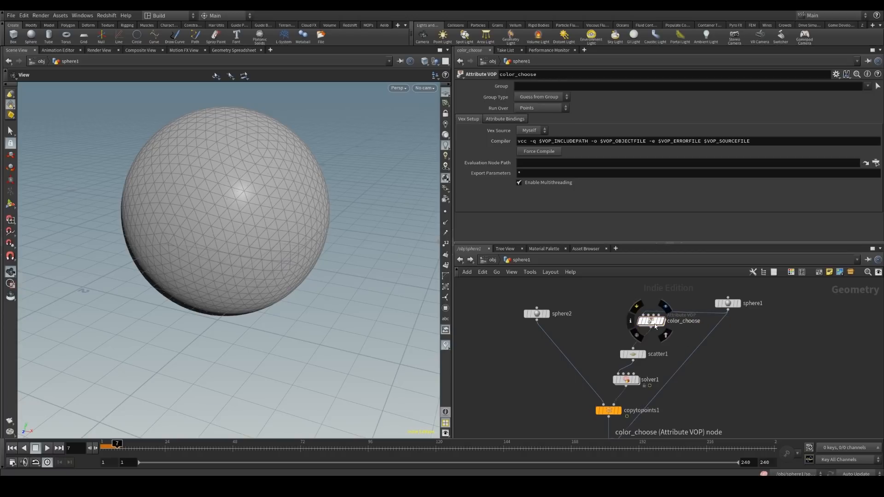
Colour the color_choose node blue and give it a different node shape.
left_click(793, 273)
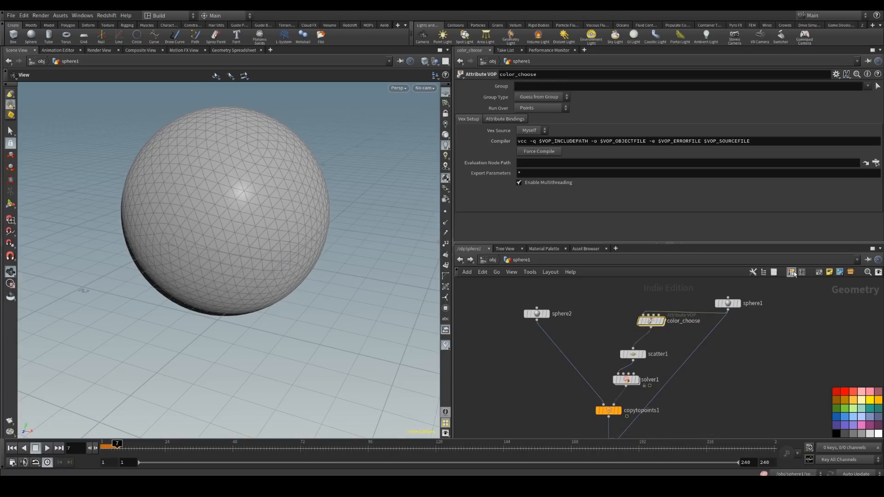
left_click(847, 418)
left_click(801, 272)
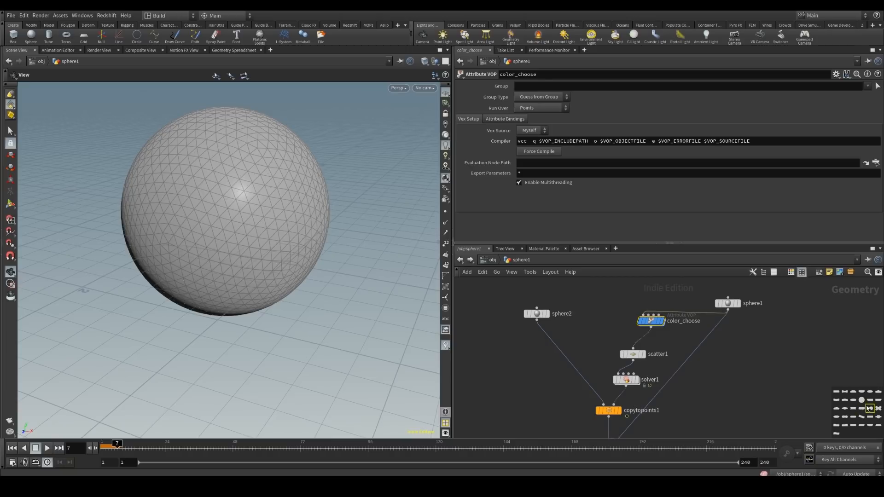
left_click(869, 400)
left_click(801, 272)
left_click(829, 272)
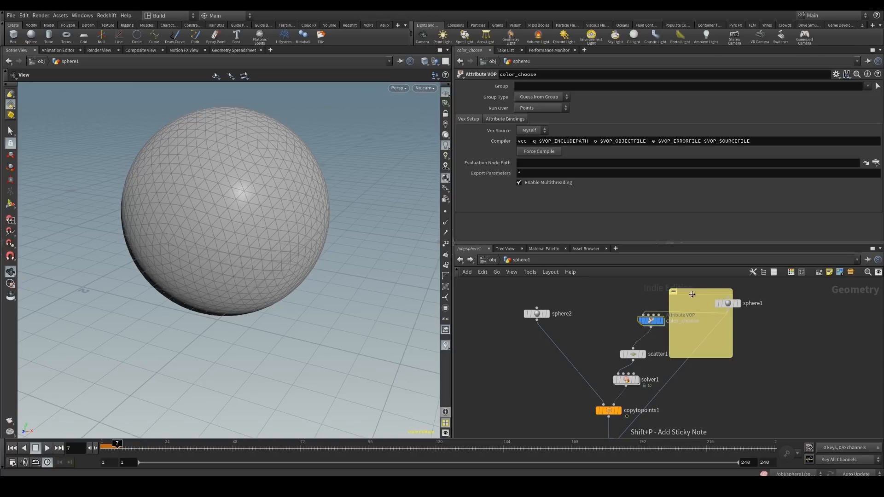
left_click_drag(695, 293, 595, 293)
left_click_drag(603, 363, 749, 332)
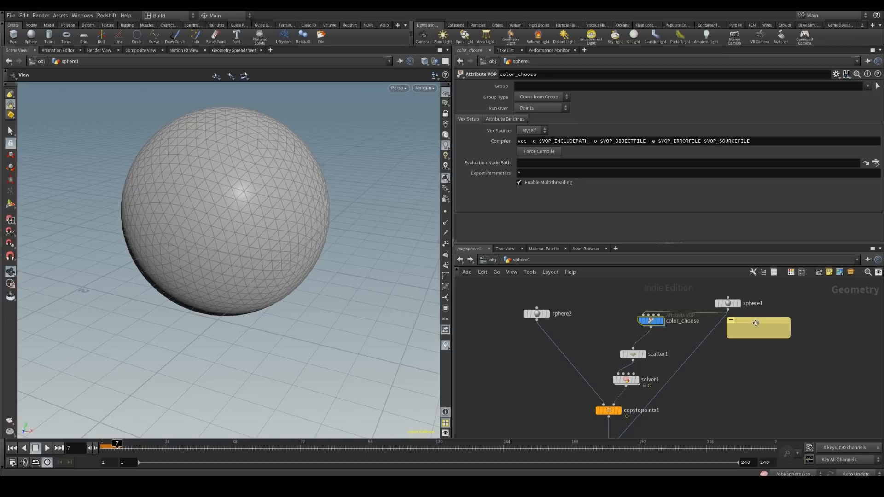
left_click(756, 324)
key("Delete")
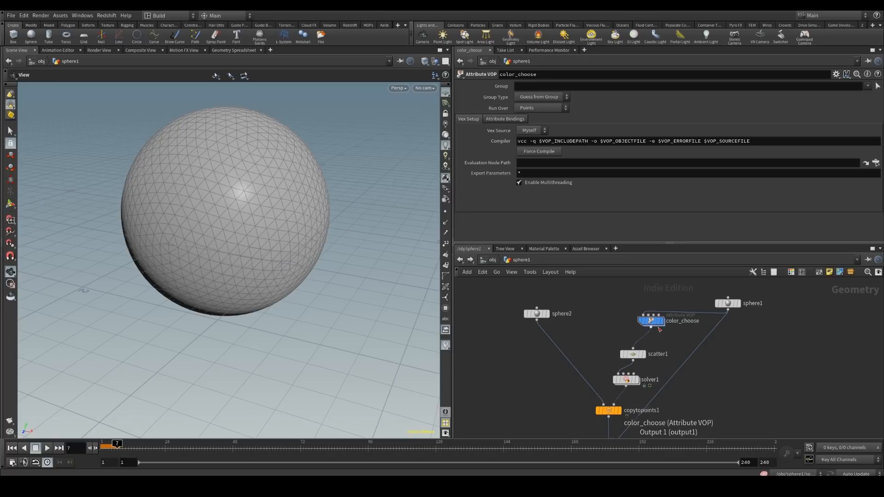
Open the color_choose network and add a Turbulent Noise node between the global parameters and the output.
double_click(651, 323)
left_click_drag(606, 341, 568, 299)
scroll(671, 306, "up", 3)
middle_click_drag(631, 325, 628, 342)
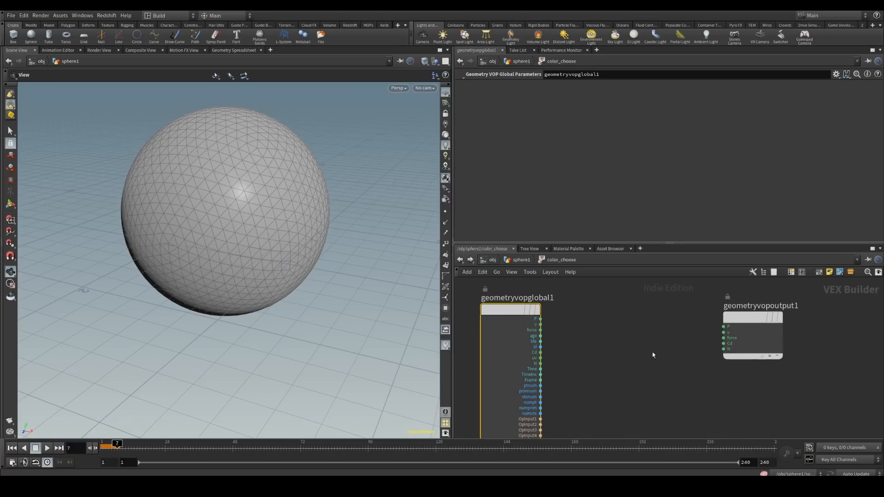
key("Tab")
type("tu")
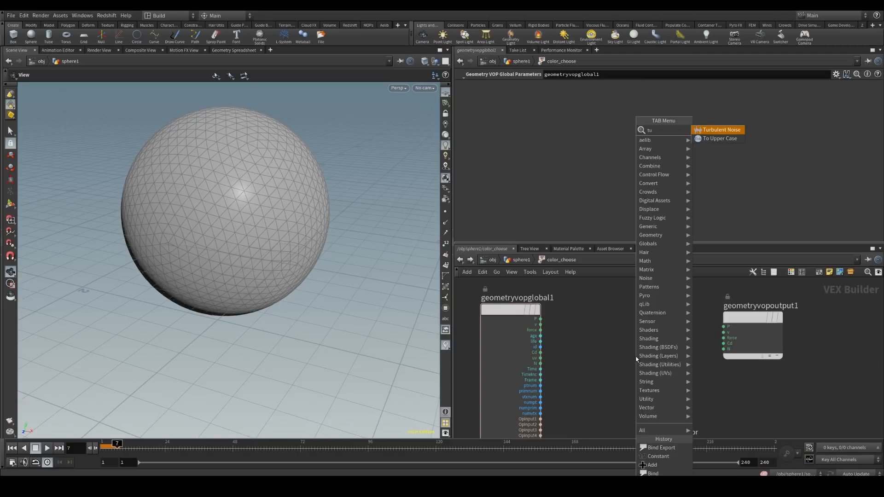
left_click(724, 131)
left_click(622, 339)
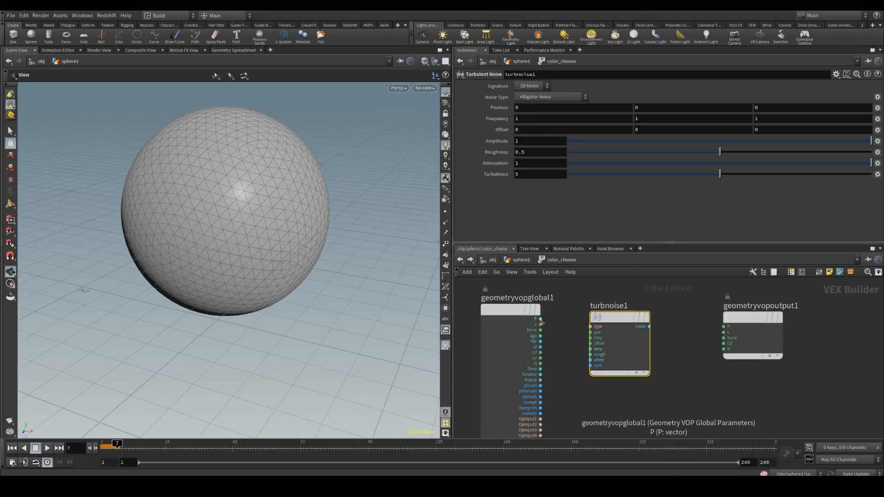
Wire the global P into turbnoise1's pos input and its noise output into the Cd output.
left_click_drag(542, 321, 591, 332)
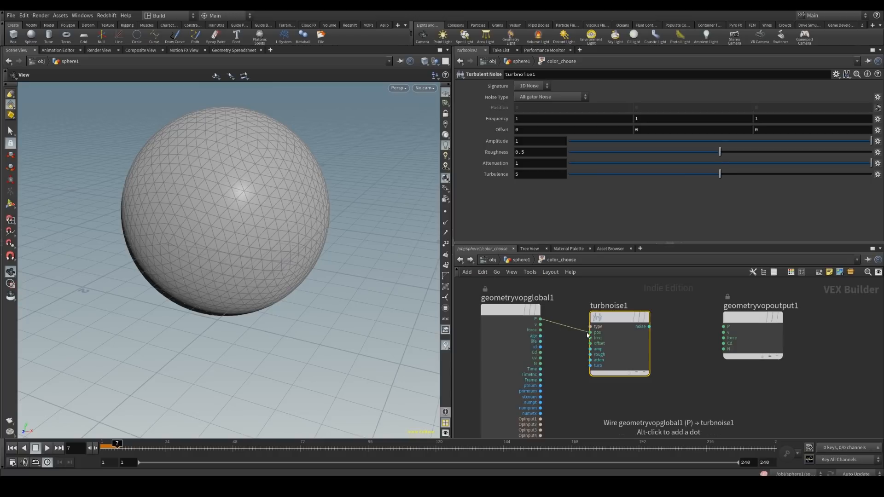
left_click_drag(649, 326, 723, 343)
mouse_move(617, 317)
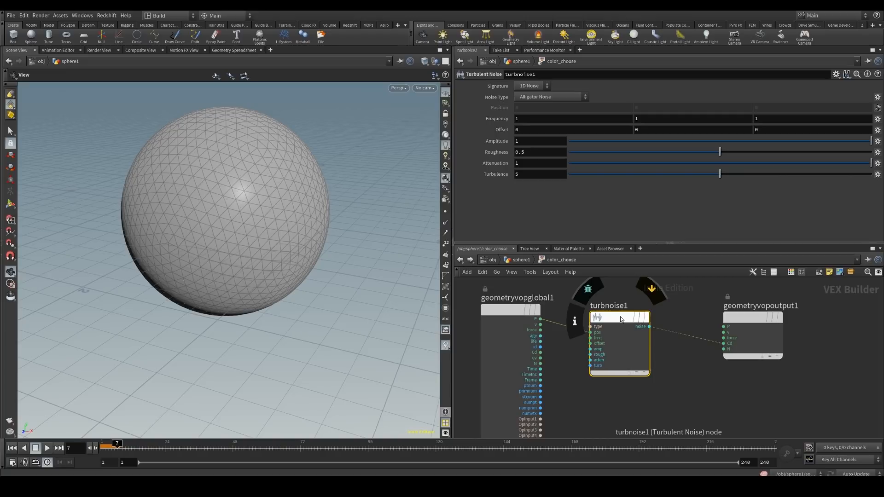
left_click(460, 259)
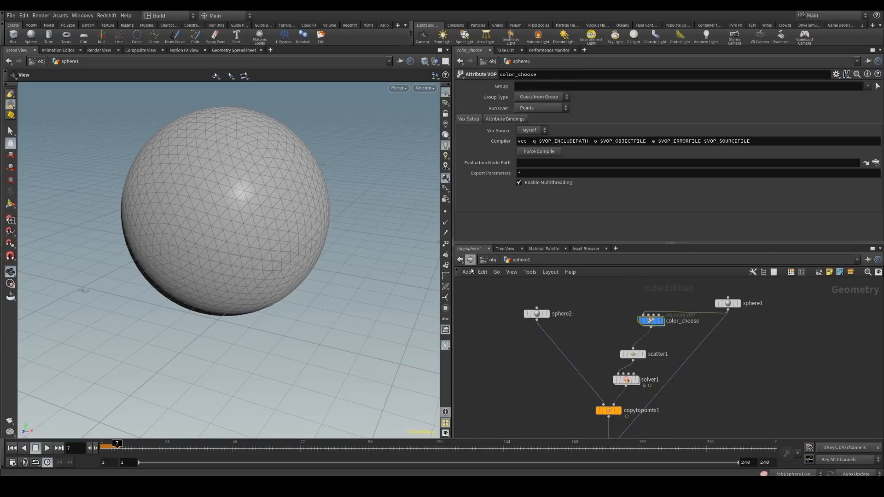
double_click(650, 321)
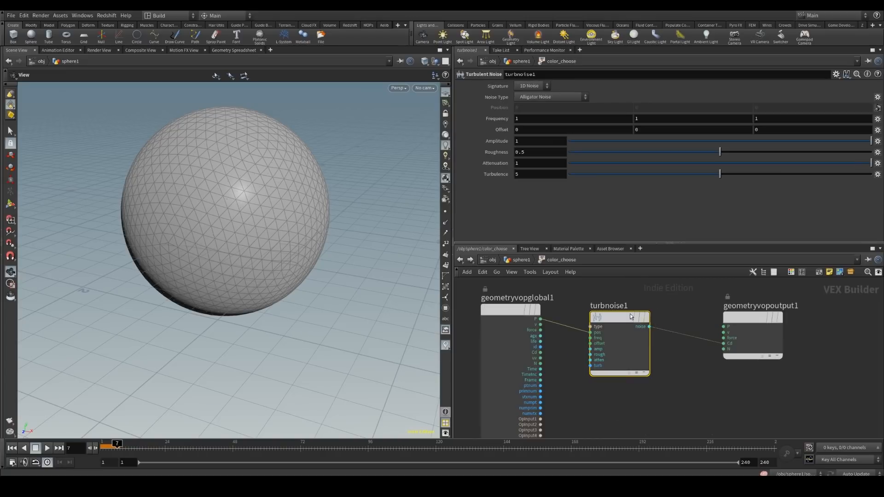
mouse_move(612, 318)
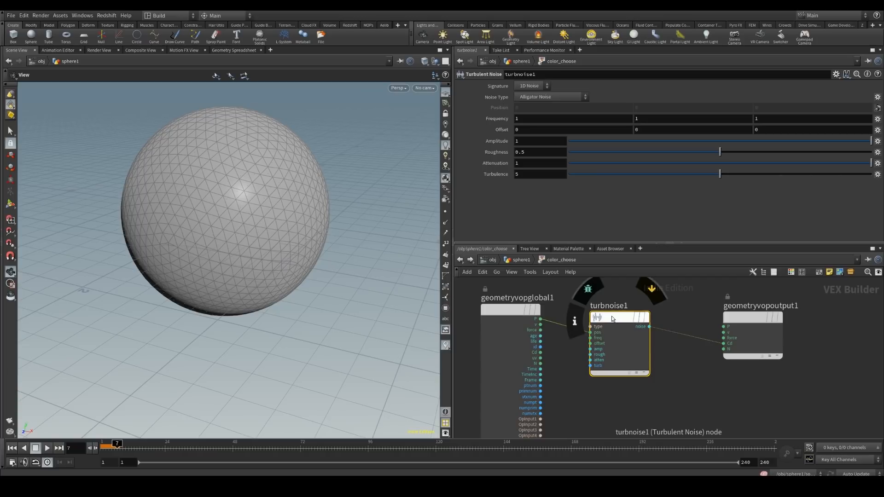
Create input parameters for the turbnoise1 node through its VEX/VOP options.
right_click(613, 318)
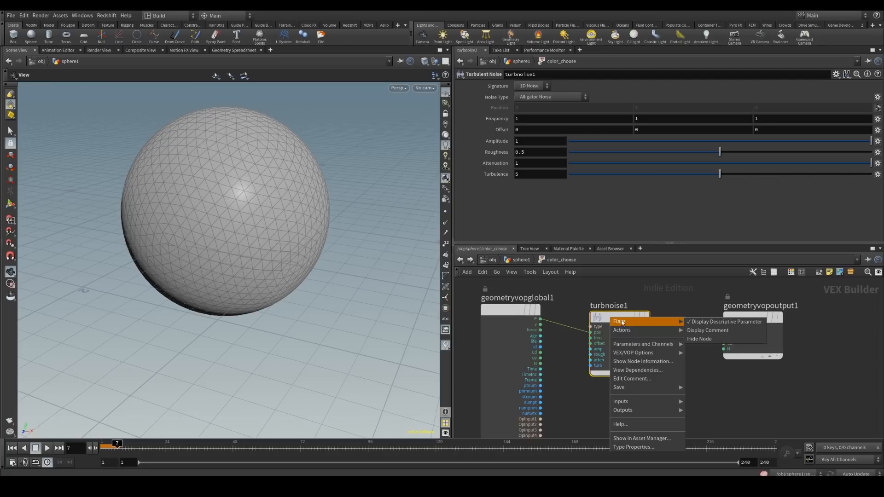
mouse_move(647, 388)
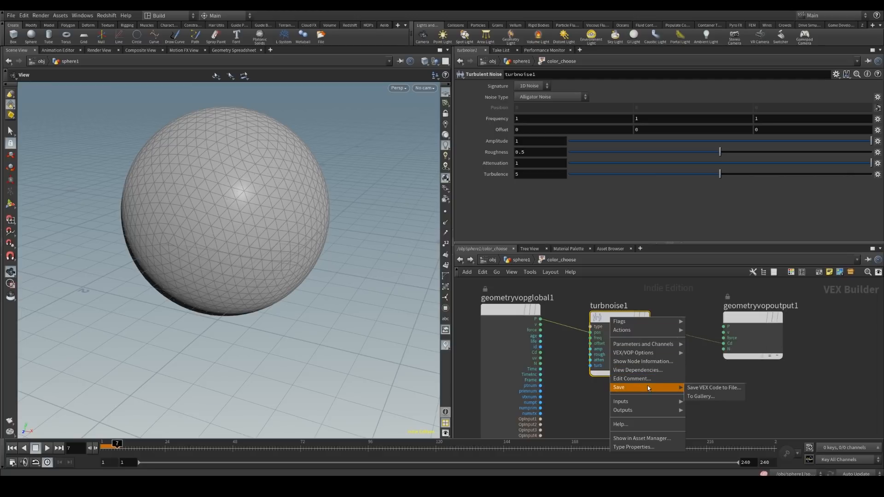
mouse_move(636, 402)
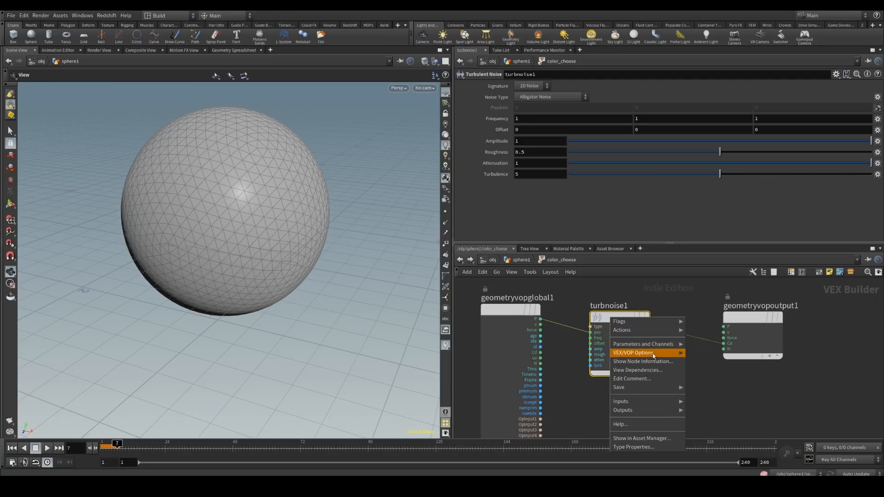
mouse_move(653, 354)
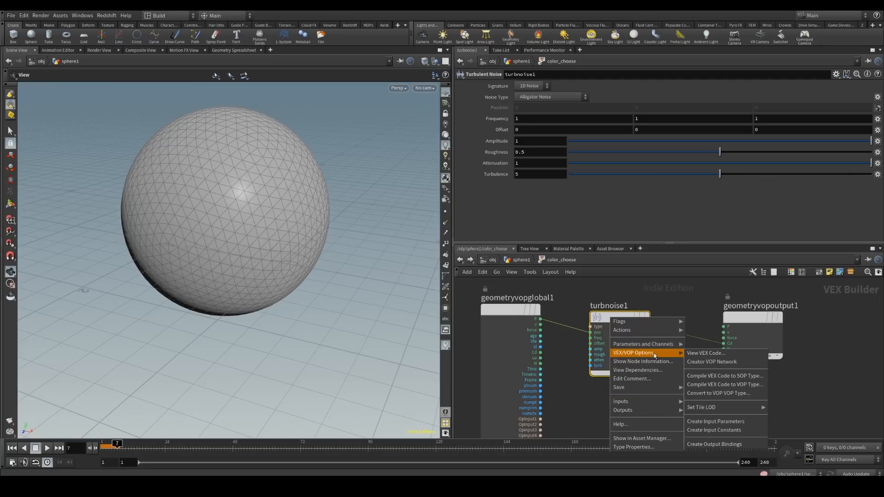
left_click(712, 422)
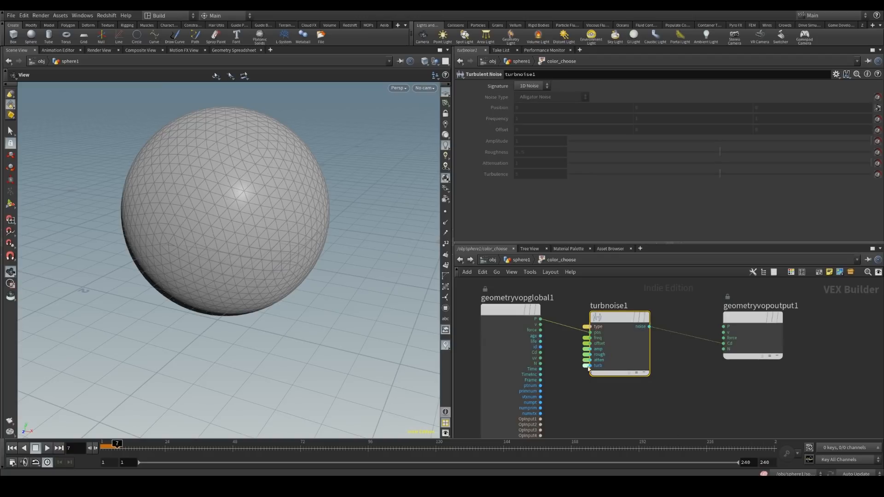
Expand the collapsed type and freq input parameters of turbnoise1 into full Parameter nodes.
double_click(585, 327)
left_click(586, 339)
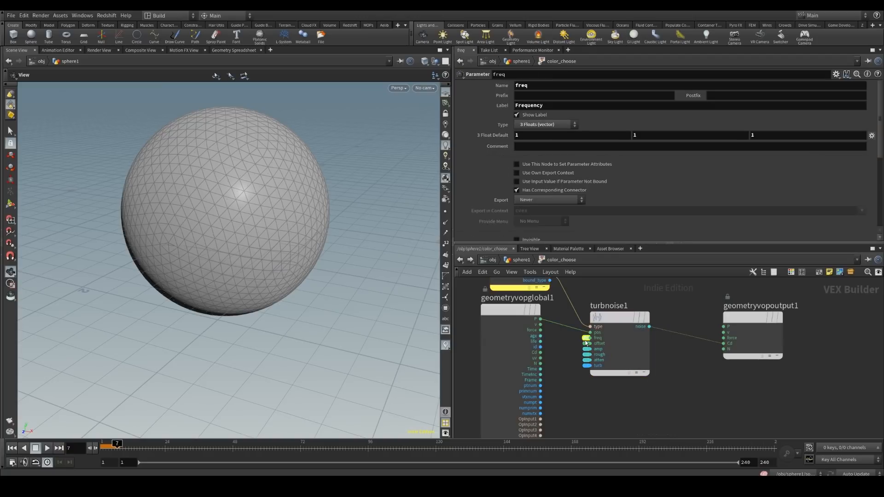
double_click(586, 341)
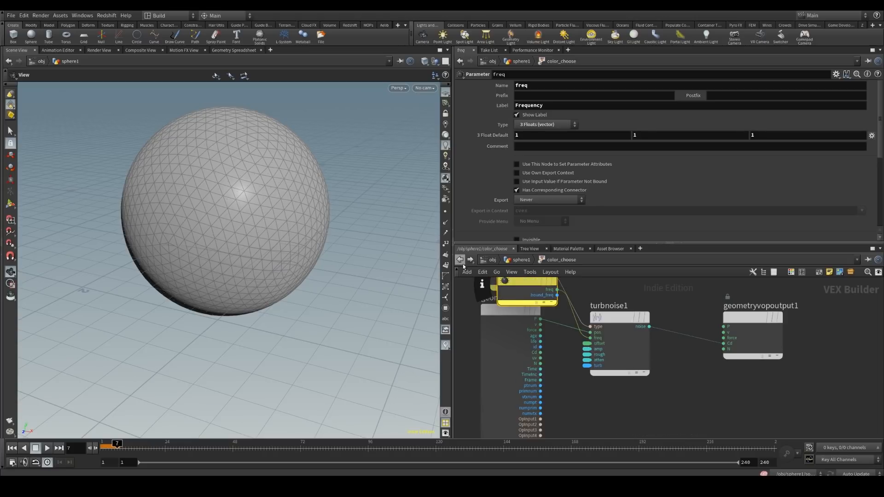
key("Tab")
type("param")
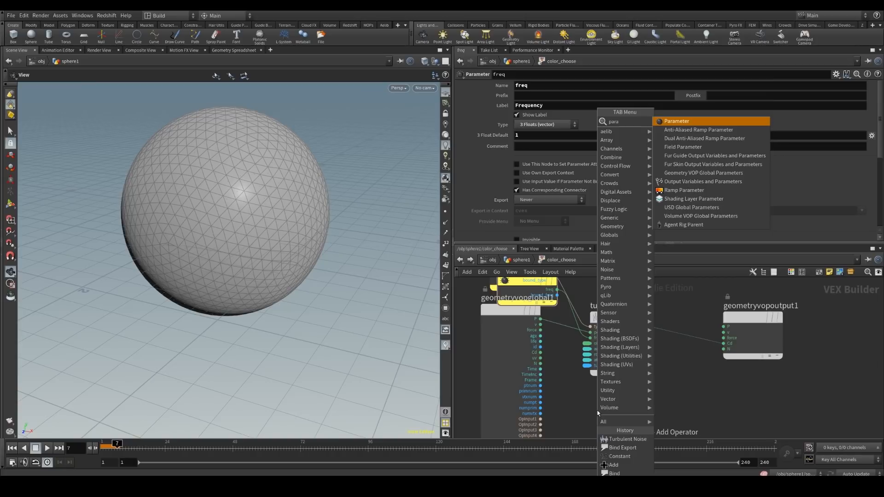
left_click(680, 119)
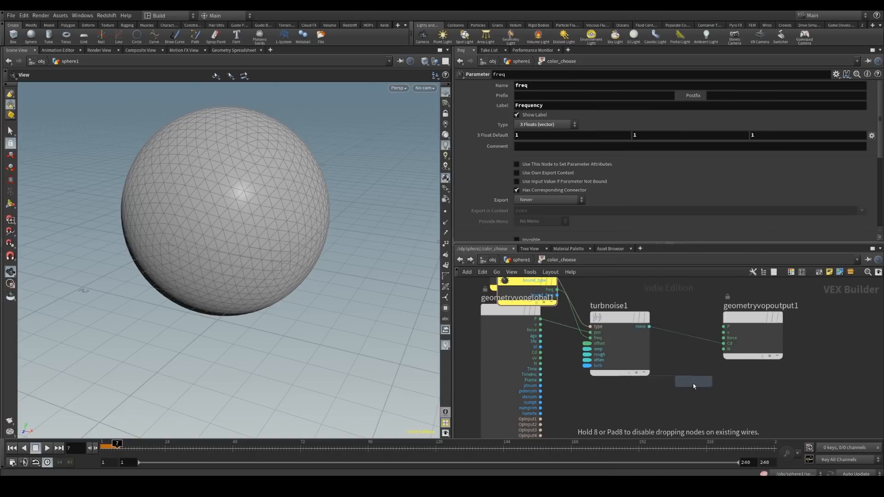
left_click(692, 383)
left_click_drag(722, 395, 802, 403)
key("Delete")
right_click(597, 316)
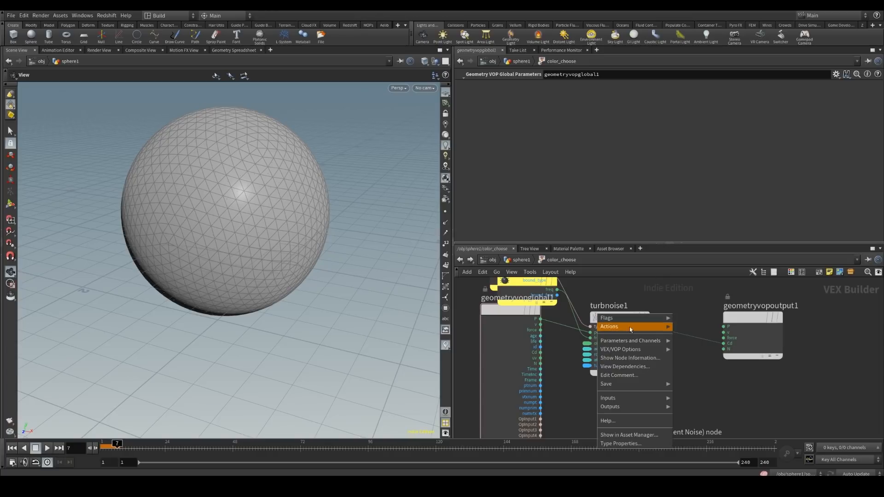
mouse_move(640, 349)
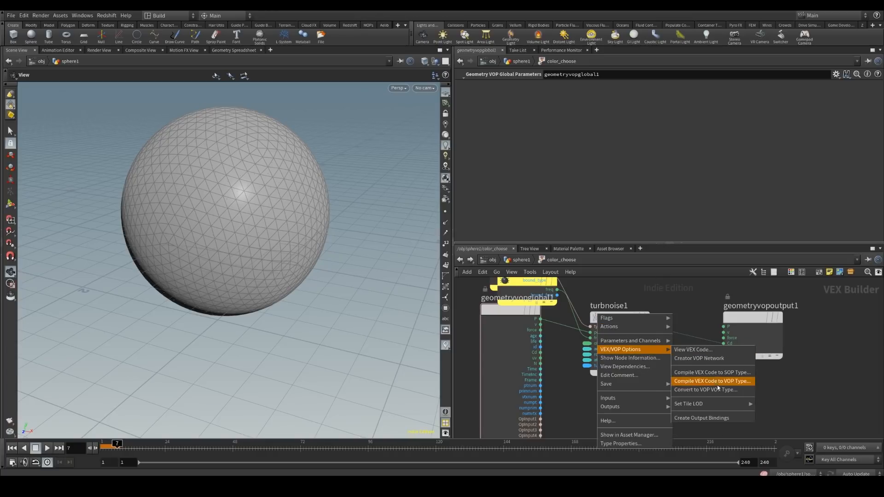
mouse_move(705, 403)
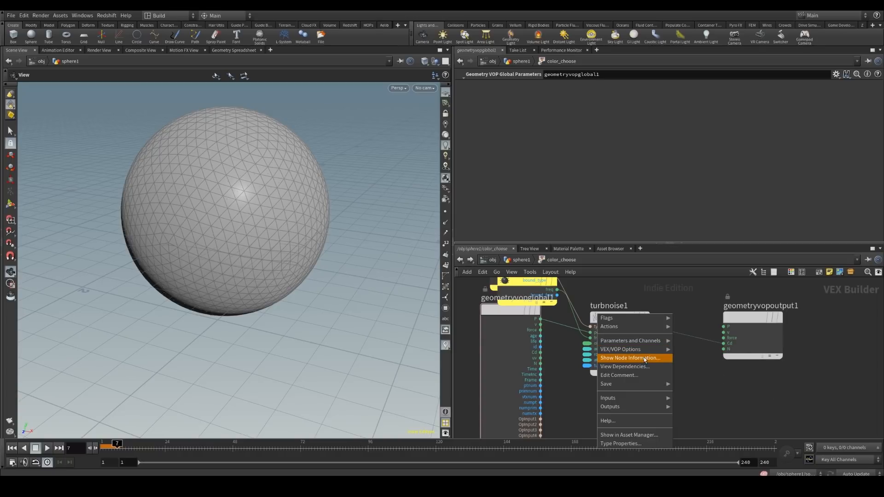
left_click(754, 405)
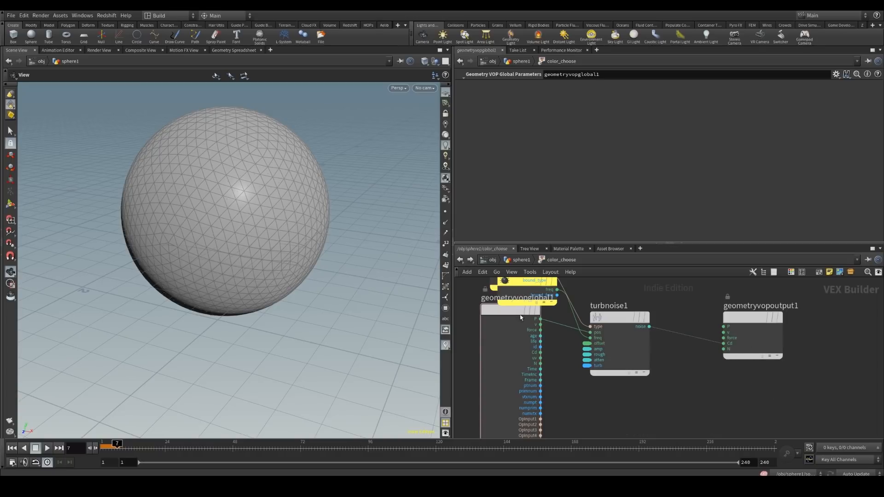
right_click(593, 338)
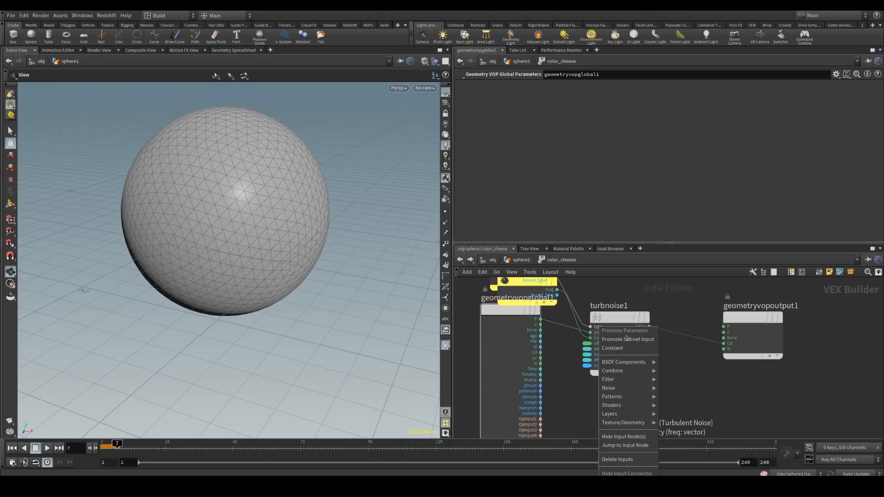
key("Escape")
Return to the sphere1 geometry network and display the color_choose node.
left_click(461, 260)
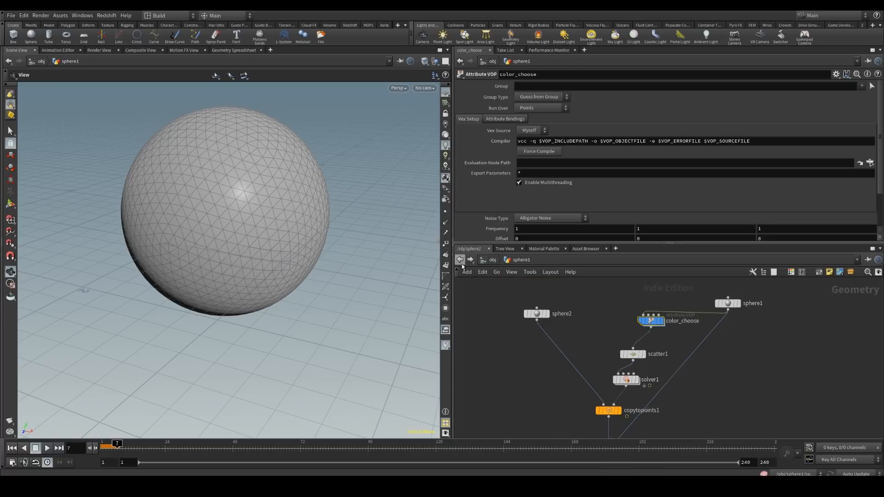
mouse_move(649, 318)
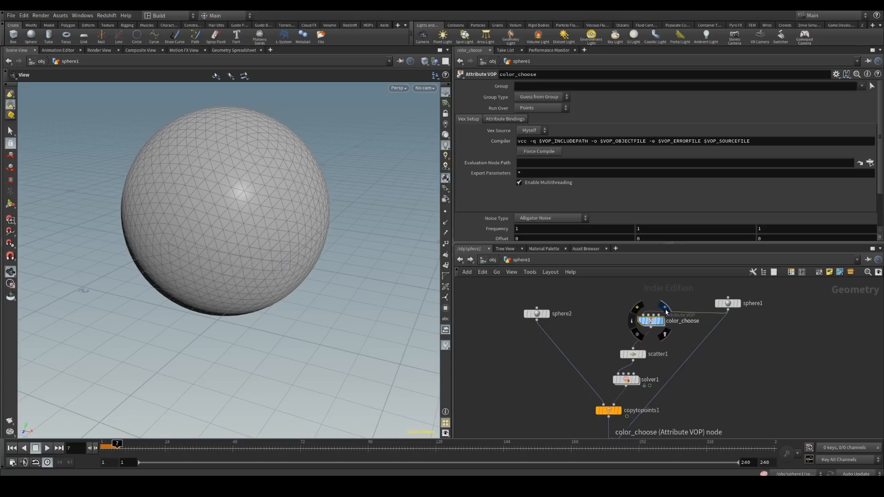
left_click(665, 309)
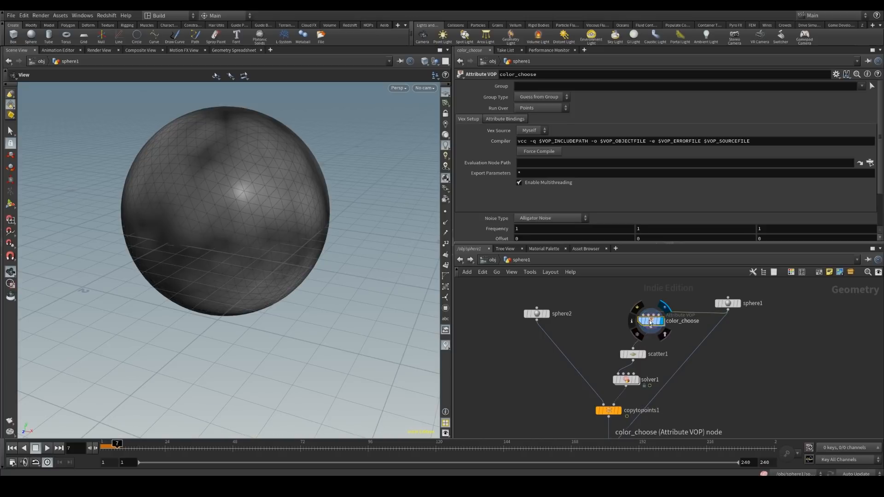
Set the color_choose noise Amplitude to 13.2 and Roughness to 0, checking the pattern around the sphere.
scroll(874, 168, "down", 3)
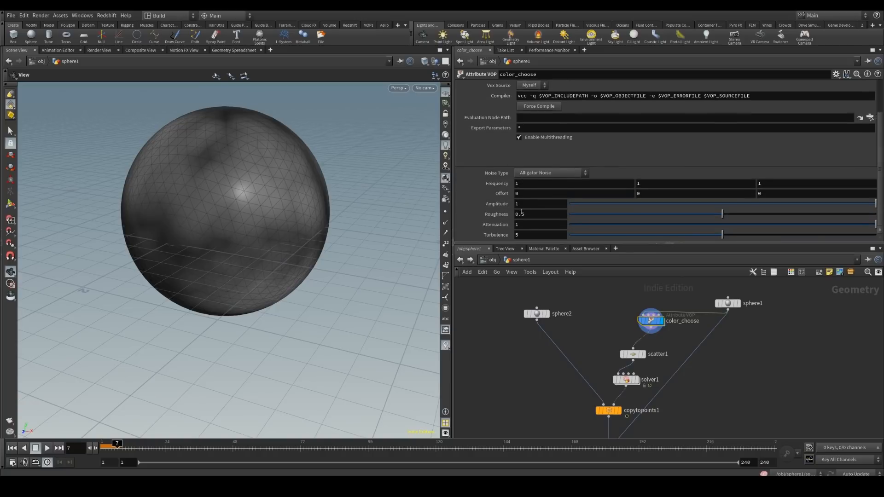
middle_click_drag(500, 204, 874, 223)
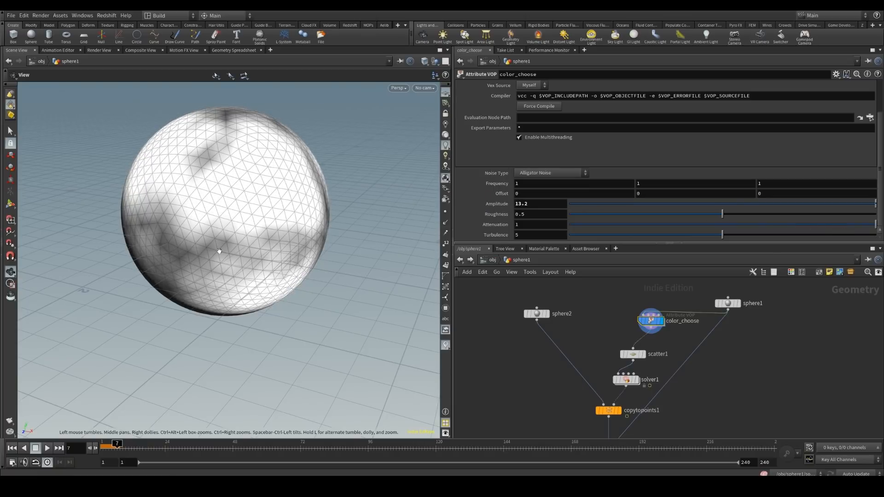
left_click_drag(180, 232, 239, 230)
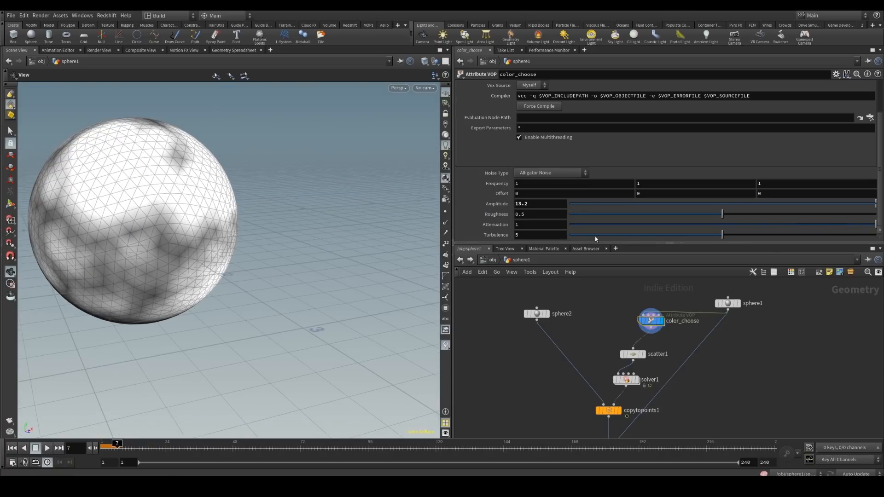
left_click_drag(670, 218, 569, 214)
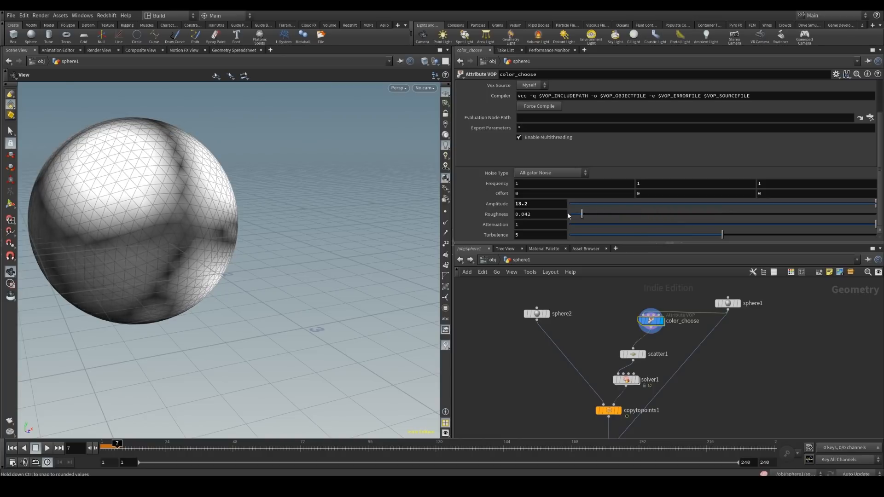
mouse_move(193, 194)
left_mouse_down()
mouse_move(232, 189)
mouse_move(208, 203)
left_mouse_up()
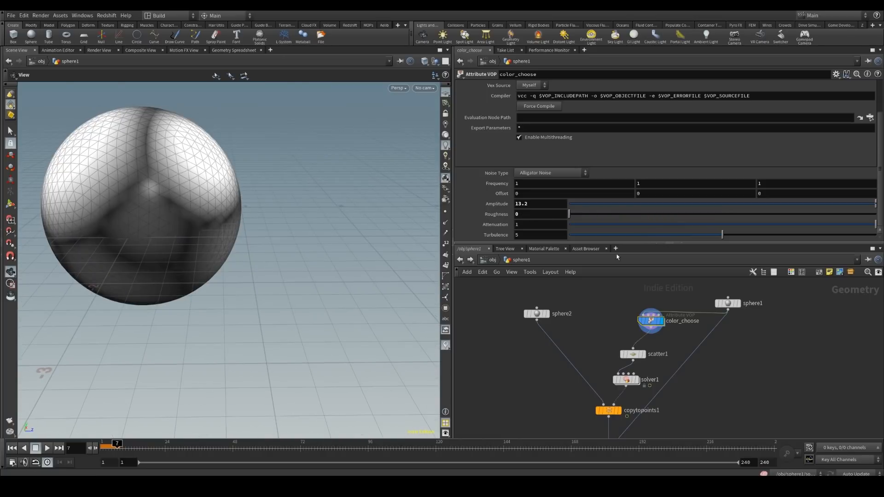
left_click_drag(152, 207, 295, 230)
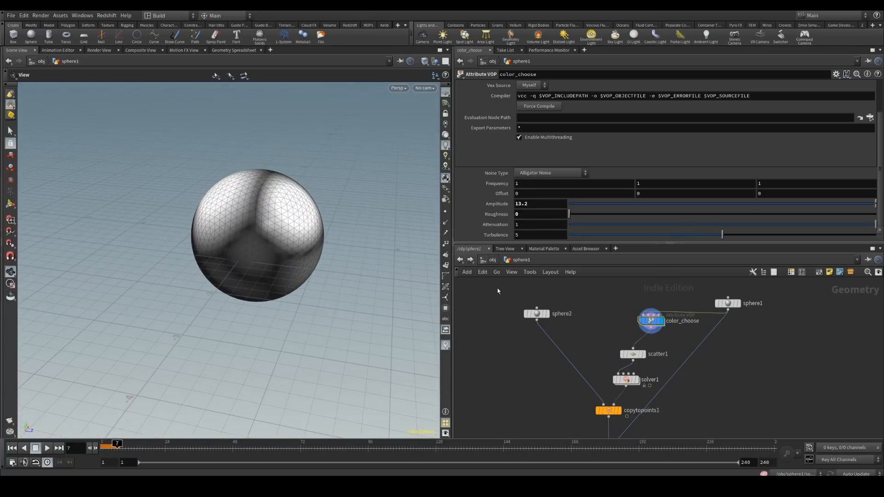
left_click_drag(216, 217, 351, 232)
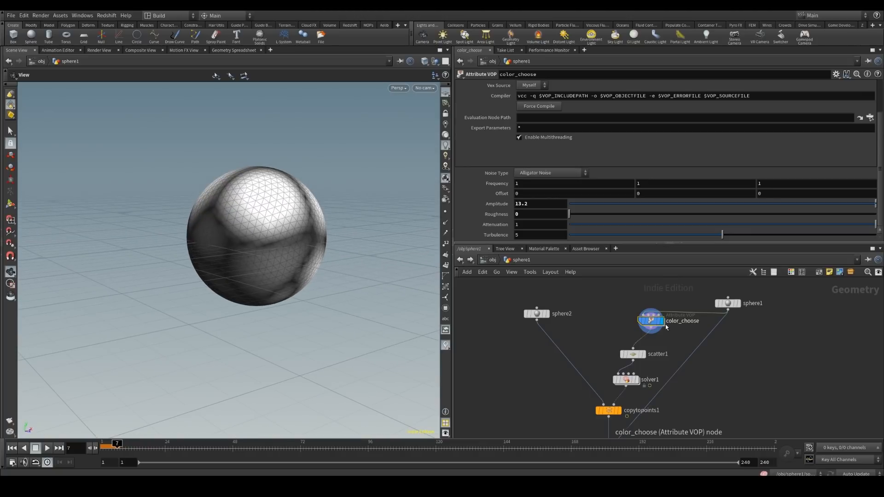
Insert a Delete node between color_choose and scatter1 and display it.
left_click_drag(651, 321, 653, 313)
key("Tab")
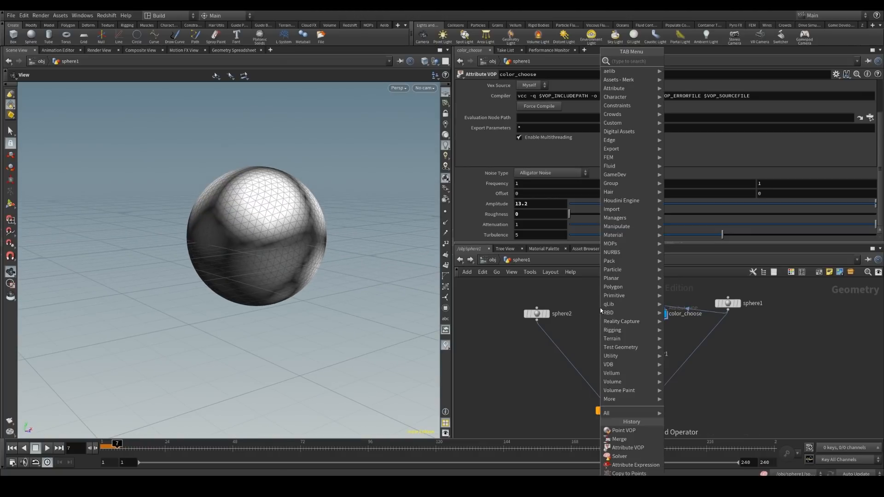
type("delete")
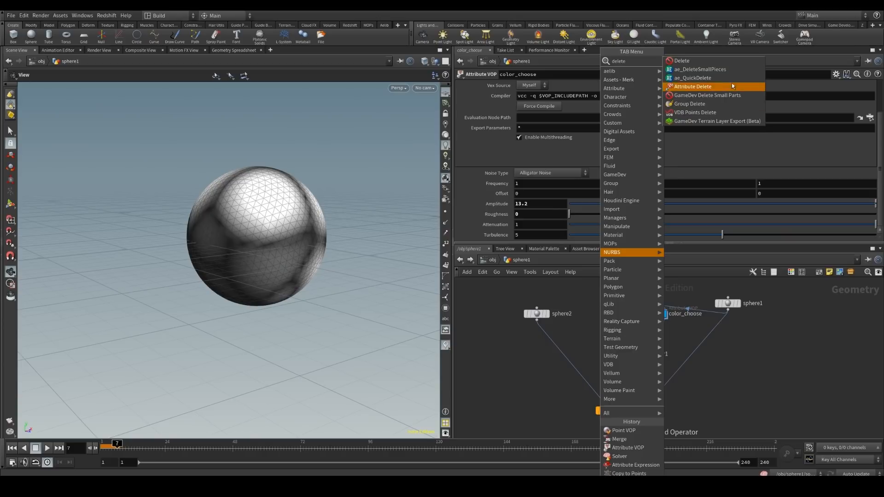
left_click(687, 60)
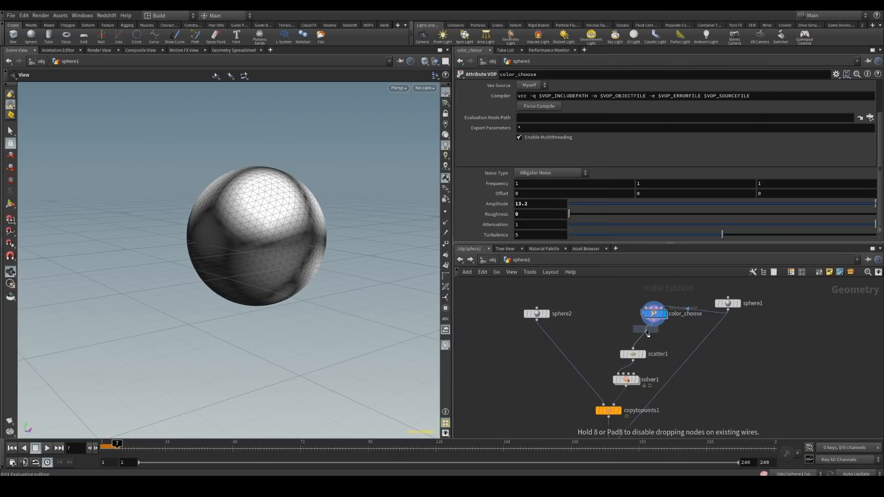
left_click(647, 333)
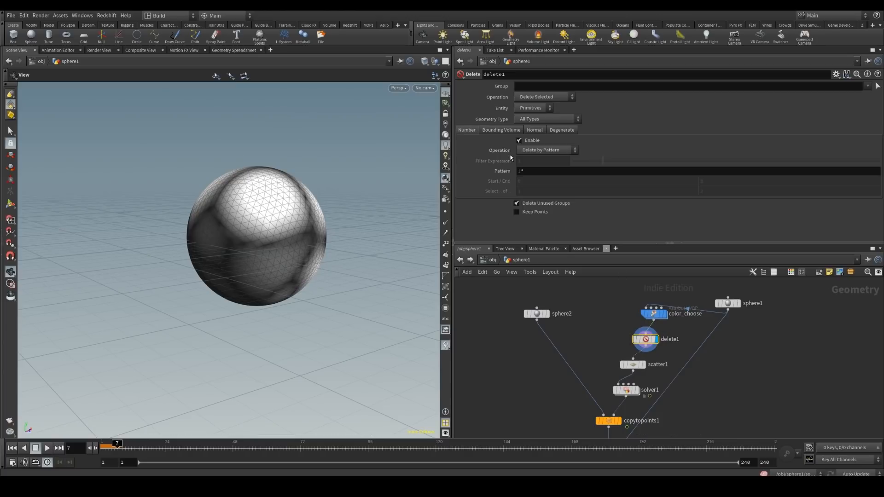
Try Delete by Range on delete1, then set its number operation to Delete by Expression.
left_click(564, 150)
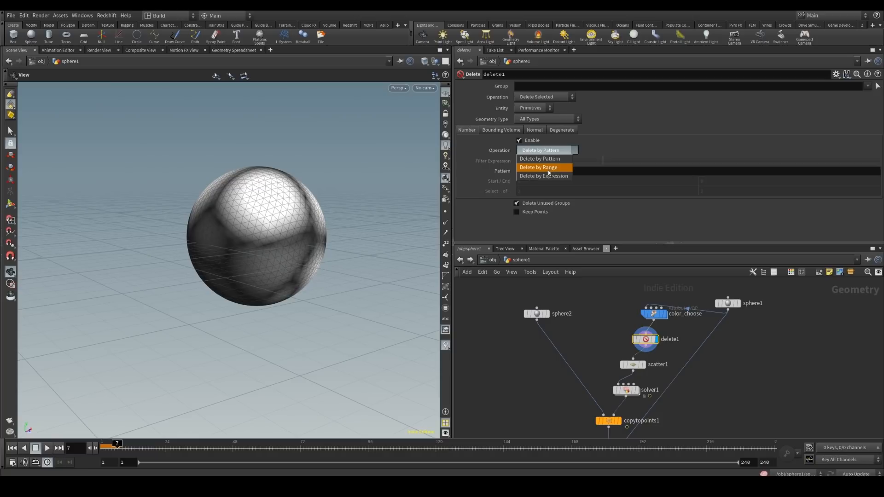
left_click(548, 168)
left_click(568, 149)
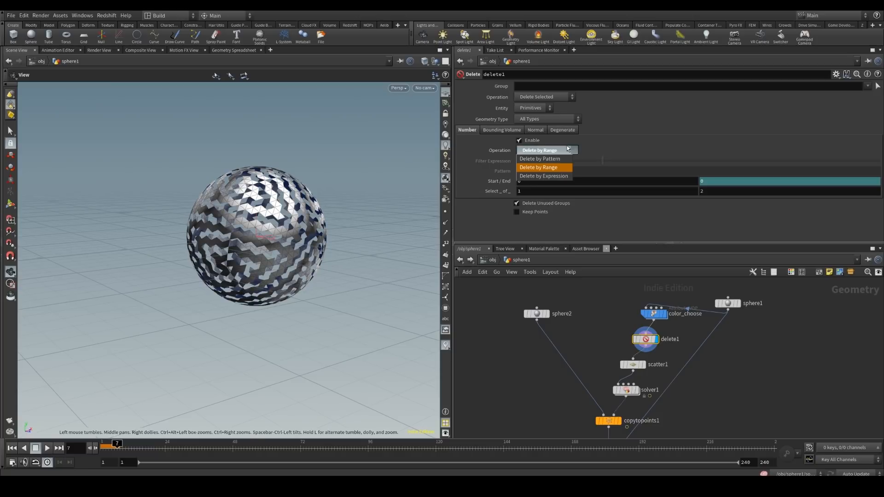
left_click(544, 177)
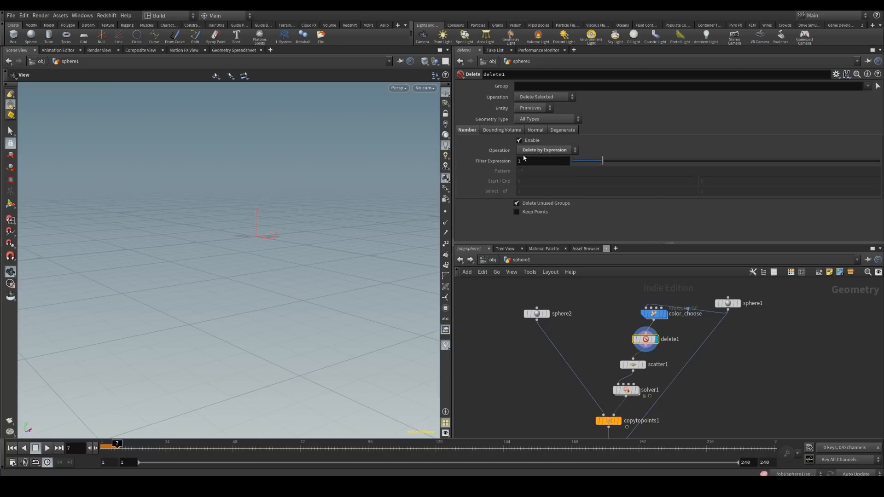
Set the Filter Expression of delete1 to $CR<0.2 to remove the dark primitives.
left_click(552, 160)
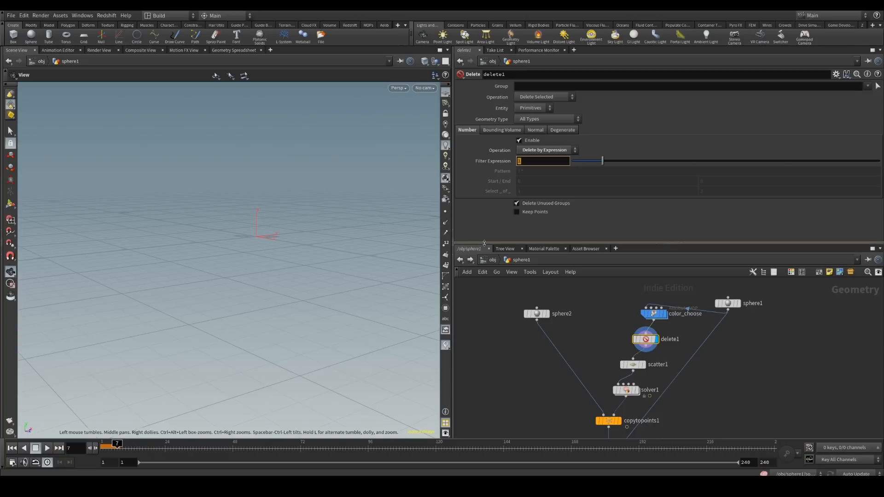
type("$CR<0.")
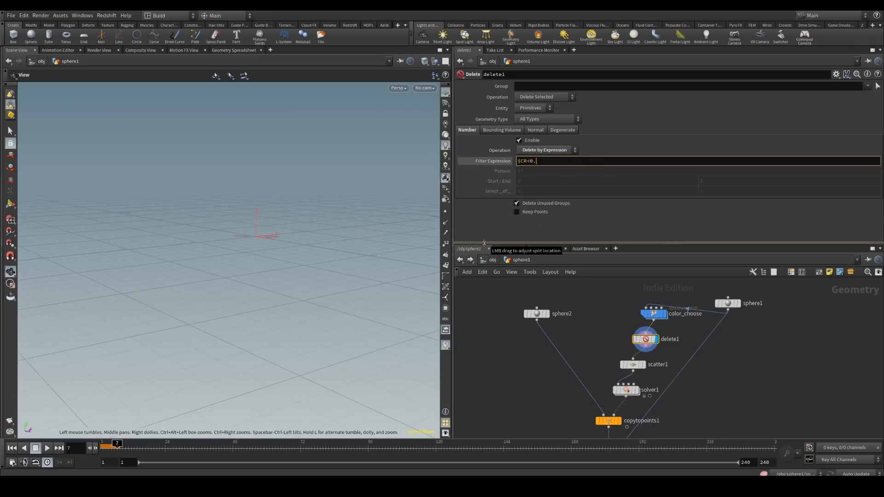
type("1")
key("Return")
key("BackSpace")
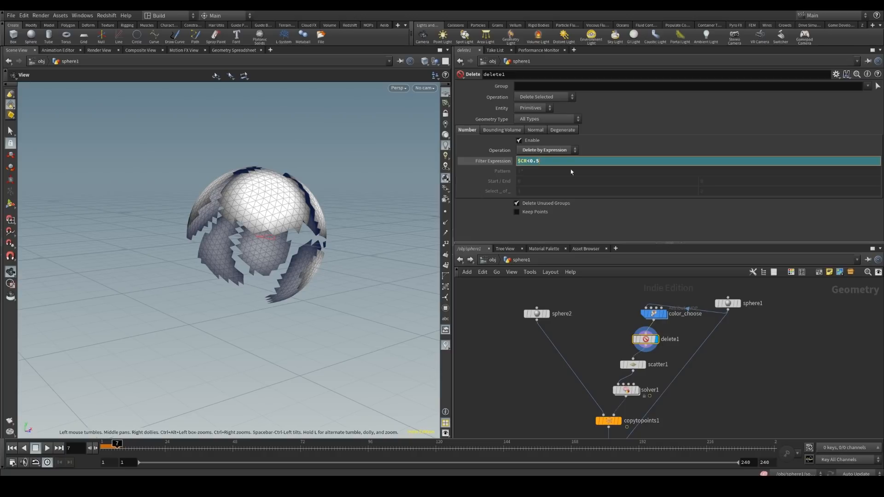
key("Return")
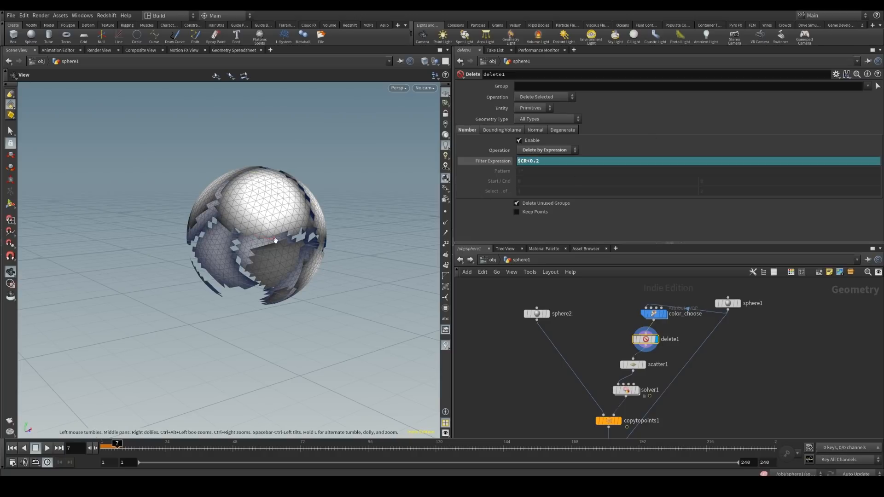
Set the color_choose noise Frequency to 2.1 on all three axes and check the resulting pattern around the sphere.
left_click_drag(275, 240, 214, 256)
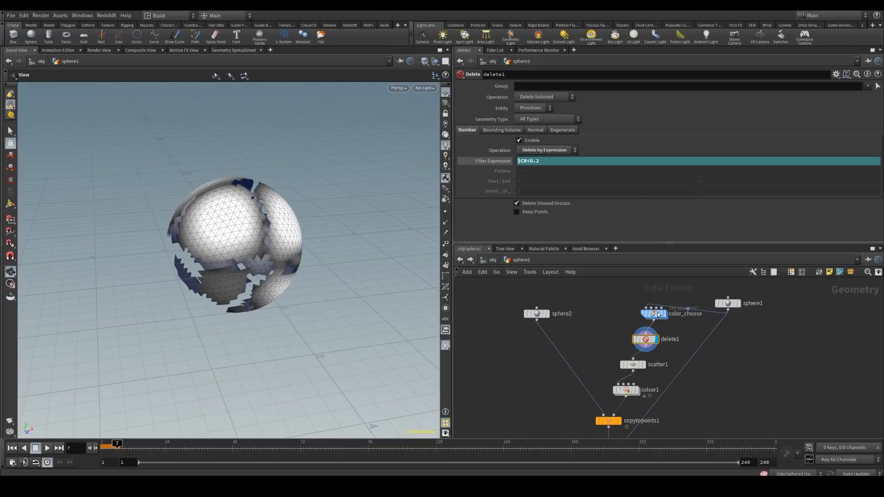
left_click(657, 315)
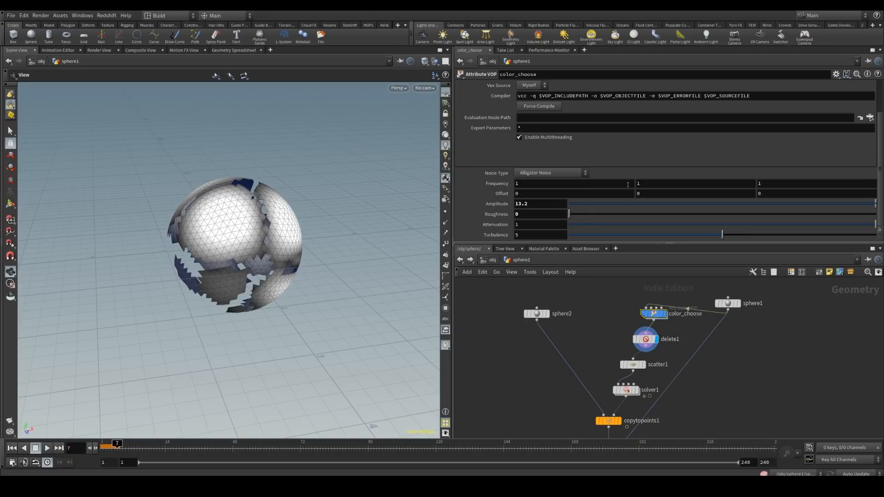
middle_click(499, 183)
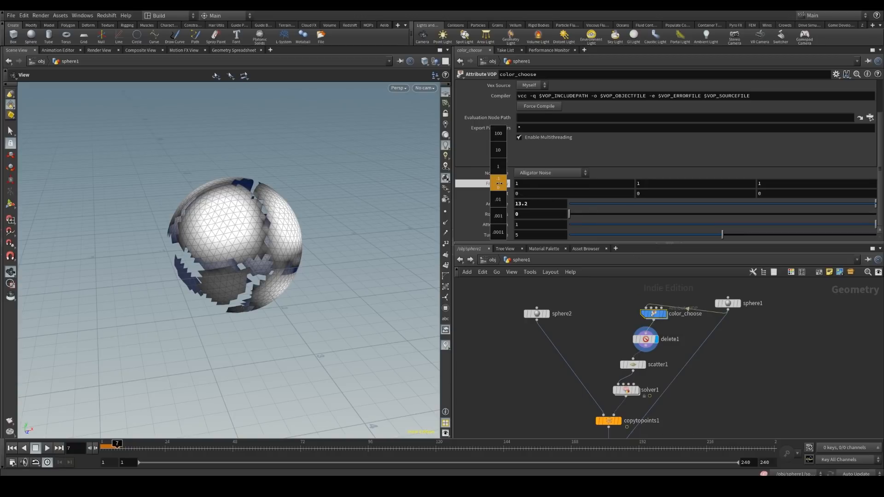
middle_click_drag(508, 184, 394, 193)
left_click_drag(395, 193, 317, 258)
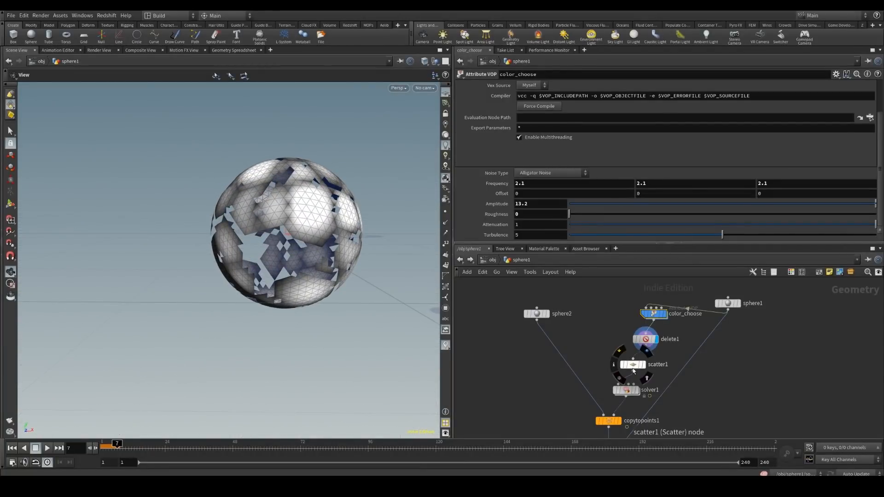
Display scatter1 to examine the scattered points, and play the growth simulation with merge1 displayed.
left_click(646, 378)
left_click_drag(312, 237, 376, 267)
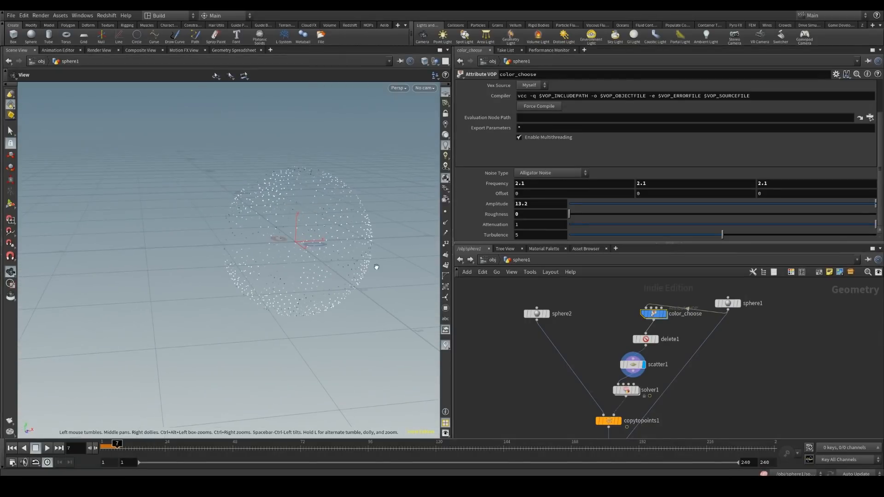
middle_click_drag(738, 391, 749, 344)
left_click(637, 401)
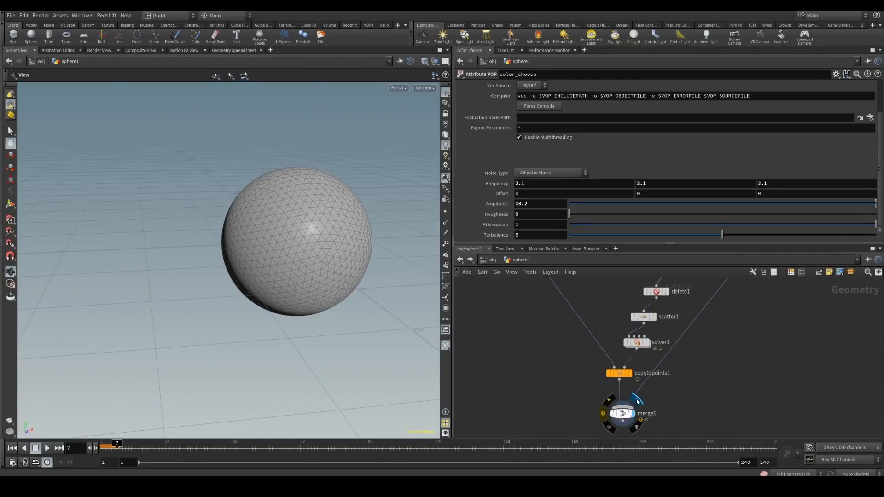
left_click(47, 448)
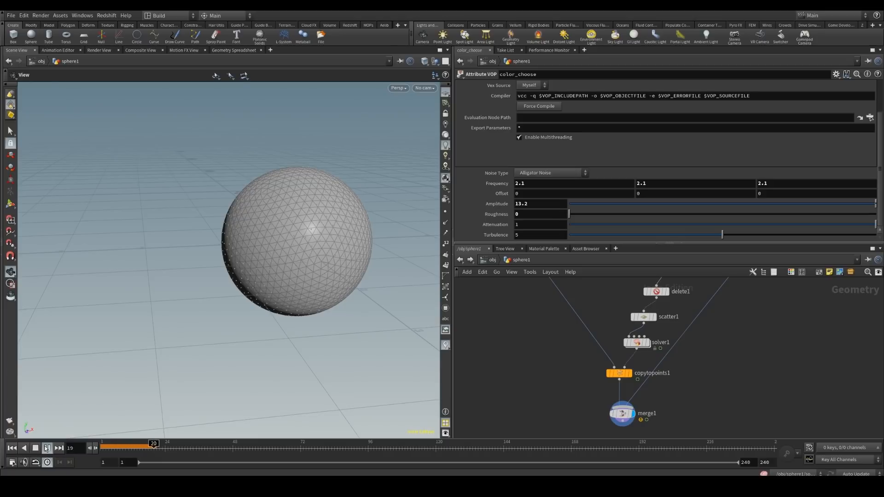
left_click(47, 449)
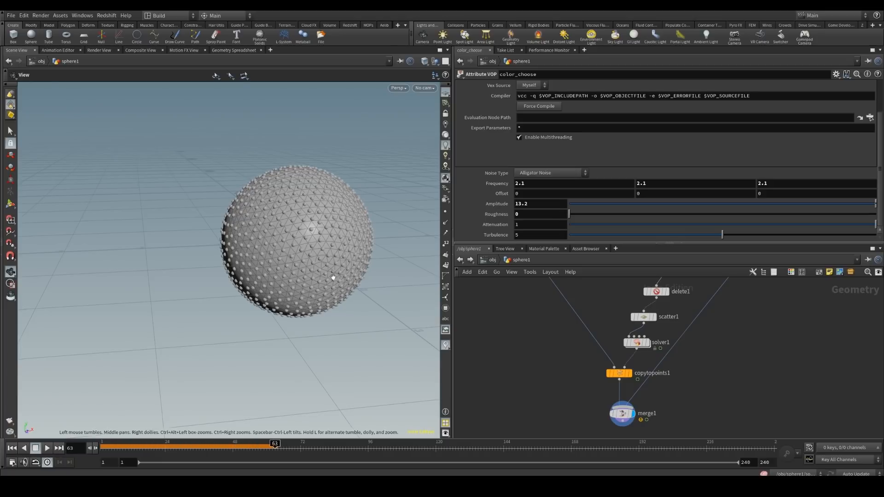
left_click_drag(325, 250, 367, 258)
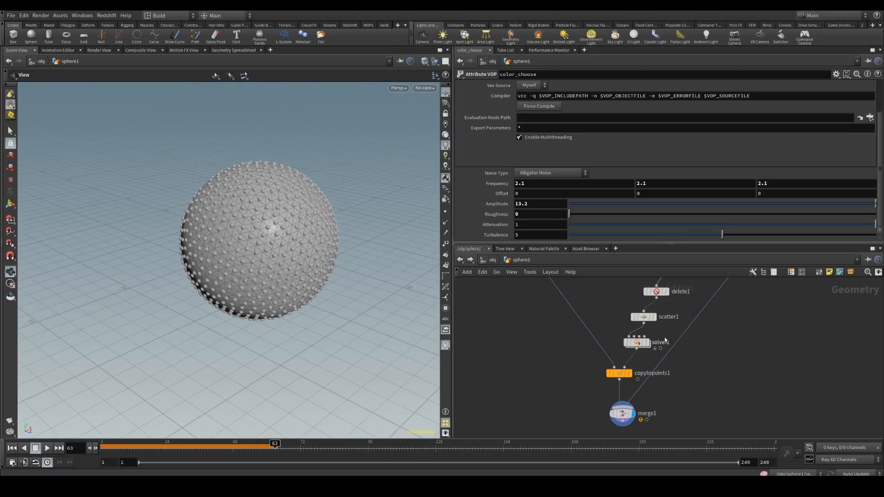
Reset the simulation of solver1, replay it from the first frame and inspect the copied spheres up close.
left_click(639, 344)
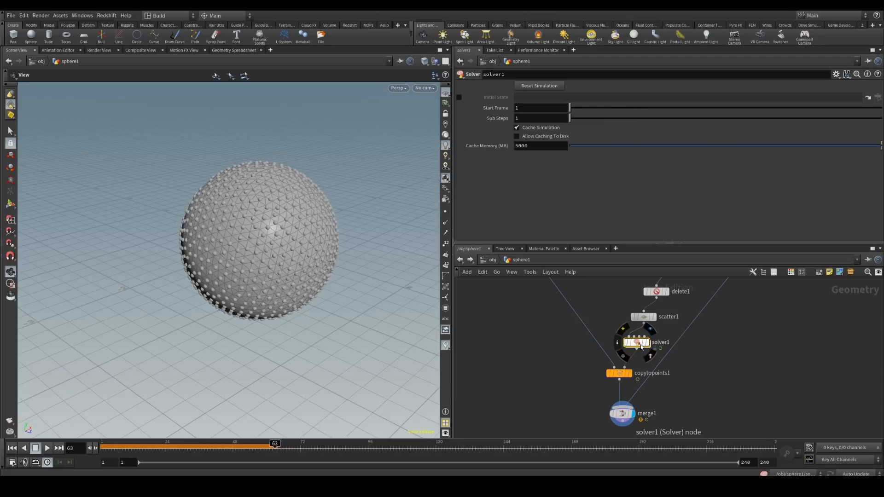
left_click(531, 89)
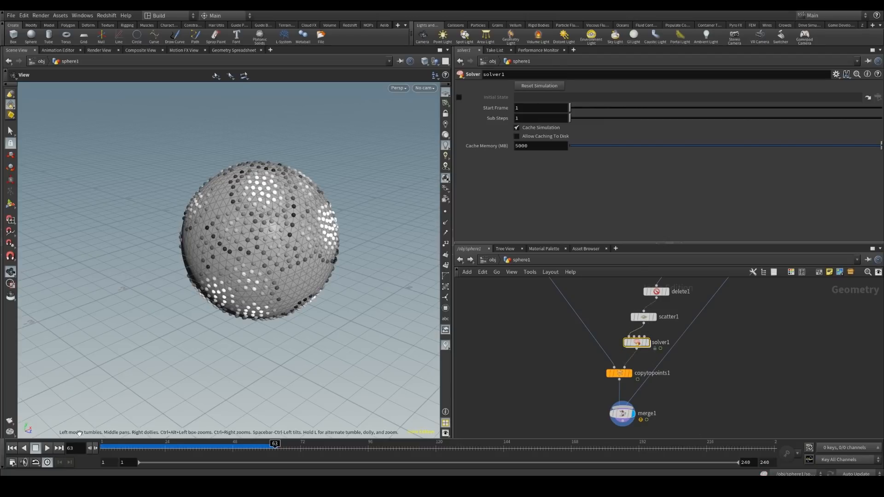
left_click(13, 448)
left_click(48, 449)
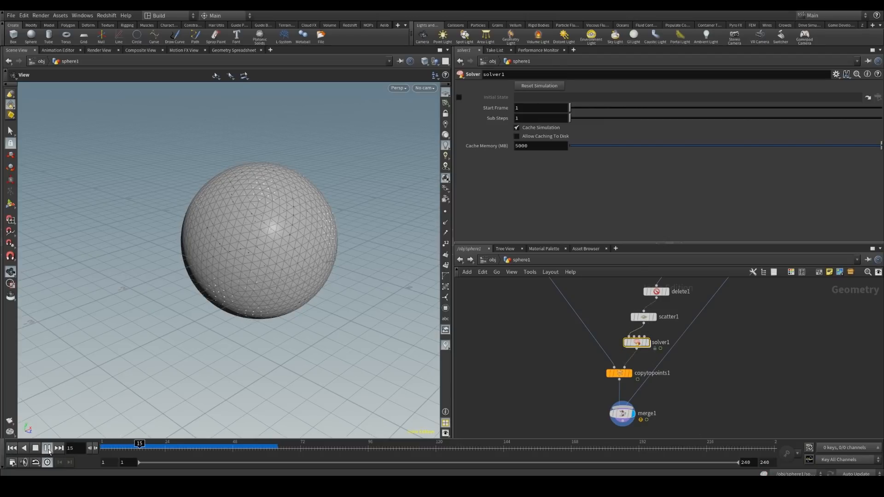
left_click(47, 449)
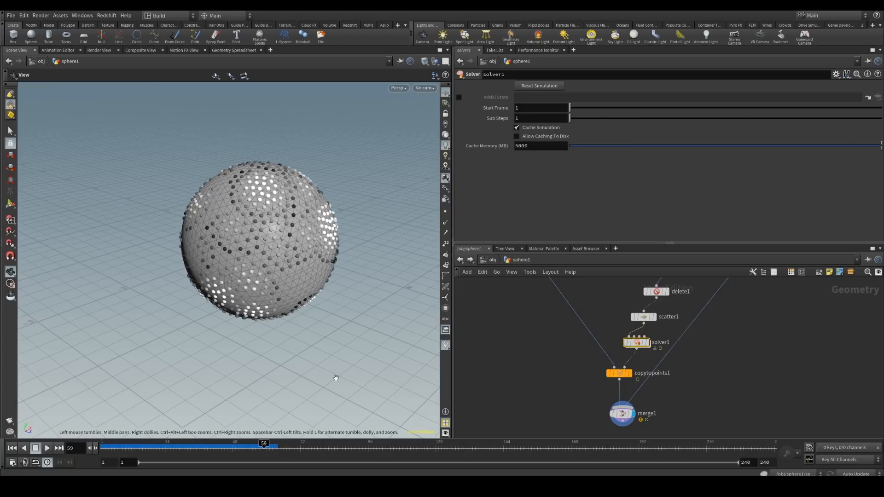
left_click_drag(288, 254, 252, 242)
right_click_drag(187, 200, 236, 178)
left_click_drag(236, 179, 212, 214)
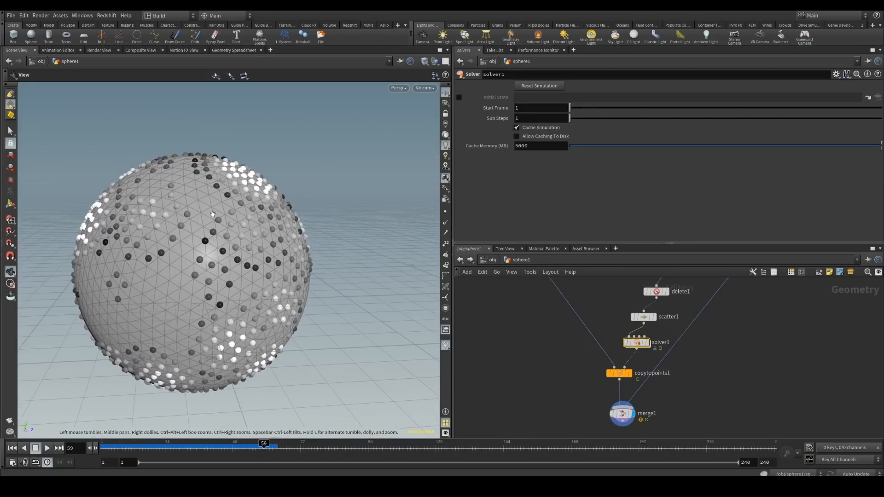
right_click_drag(172, 225, 216, 224)
left_click_drag(215, 223, 244, 227)
Display sphere2 on its own and examine the small source sphere up close.
middle_click_drag(548, 333, 584, 379)
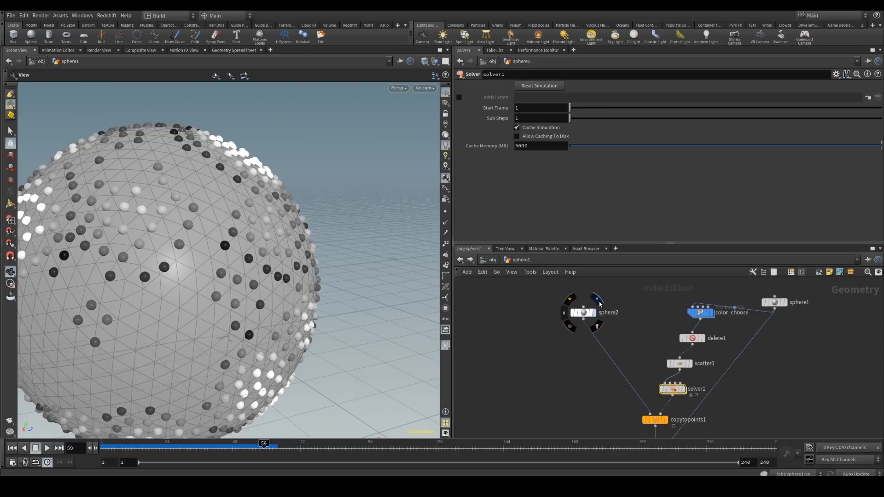
key("r")
right_click_drag(157, 275, 324, 118)
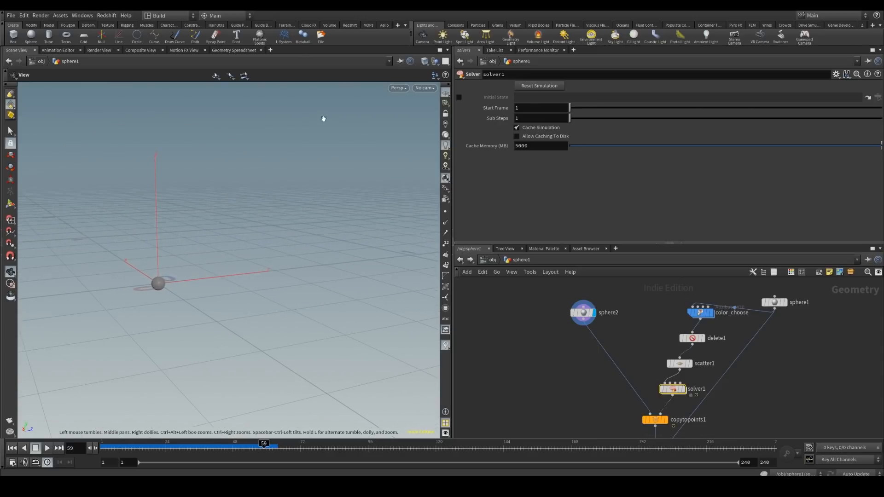
right_click_drag(208, 258, 269, 205)
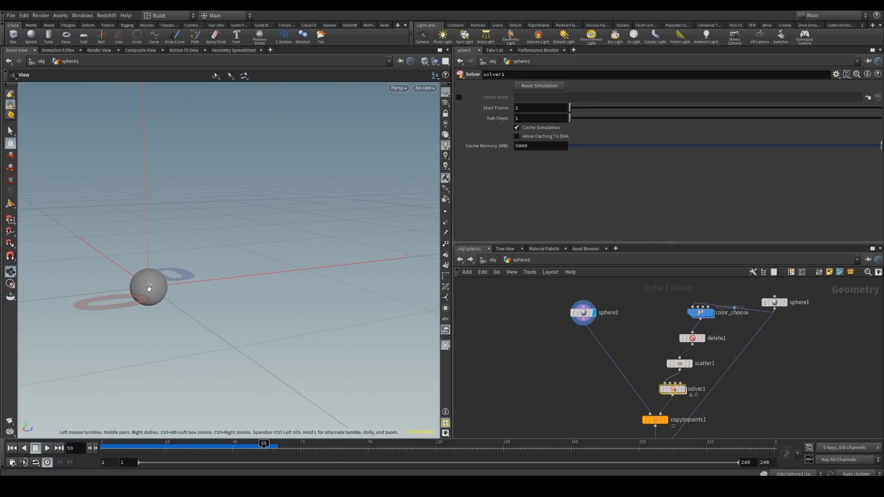
right_click_drag(149, 288, 258, 228)
middle_click_drag(258, 229, 130, 306)
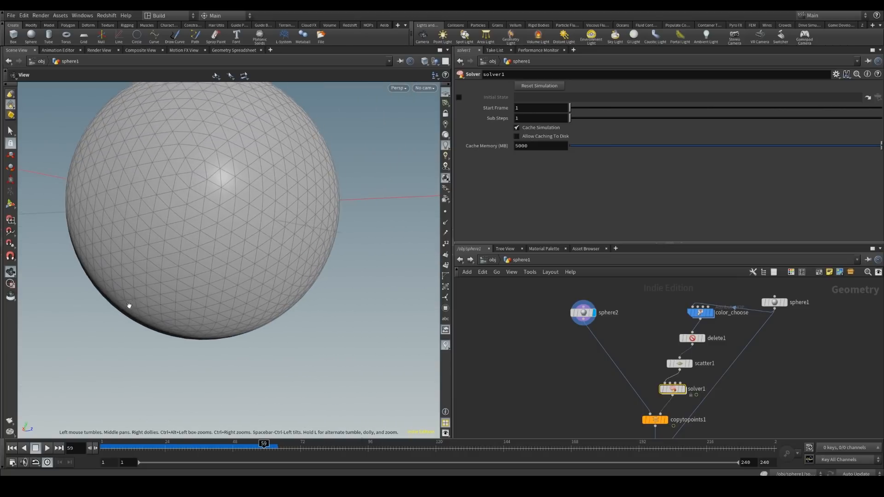
right_click_drag(230, 221, 182, 283)
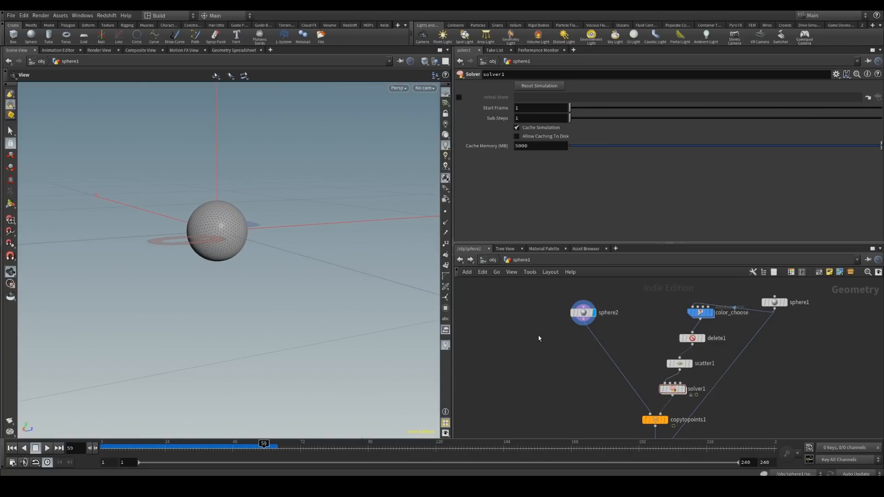
Insert a Mountain node between sphere2 and copytopoints1 and display it.
key("Tab")
type("mou")
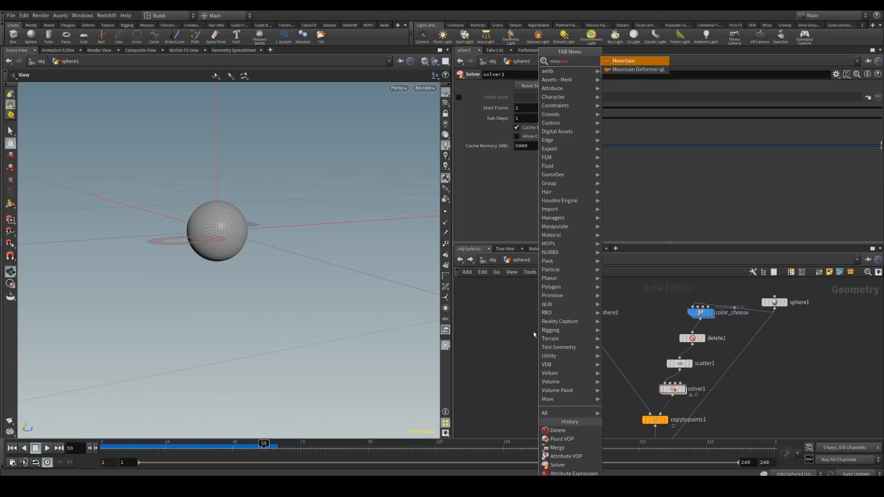
key("Return")
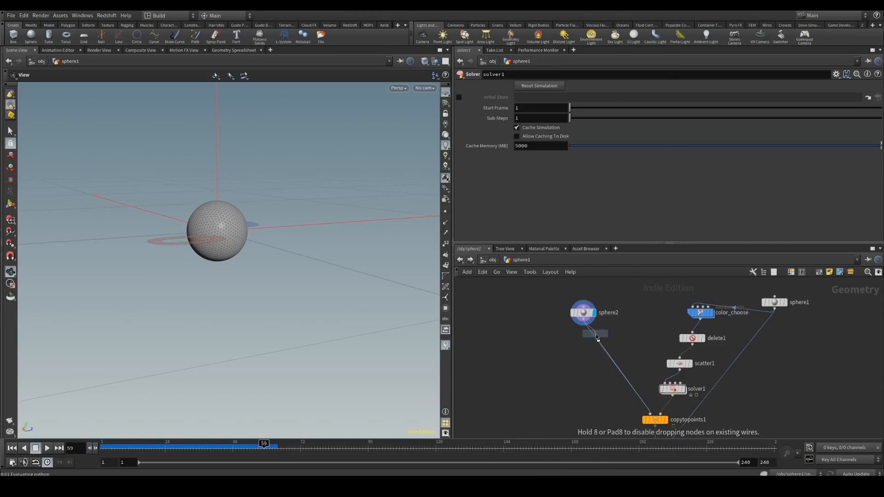
left_click(587, 341)
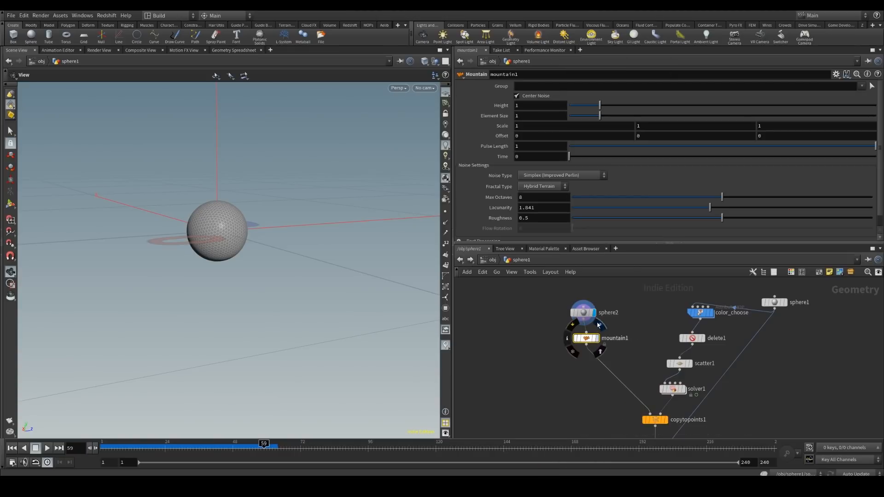
left_click(597, 325)
Set Height to 0.14, Element Size to 0.12 and Scale to 0.5 on all axes for mountain1.
mouse_move(589, 109)
left_mouse_down()
mouse_move(573, 115)
mouse_move(574, 105)
left_mouse_up()
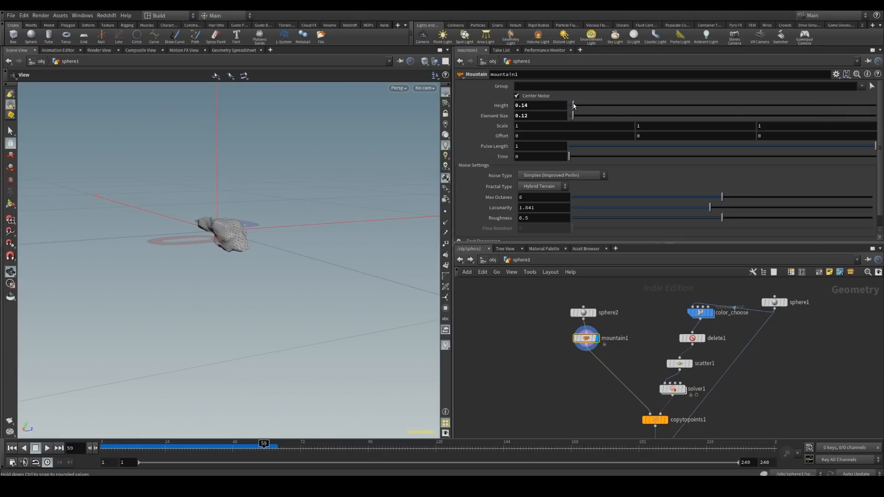
scroll(224, 225, "up", 5)
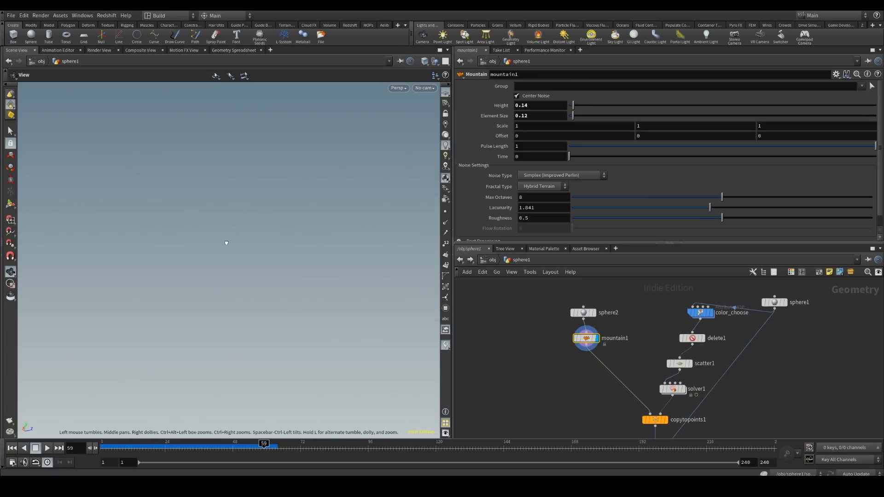
key("space+h")
left_click_drag(222, 238, 213, 316)
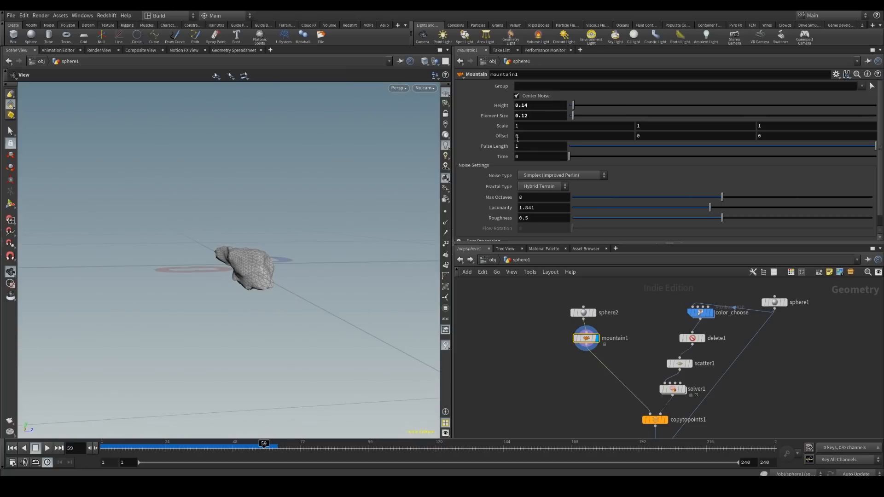
middle_click_drag(519, 126, 523, 129)
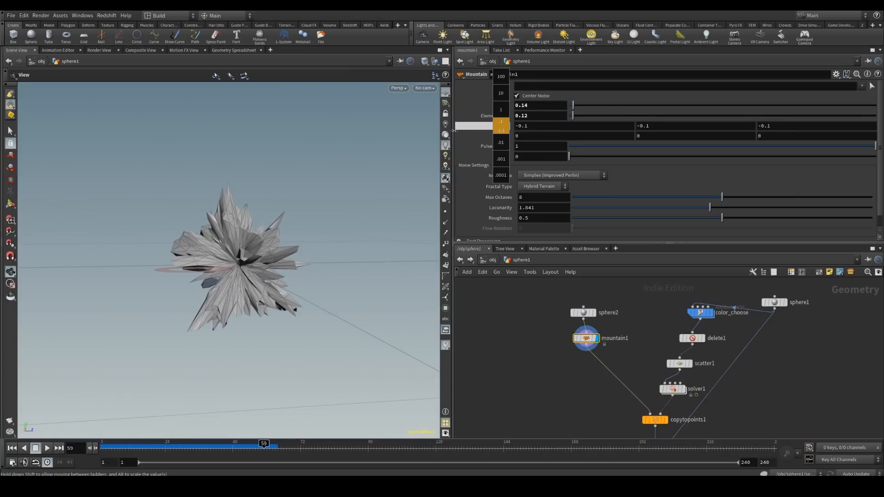
middle_click_drag(454, 130, 474, 134)
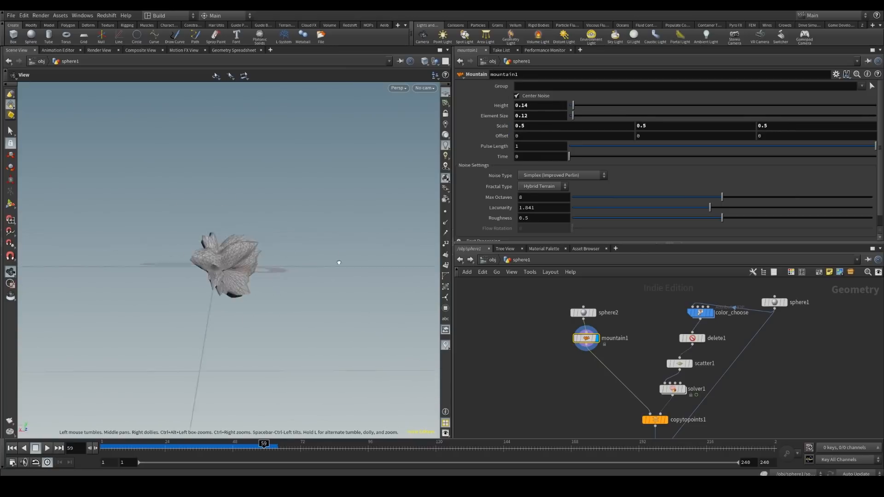
left_click_drag(452, 243, 243, 261)
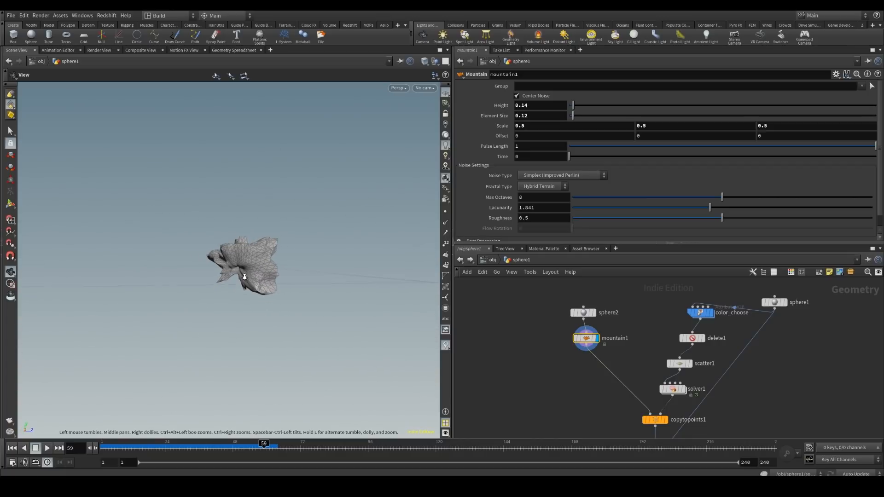
Display merge1, replay the growth from the first frame to frame 166 and inspect the deformed copies around the sphere.
middle_click_drag(781, 414, 770, 332)
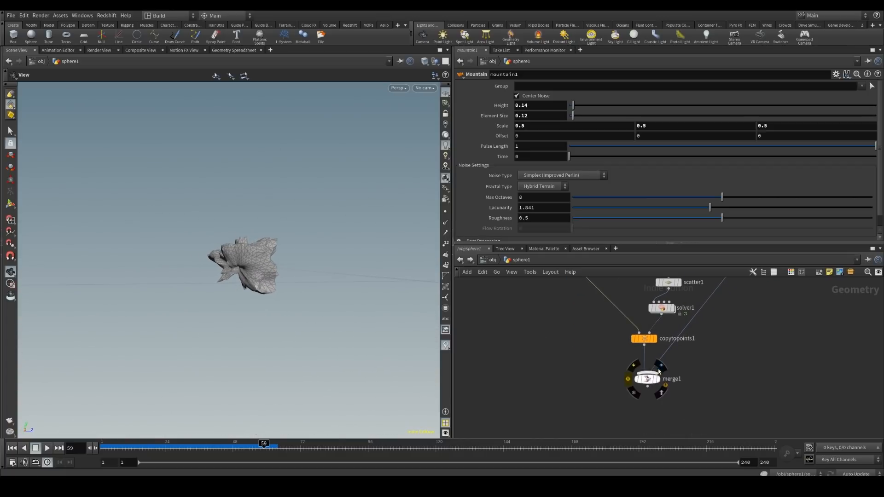
left_click(658, 378)
left_click(12, 449)
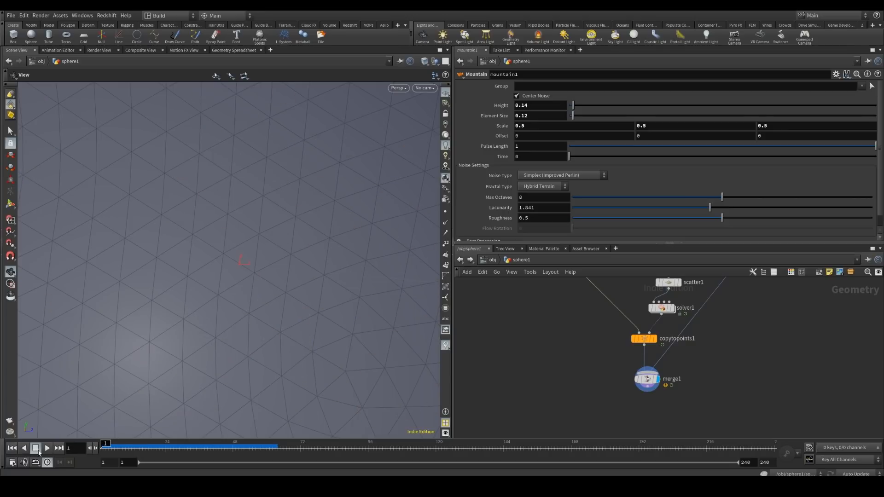
left_click(47, 448)
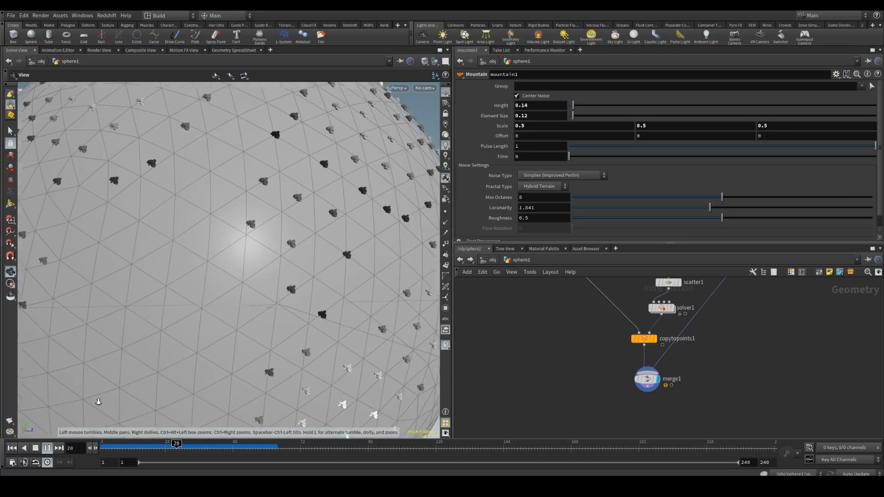
right_click_drag(98, 402, 285, 185)
left_click_drag(285, 184, 240, 208)
right_click_drag(340, 101, 315, 214)
left_click_drag(207, 258, 297, 235)
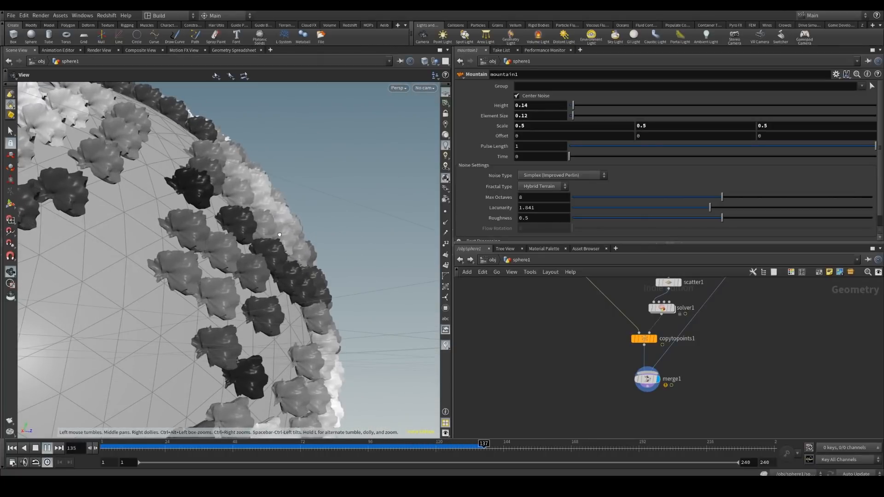
left_click(47, 448)
right_click_drag(211, 283, 179, 267)
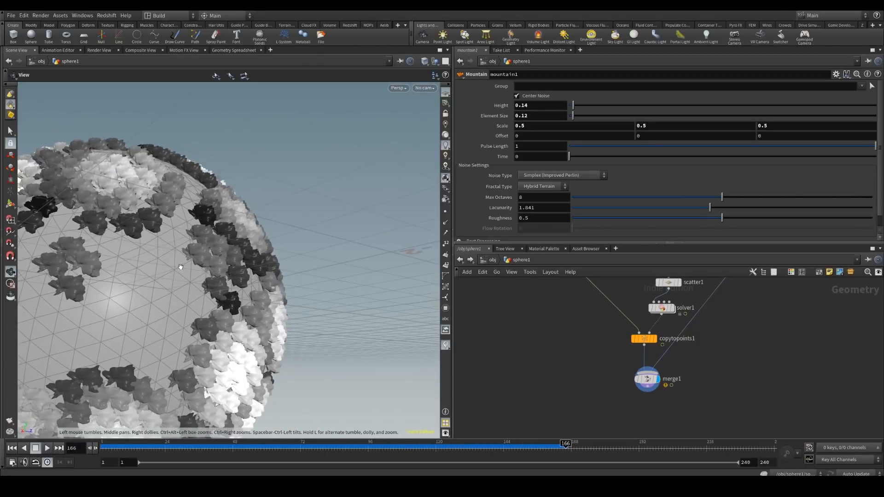
left_click_drag(180, 267, 145, 276)
right_click_drag(145, 277, 176, 261)
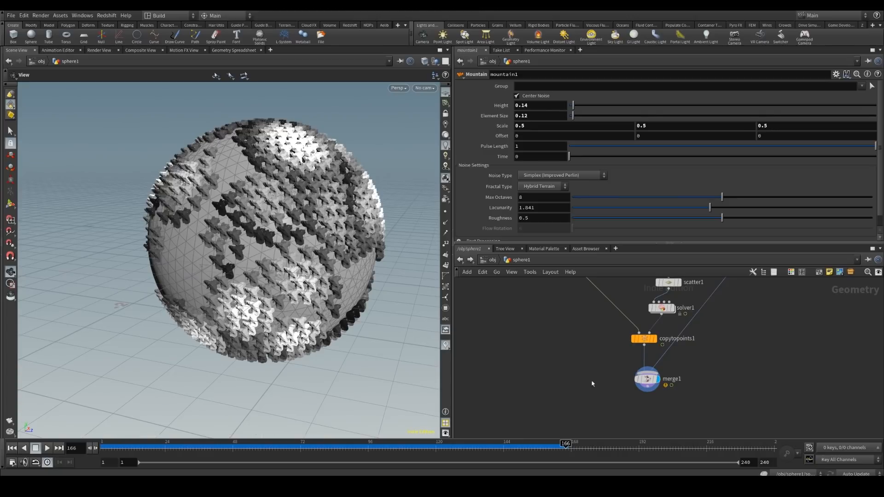
mouse_move(607, 362)
middle_mouse_down()
mouse_move(613, 394)
mouse_move(591, 369)
middle_mouse_up()
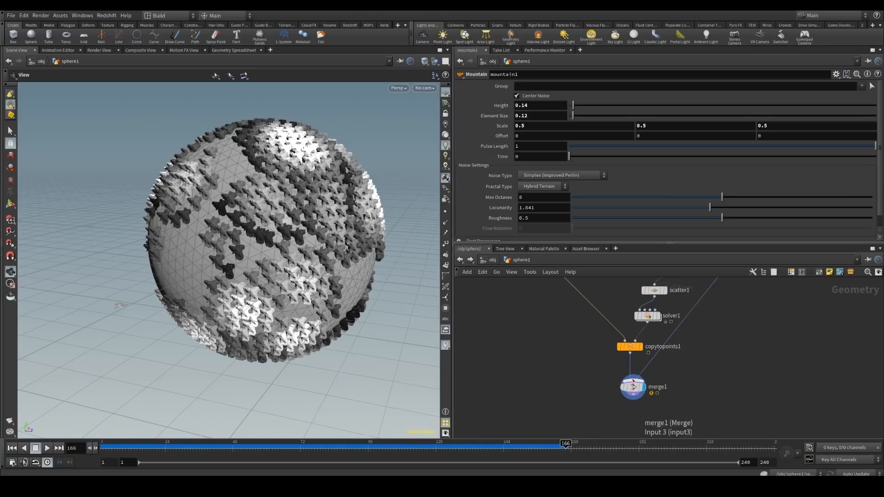
Move merge1 further below copytopoints1 to make room for more nodes between them.
left_click_drag(633, 386, 640, 416)
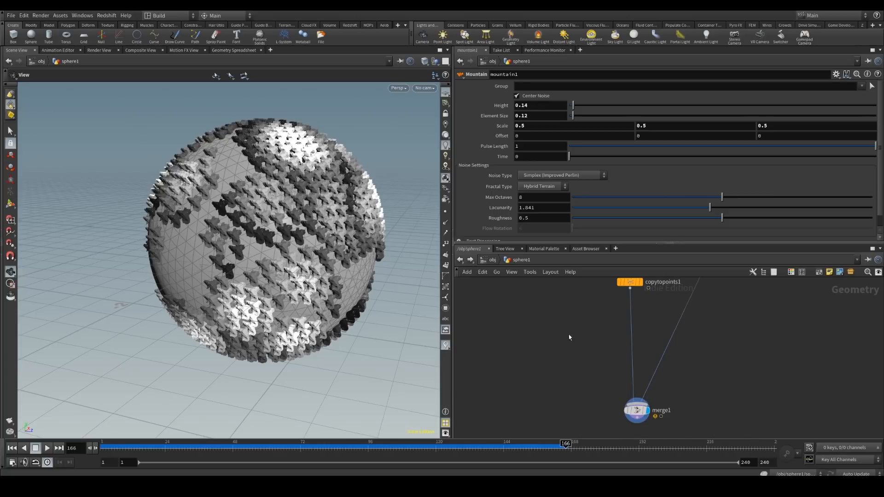
middle_click_drag(582, 335, 580, 355)
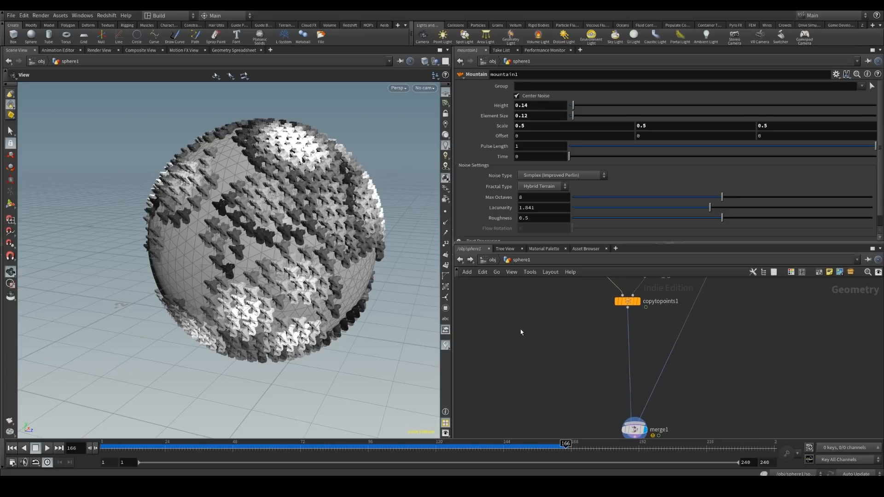
key("Tab")
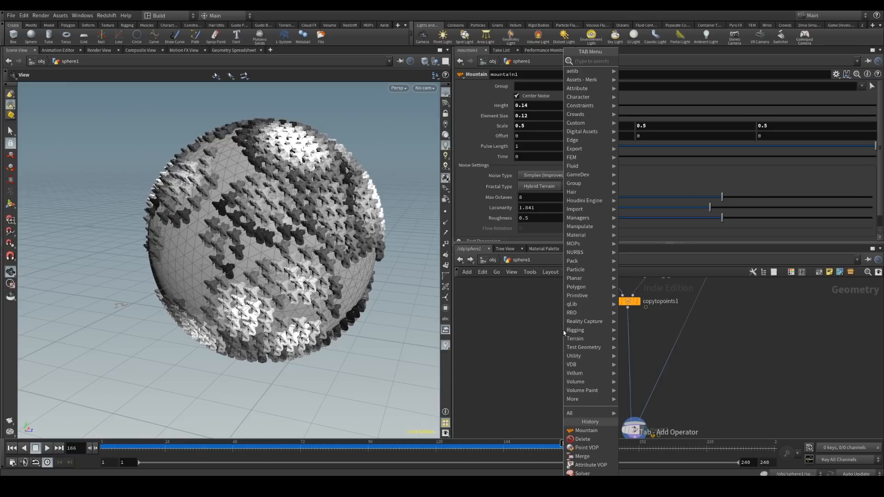
type("unpack")
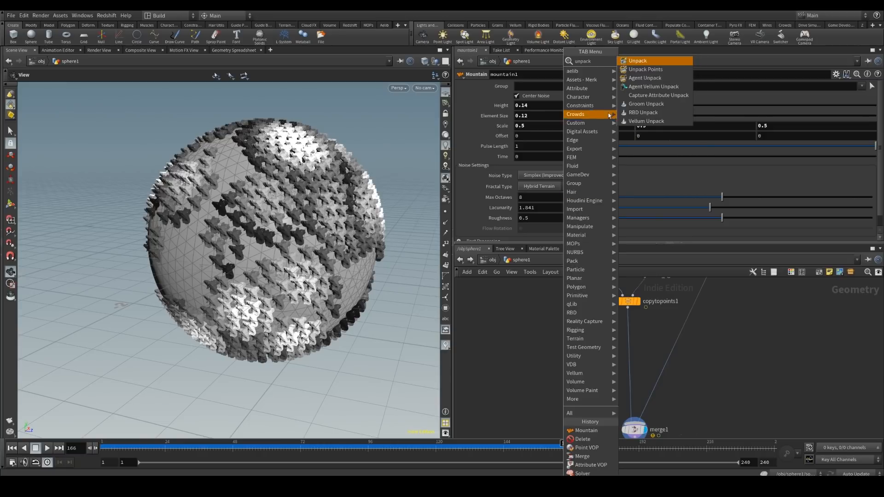
left_click(648, 62)
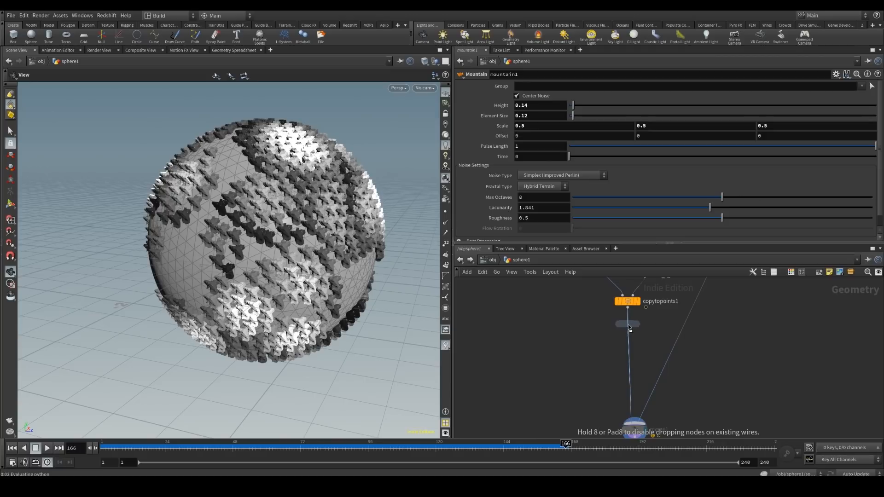
left_click(539, 340)
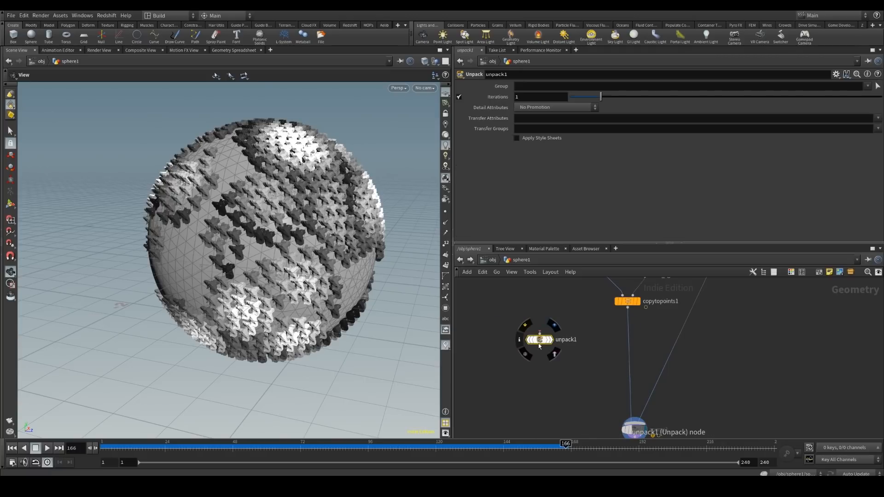
key("Delete")
Insert an Assemble node between copytopoints1 and merge1 and enable Create Packed Geometry on it.
key("Tab")
type("asse")
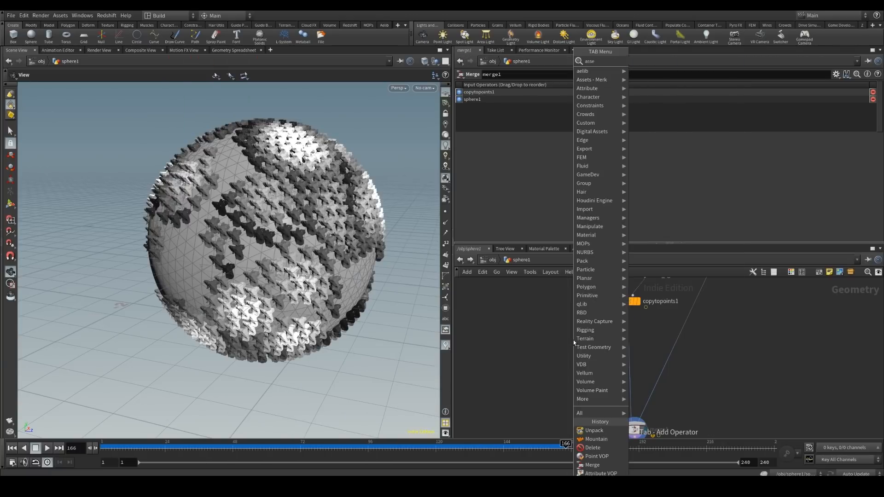
type("mble")
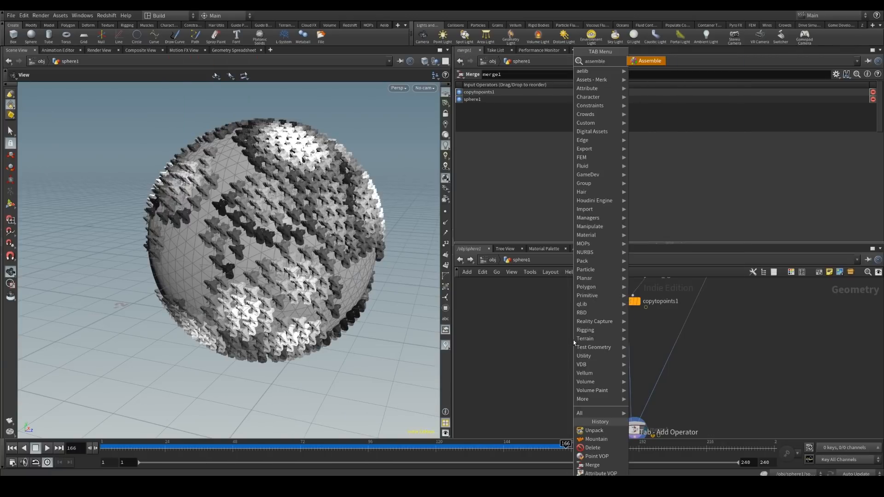
left_click(643, 60)
left_click(628, 327)
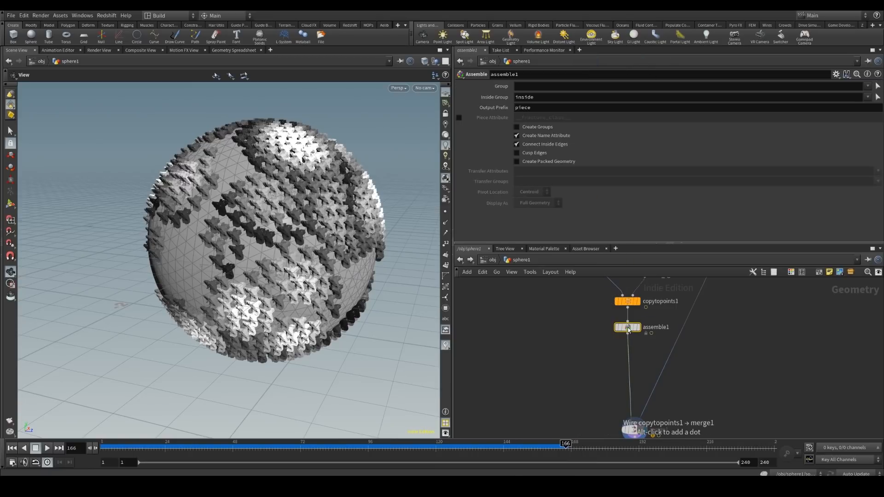
left_click_drag(627, 328, 601, 331)
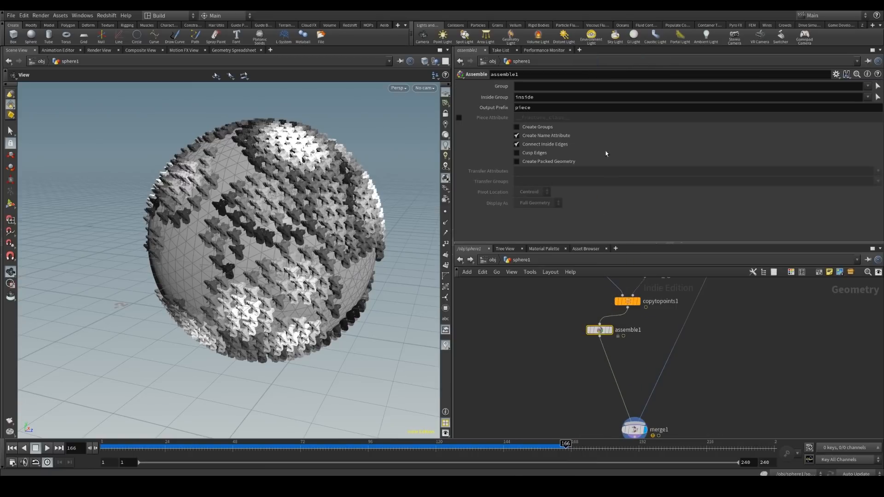
left_click(517, 162)
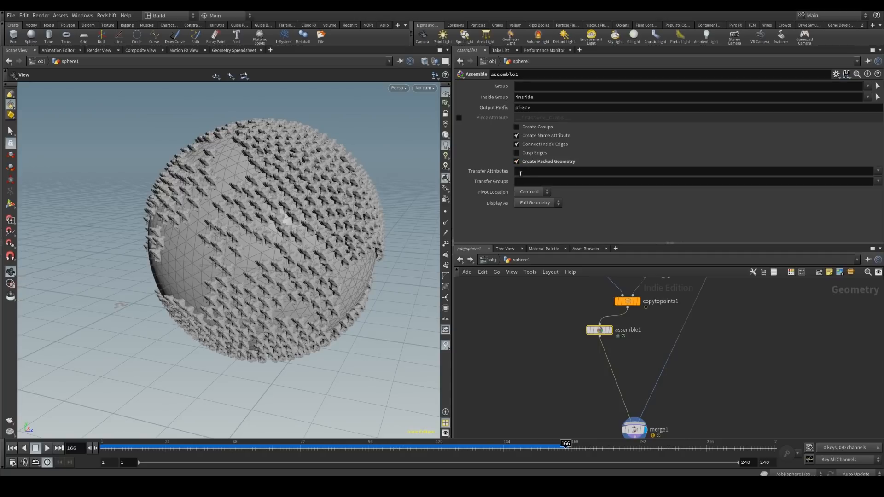
scroll(291, 238, "up", 3)
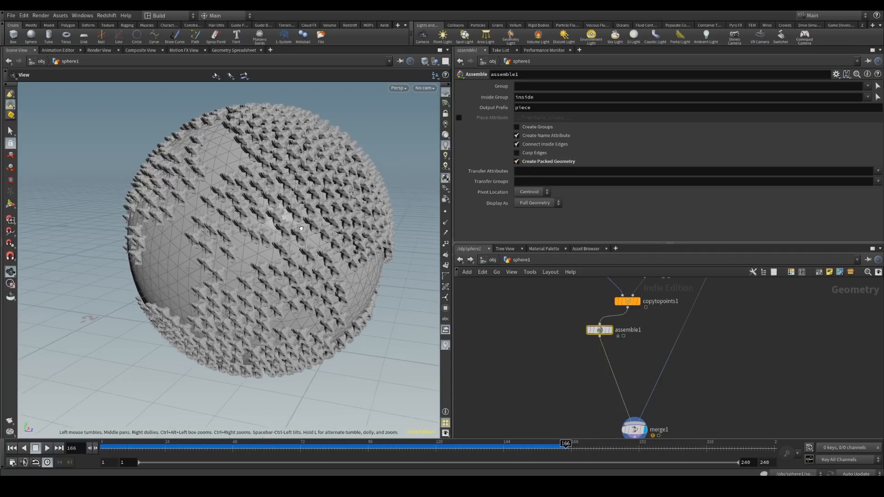
Insert a Transform Pieces node between assemble1 and merge1.
middle_click_drag(553, 353, 545, 330)
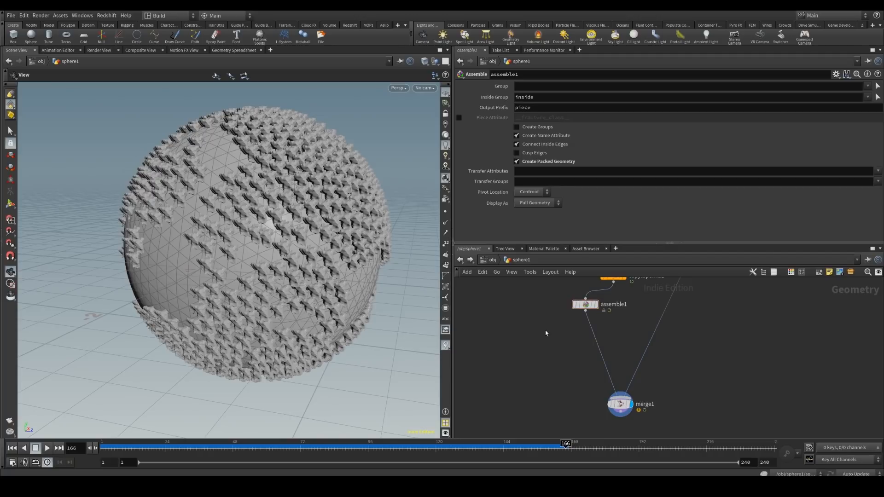
key("Tab")
type("transform")
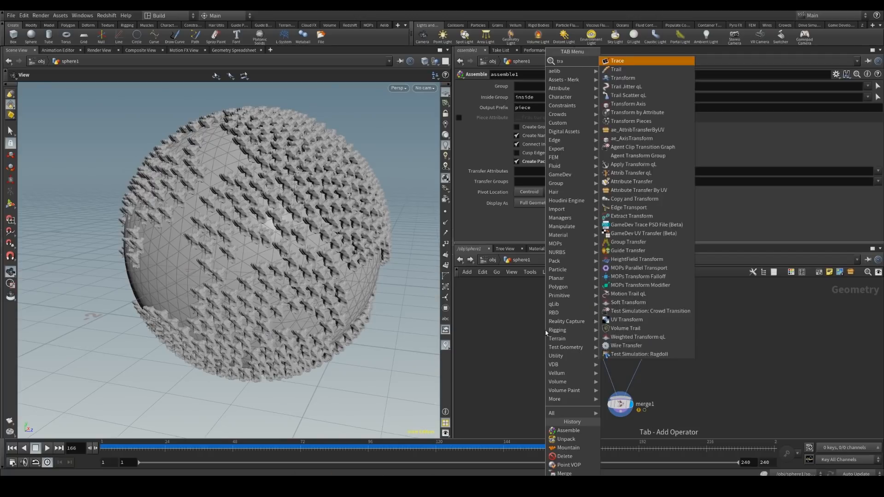
key("Down")
key("Down")
key("Down")
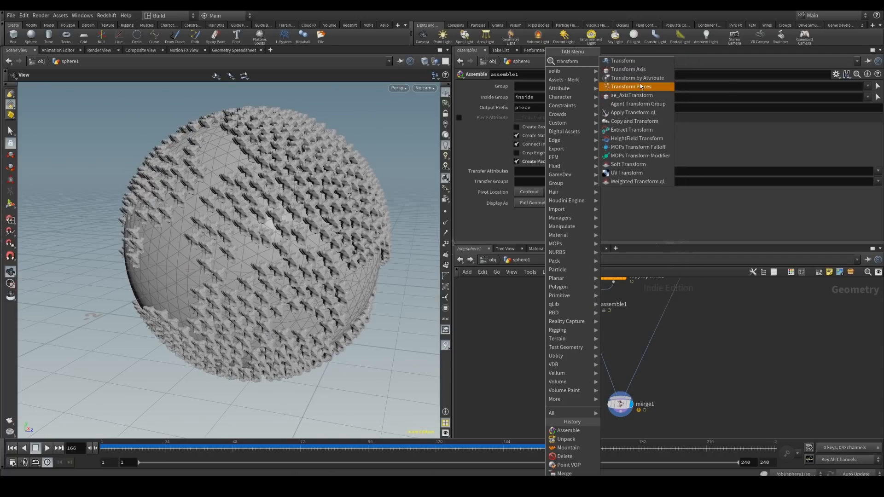
key("Return")
left_click(594, 338)
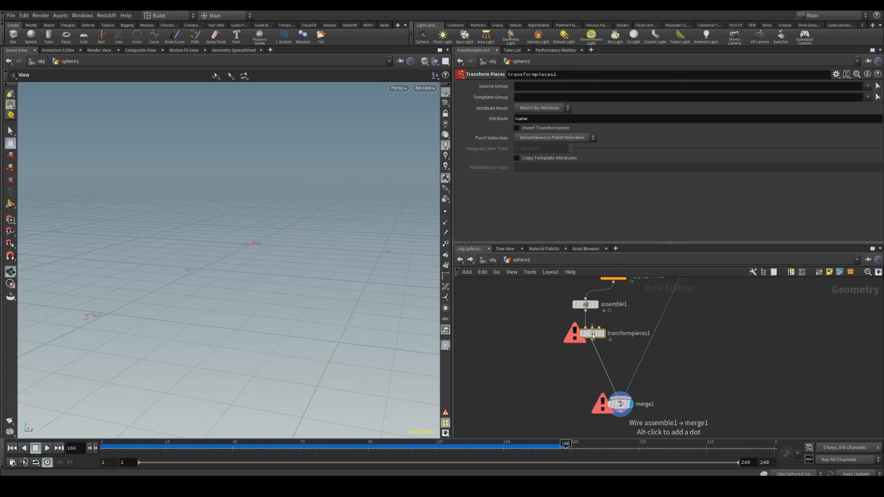
left_click_drag(592, 336, 593, 343)
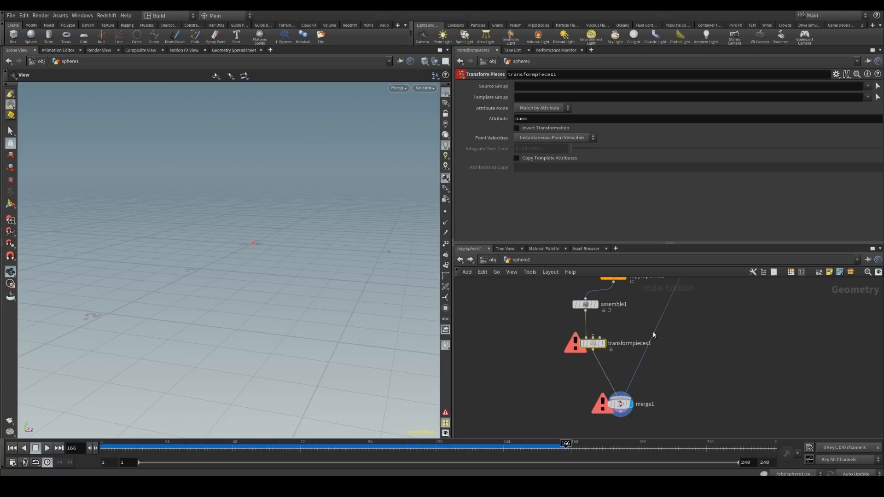
Add an Attribute Randomize node fed by assemble1 and wire its output into the second input of transformpieces1.
key("Tab")
type("a")
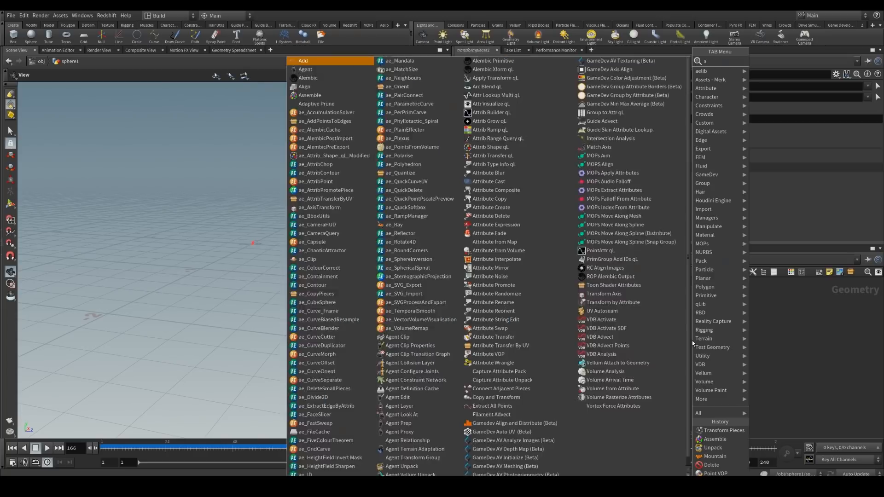
type("ttribute ran")
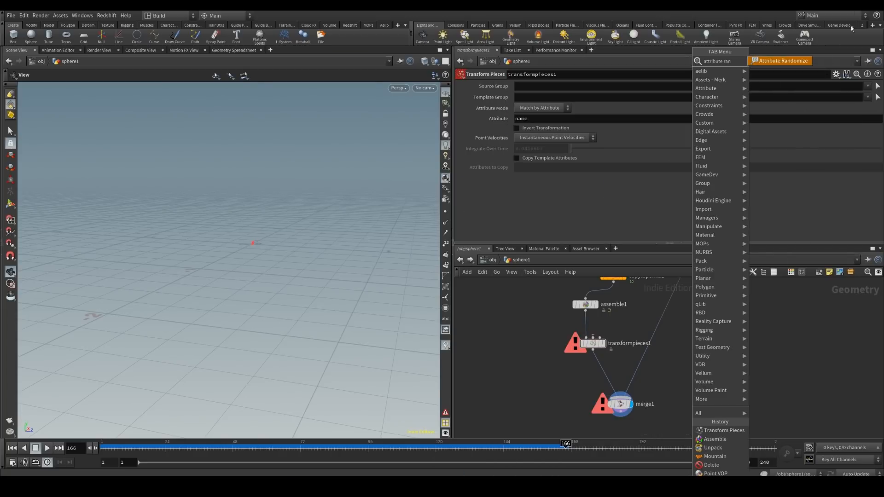
left_click(782, 62)
left_click(690, 311)
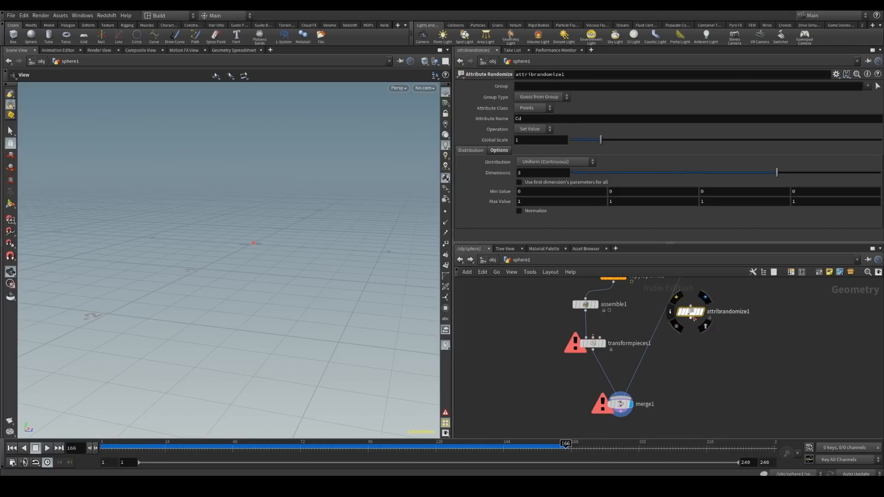
mouse_move(690, 317)
left_mouse_down()
mouse_move(592, 337)
mouse_move(663, 309)
mouse_move(690, 313)
left_mouse_up()
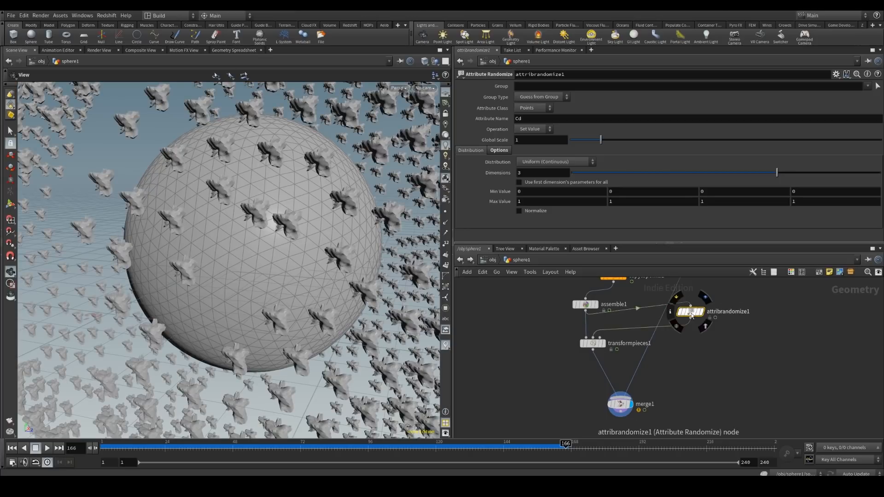
Set the Attribute Name to orient and Dimensions to 4 on attribrandomize1.
left_click(538, 120)
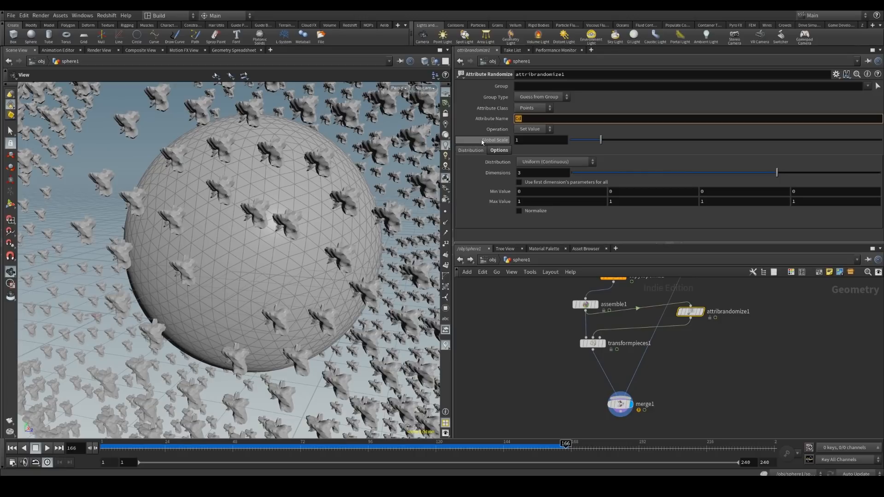
type("orient")
key("Return")
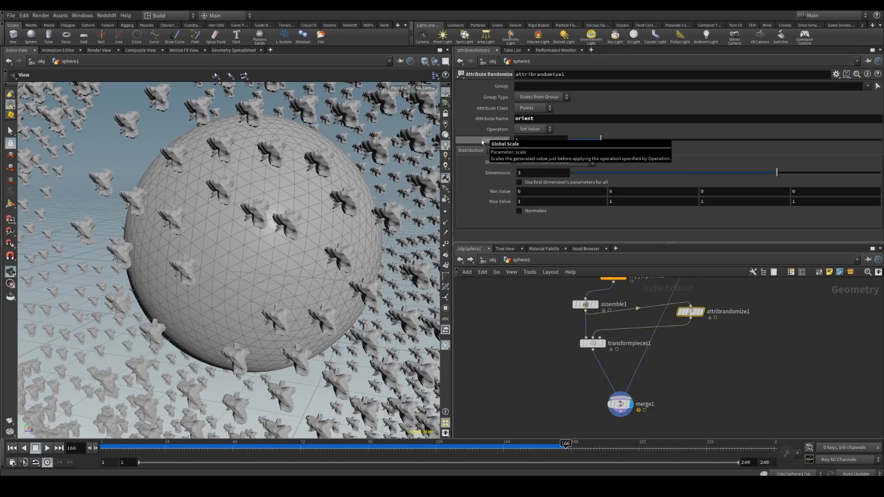
double_click(530, 172)
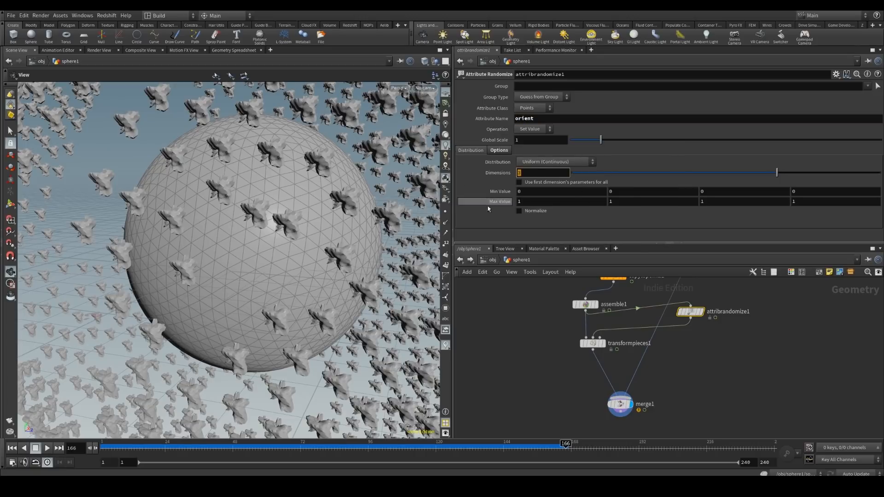
type("4")
key("Return")
Set all four Min Value components of attribrandomize1 to -1.
double_click(525, 193)
type("-1")
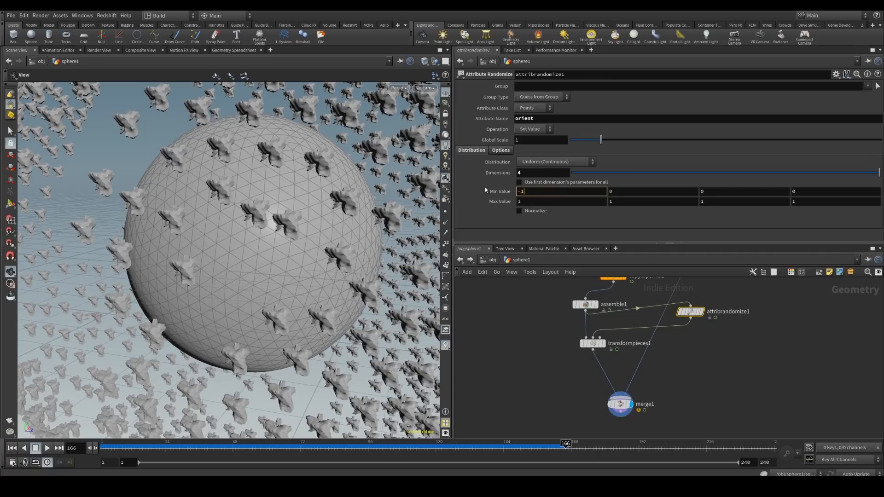
key("Tab")
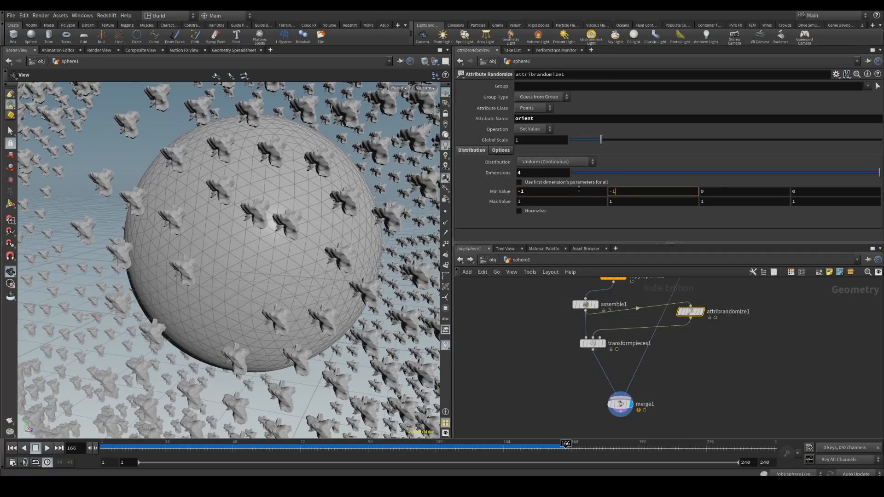
key("Tab")
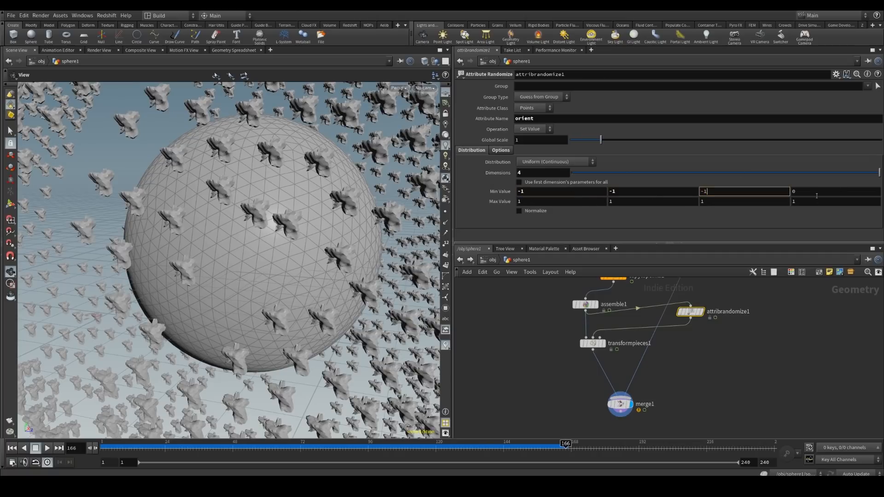
type("-1")
key("Tab")
key("Return")
left_click_drag(546, 119, 503, 124)
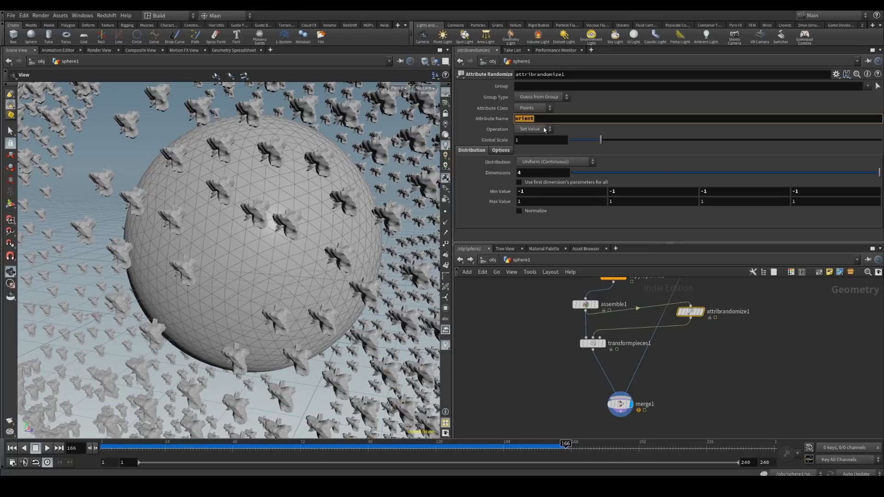
left_click(543, 226)
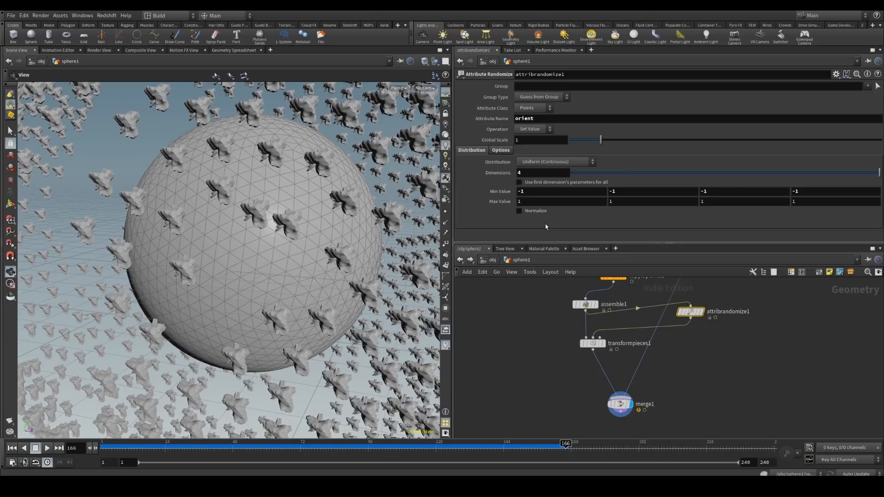
Display transformpieces1, wire assemble1 into its Rest Points input and inspect the randomly oriented pieces.
mouse_move(593, 346)
left_click(607, 329)
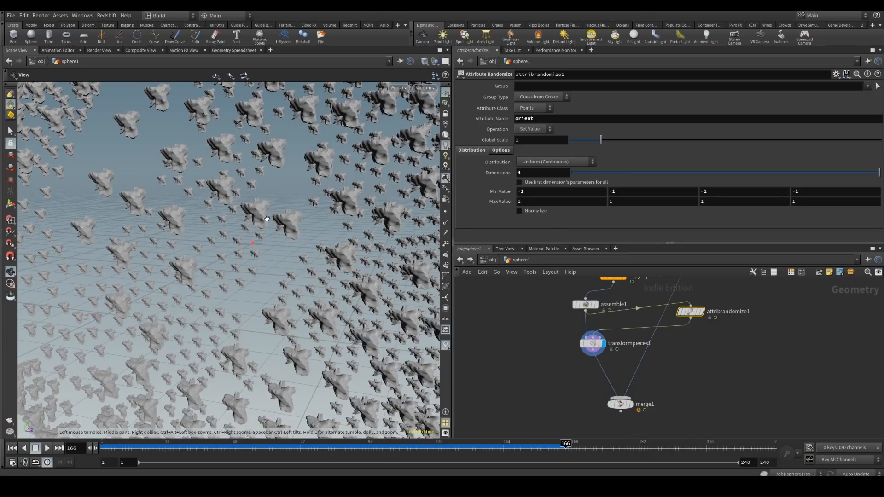
right_click_drag(262, 222, 215, 322)
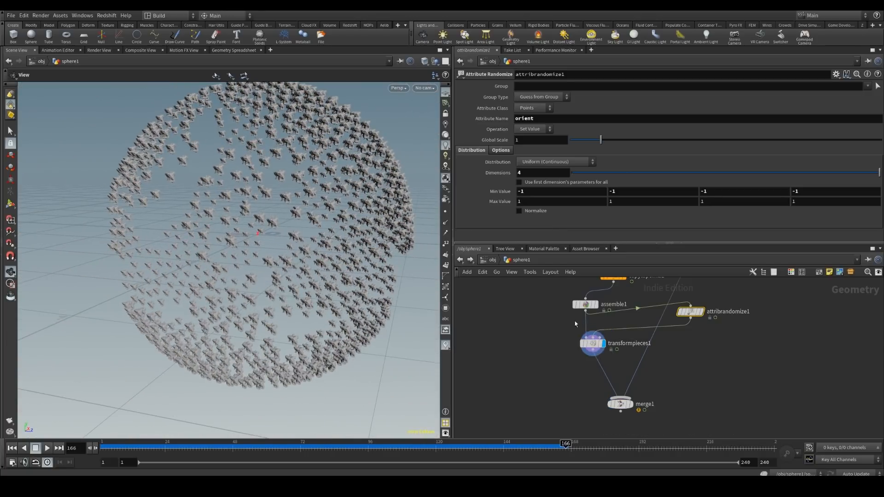
left_click_drag(585, 311, 600, 338)
right_click_drag(295, 249, 278, 205)
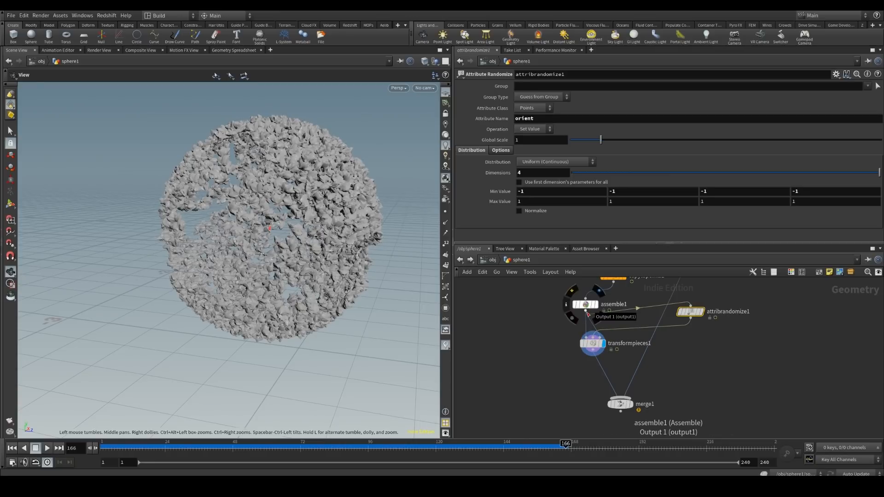
left_click_drag(587, 314, 599, 338)
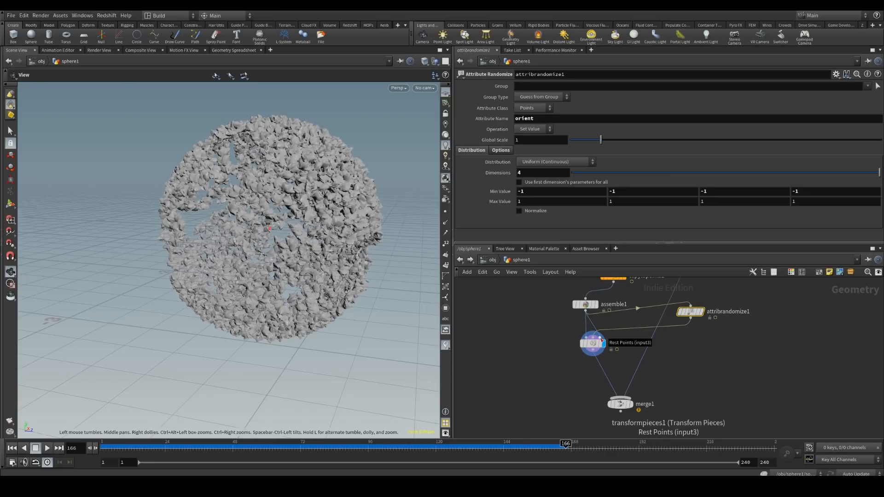
left_click_drag(271, 259, 326, 197)
scroll(291, 209, "up", 5)
scroll(326, 197, "down", 5)
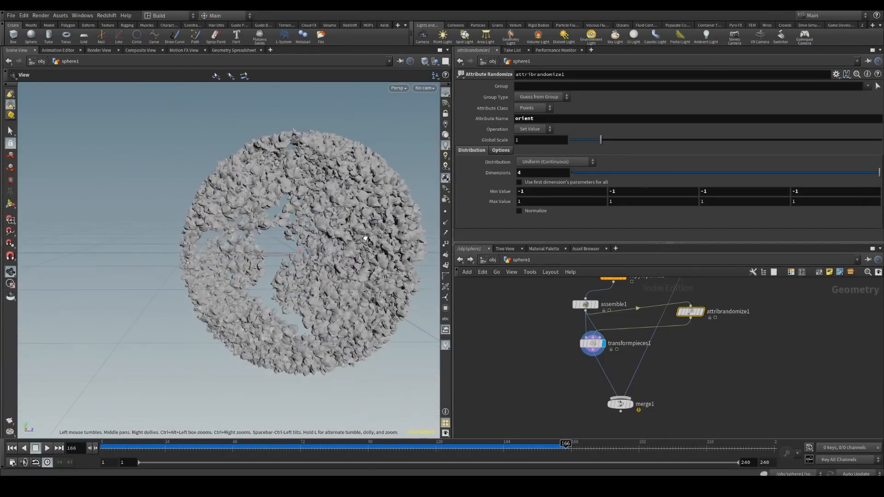
mouse_move(294, 263)
left_mouse_down()
mouse_move(272, 259)
mouse_move(296, 247)
left_mouse_up()
Add an Unpack node to the network for the transformed pieces.
middle_click_drag(570, 394, 568, 345)
key("Tab")
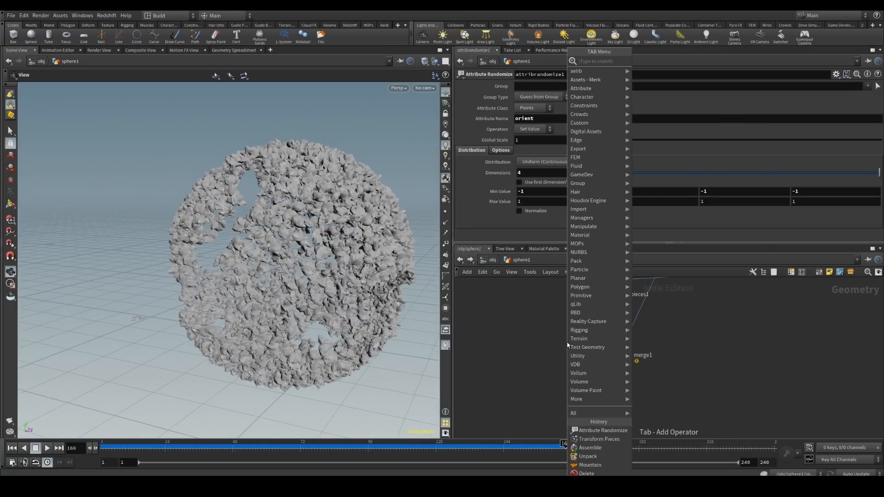
type("unpack")
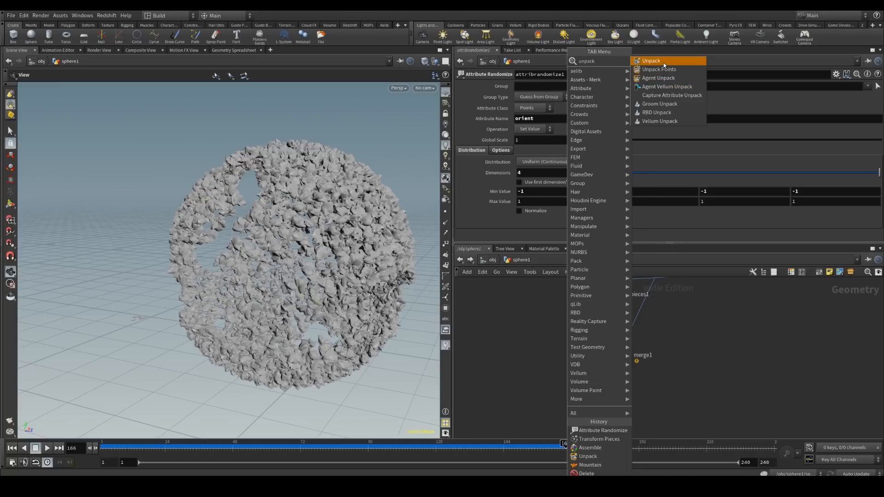
Insert an Unpack node between transformpieces1 and merge1, check its output, and display merge1.
left_click(664, 63)
left_click(601, 321)
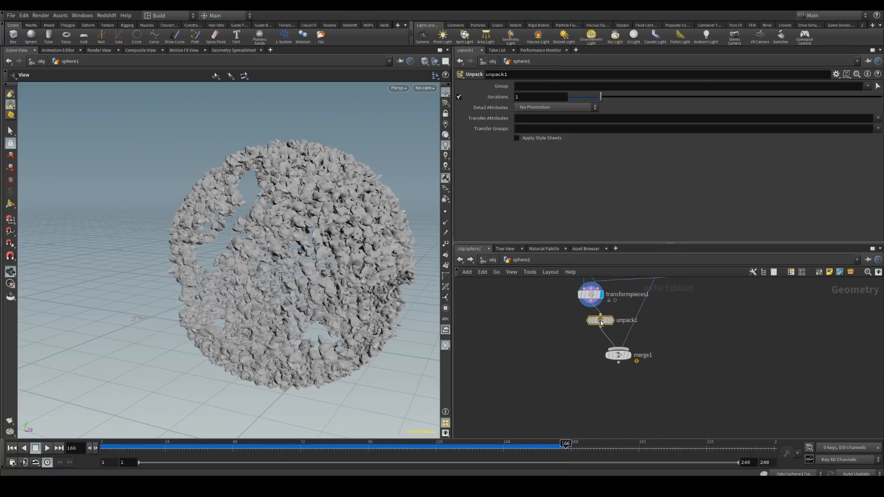
left_click(612, 309)
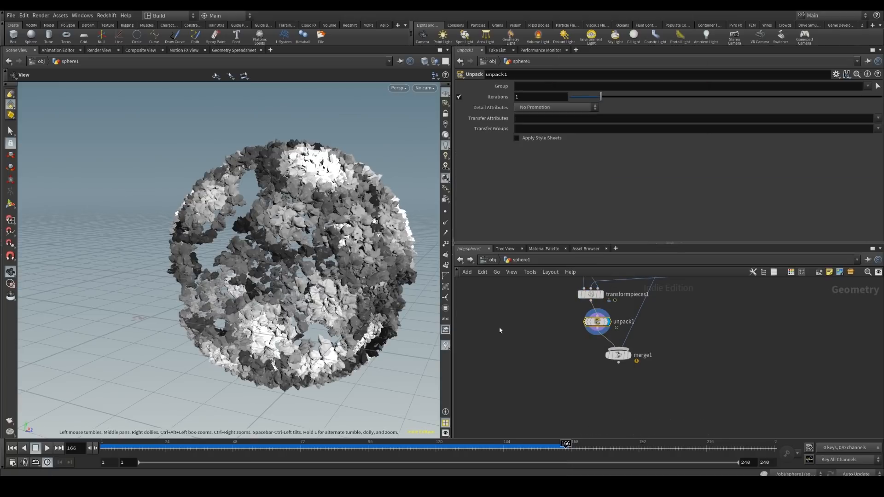
left_click(633, 342)
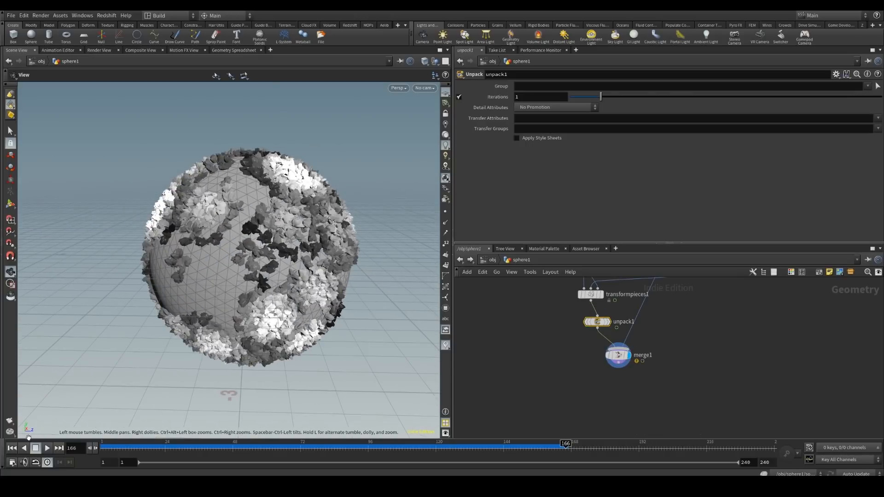
Play the growth animation from the first frame, stop it and return to frame 1.
left_click(12, 448)
left_click(48, 448)
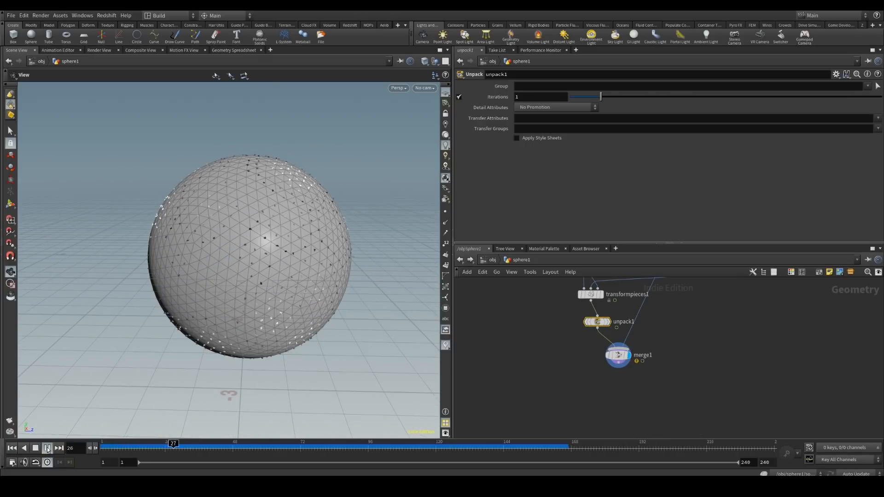
left_click(47, 448)
left_click(12, 448)
Inside solver1's attribvop1, set the const1 float default to 0.02 and return to the sphere1 network.
middle_click_drag(623, 326, 601, 412)
middle_click_drag(630, 299, 628, 330)
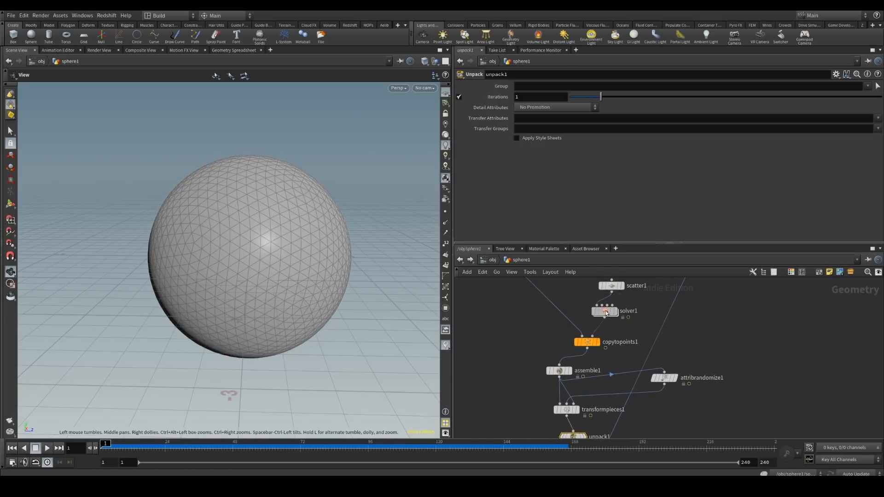
double_click(606, 313)
double_click(538, 367)
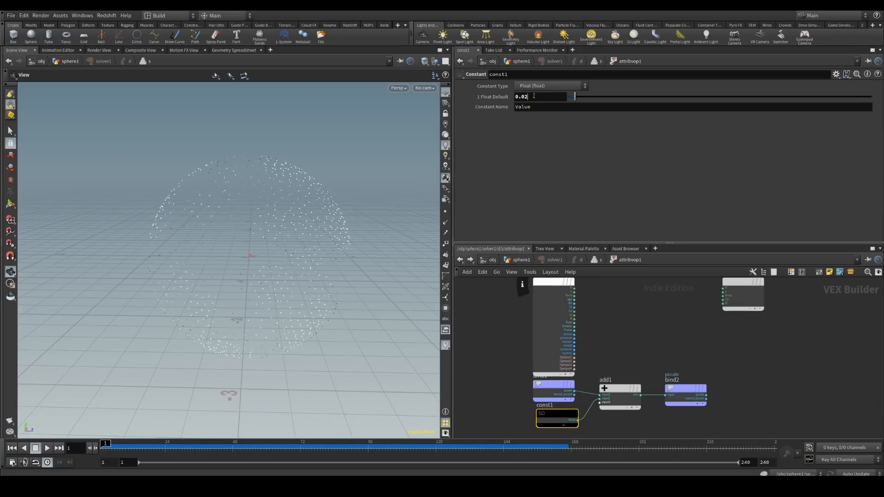
key("BackSpace")
key("Return")
left_click(459, 260)
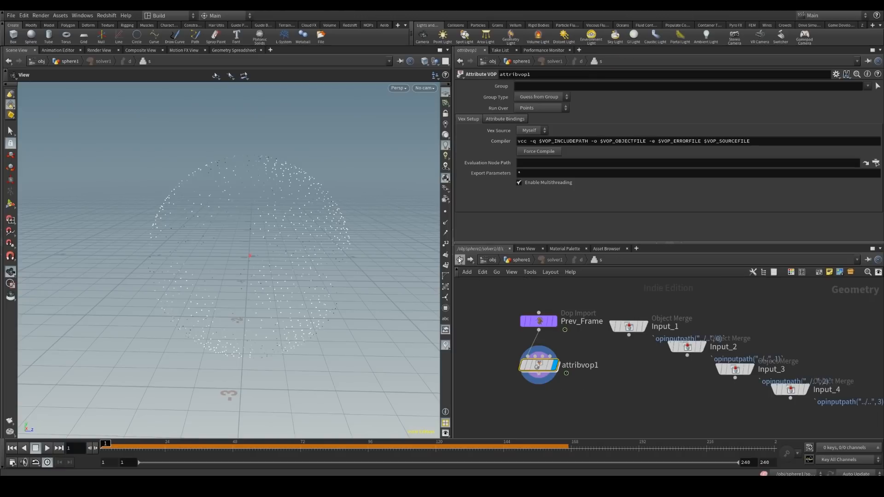
left_click(459, 259)
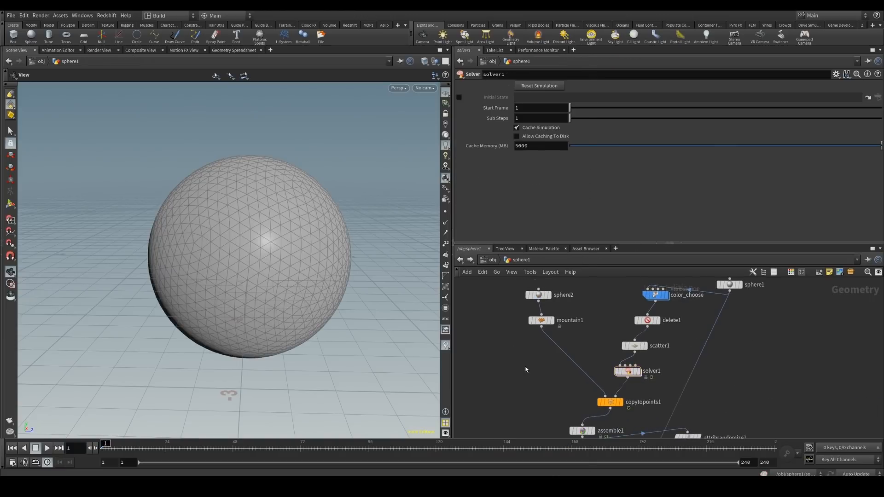
Insert a Transform node between mountain1 and copytopoints1.
key("Tab")
type("transform")
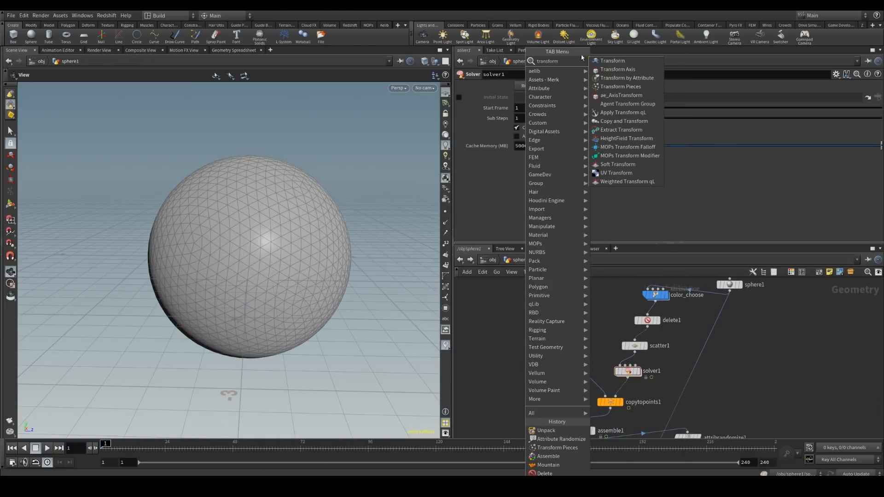
left_click(610, 61)
left_click(557, 348)
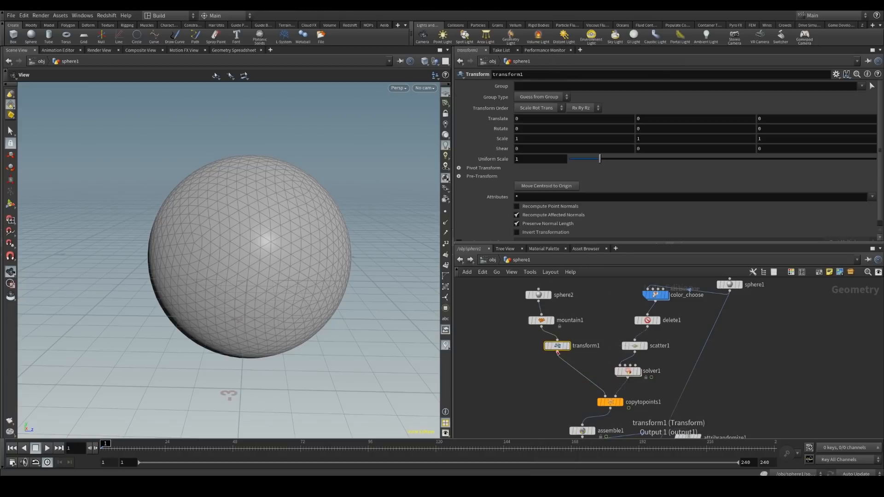
left_click_drag(557, 346, 549, 349)
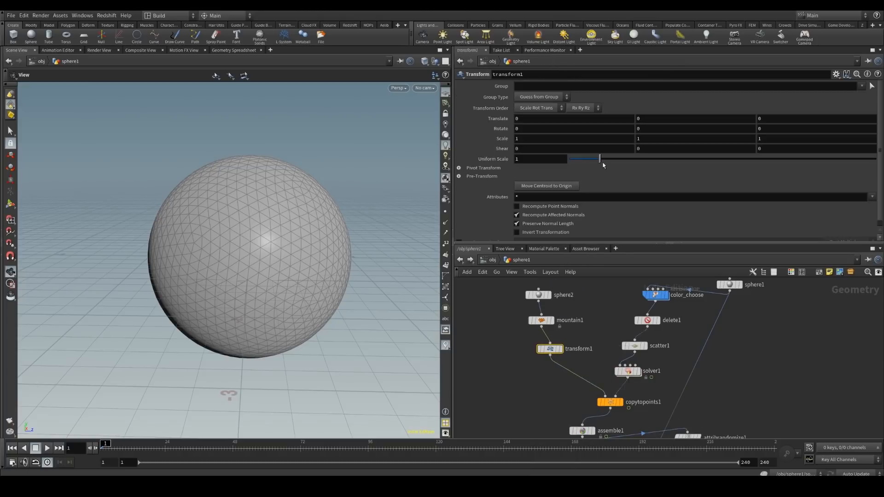
Display transform1 and set its Uniform Scale to 2.
left_click(562, 336)
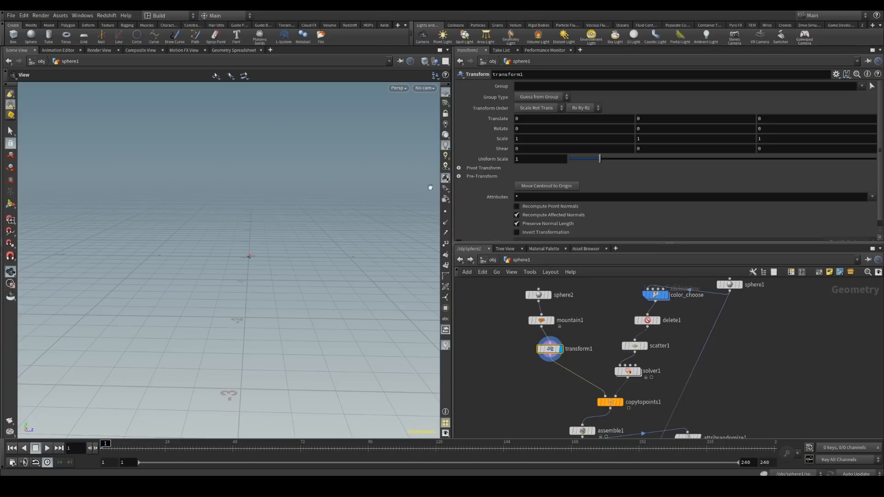
scroll(253, 270, "up", 8)
left_click(537, 158)
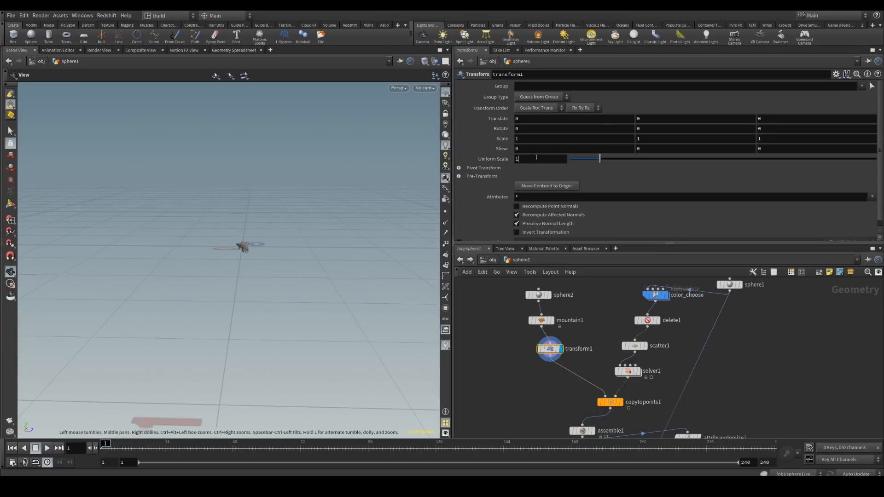
key("BackSpace")
type("2")
key("Return")
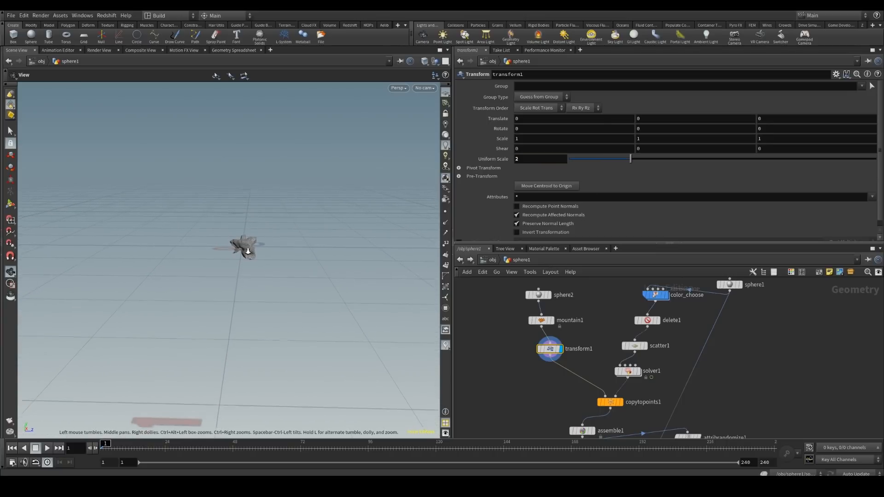
Display merge1 and play the animation to check the size of the enlarged pieces.
right_click_drag(248, 252, 221, 285)
middle_click_drag(542, 414, 529, 294)
left_click(619, 397)
right_click_drag(241, 242, 252, 302)
left_click(46, 448)
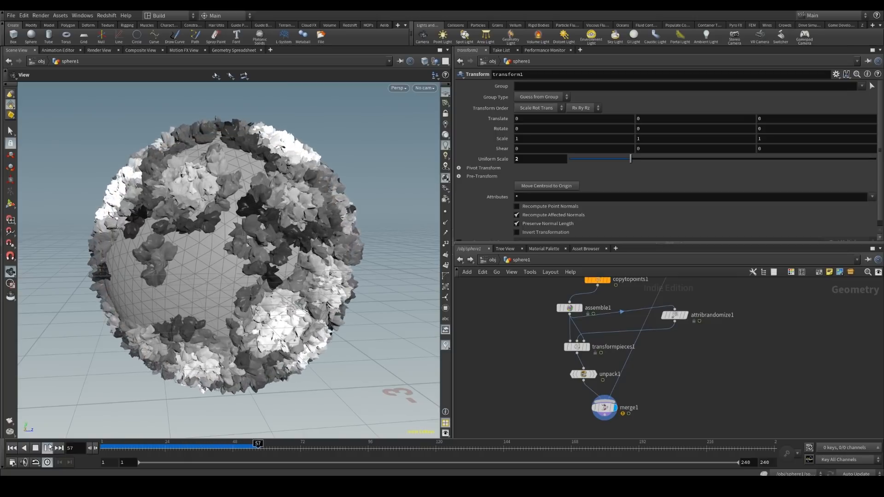
Set transform1's Uniform Scale to 3.
middle_click_drag(542, 365, 551, 441)
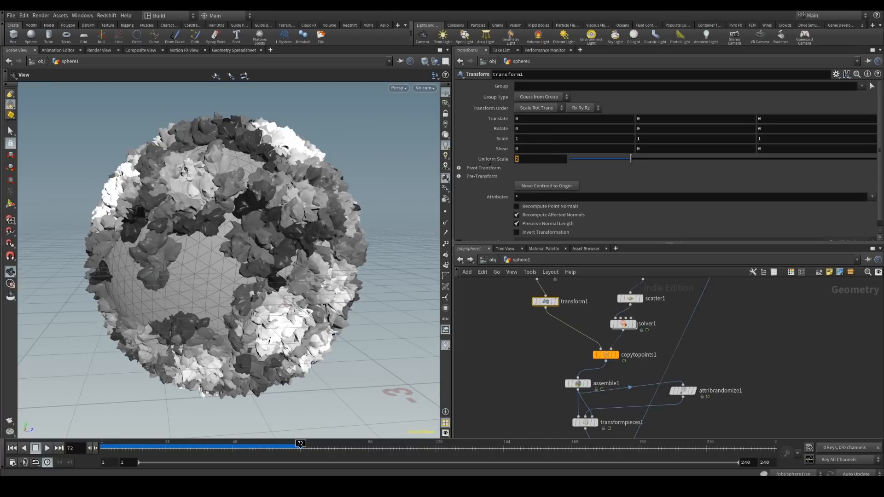
type("3")
key("Return")
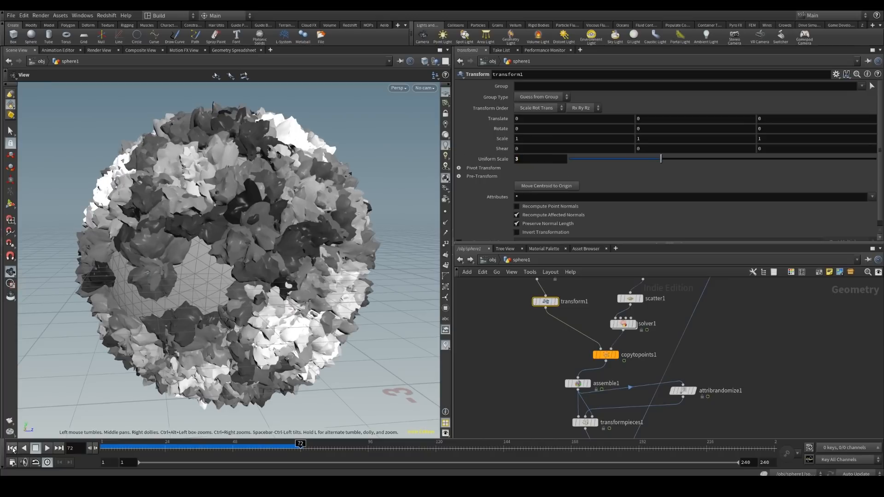
Play the animation from the start, examine the growth from several angles, and scrub back to frame 1.
left_click(12, 448)
left_click(47, 448)
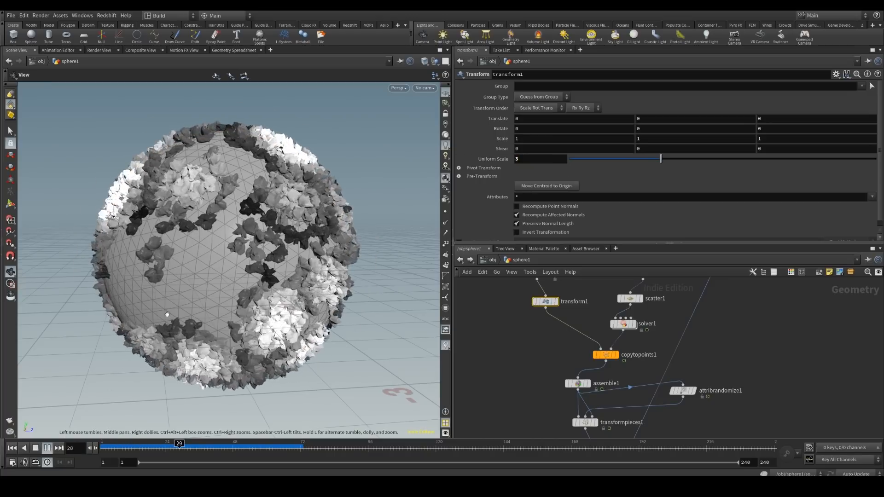
left_click_drag(167, 314, 188, 281)
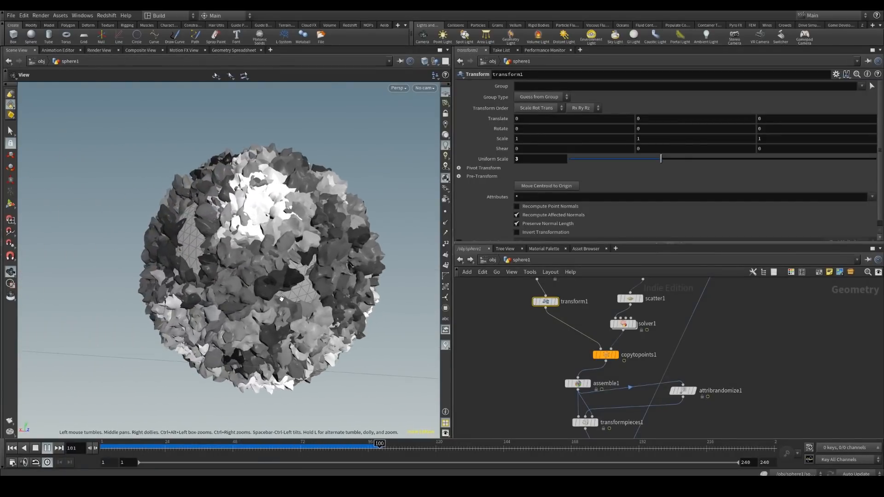
left_click(48, 448)
scroll(260, 279, "down", 3)
left_click_drag(260, 279, 148, 368)
left_click(147, 445)
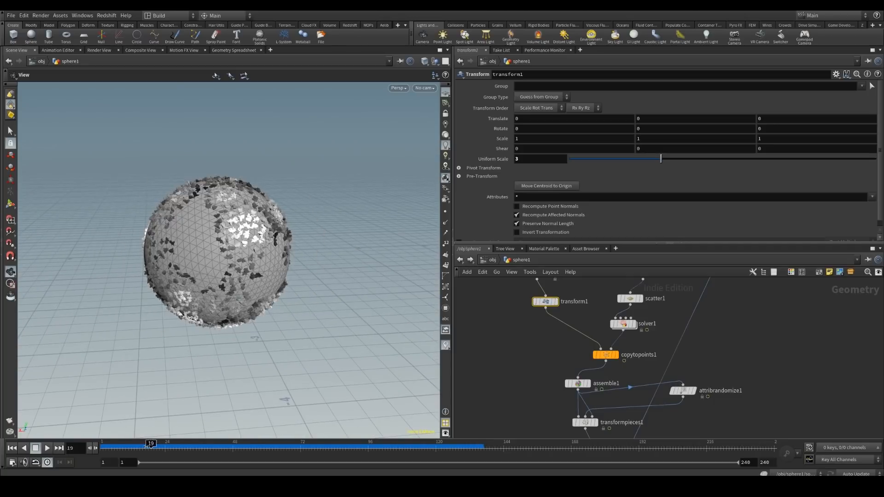
left_click_drag(146, 445, 80, 410)
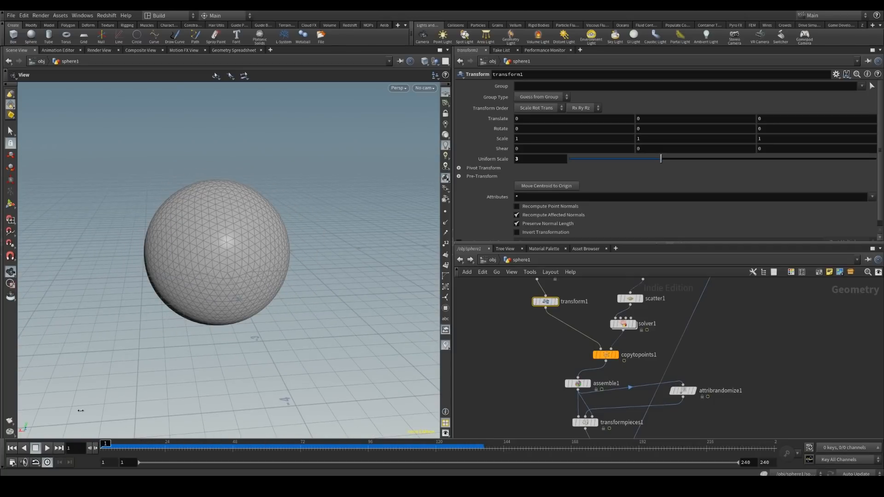
scroll(248, 243, "up", 4)
left_click_drag(222, 315, 281, 251)
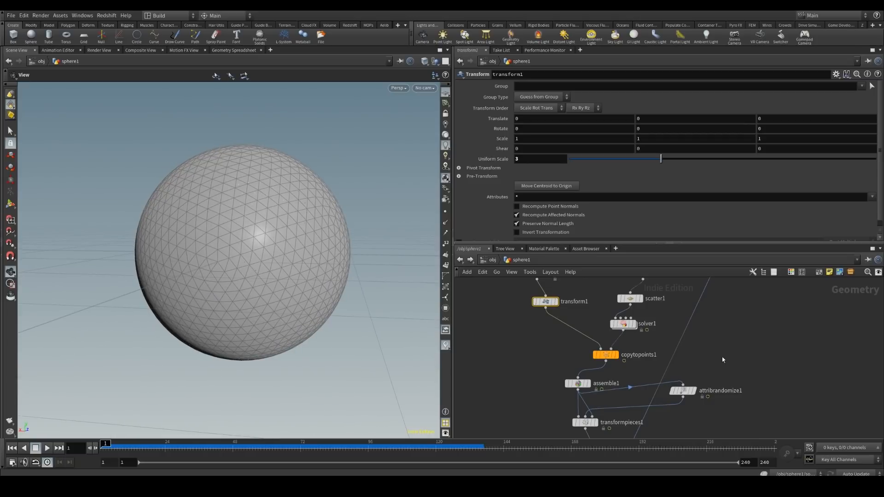
Connect a VDB from Polygons node below merge1 and display its result at frame 96.
scroll(722, 358, "down", 4)
middle_click_drag(724, 377, 706, 323)
middle_click_drag(630, 390, 626, 370)
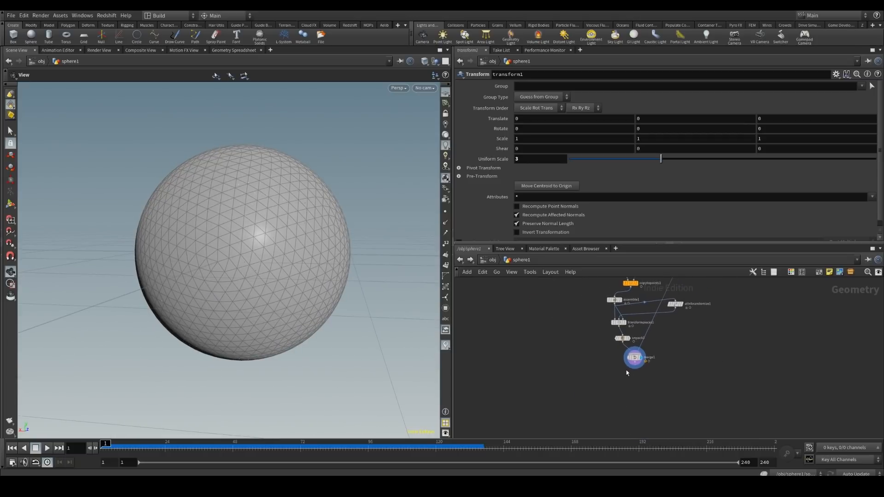
scroll(627, 373, "up", 4)
key("Tab")
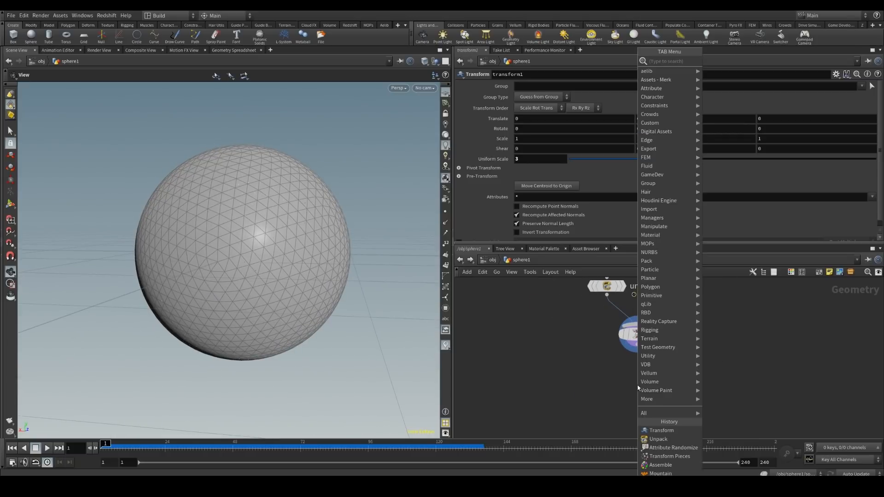
type("vdb from")
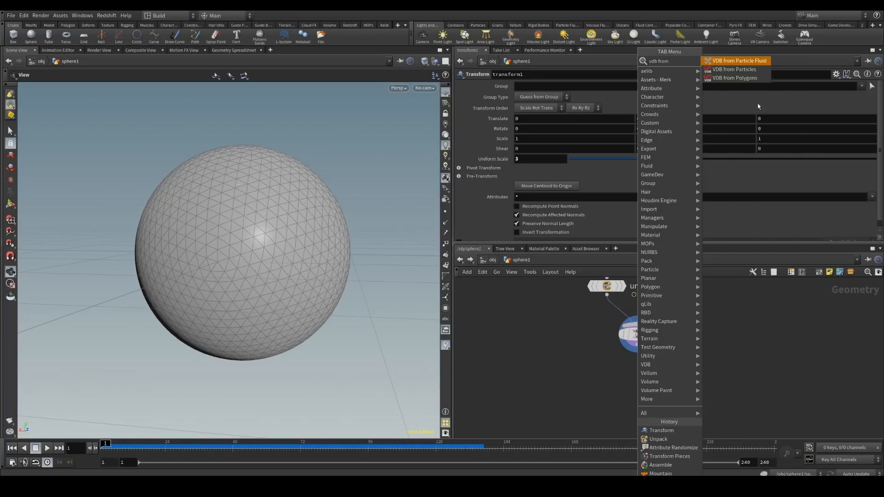
left_click(735, 78)
left_click(640, 379)
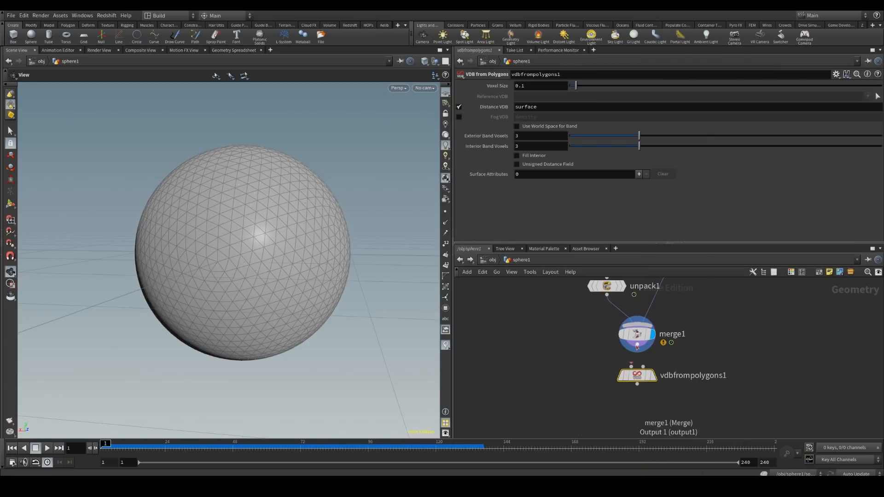
mouse_move(656, 352)
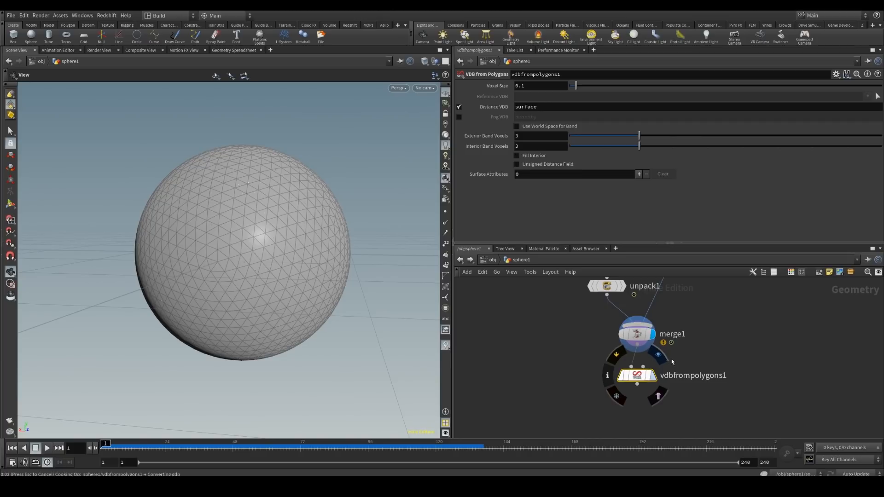
left_click(649, 375)
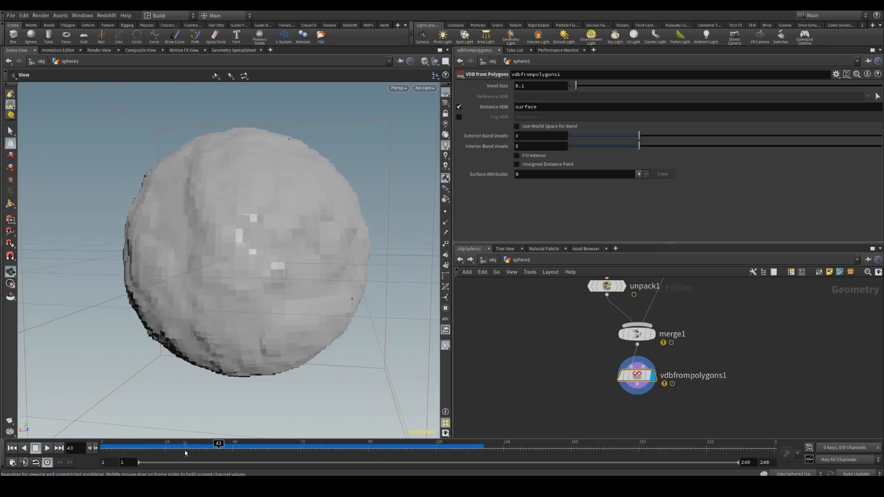
left_click(368, 447)
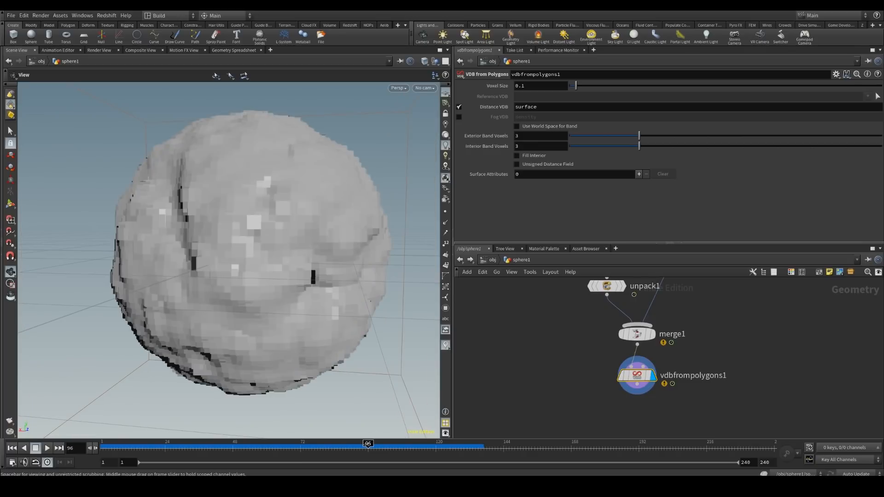
Try voxel sizes of 0.05 and 0.02 on the VDB from Polygons node.
left_click(541, 87)
key("BackSpace")
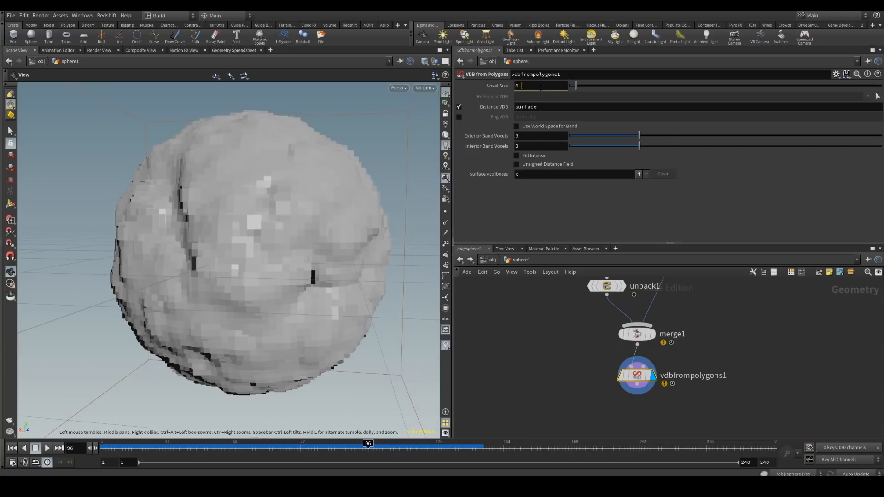
type("05")
key("Return")
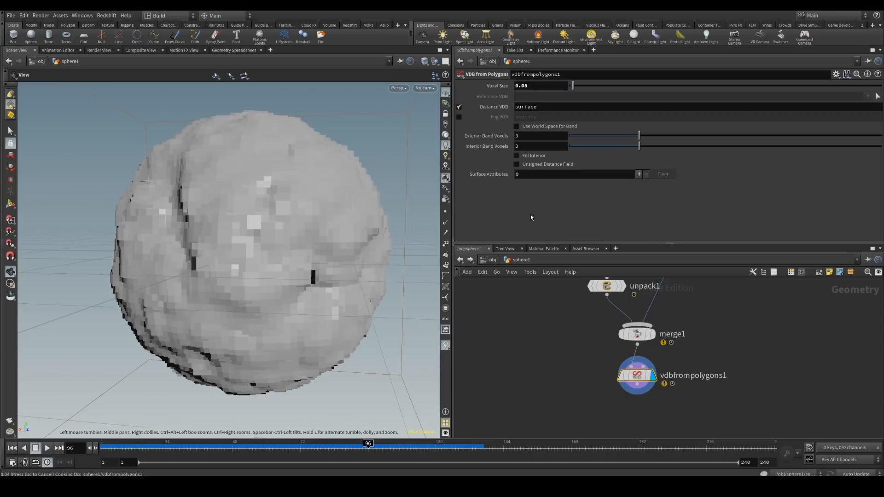
left_click(540, 85)
type("0.02")
key("Return")
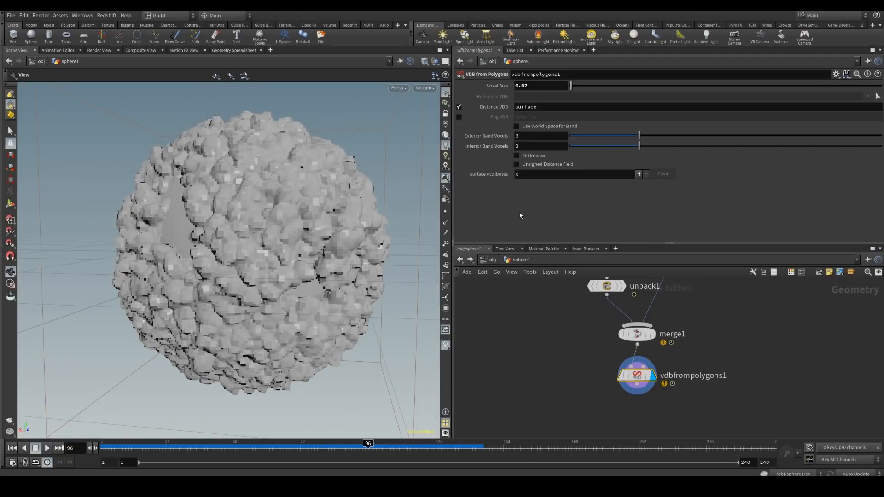
Set the VDB from Polygons voxel size to 0.01 and examine the surface detail from several angles.
left_click(546, 86)
key("BackSpace")
type("1")
key("Return")
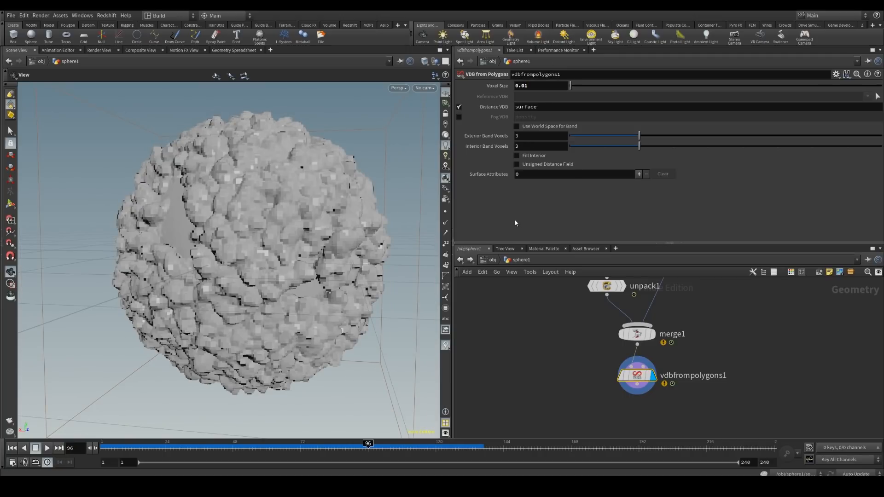
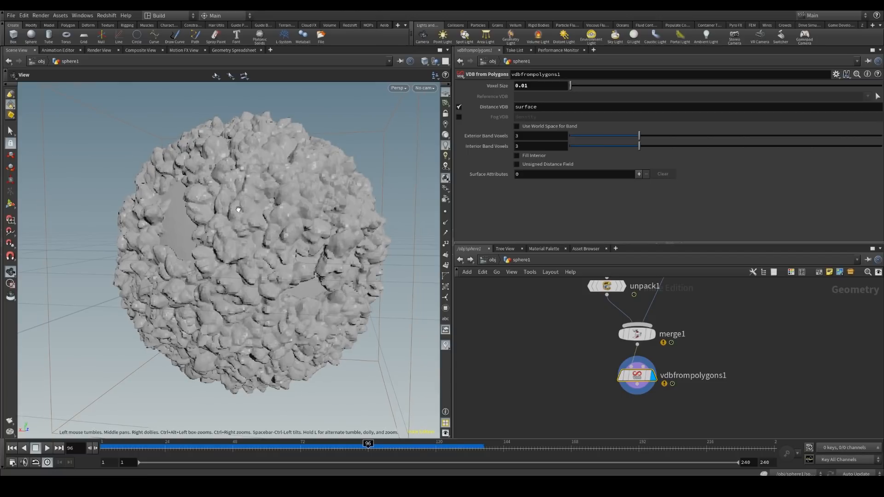
left_click_drag(234, 209, 320, 219)
left_click_drag(125, 218, 226, 257)
middle_click_drag(709, 417, 703, 385)
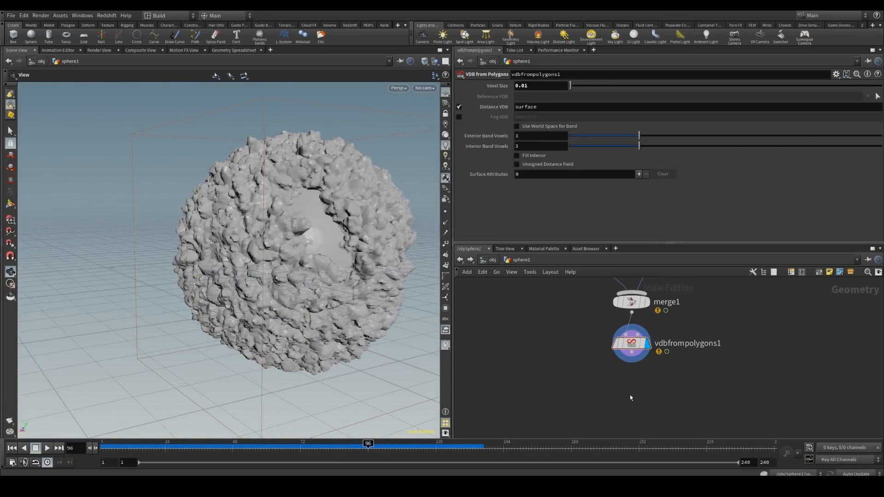
Connect a Convert VDB node below vdbfrompolygons1 and display its result.
key("Tab")
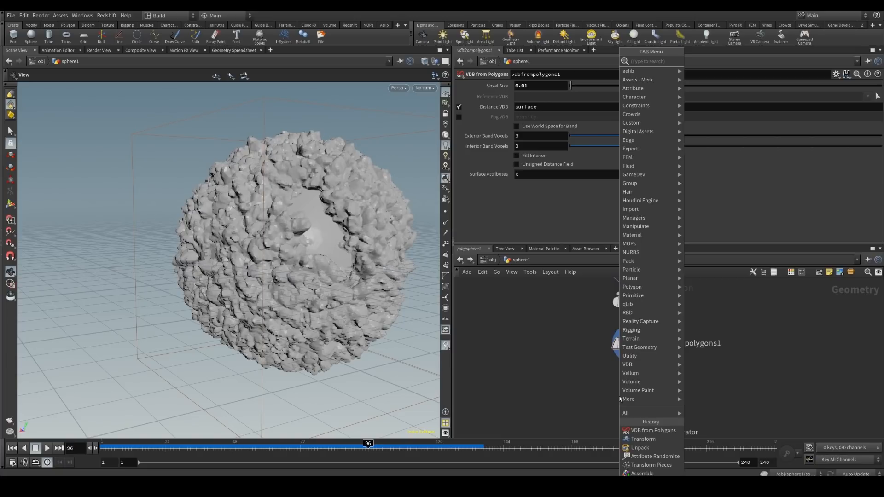
type("vdb convert")
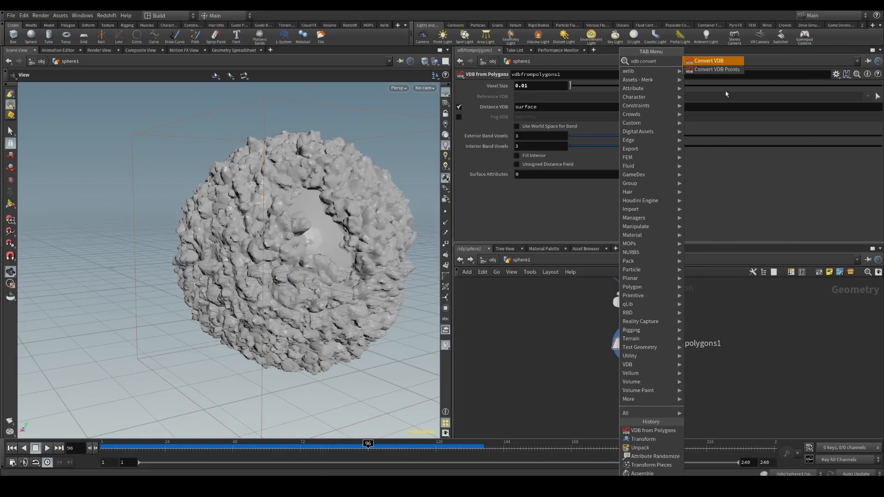
key("Return")
left_click(631, 382)
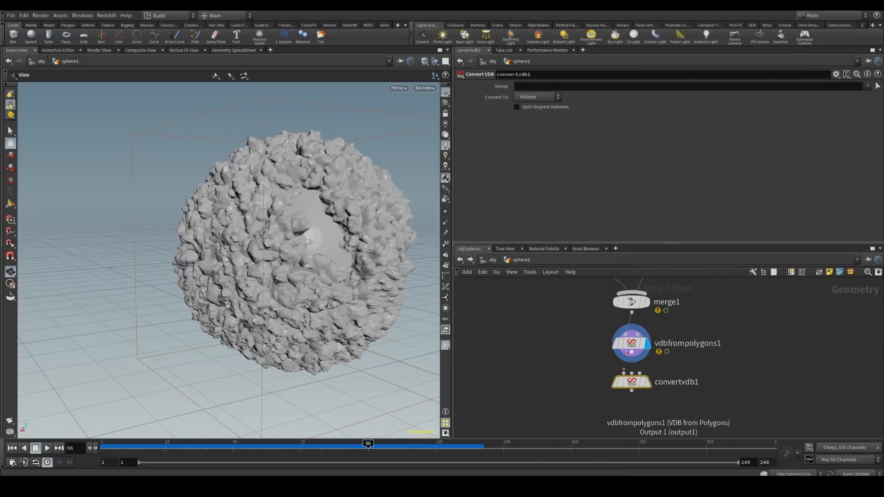
left_click(631, 362)
left_click(631, 373)
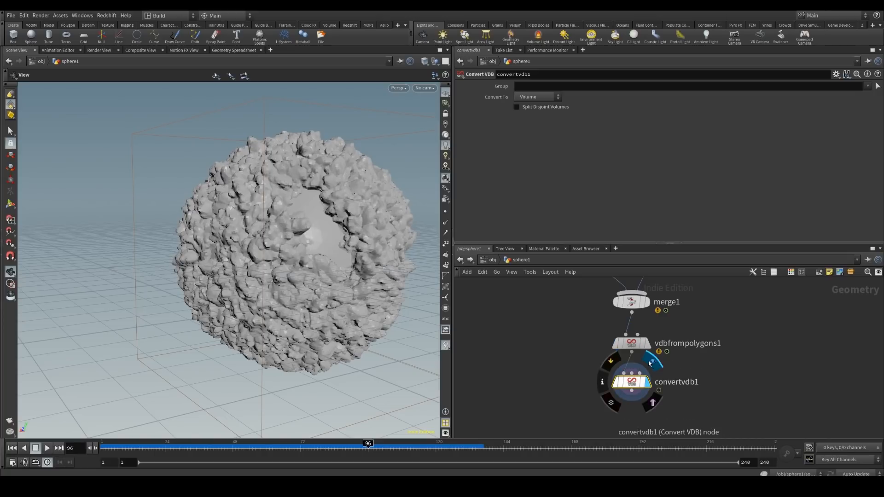
left_click(649, 363)
Set the Convert VDB node to convert to Polygon Soup and examine the resulting mesh up close and from several angles.
left_click(539, 97)
left_click(531, 126)
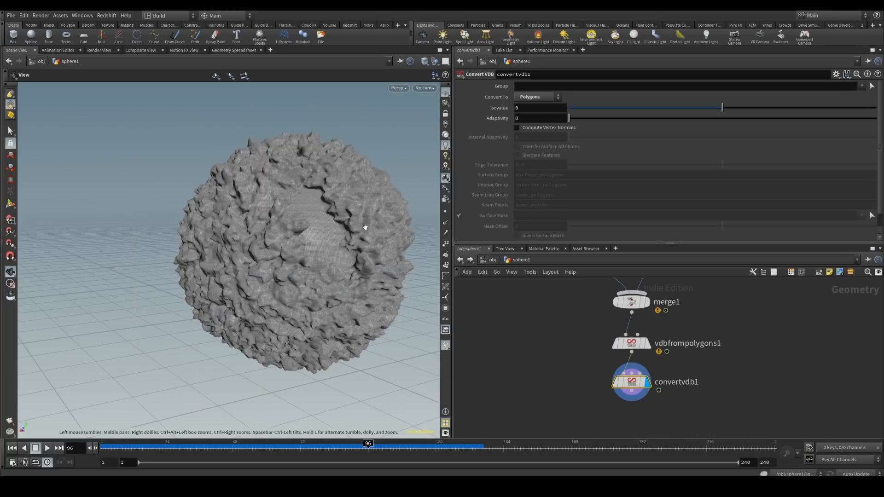
left_click(539, 97)
left_click(533, 136)
scroll(352, 222, "down", 6)
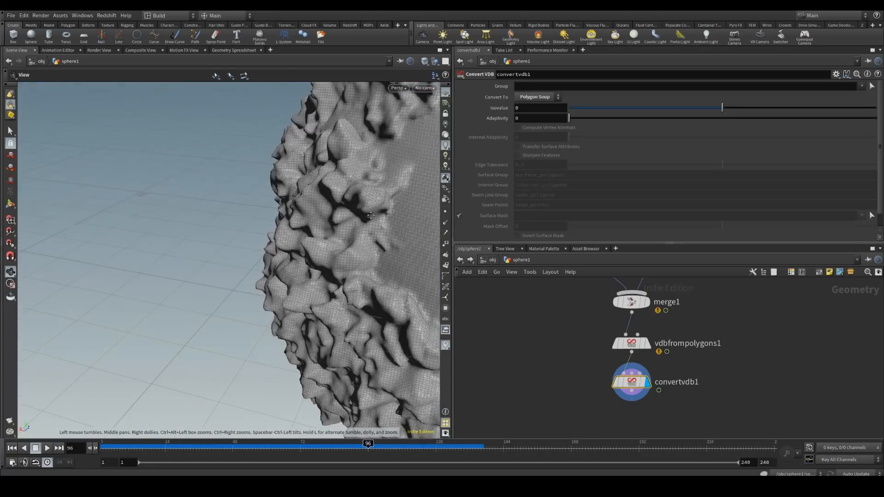
scroll(304, 234, "up", 8)
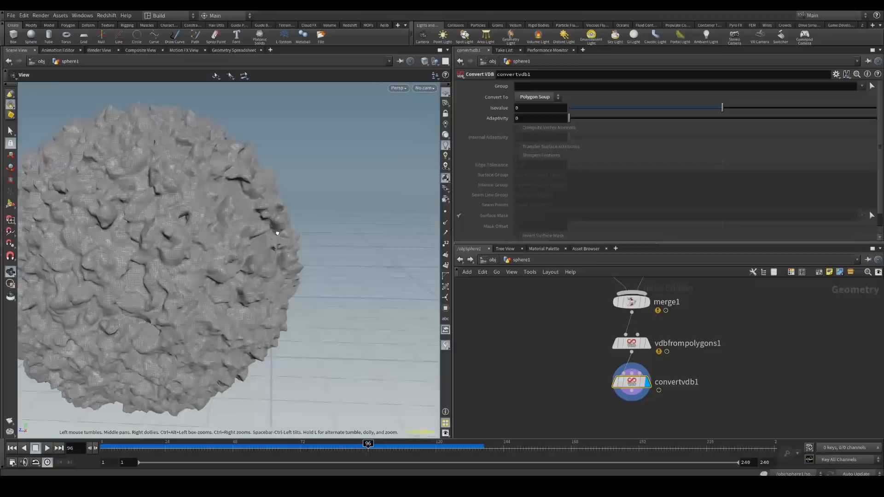
scroll(240, 239, "up", 6)
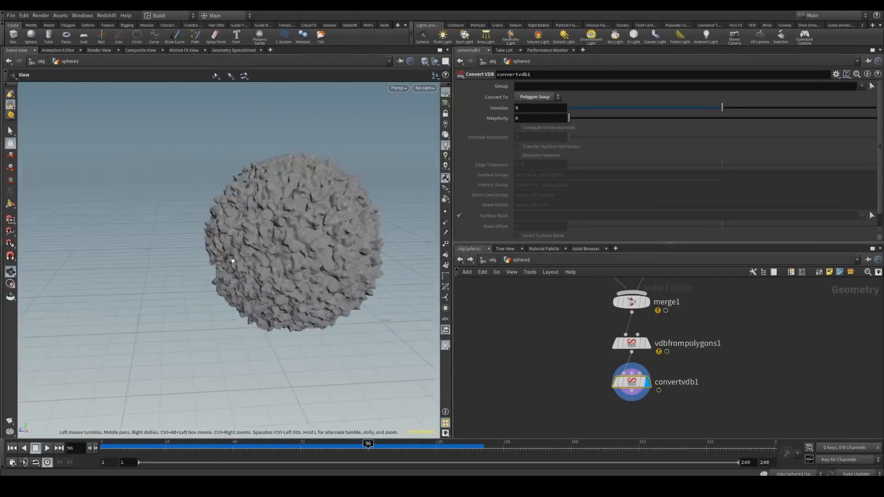
left_click_drag(231, 256, 344, 263)
middle_click_drag(344, 263, 197, 266)
right_click_drag(233, 271, 310, 241)
Review the node network from sphere1 down to convertvdb1 and examine the converted mesh.
middle_click_drag(536, 312, 585, 431)
scroll(559, 351, "down", 4)
middle_click_drag(545, 332, 509, 402)
middle_click_drag(519, 339, 517, 306)
middle_click_drag(513, 374, 510, 284)
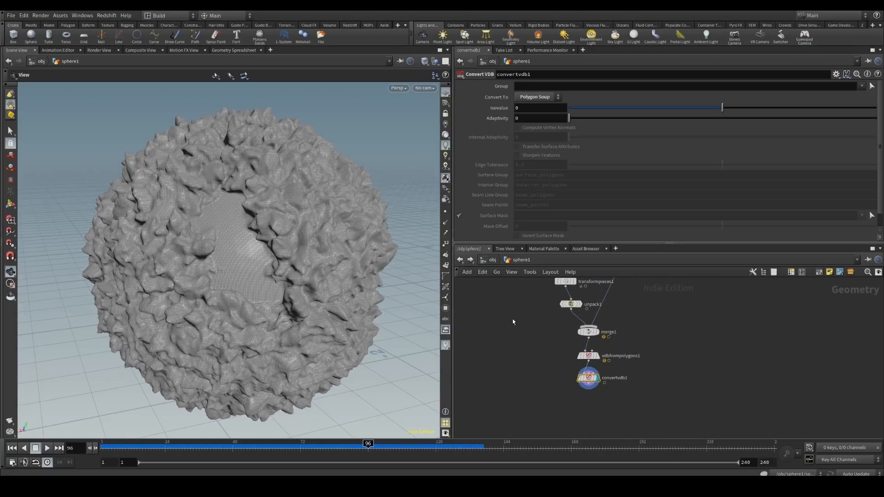
middle_click_drag(512, 319, 523, 384)
middle_click_drag(520, 327, 565, 437)
middle_click_drag(546, 373, 501, 389)
mouse_move(693, 316)
left_click_drag(682, 308, 676, 303)
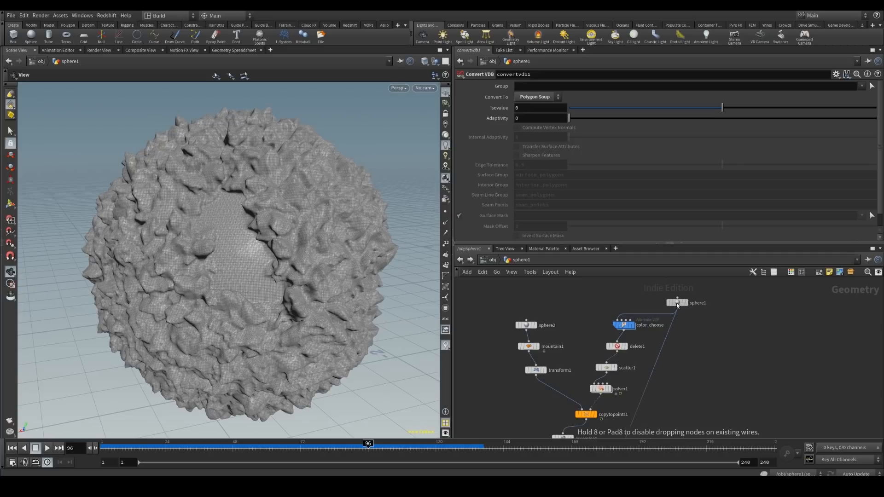
middle_click_drag(692, 356, 700, 317)
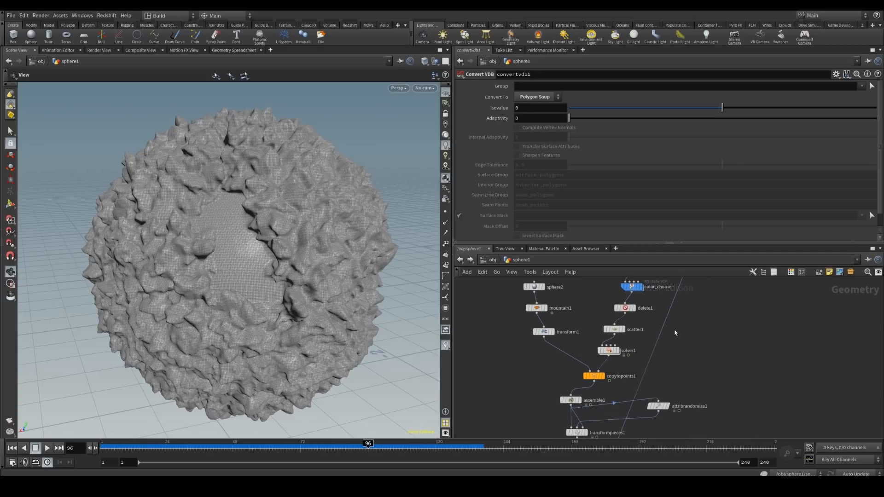
right_click_drag(209, 258, 176, 318)
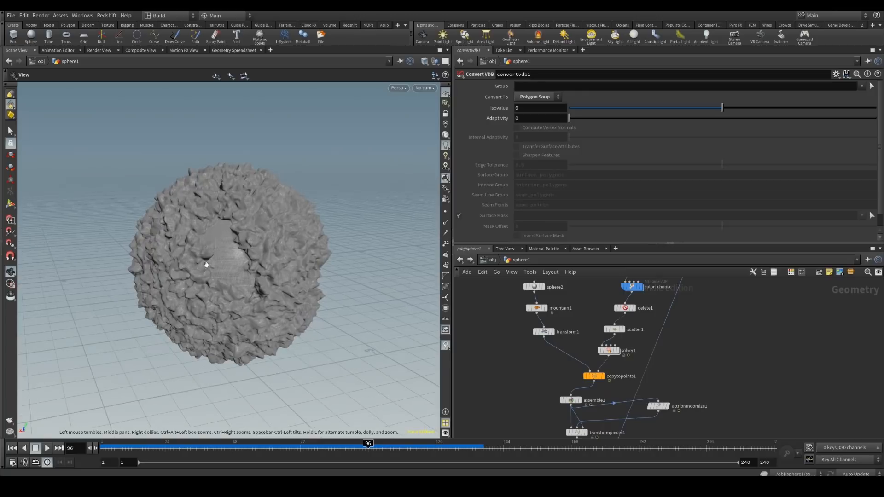
left_click_drag(205, 262, 236, 268)
middle_click_drag(688, 341, 690, 318)
mouse_move(692, 380)
middle_mouse_down()
mouse_move(700, 306)
mouse_move(693, 280)
middle_mouse_up()
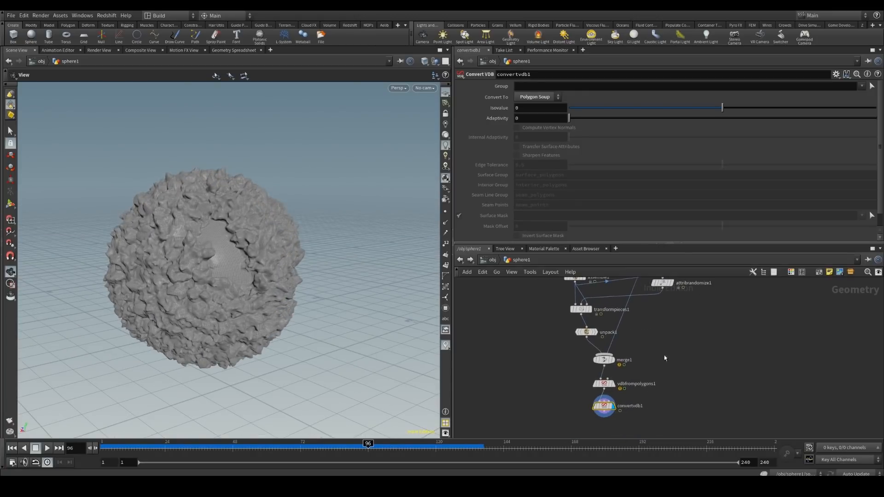
middle_click_drag(646, 398, 640, 357)
Connect a Smooth node below convertvdb1 and display its result.
scroll(606, 389, "up", 3)
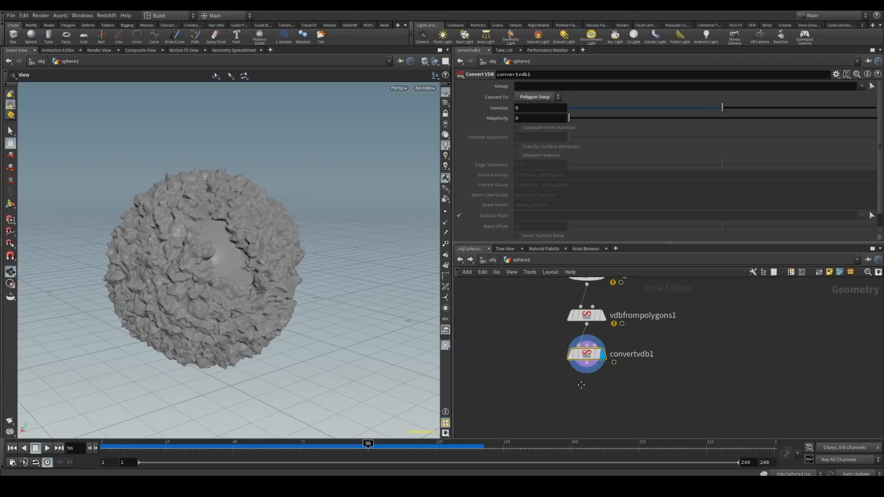
key("Tab")
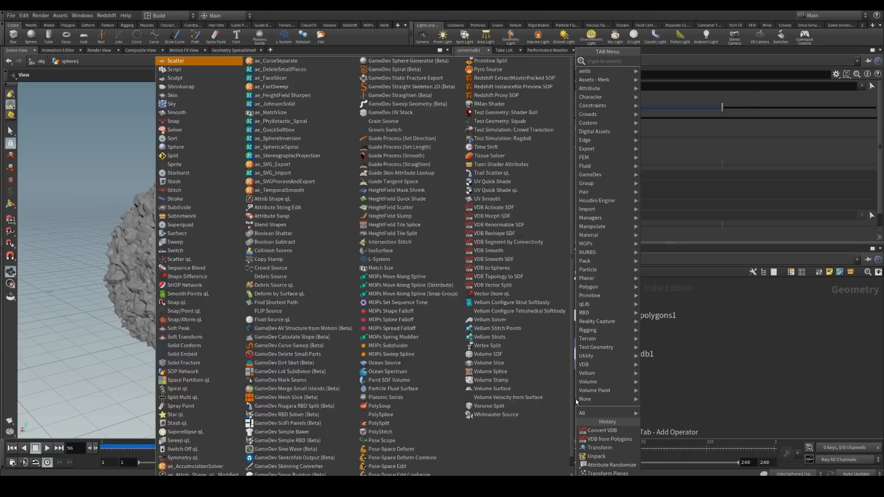
type("smooth")
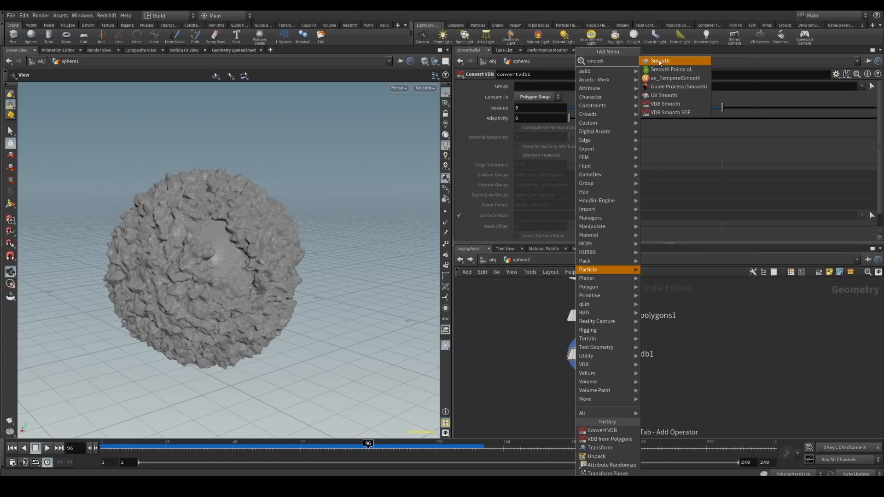
key("Escape")
left_click(583, 392)
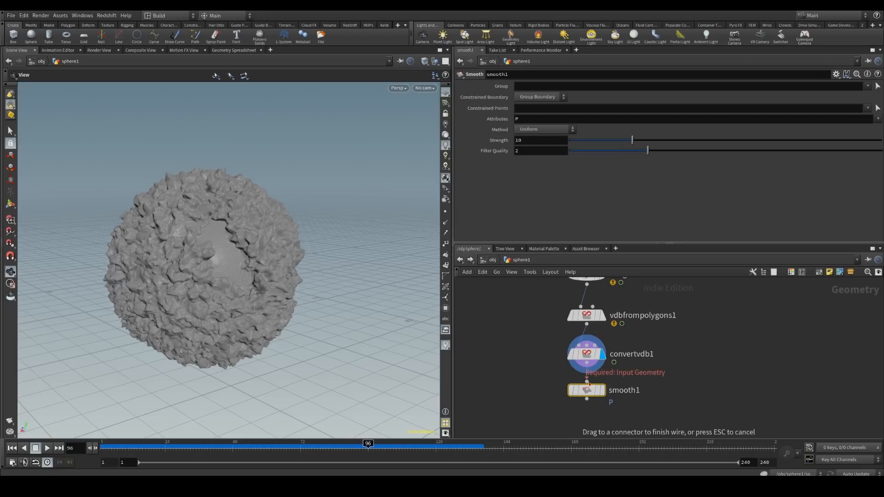
mouse_move(584, 390)
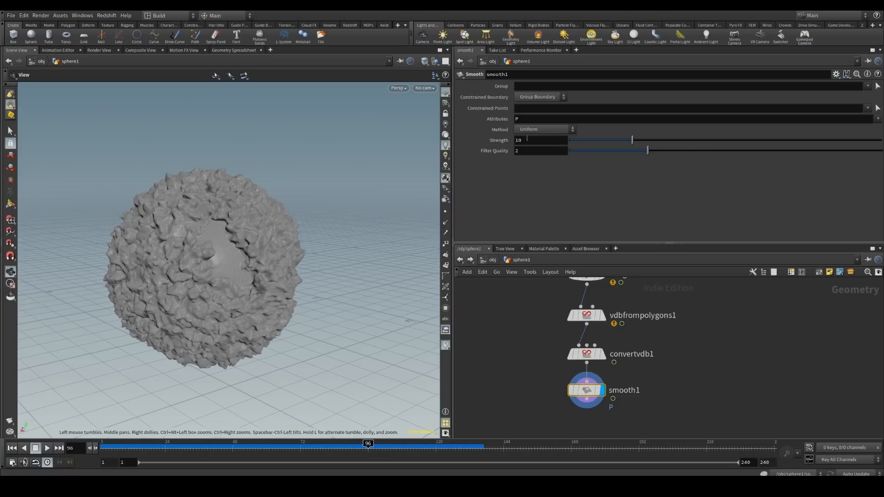
Try a strength of 50 on the Smooth node, examine the surface, and bypass the node for comparison.
type("50")
key("Return")
right_click_drag(216, 250, 299, 198)
left_click_drag(299, 198, 292, 222)
right_click_drag(293, 222, 269, 244)
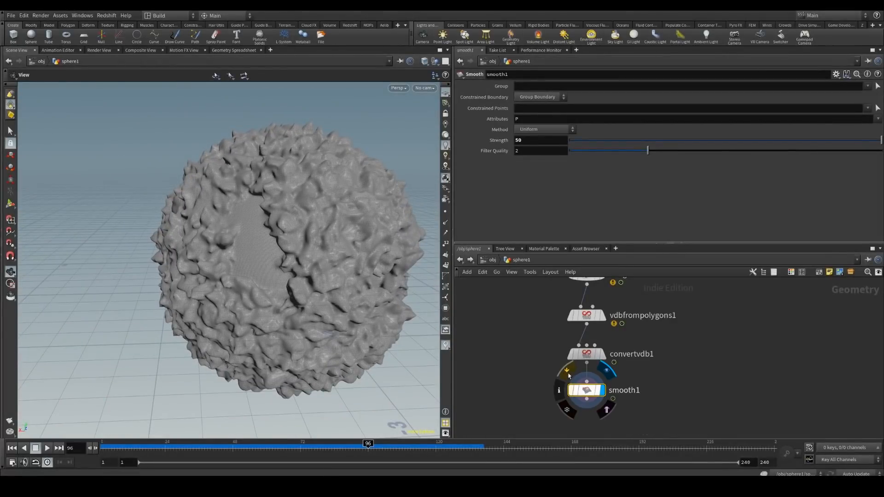
left_click(566, 371)
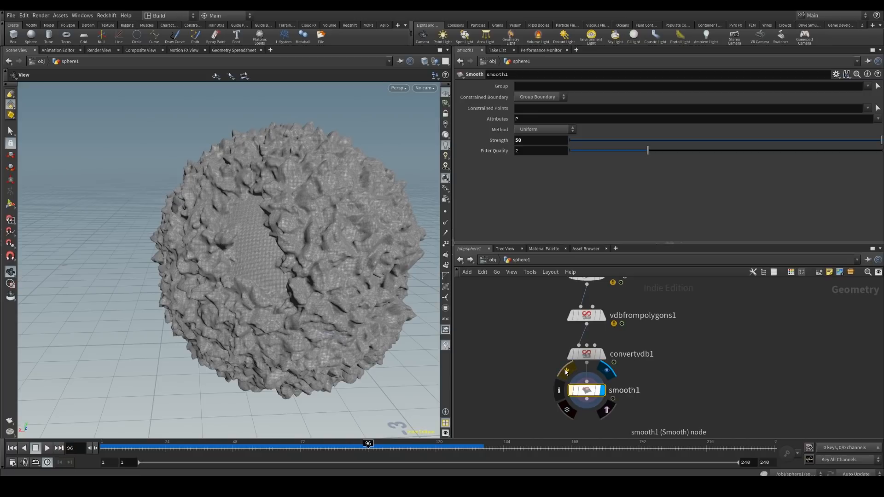
Set the Smooth node's strength to 25 with the node active, and examine the smoothed surface.
double_click(530, 137)
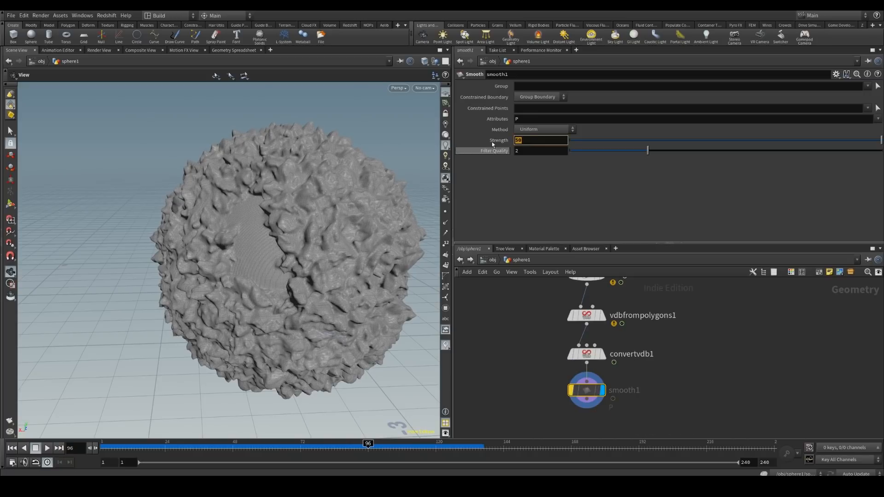
type("25")
key("Return")
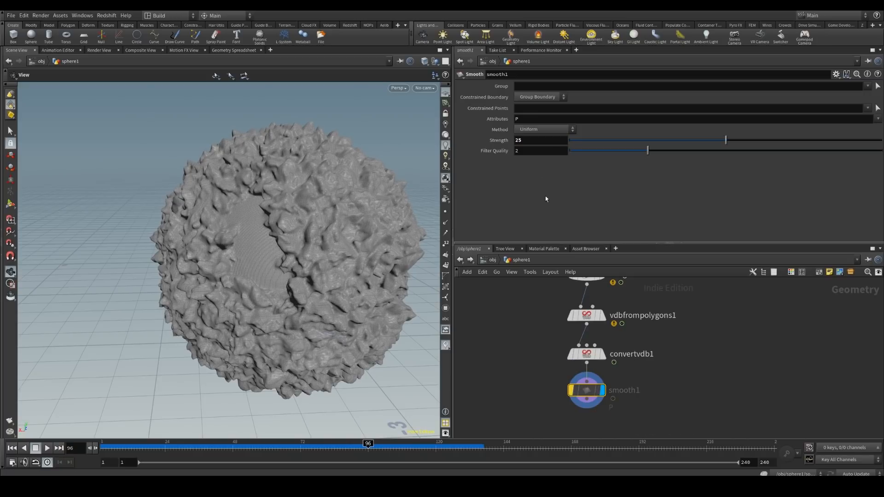
mouse_move(572, 373)
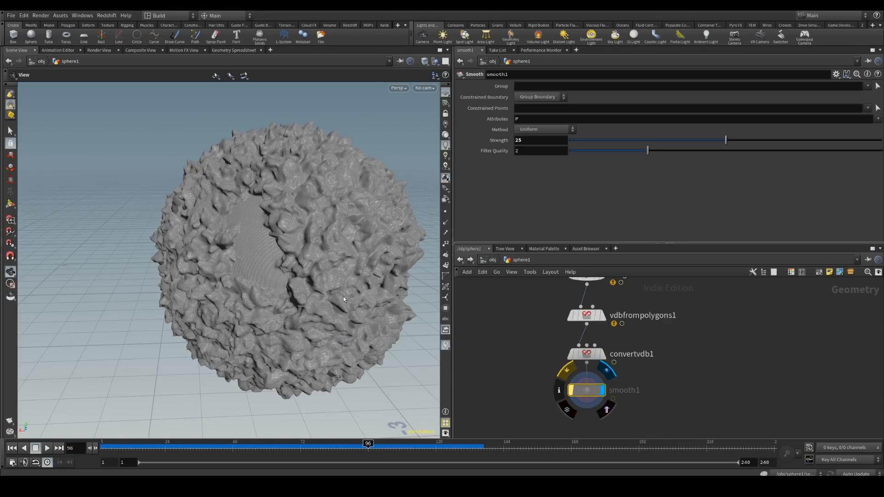
left_click_drag(247, 260, 286, 249)
right_click_drag(193, 276, 173, 258)
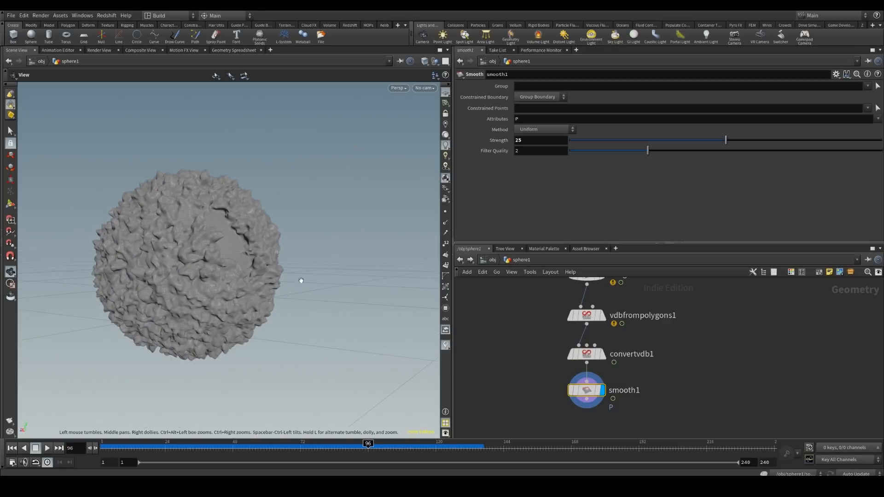
Add a Torus node beside sphere1 at the start of the network.
middle_click_drag(696, 361, 665, 436)
middle_click_drag(681, 341, 683, 433)
middle_click_drag(732, 345, 681, 451)
middle_click_drag(736, 338, 706, 430)
middle_click_drag(709, 367, 677, 442)
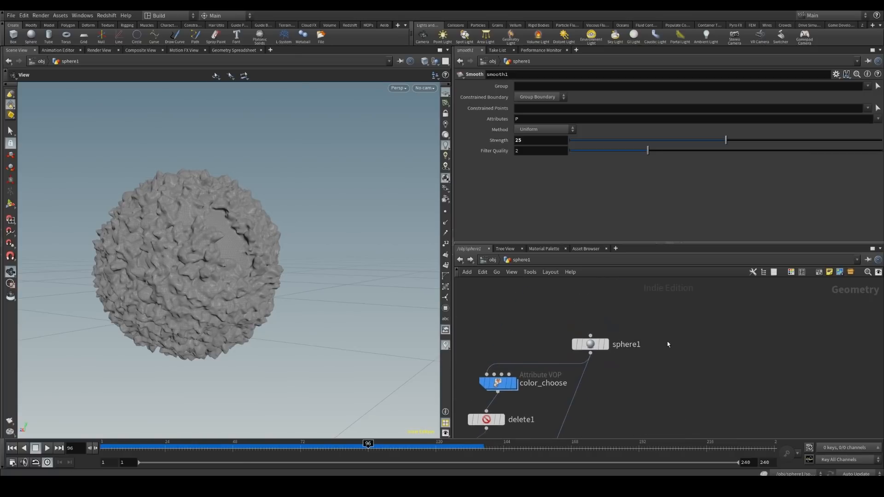
key("Tab")
type("torus")
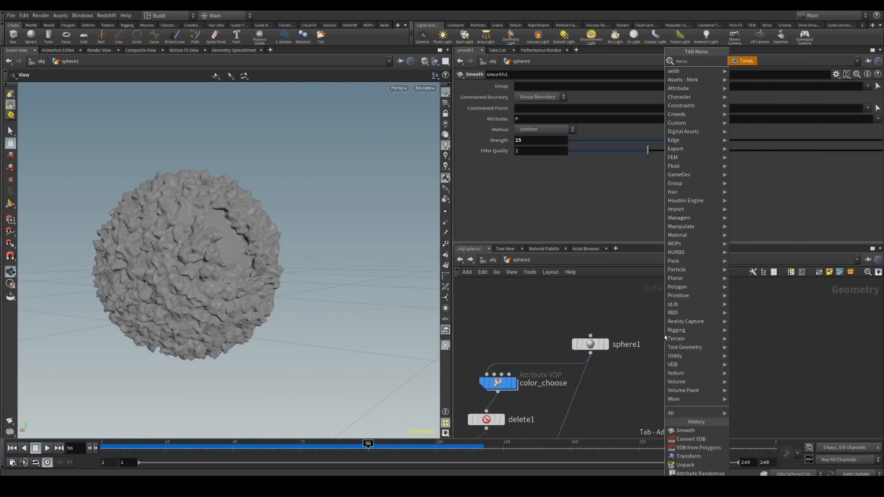
left_click(749, 62)
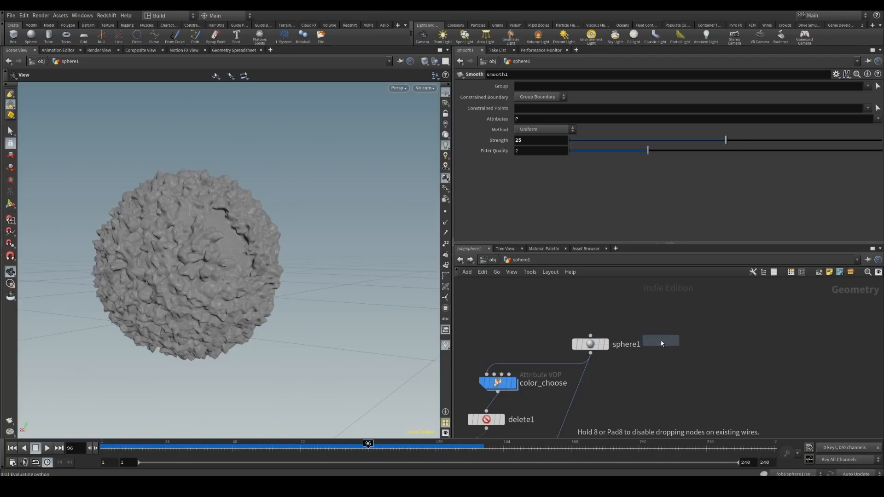
left_click(661, 340)
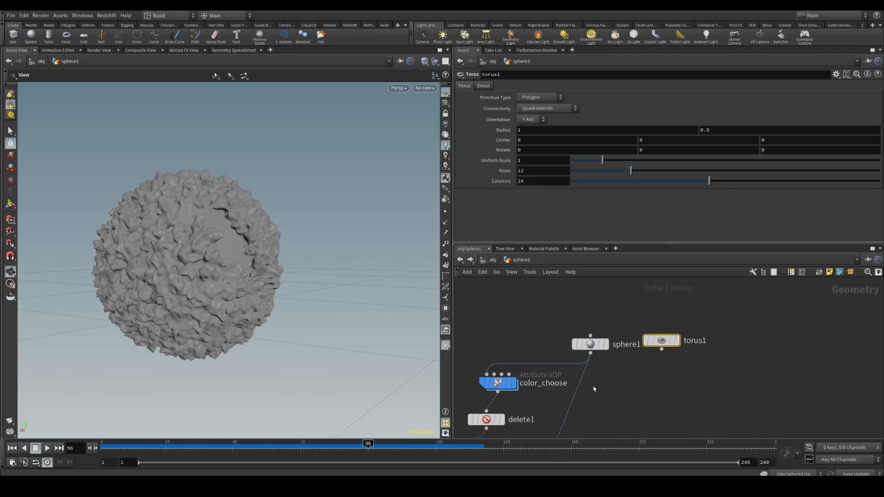
Return the animation to frame 1 and display the result of merge1.
left_click(11, 450)
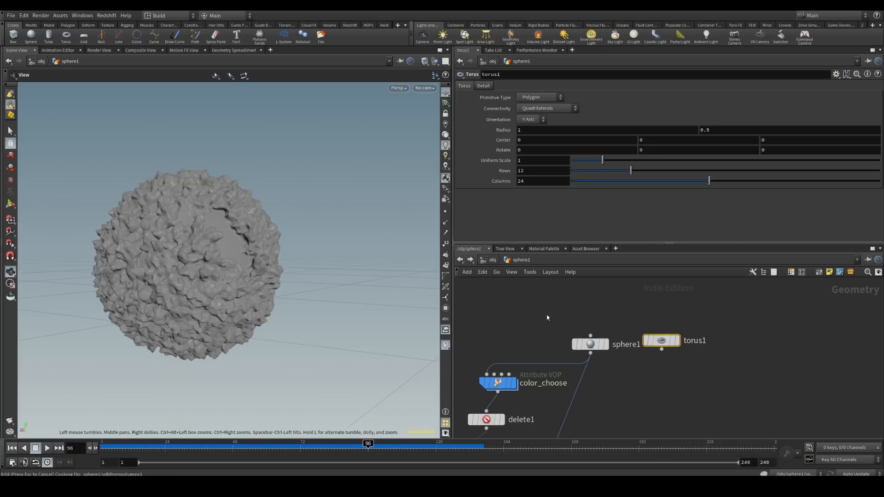
middle_click_drag(715, 366, 730, 336)
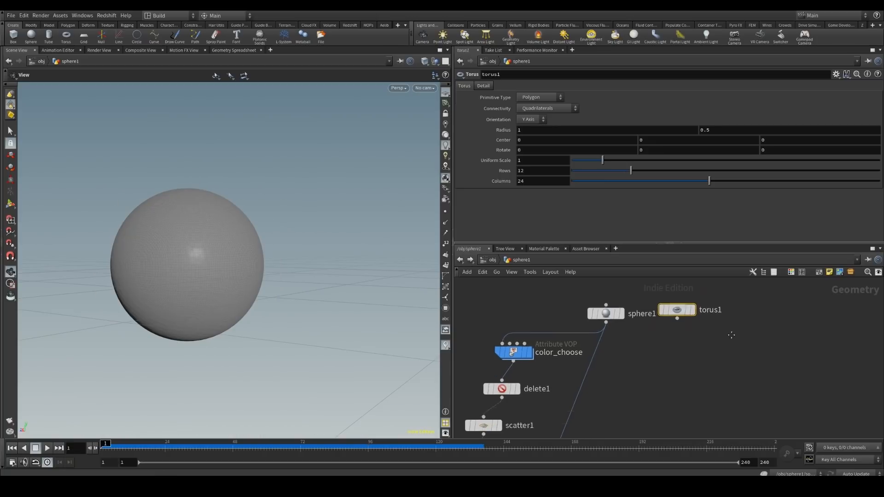
scroll(712, 315, "down", 5)
middle_click_drag(710, 386, 717, 301)
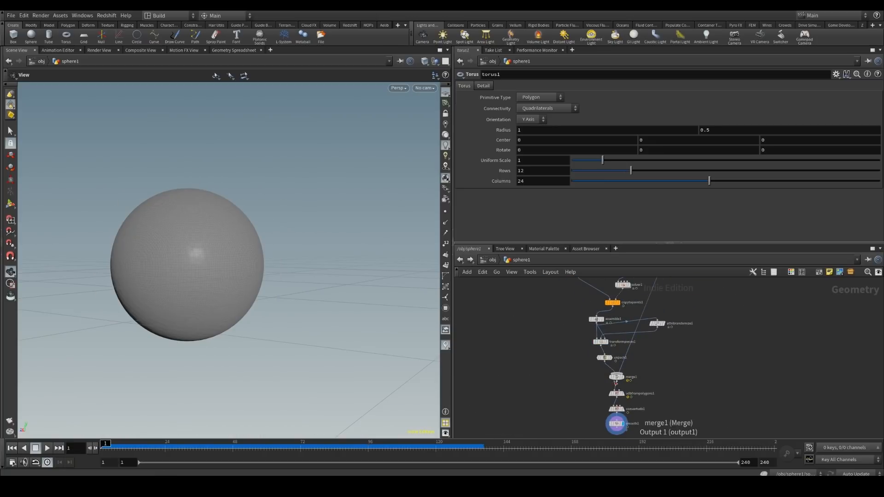
left_click(621, 376)
middle_click_drag(753, 344, 694, 402)
scroll(675, 330, "up", 3)
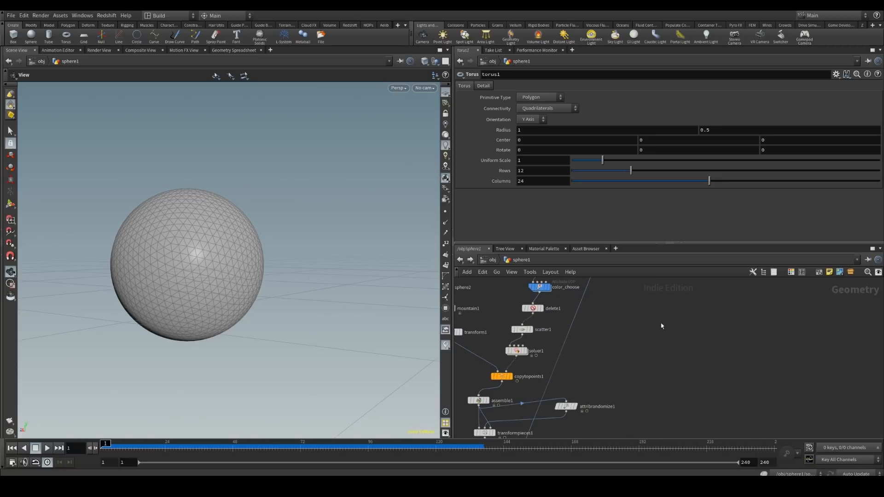
middle_click_drag(644, 293, 641, 343)
left_click(631, 319)
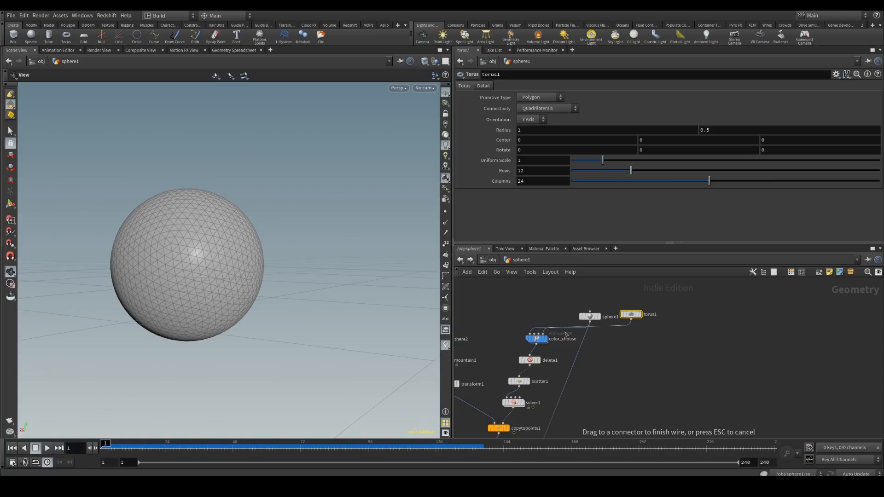
left_click_drag(565, 332, 587, 308)
key("Escape")
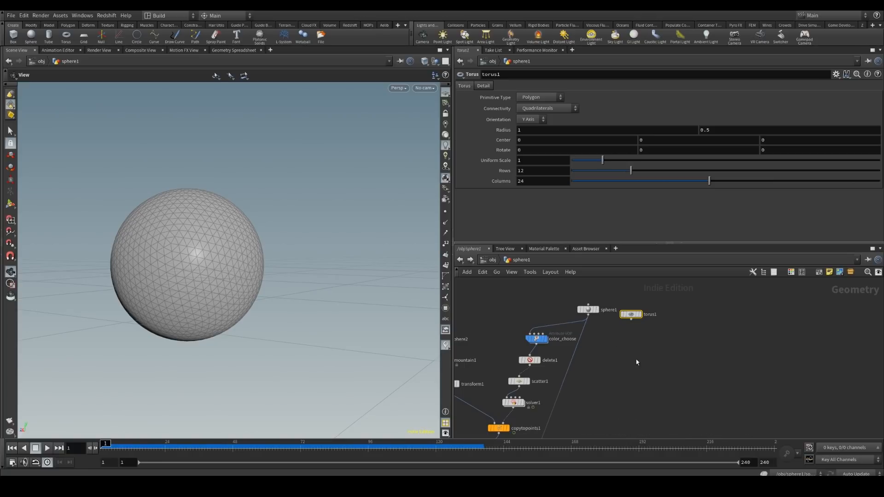
Add a Switch node below sphere1 and torus1, wire both shapes into it, and connect its output to color_choose.
key("Tab")
type("swit")
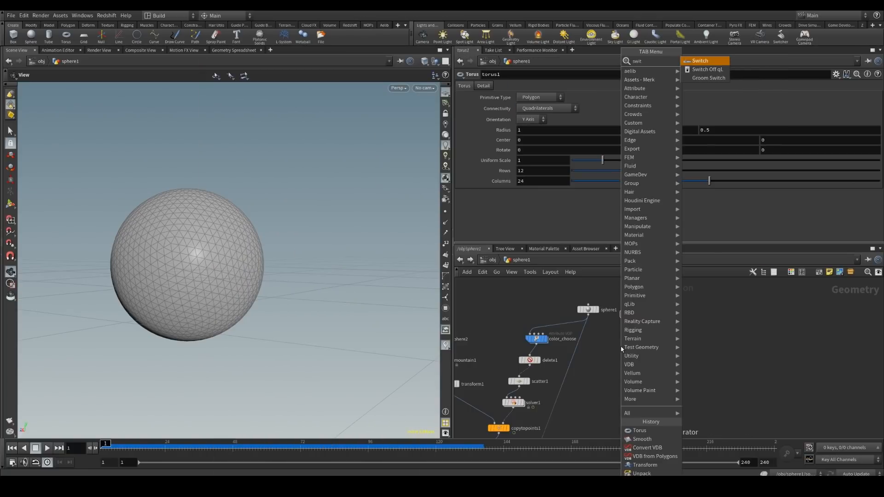
left_click(698, 62)
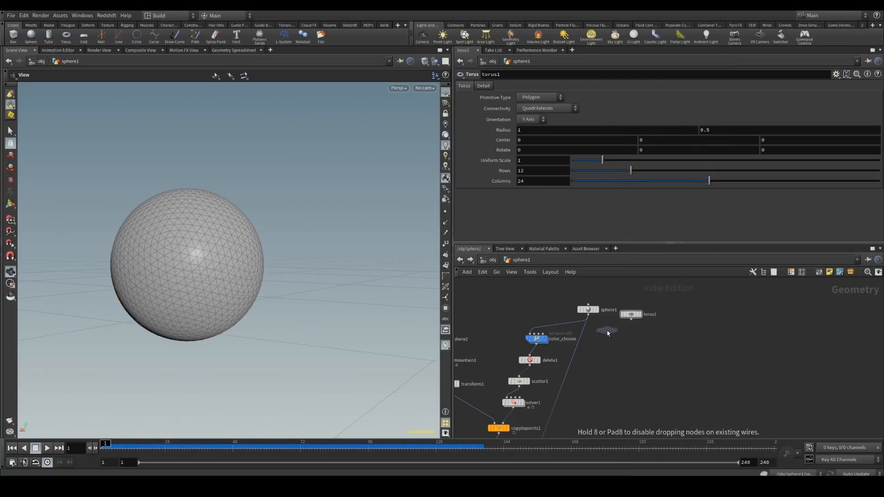
left_click(608, 333)
left_click_drag(562, 293, 522, 322)
left_click(631, 352)
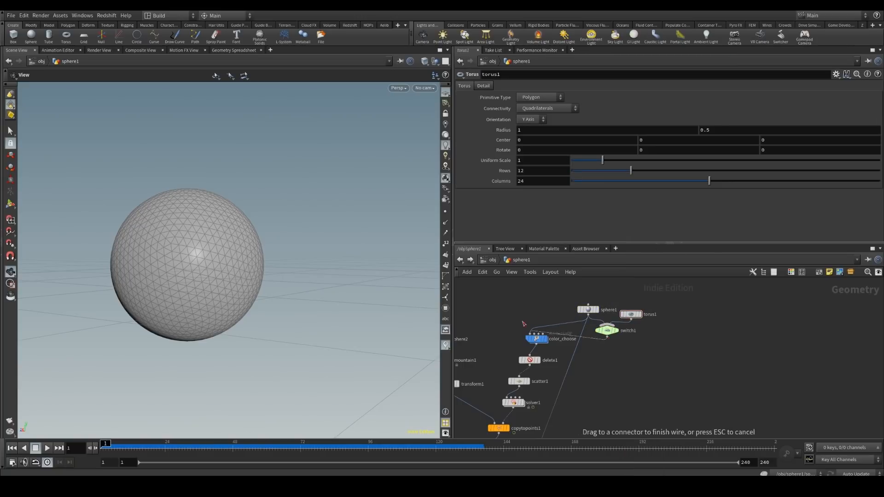
left_click(528, 332)
Connect switch1 to merge1, cut the direct wire from sphere1, and test the sphere growth before returning to frame 1.
middle_click_drag(620, 375, 617, 312)
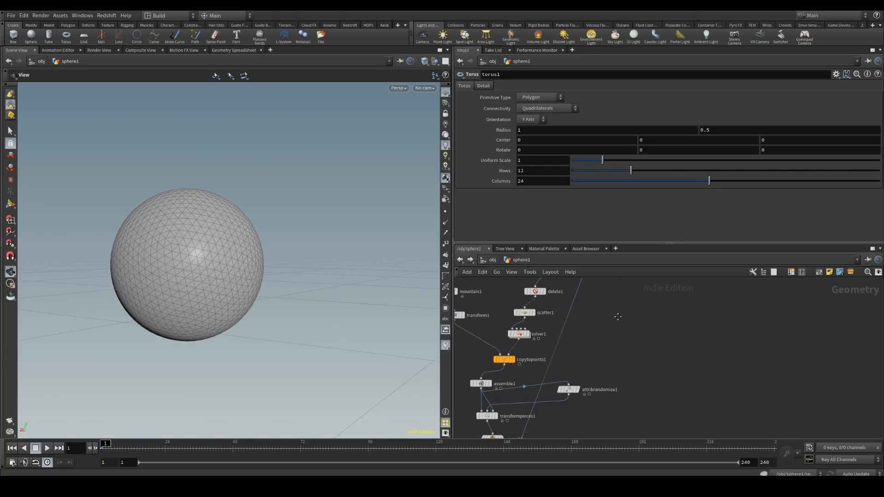
scroll(608, 341, "down", 2)
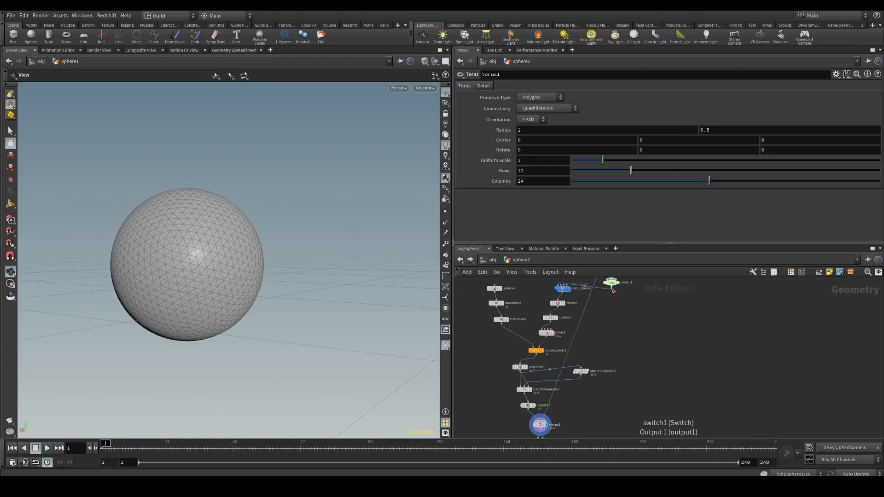
left_click_drag(610, 289, 543, 417)
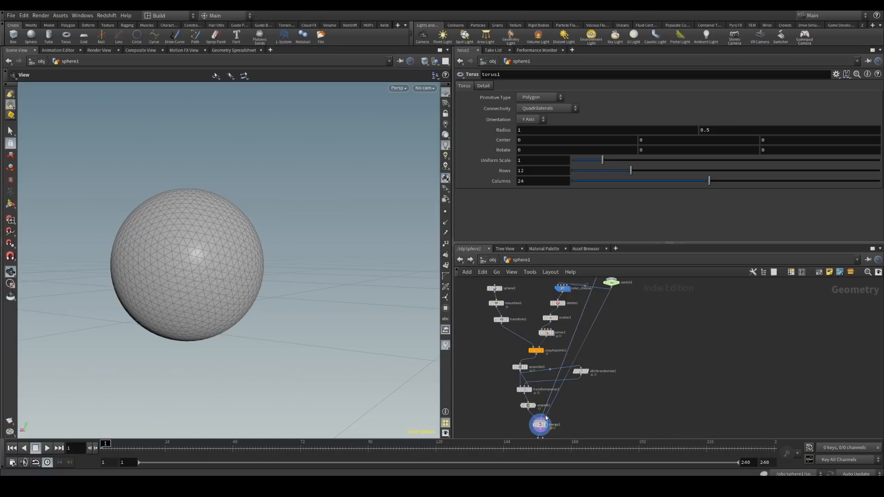
key("y")
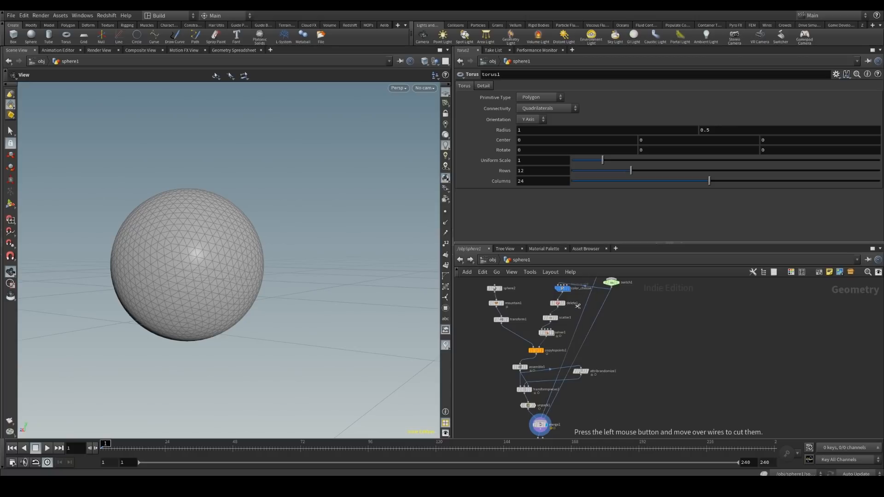
left_click_drag(575, 304, 596, 320)
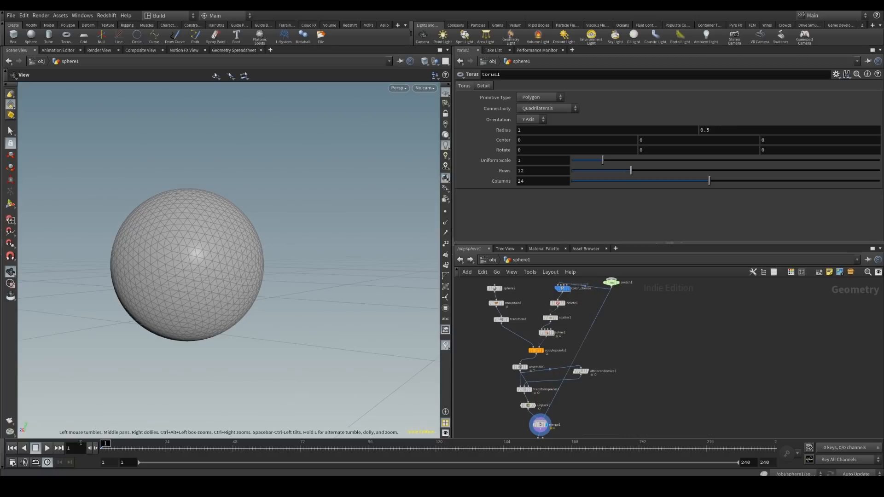
left_click(54, 448)
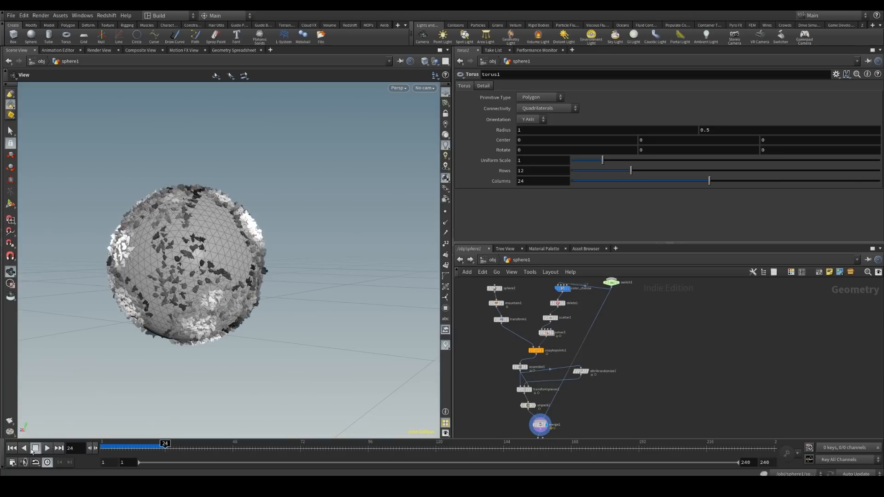
left_click(15, 449)
Set switch1's Select Input to 1 so the torus becomes the base shape.
middle_click_drag(691, 369, 677, 408)
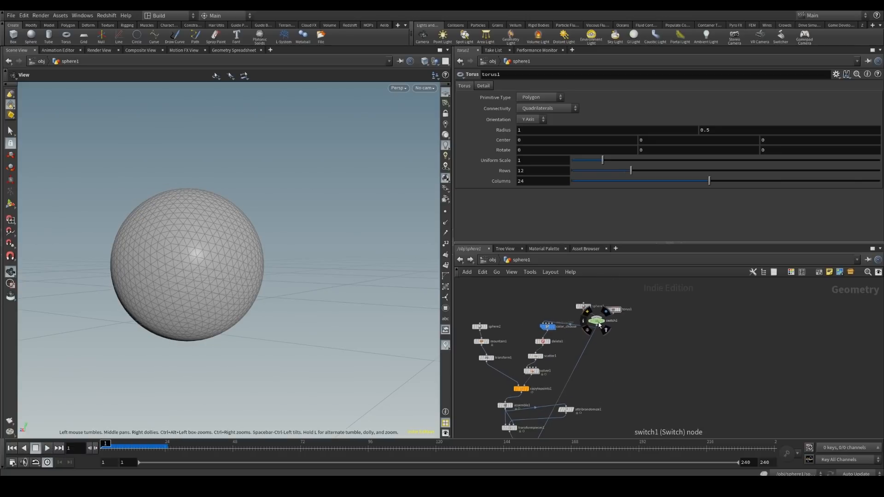
left_click(596, 321)
left_click(523, 85)
key("BackSpace")
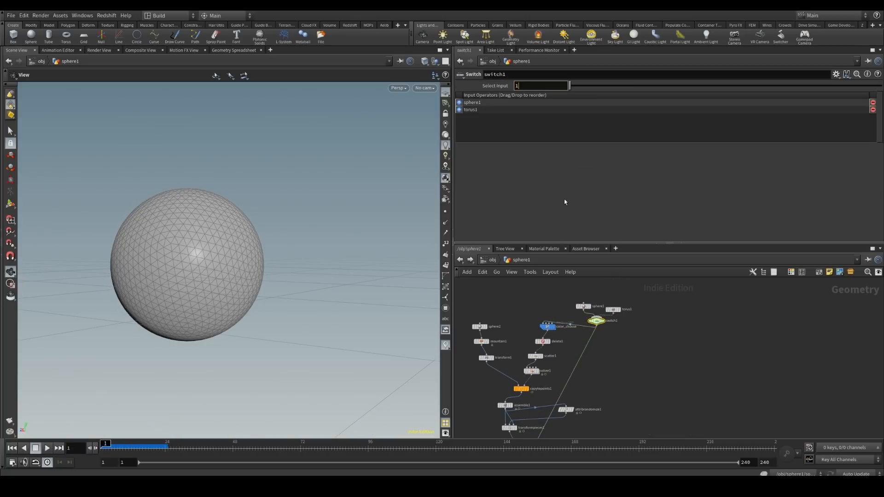
type("1")
key("Return")
left_click_drag(197, 261, 230, 258)
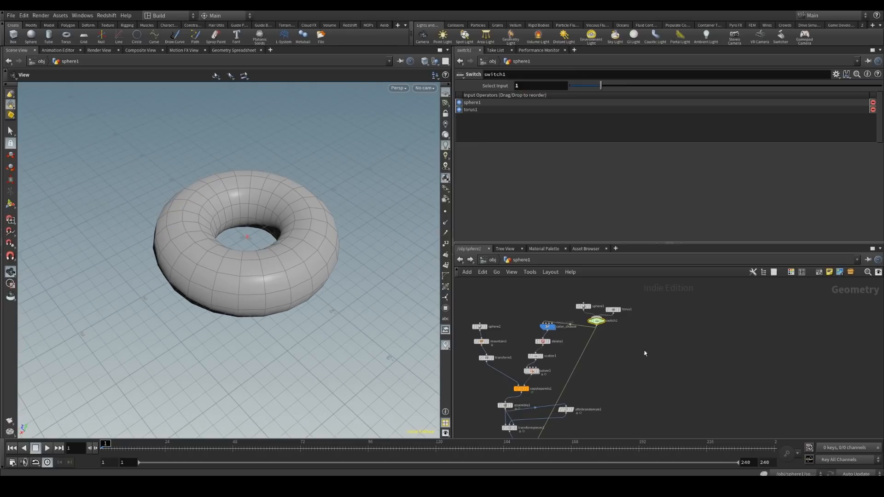
Set torus1's rows to 12*2 and columns to 24*2, and play the growth animation on the torus.
left_click(613, 309)
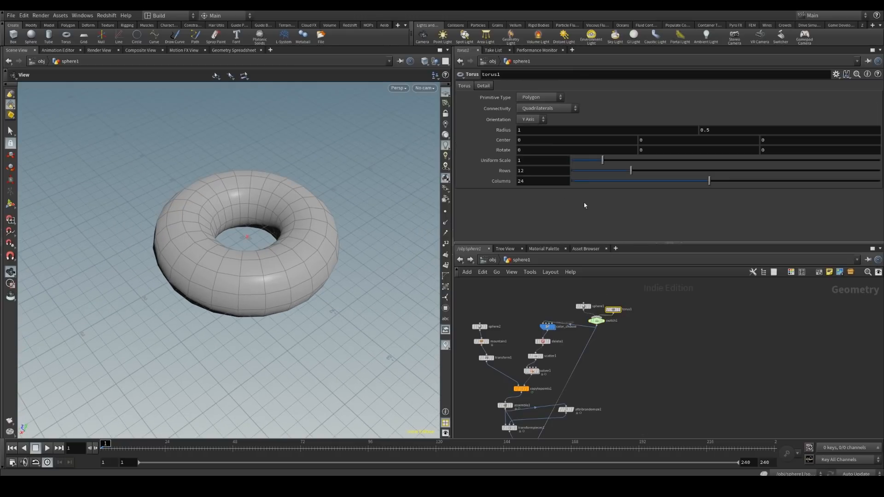
left_click(532, 171)
type("*2")
key("Return")
left_click(521, 180)
type("*2")
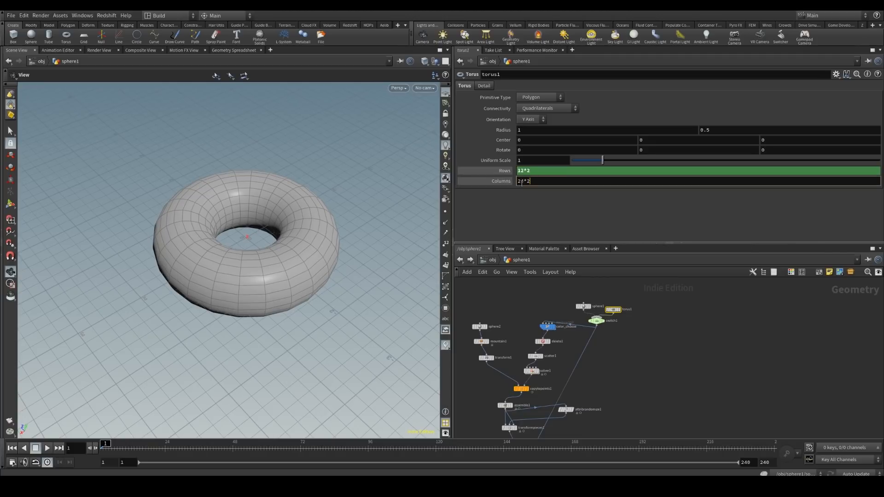
key("Return")
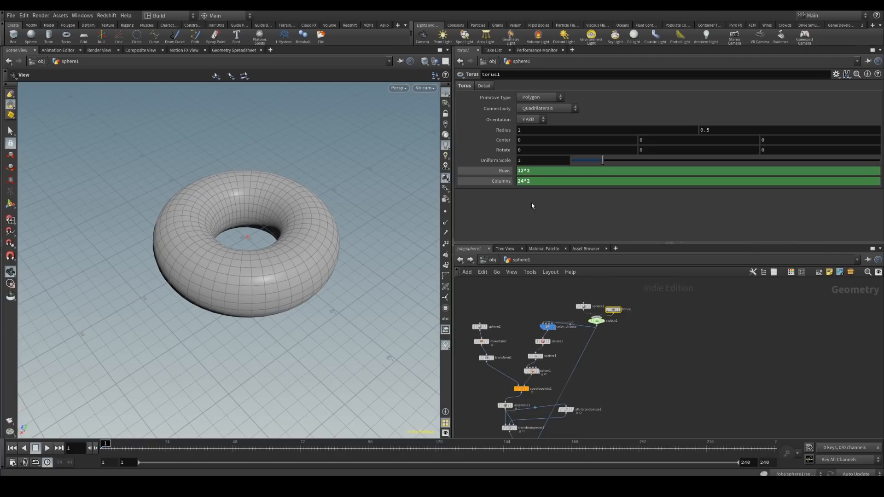
left_click(47, 448)
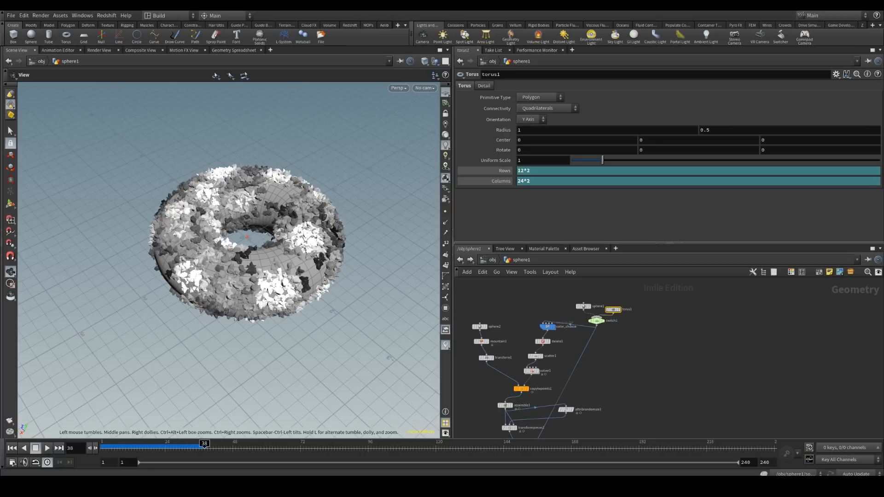
middle_click_drag(644, 430, 675, 338)
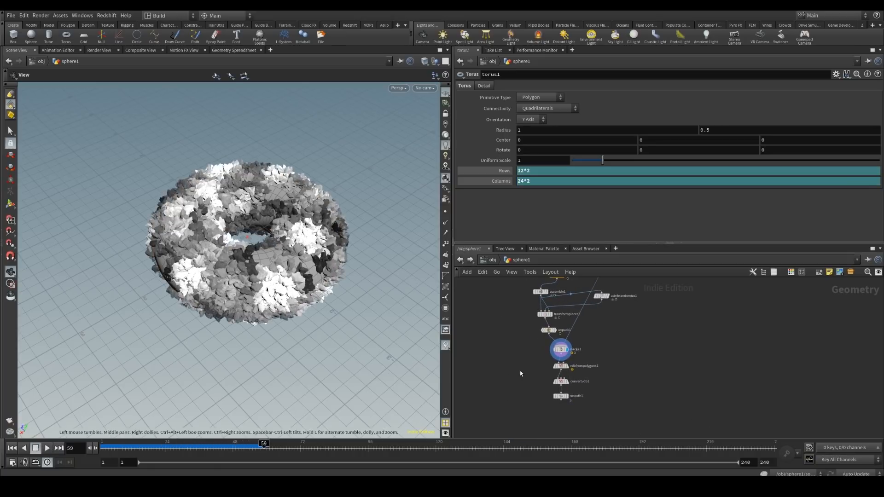
Add a Rubber Toy test geometry beside torus1 and wire it into switch1 as the third input.
middle_click_drag(703, 351, 620, 458)
scroll(577, 299, "up", 2)
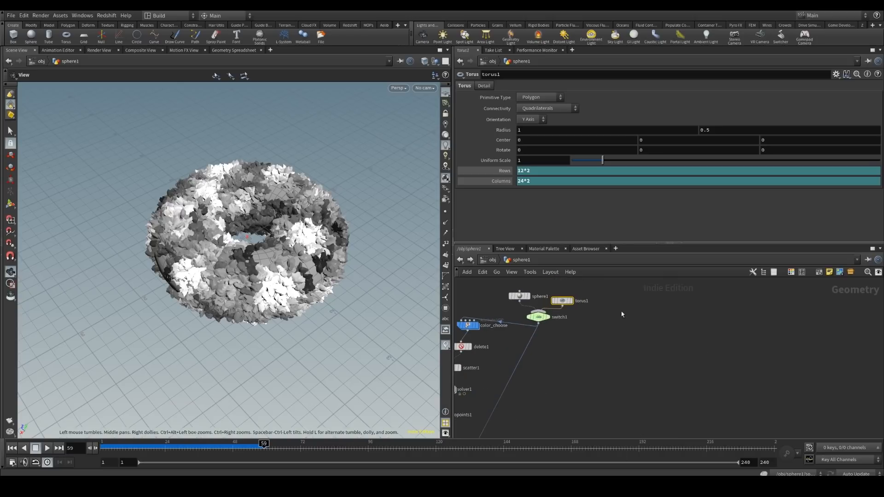
key("Tab")
type("test")
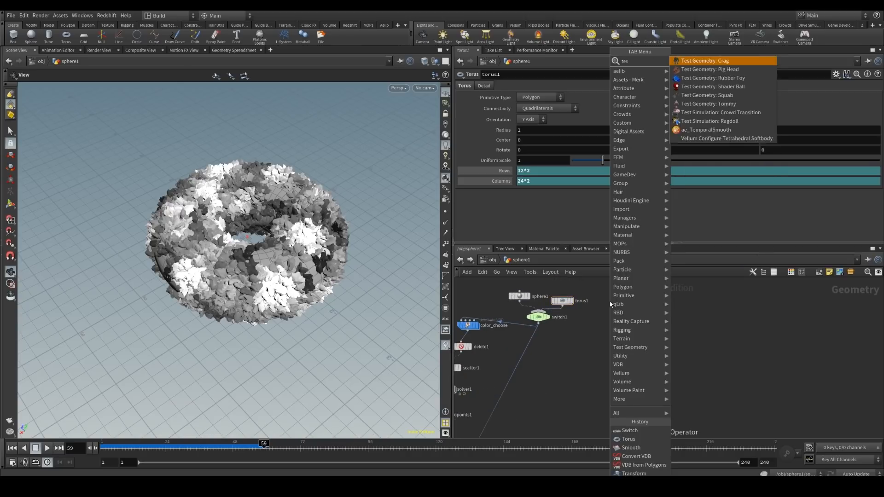
left_click(711, 86)
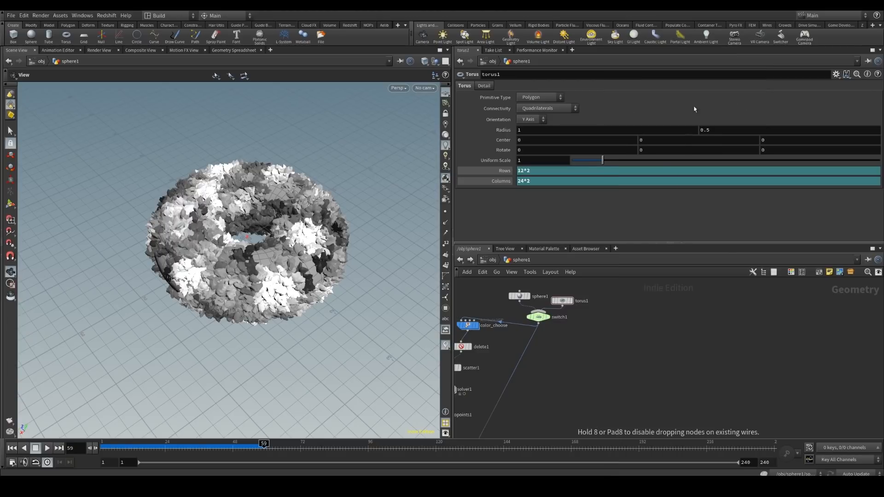
left_click(607, 303)
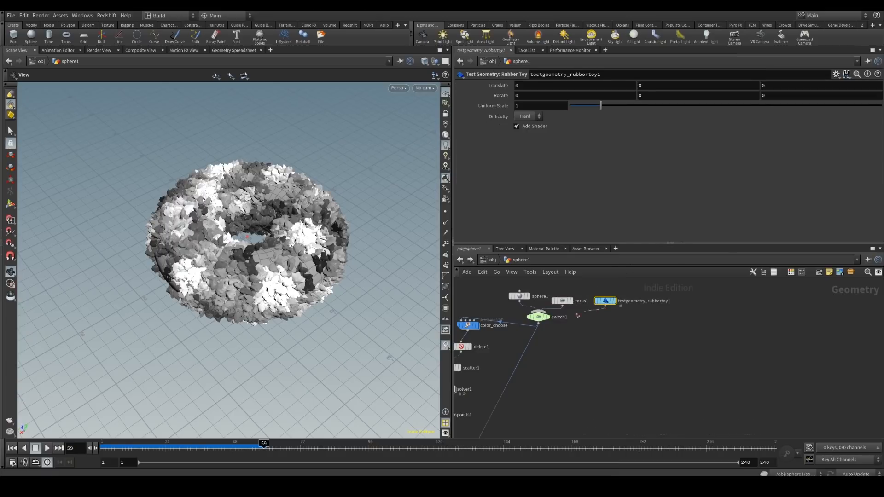
Set switch1's Select Input to 2 so the rubber toy becomes the base shape.
left_click(539, 318)
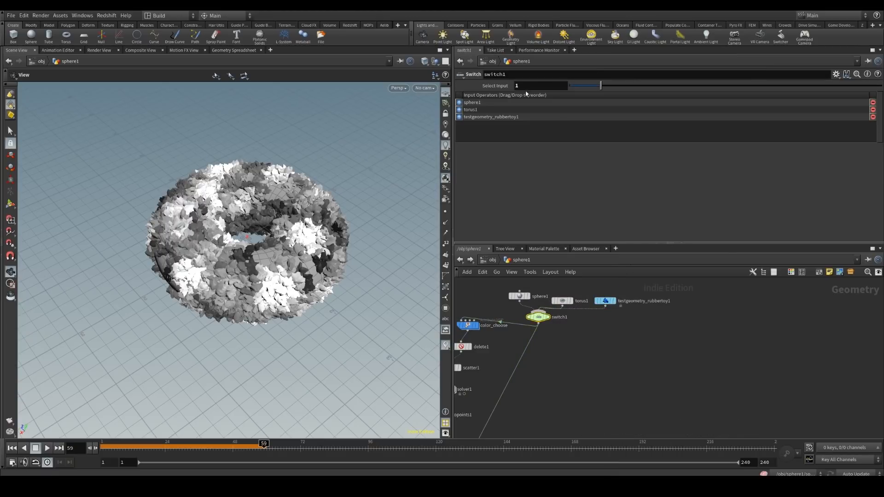
double_click(529, 85)
type("2")
key("Return")
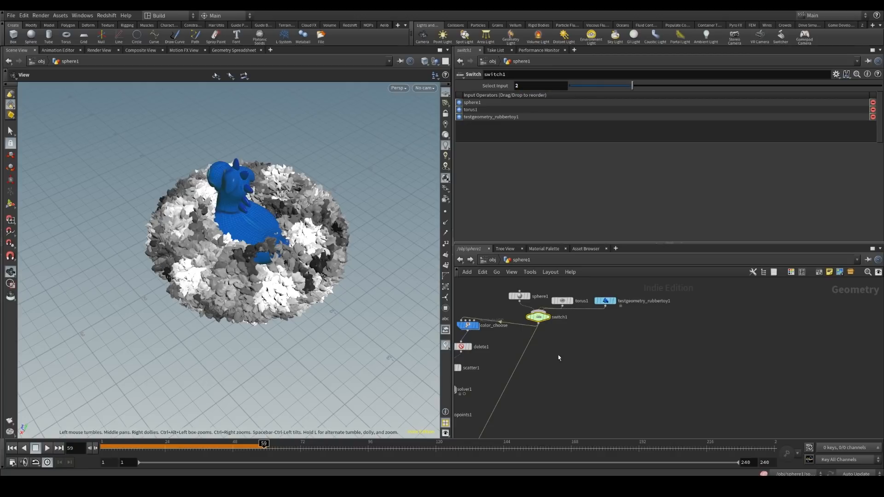
Turn off Add Shader on the rubber toy, return the animation to frame 1, and view the plain mesh.
left_click(606, 302)
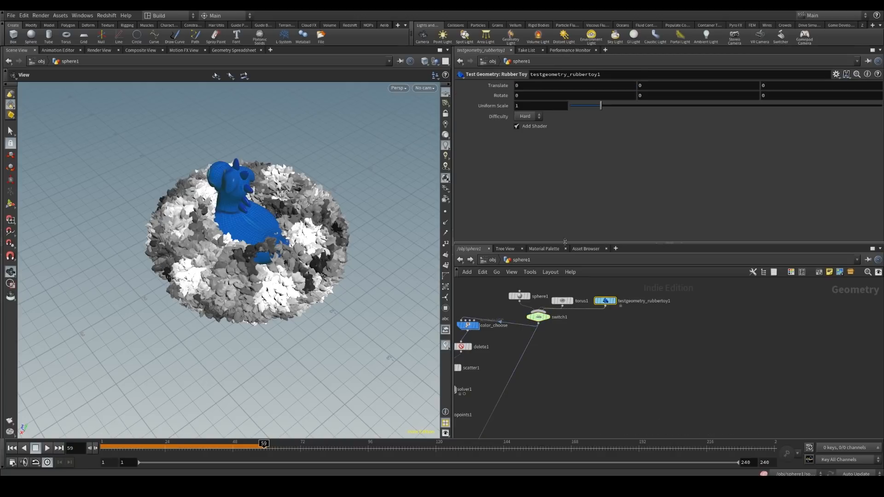
left_click(517, 126)
left_click(12, 448)
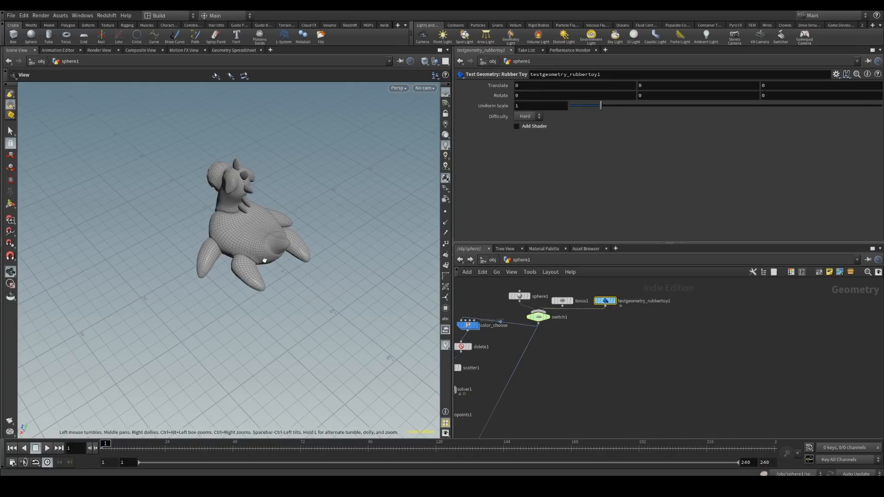
mouse_move(265, 260)
left_mouse_down()
mouse_move(332, 199)
mouse_move(293, 256)
mouse_move(271, 257)
left_mouse_up()
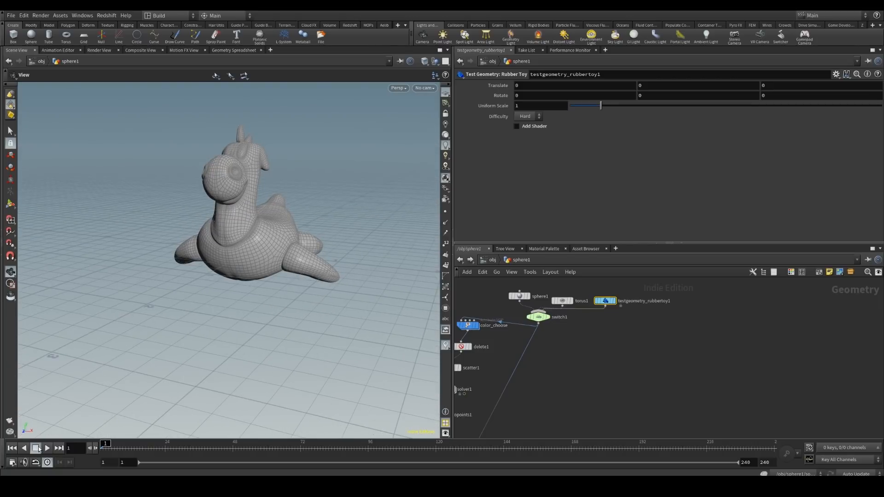
Play the growth animation on the rubber toy up to frame 23 and examine the scattered pieces up close.
left_click(47, 448)
left_click(47, 448)
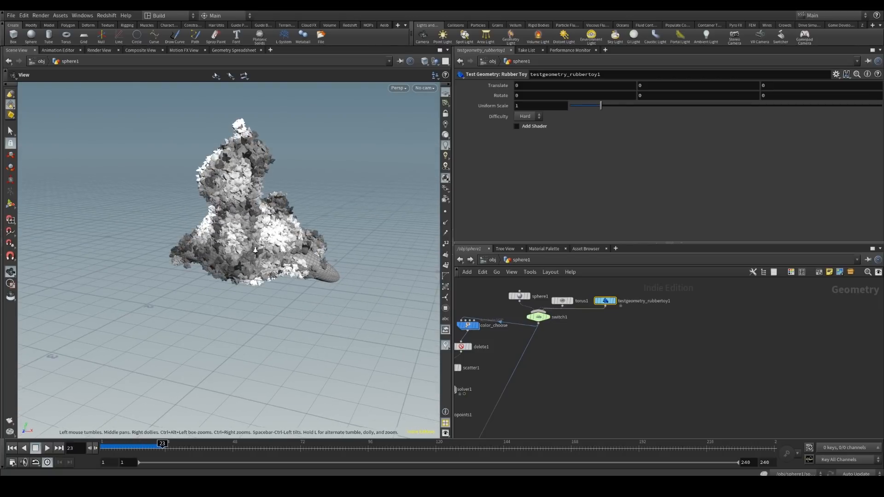
scroll(254, 250, "up", 4)
left_click_drag(255, 250, 352, 251)
middle_click_drag(352, 252, 335, 275)
Display the result of smooth1 and examine the smoothed growth mesh on the rubber toy.
middle_click_drag(616, 411, 700, 306)
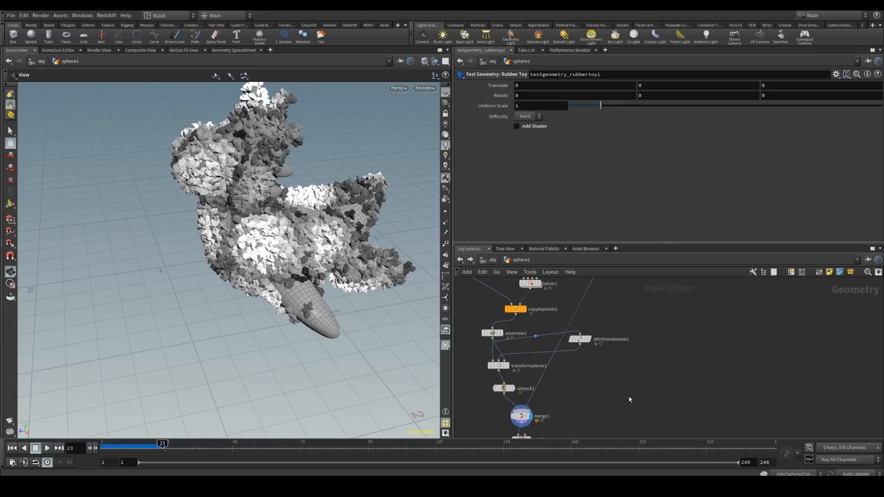
middle_click_drag(650, 412, 684, 324)
mouse_move(553, 396)
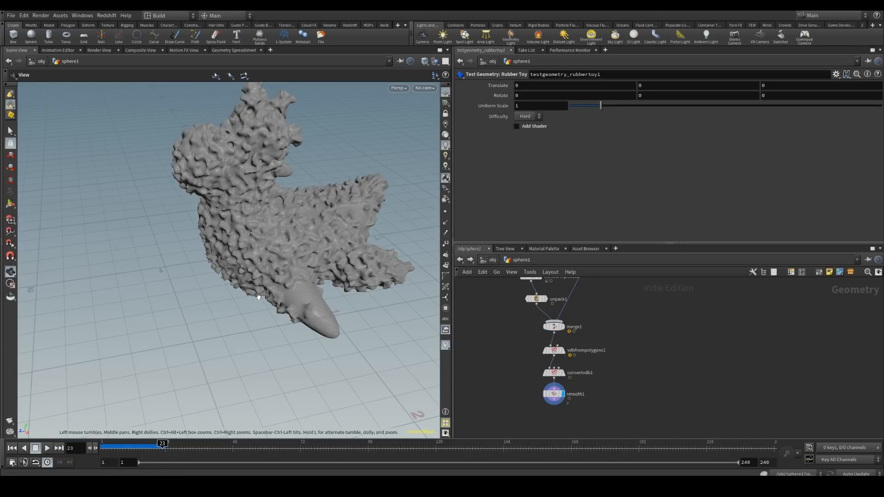
left_click_drag(276, 246, 389, 231)
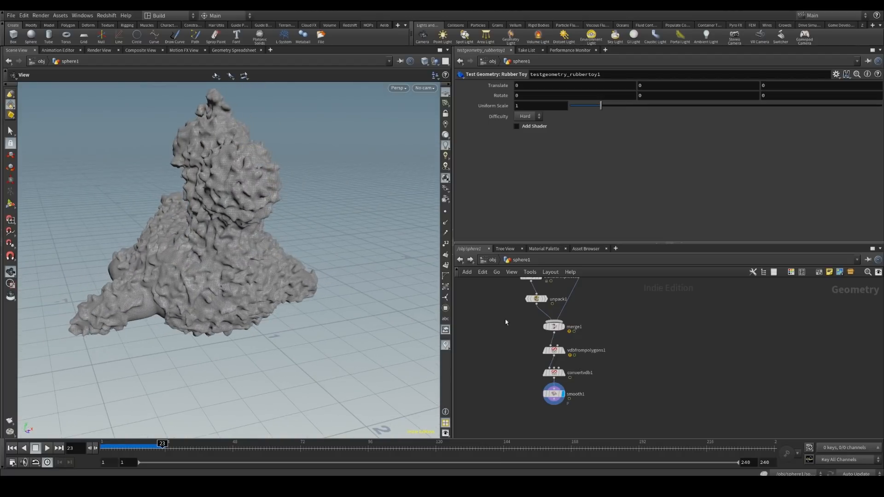
Display sphere2 and transform1 in turn to examine the source shape used for the copied growth pieces.
middle_click_drag(506, 322, 553, 396)
scroll(522, 301, "up", 3)
middle_click_drag(518, 281, 542, 387)
middle_click_drag(557, 346, 563, 398)
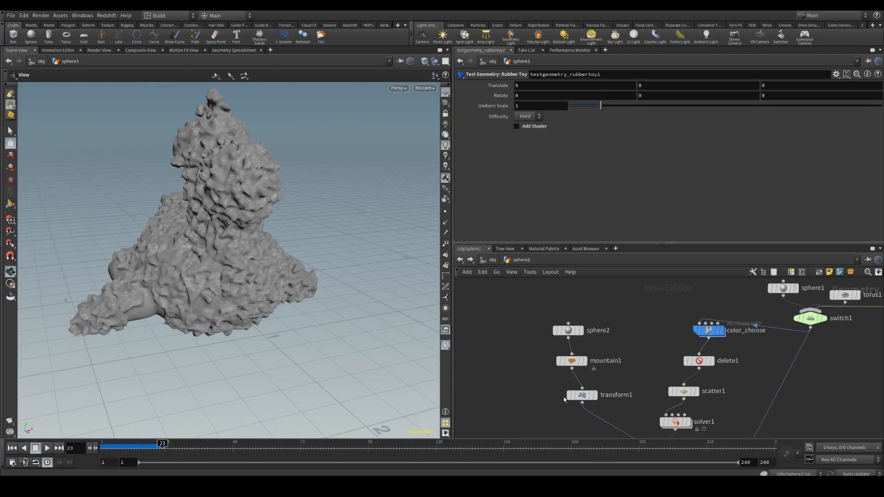
left_click(568, 330)
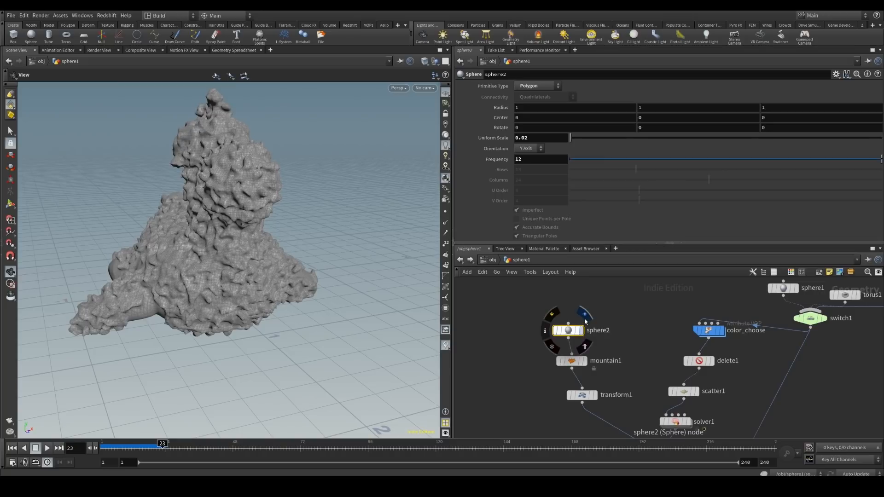
left_click(584, 316)
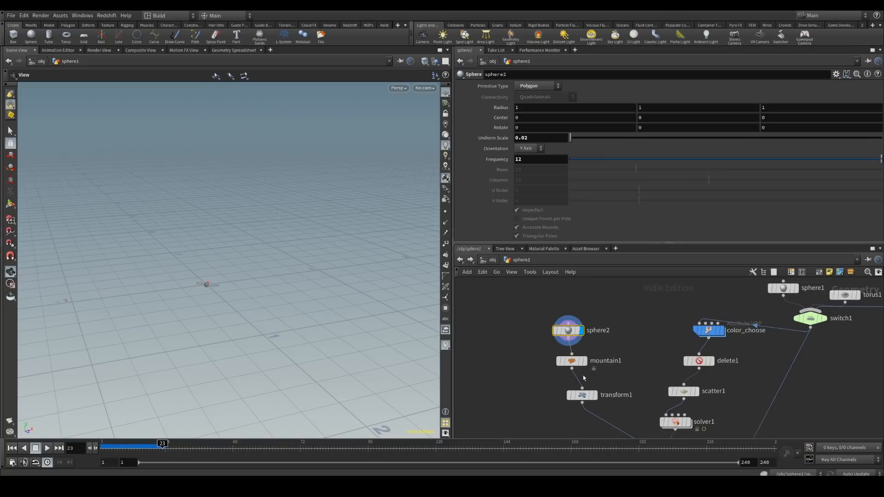
left_click(595, 395)
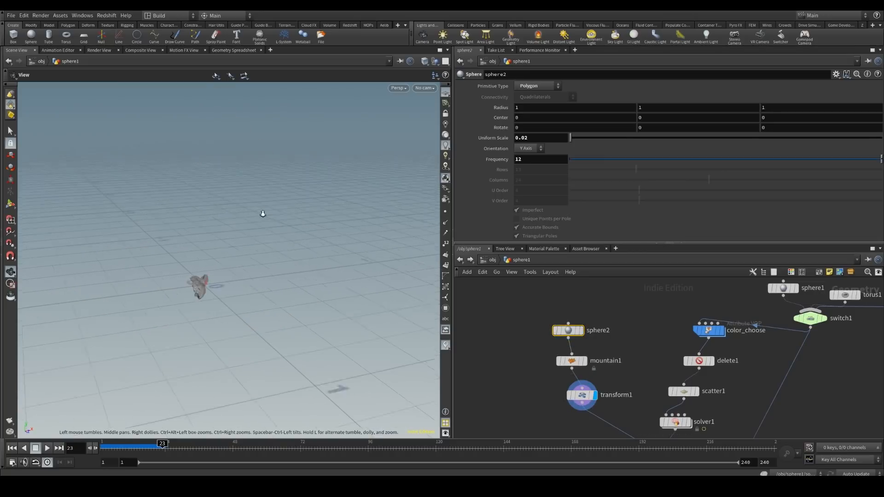
scroll(263, 214, "up", 2)
scroll(658, 343, "down", 5)
middle_click_drag(756, 399, 720, 276)
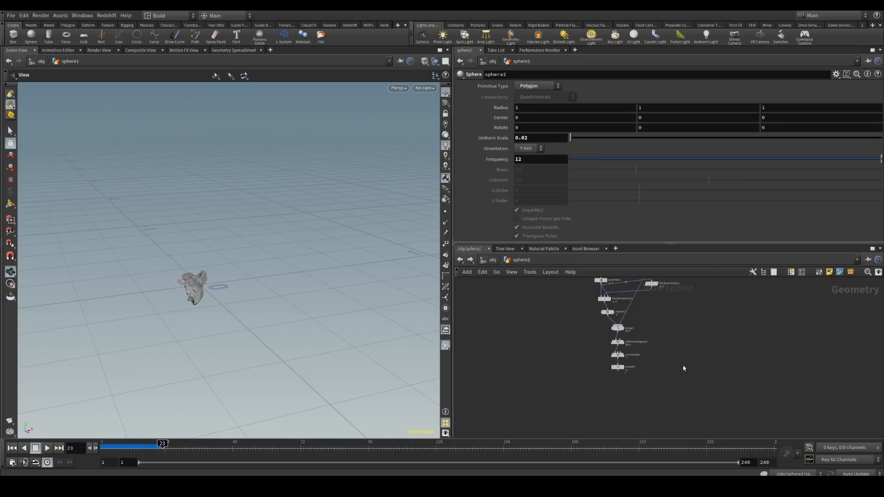
Return the display to the smoothed result at the end of the network and inspect the rubber toy growth from several sides.
left_click(624, 367)
right_click_drag(227, 218, 123, 344)
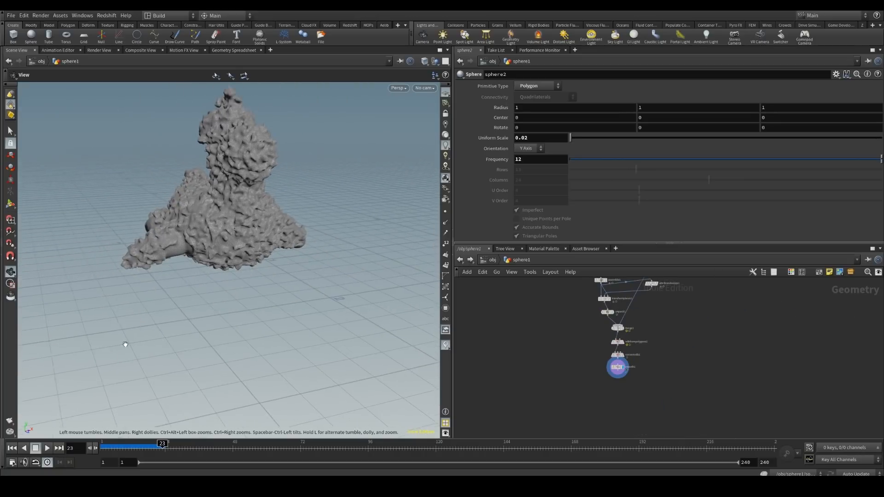
left_click_drag(123, 344, 117, 230)
middle_click_drag(294, 230, 256, 267)
left_click_drag(275, 303, 317, 262)
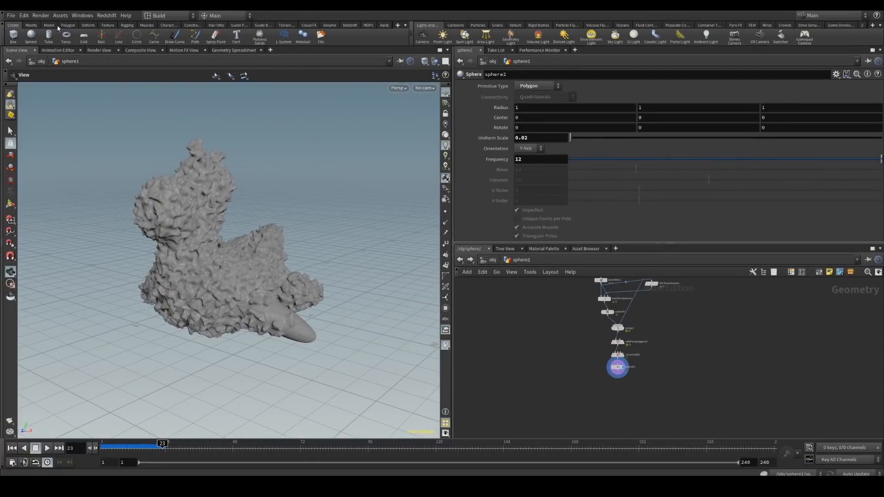
Open the Alembic export options and set the valid frame range to Export Frame Range.
left_click(11, 16)
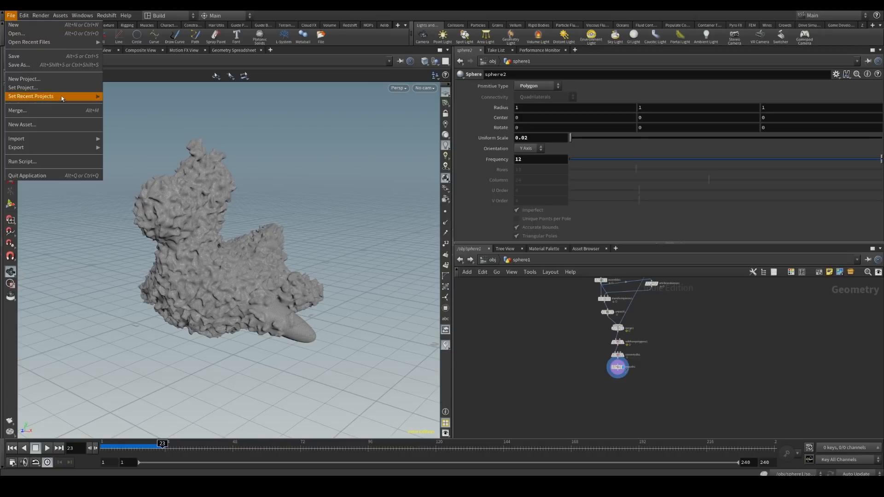
mouse_move(67, 141)
left_click(115, 147)
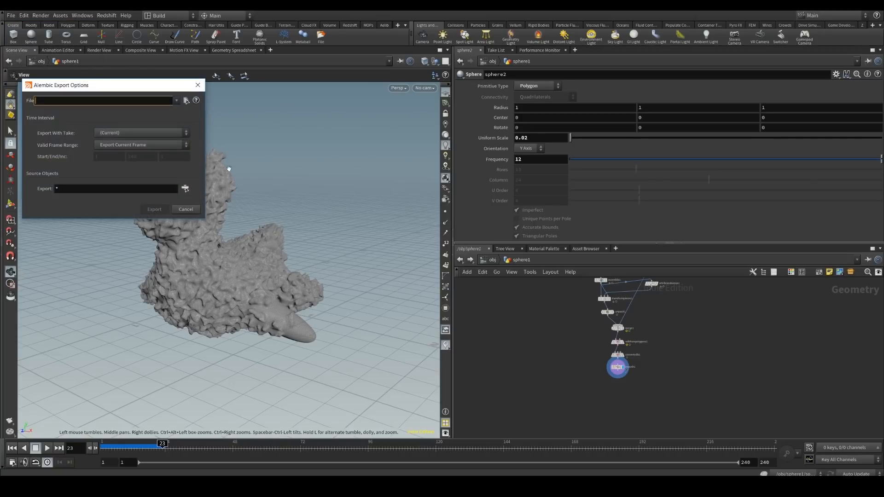
left_click_drag(107, 81, 309, 74)
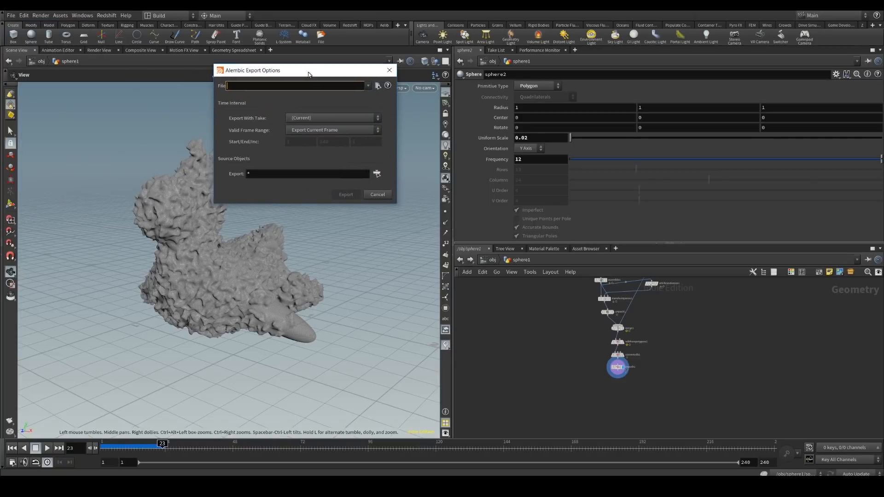
left_click(304, 131)
left_click(306, 145)
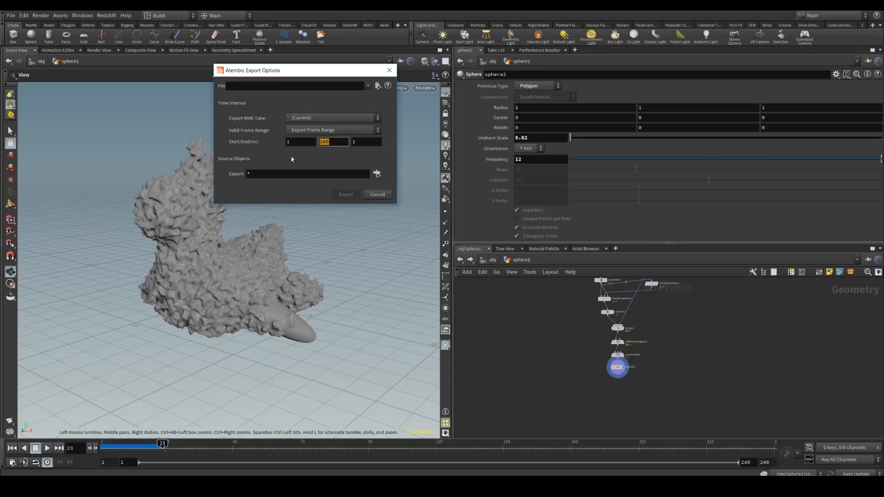
left_click(260, 86)
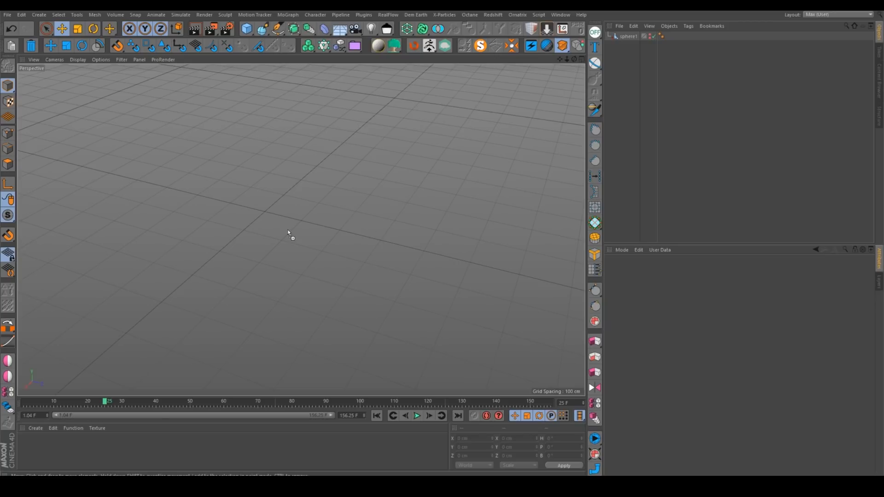
Switch to Cinema 4D and import the exported Alembic file of the growing sphere.
left_click_drag(289, 234, 289, 234)
left_click(274, 325)
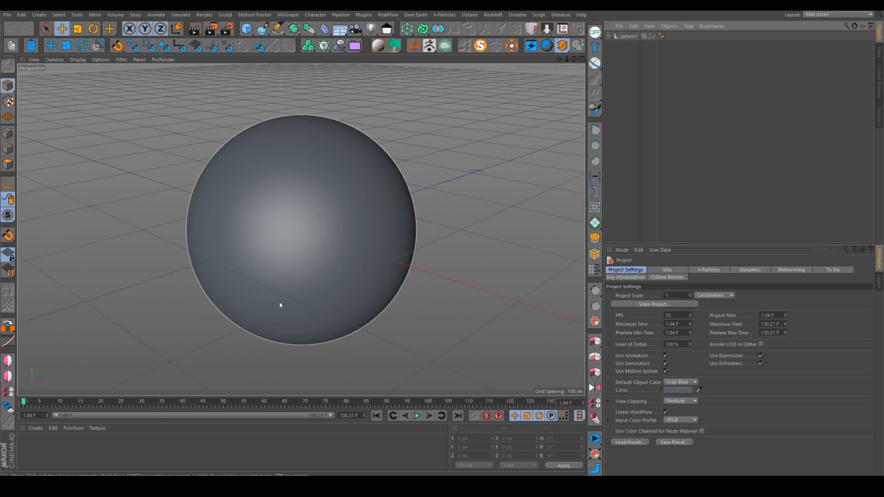
Scrub and play the imported growth animation from the start, stop it at frame 83 and view the sphere from another angle.
left_click_drag(39, 403, 255, 403)
left_click_drag(339, 246, 435, 236, "alt")
left_click(377, 415)
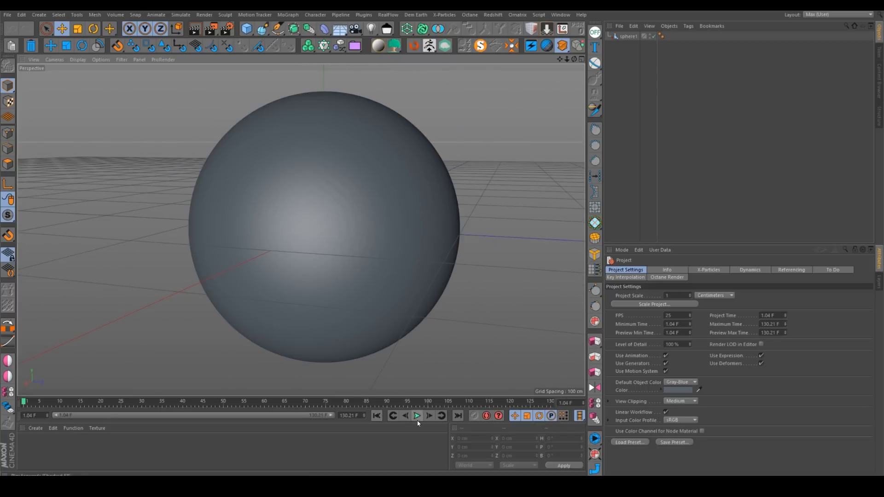
key("F8")
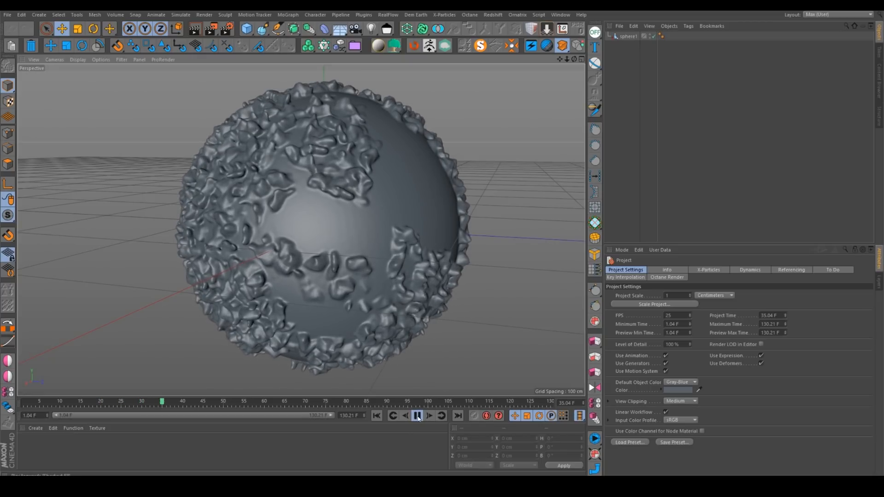
left_click_drag(337, 404, 358, 404)
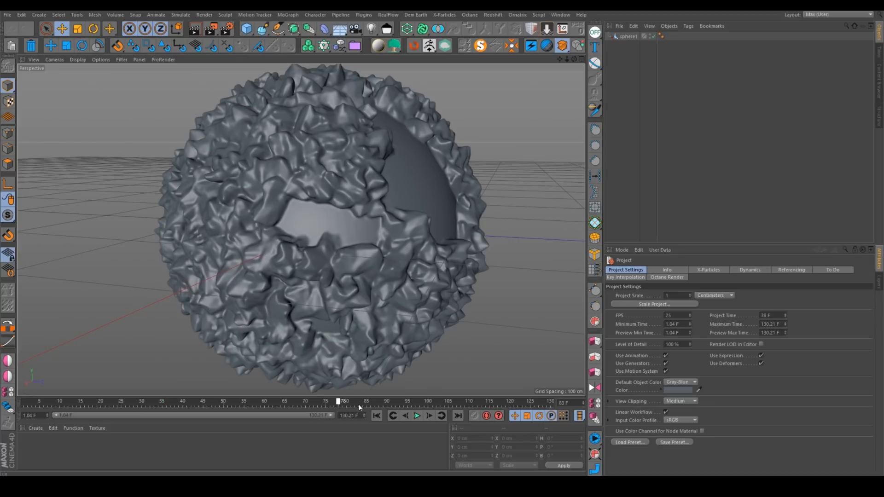
left_click_drag(364, 217, 339, 251, "alt")
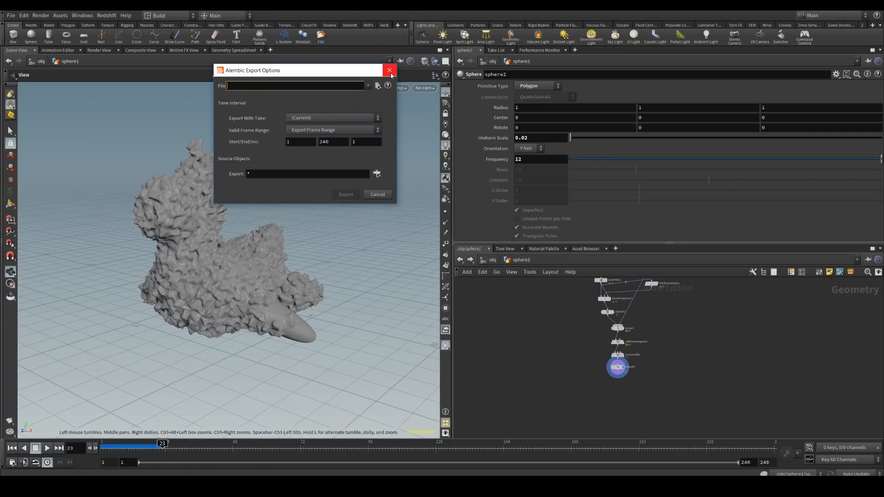
Close the Alembic export options in Houdini, switch back to Cinema 4D and frame the whole sphere in the viewport.
left_click(389, 70)
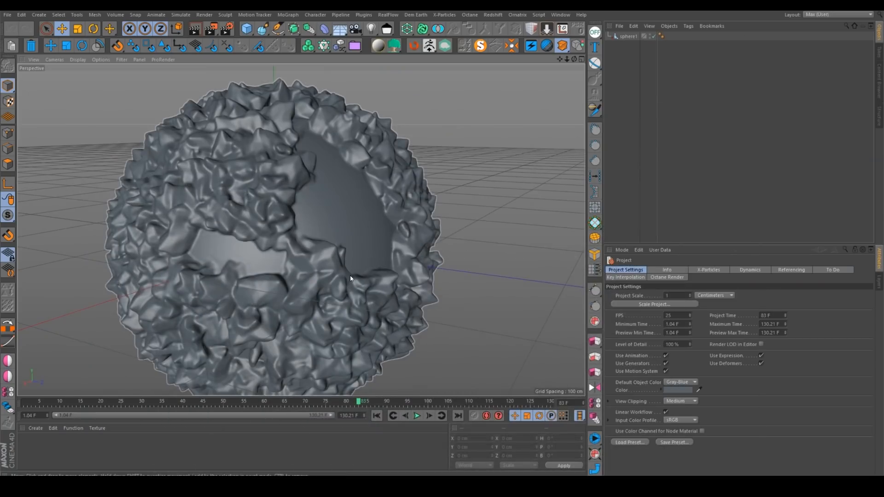
middle_click_drag(351, 279, 400, 223, "alt")
right_click_drag(401, 223, 357, 223, "alt")
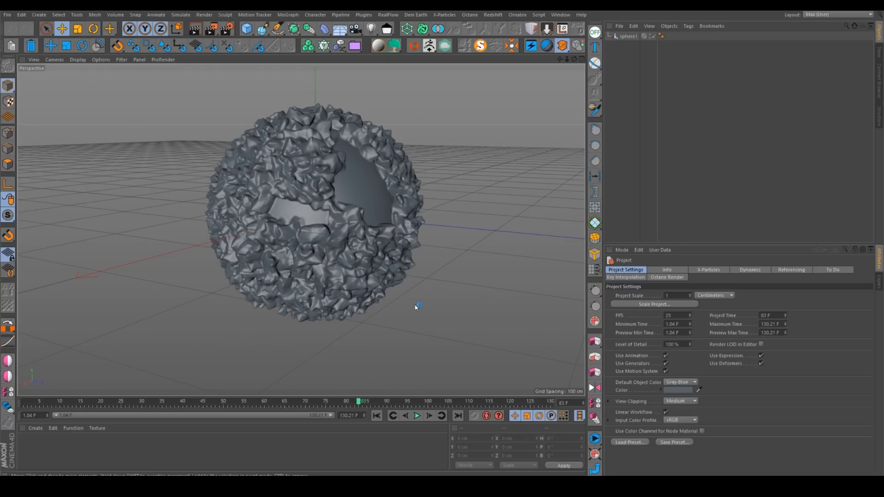
Check the graphics card readings in MSI Afterburner and minimize its window.
key("alt+Tab")
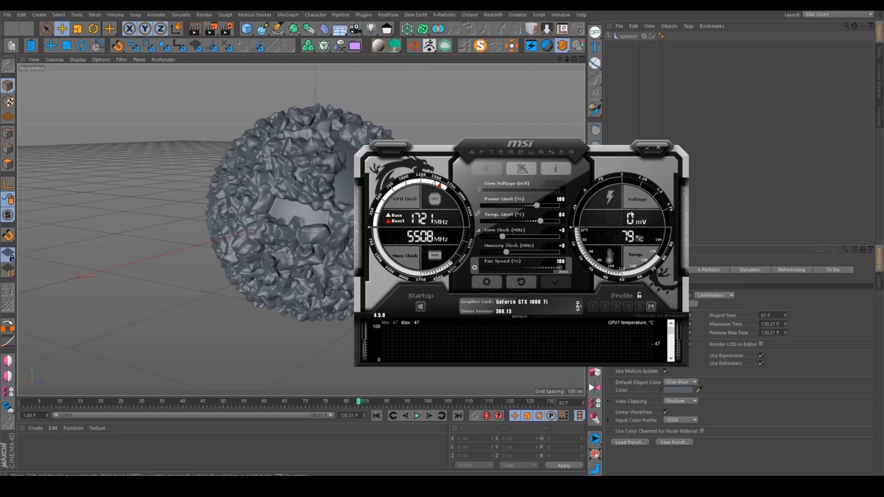
left_click(643, 147)
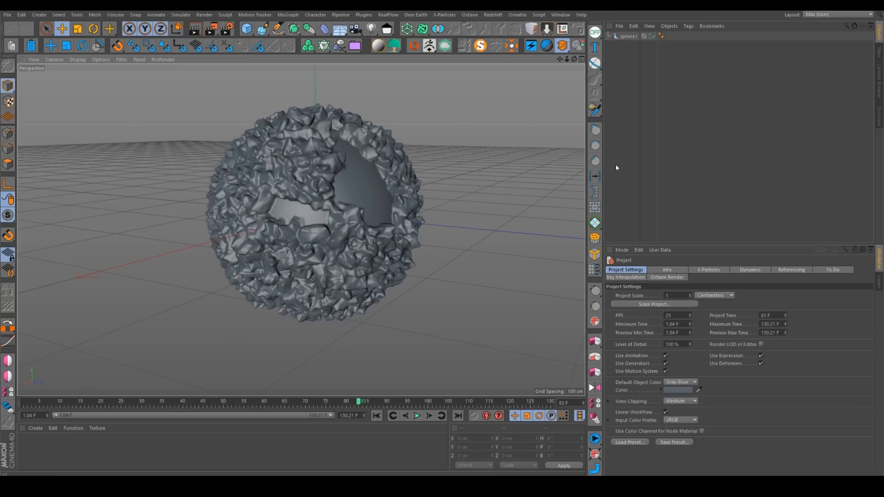
Open the Octane Live Viewer, narrow its window beside the model, start the live render and reframe the sphere.
left_click(470, 14)
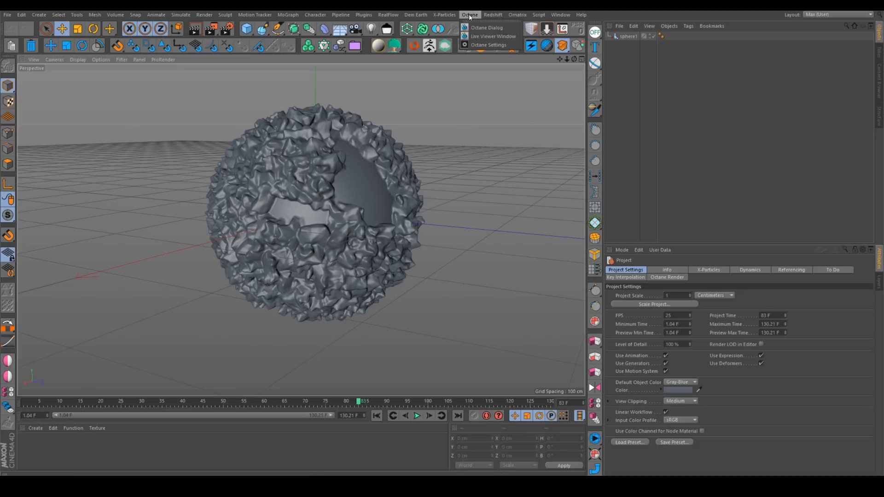
left_click(481, 36)
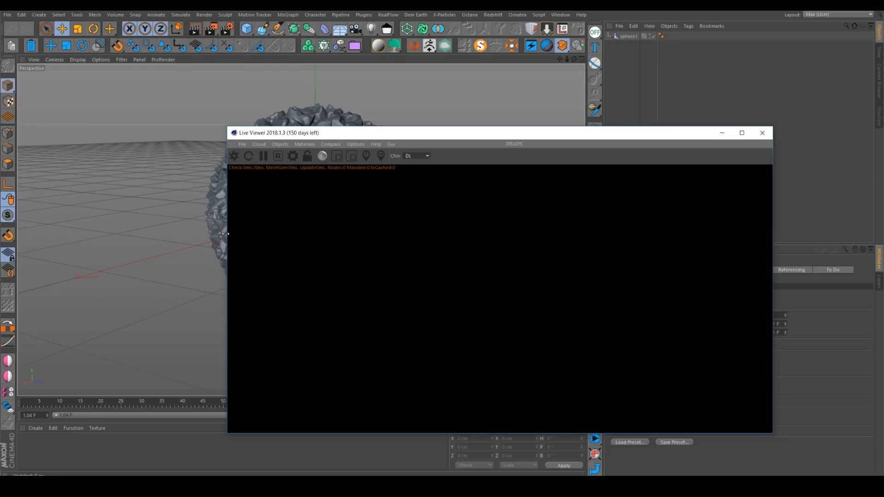
left_click_drag(225, 233, 457, 232)
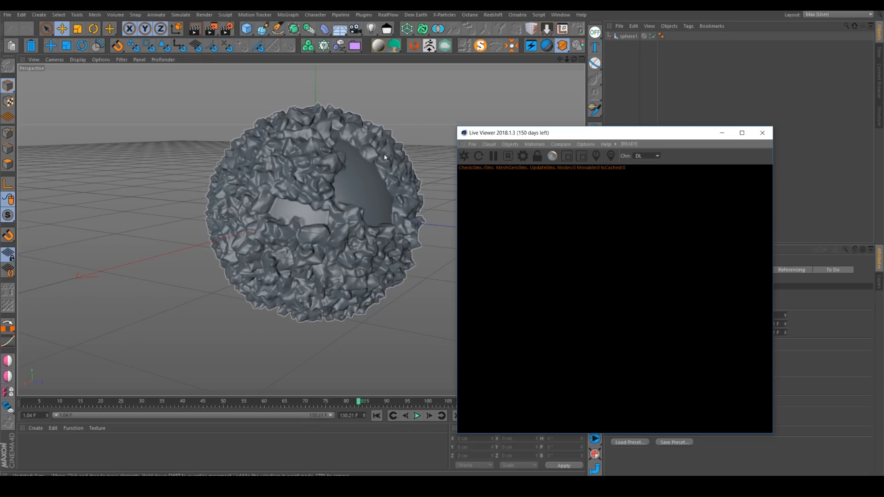
left_click(464, 156)
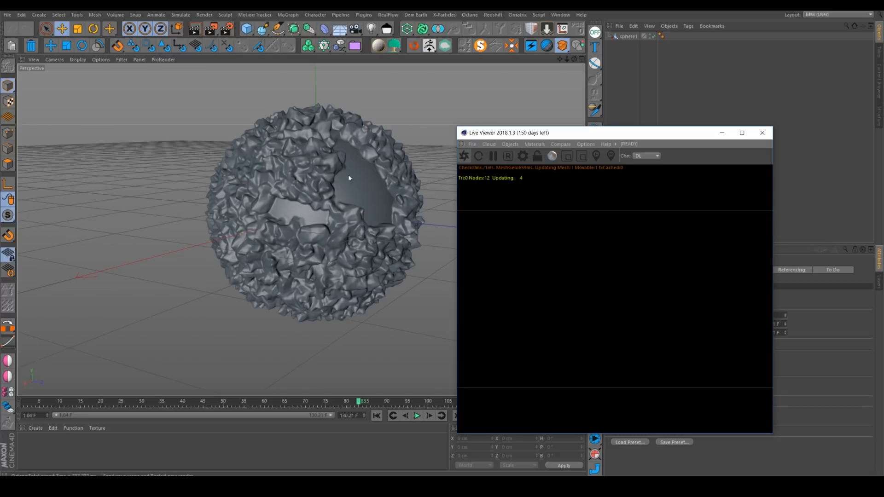
middle_click_drag(346, 213, 316, 230, "alt")
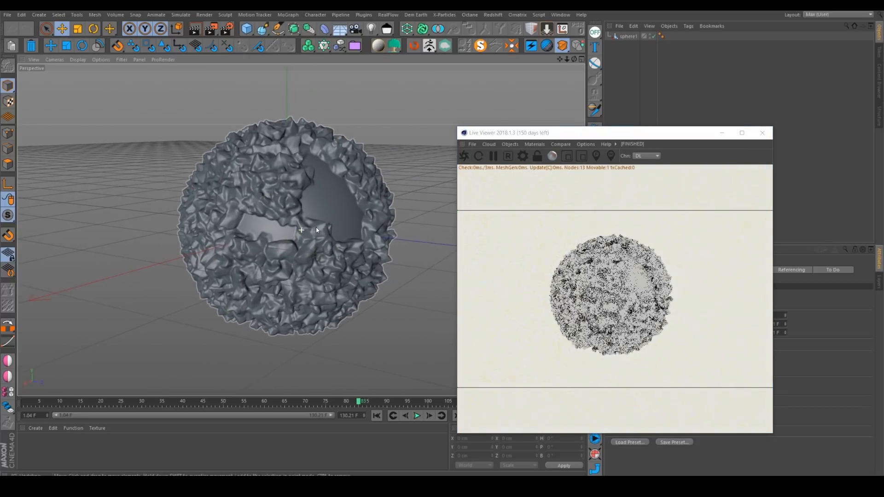
right_click_drag(317, 231, 322, 219, "alt")
middle_click_drag(322, 219, 336, 215, "alt")
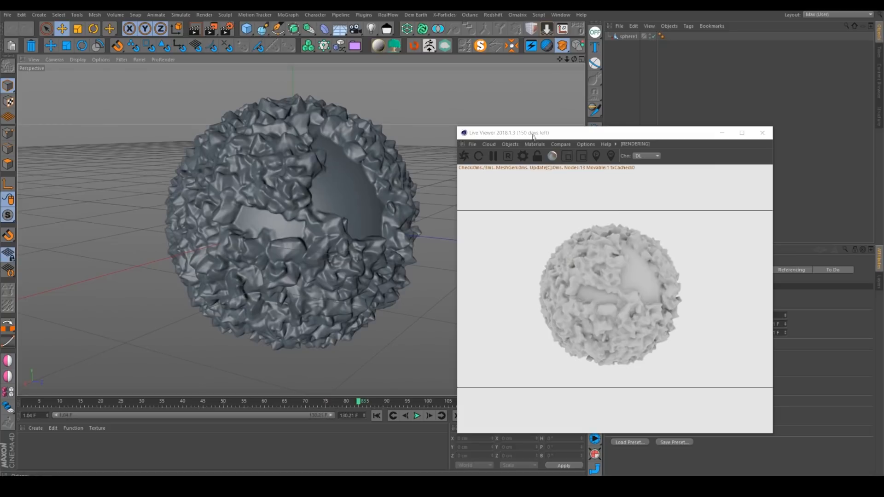
Add an Octane Hdri Environment to the scene and move the Live Viewer clear of the object list.
left_click(509, 144)
left_click(525, 162)
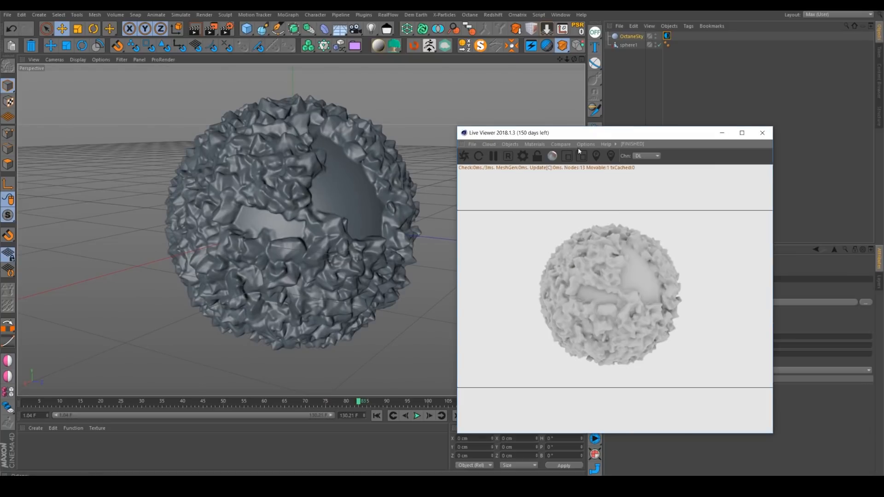
left_click_drag(601, 133, 348, 104)
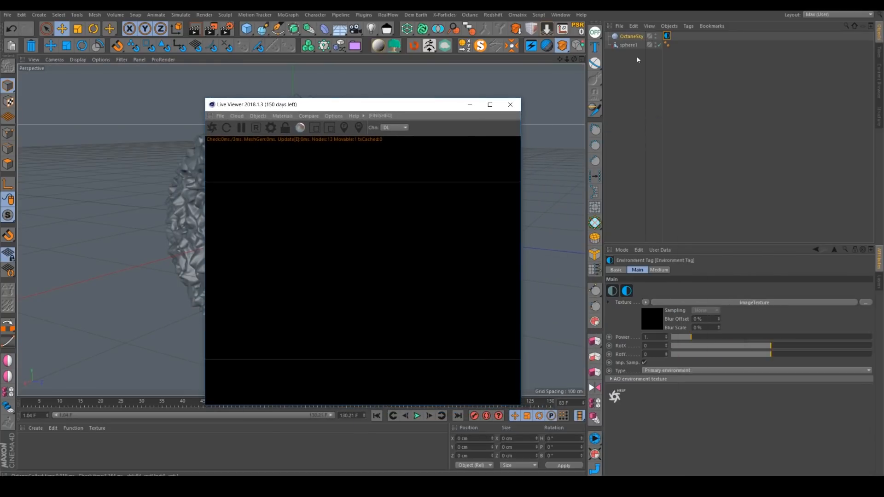
Add an HDRI Link tag to the OctaneSky object and link it to the environment's image texture.
right_click(626, 36)
left_click(642, 217)
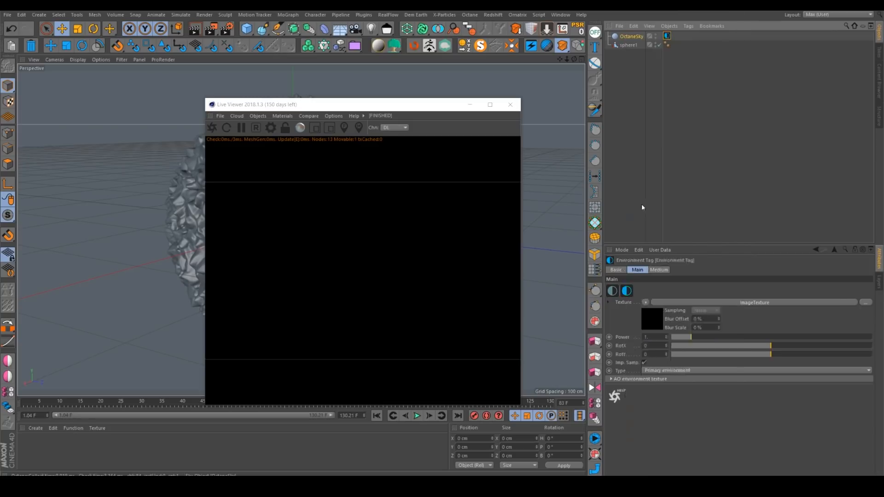
left_click(675, 36)
left_click(743, 303)
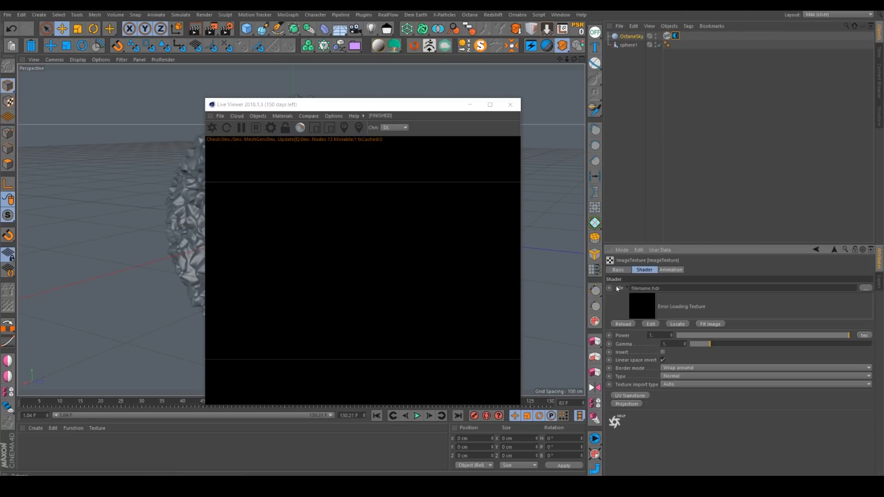
left_click(666, 36)
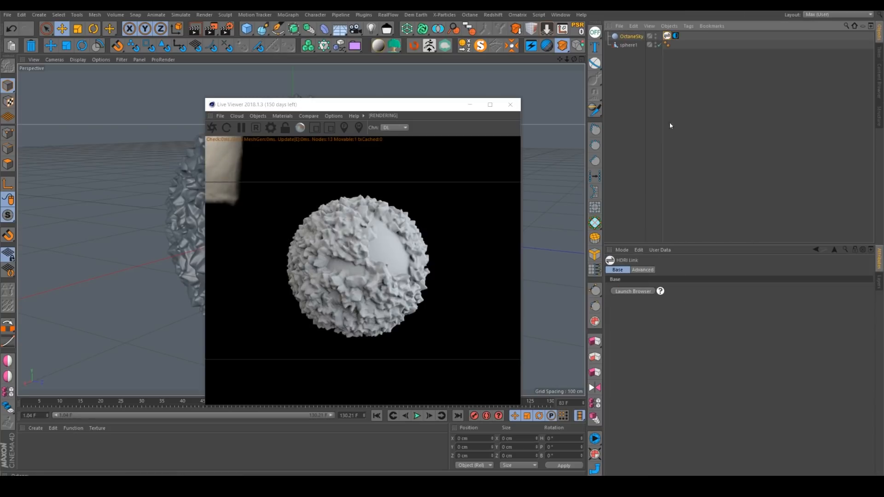
Load HDRI STUDIO vol2 044 from the Pro Studios pack as the environment image, and minimize the HDRI Browser.
left_click(634, 291)
left_click(619, 293)
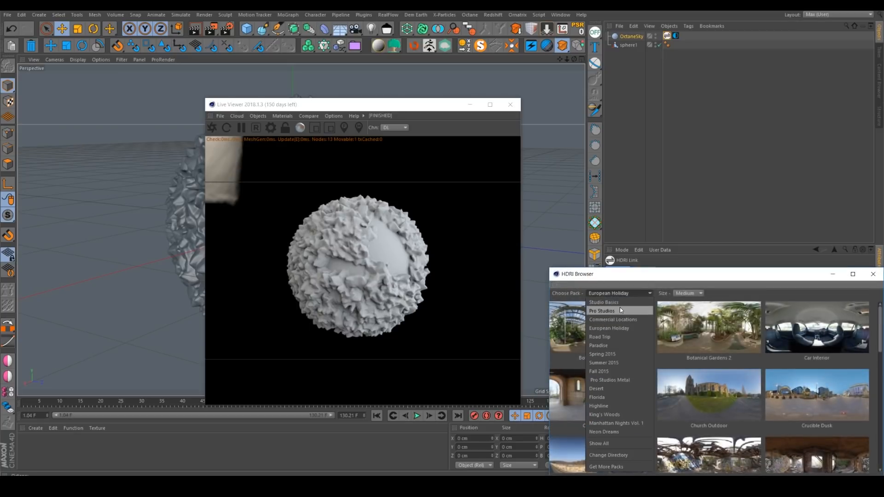
left_click(619, 307)
left_click_drag(670, 272, 609, 146)
scroll(652, 247, "down", 10)
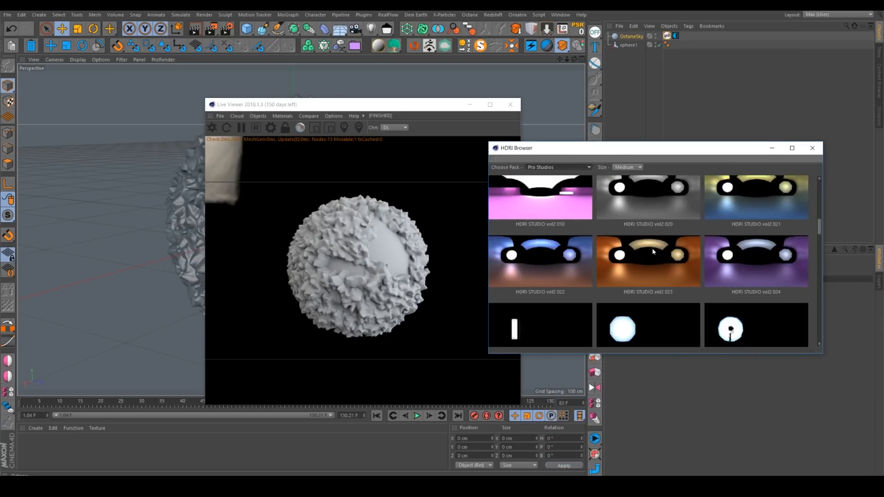
scroll(652, 248, "down", 5)
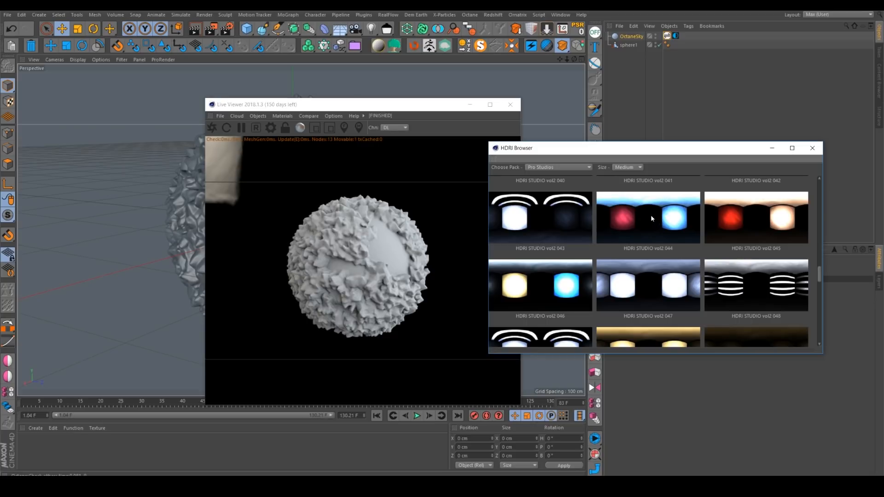
left_click(650, 215)
scroll(665, 234, "down", 1)
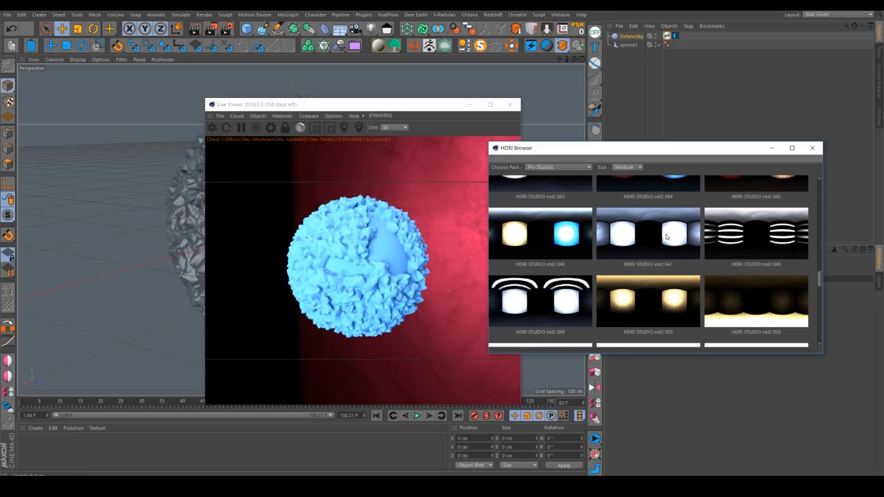
scroll(671, 245, "up", 3)
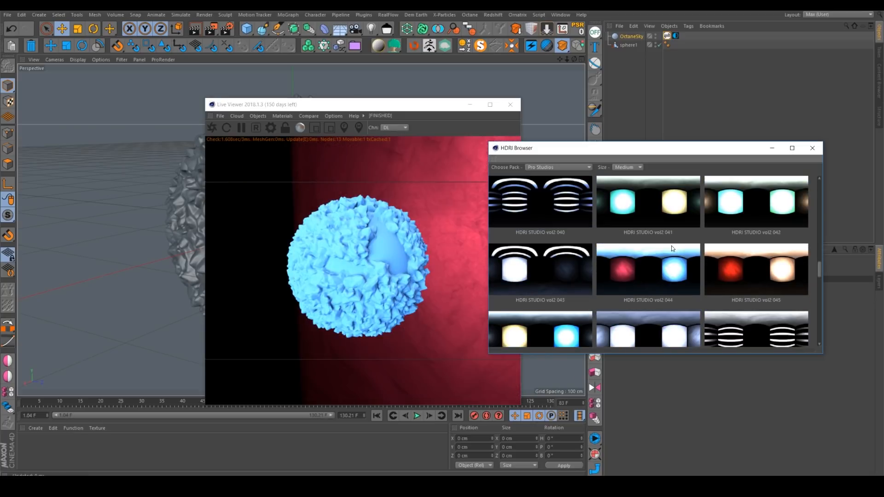
left_click(773, 149)
Add an Octane Texture Environment and set its type to Visible environment.
left_click(258, 115)
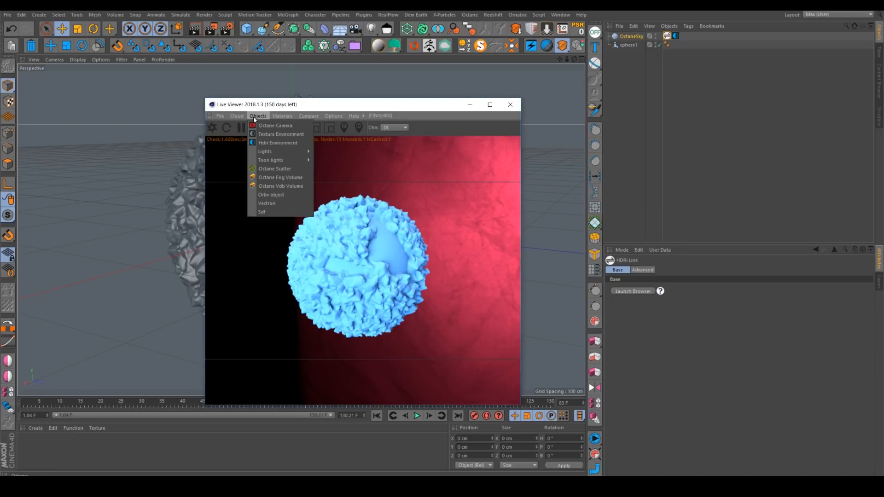
left_click(271, 134)
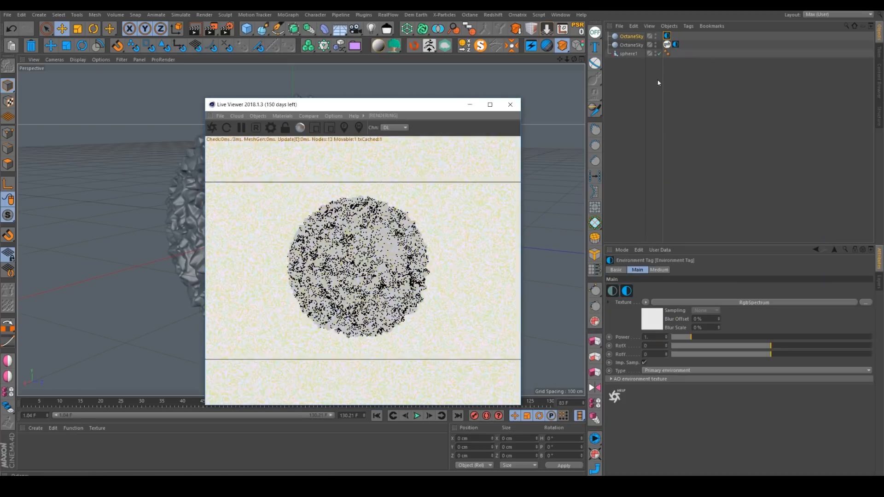
left_click(669, 371)
left_click(672, 378)
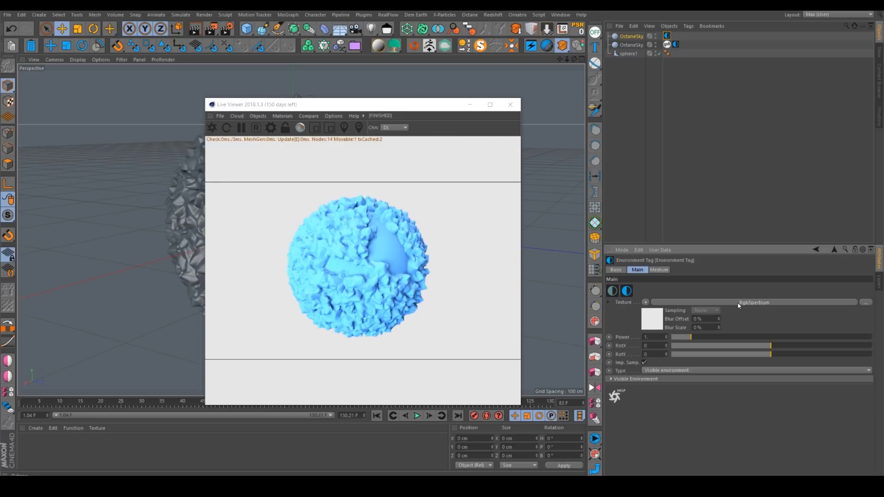
Set the visible environment's RgbSpectrum texture color to black.
left_click(737, 303)
left_click(633, 297)
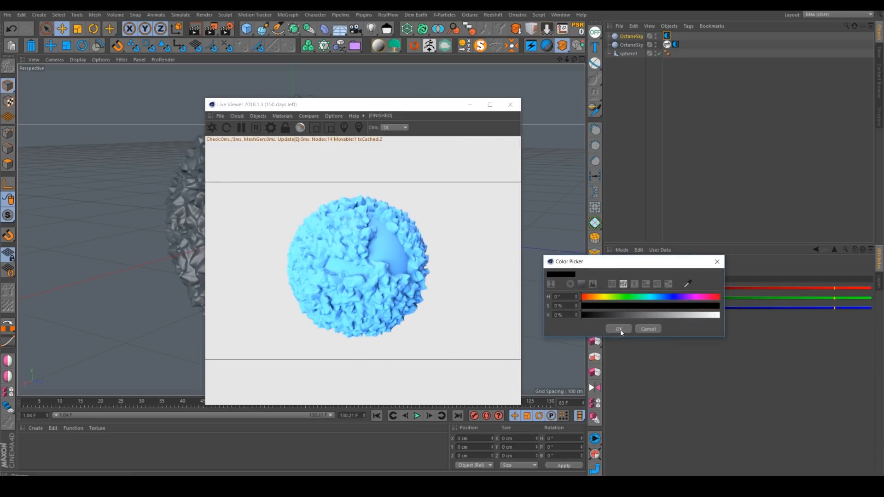
left_click(618, 328)
scroll(350, 279, "up", 3)
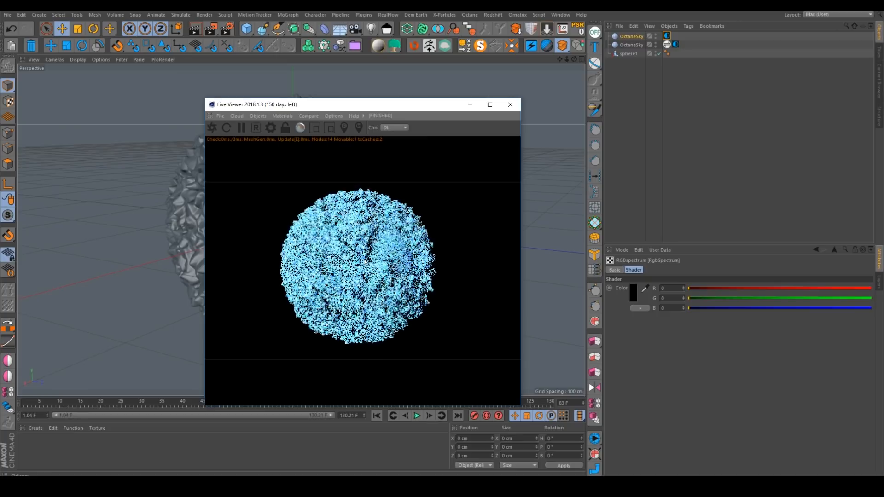
right_click_drag(352, 279, 367, 275)
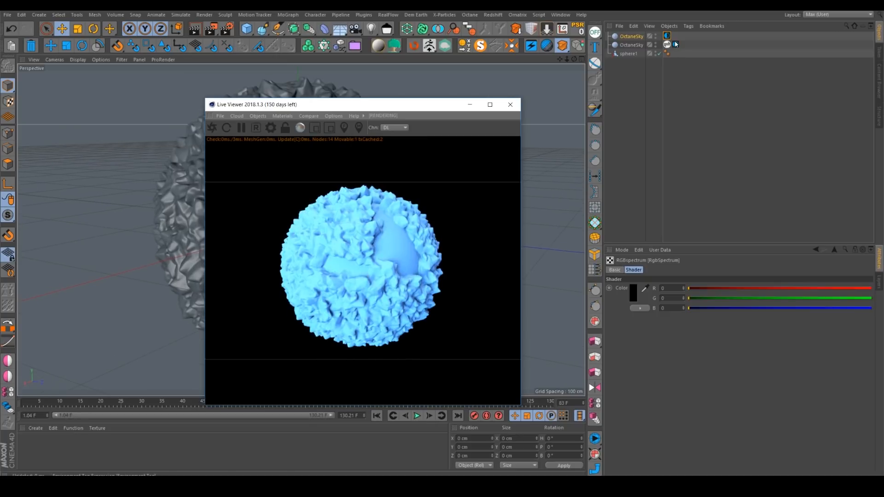
Rotate the primary HDRI environment to about RotX -0.6 and RotY -0.9, and set its power to 2.
left_click(675, 43)
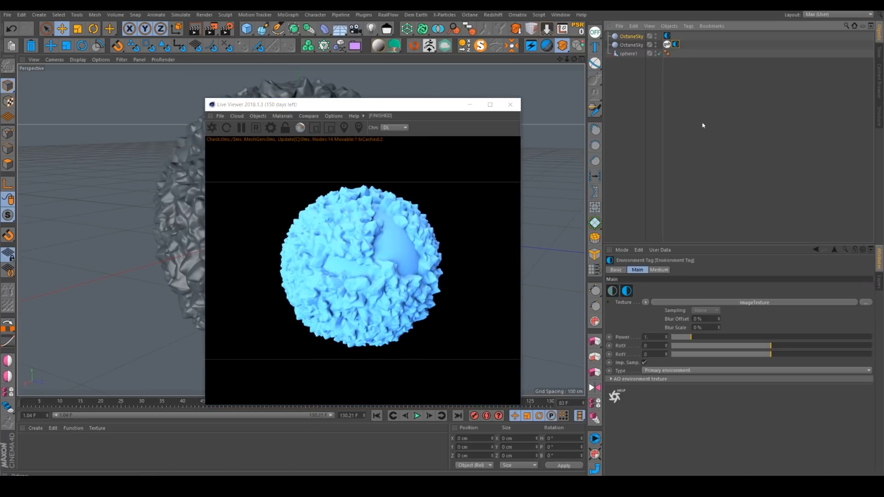
left_click_drag(767, 345, 683, 354)
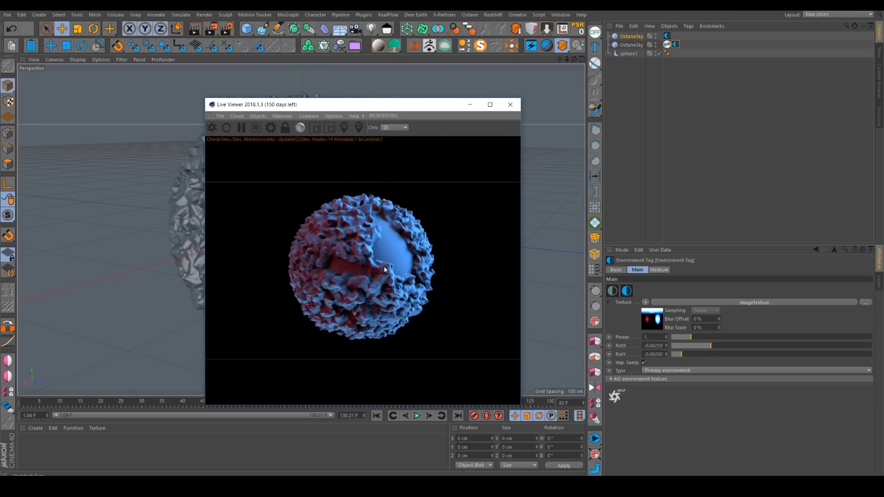
left_click(667, 44)
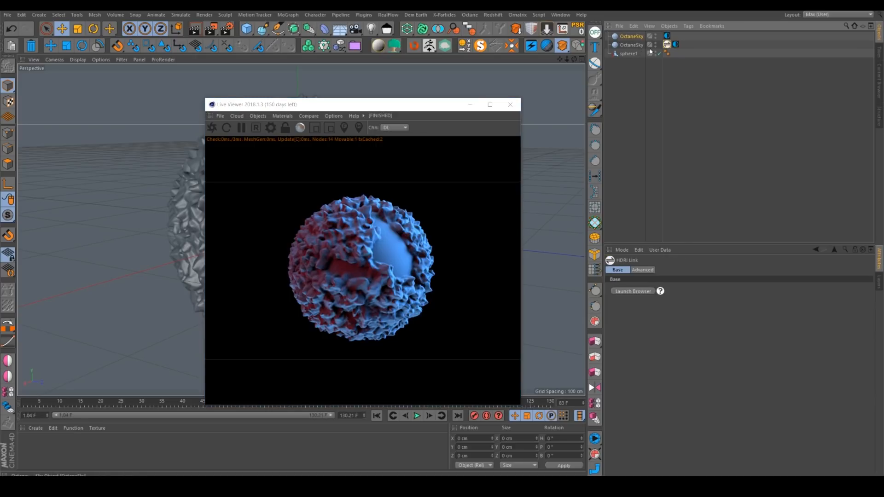
left_click(675, 44)
double_click(654, 337)
type("2")
key("Return")
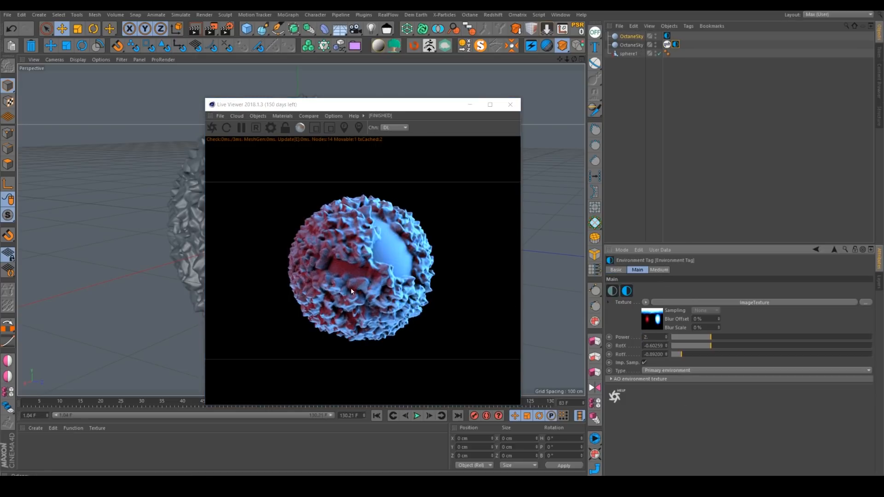
Move the Live Viewer aside and create a Glossy material on the rendered sphere mesh.
left_click_drag(366, 103, 580, 77)
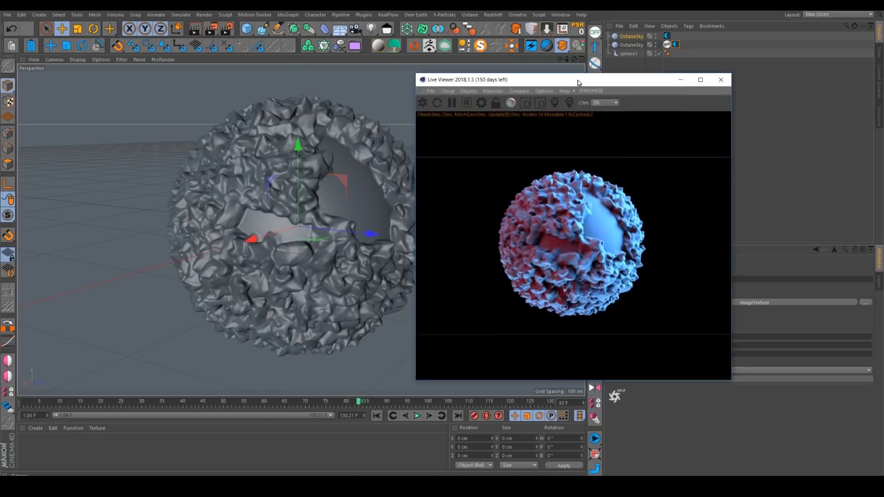
right_click(572, 204)
mouse_move(598, 207)
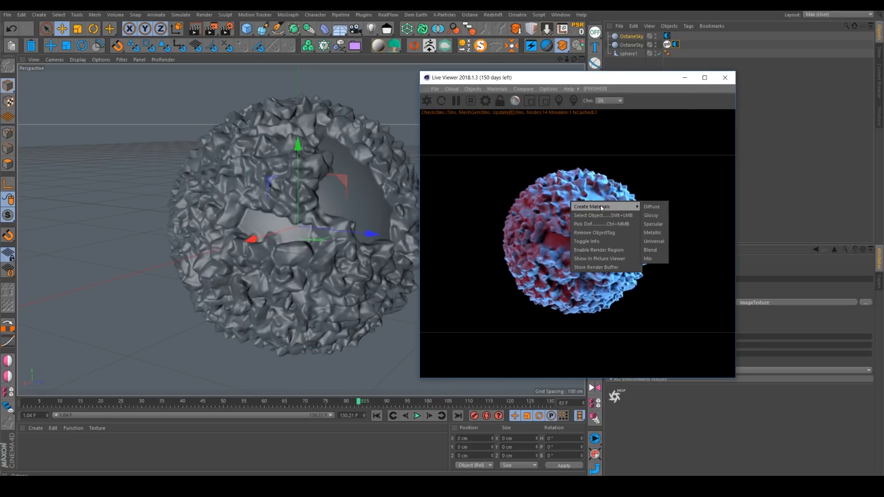
left_click(651, 215)
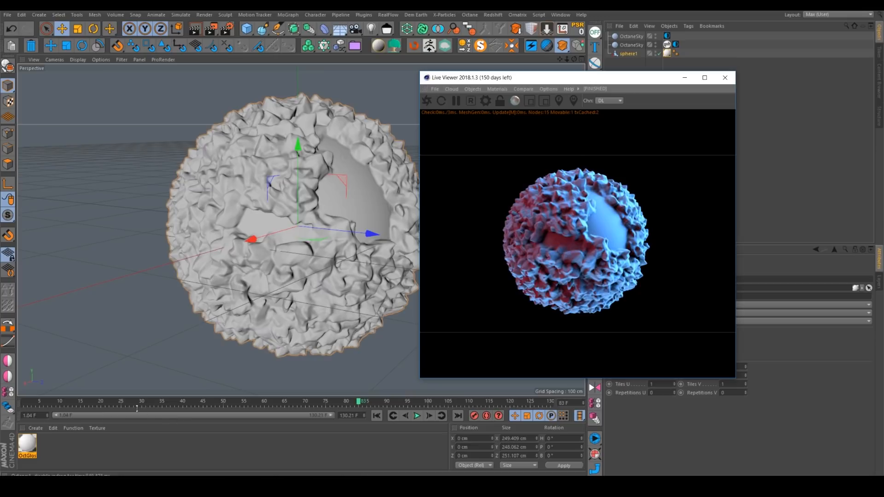
Open the glossy material in the Octane Node Editor, add a Mix material, and connect the glossy material to its Material1 input.
double_click(27, 443)
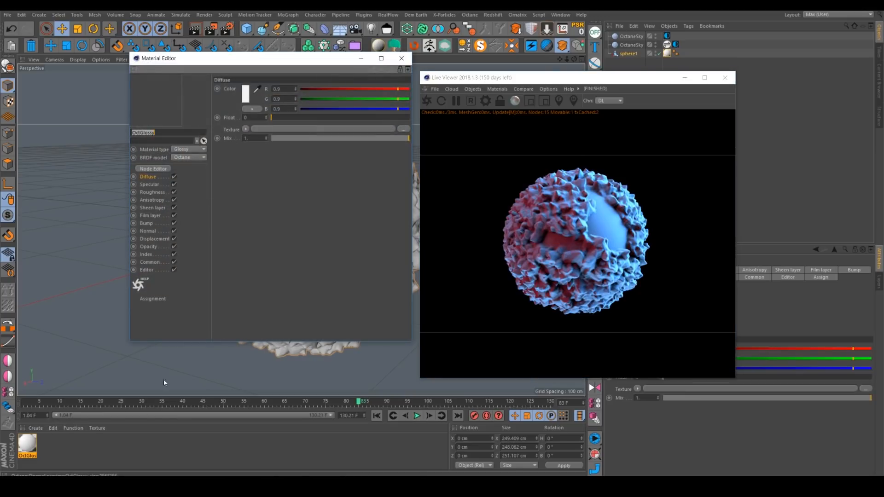
left_click(166, 169)
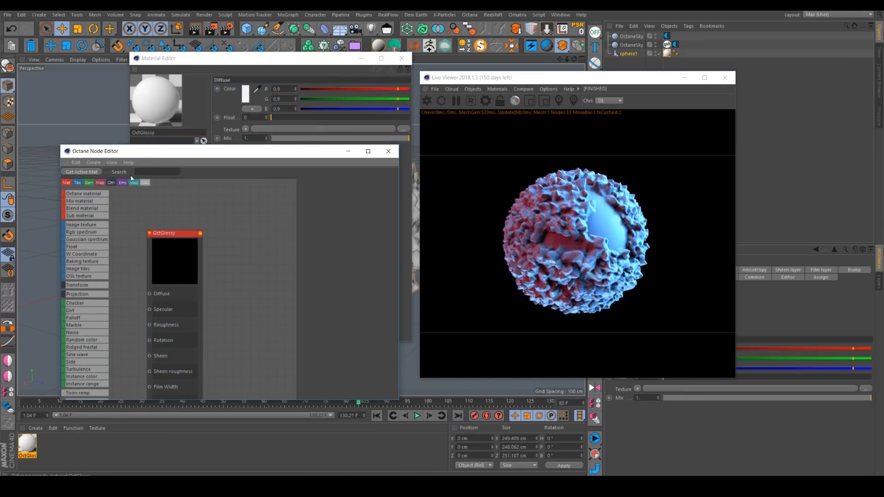
left_click_drag(79, 202, 237, 246)
scroll(211, 290, "down", 4)
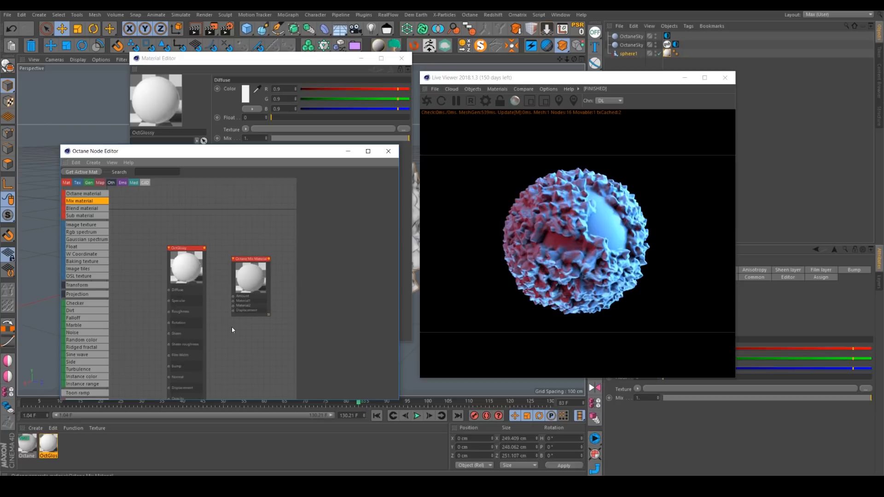
left_click_drag(176, 194, 205, 247)
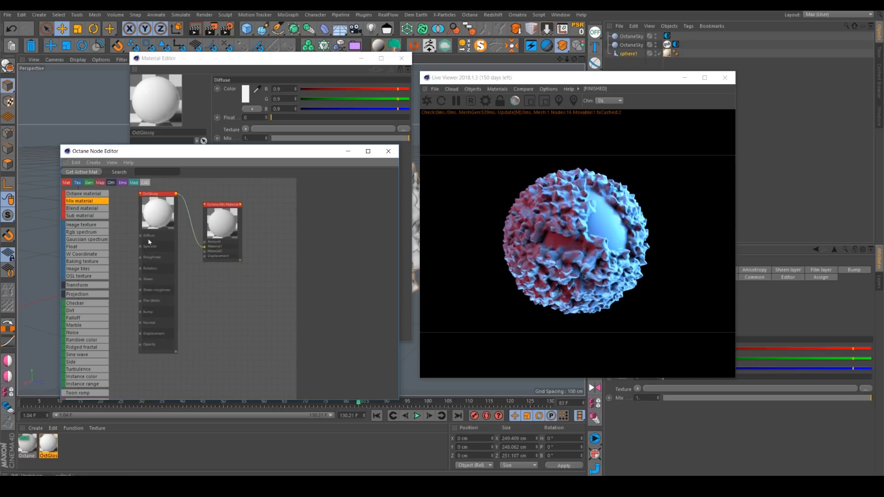
Add an Octane material connected to the mix's Material2 input, and replace sphere1's material with the mix.
left_click_drag(83, 194, 204, 251)
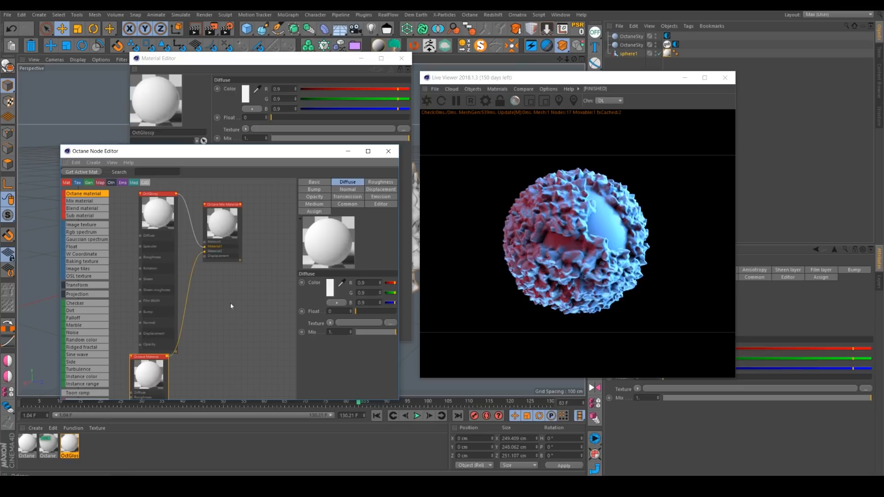
left_click(59, 438)
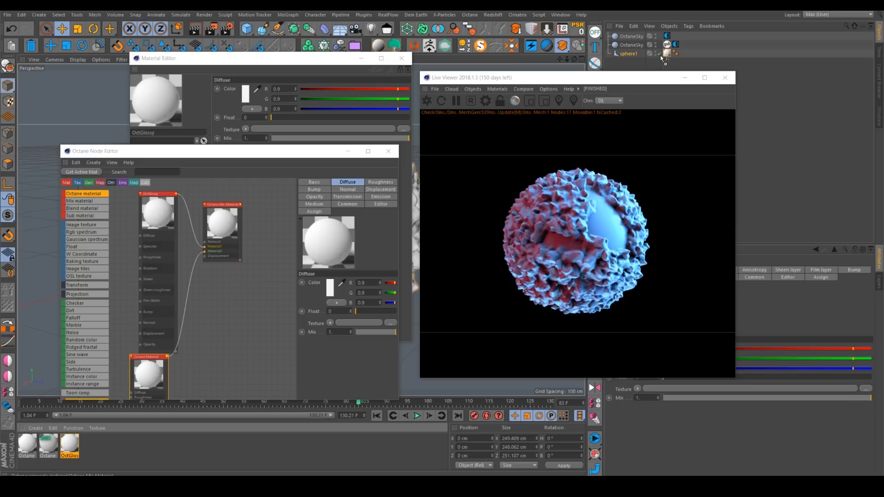
left_click_drag(661, 57, 666, 54)
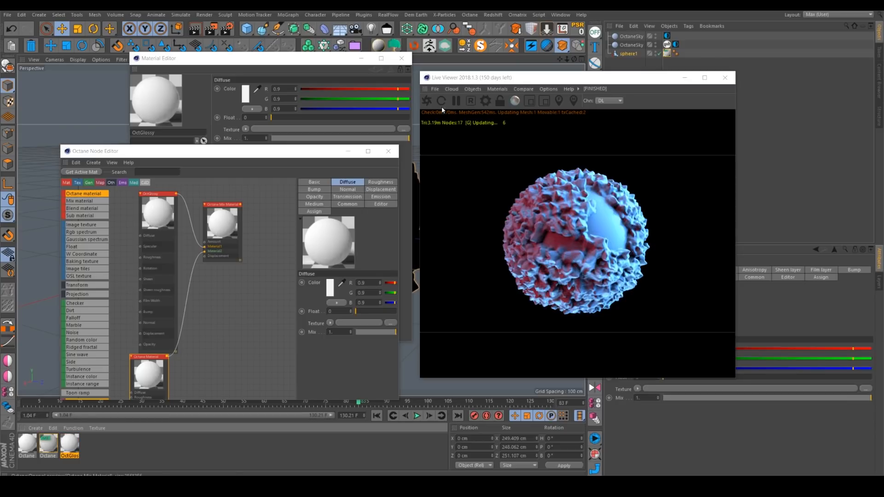
left_click(154, 359)
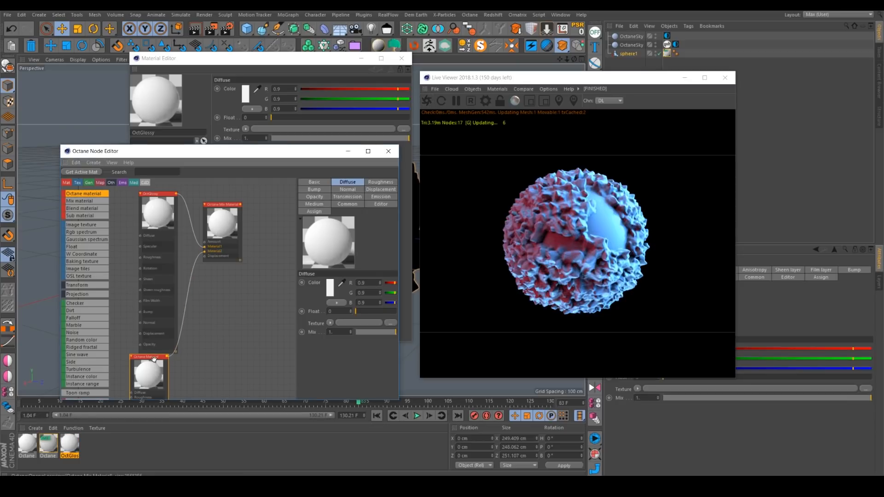
left_click(330, 288)
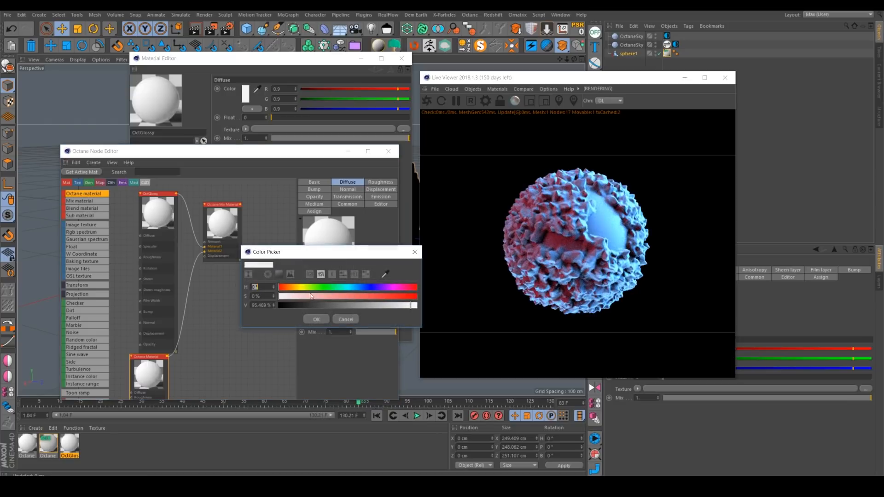
left_click_drag(300, 305, 272, 306)
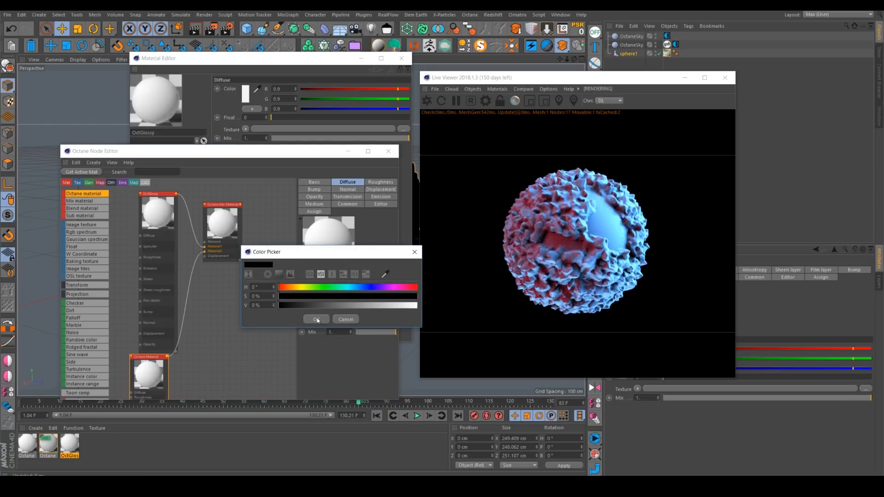
left_click(414, 252)
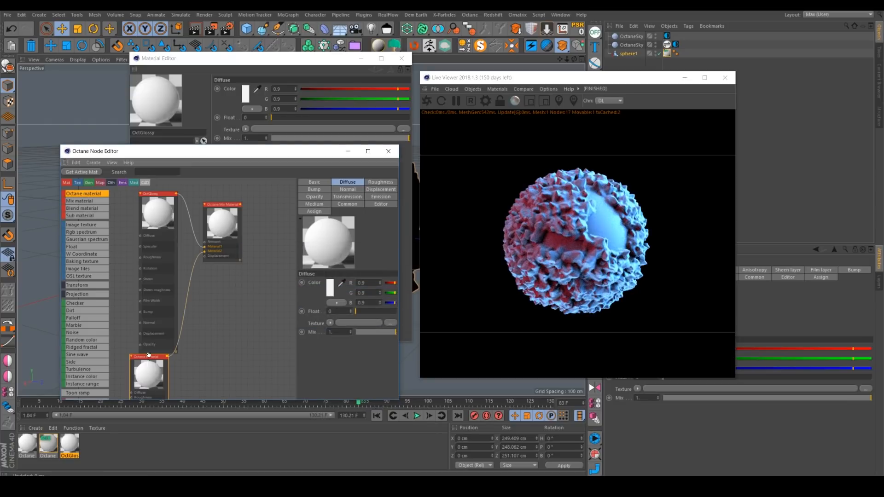
Disable the Diffuse channel of the new Octane material and change its material type to Glossy.
left_click(324, 182)
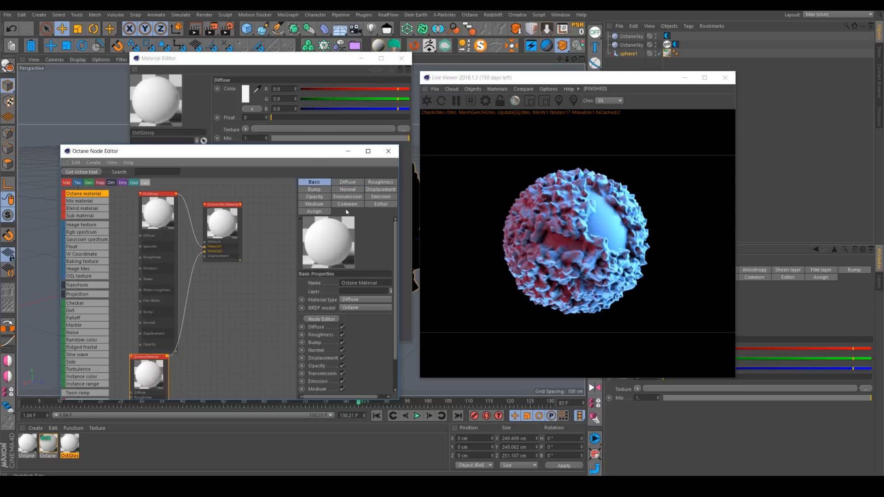
left_click(342, 327)
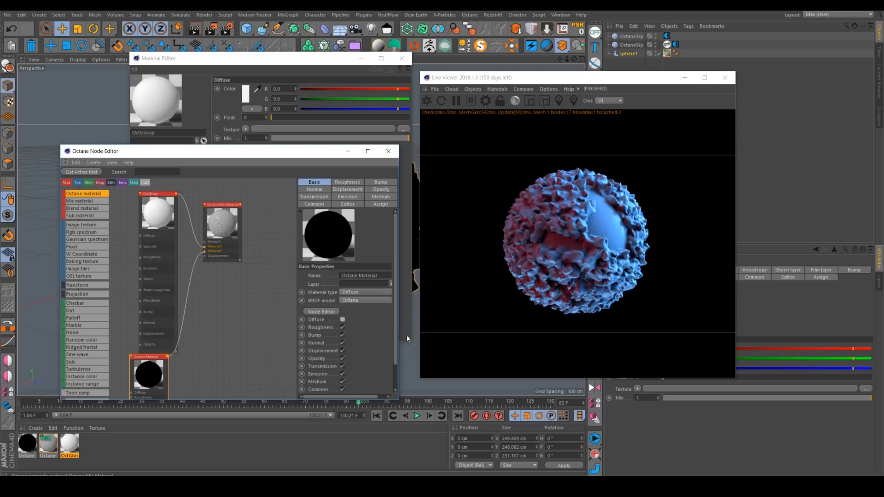
scroll(338, 360, "down", 2)
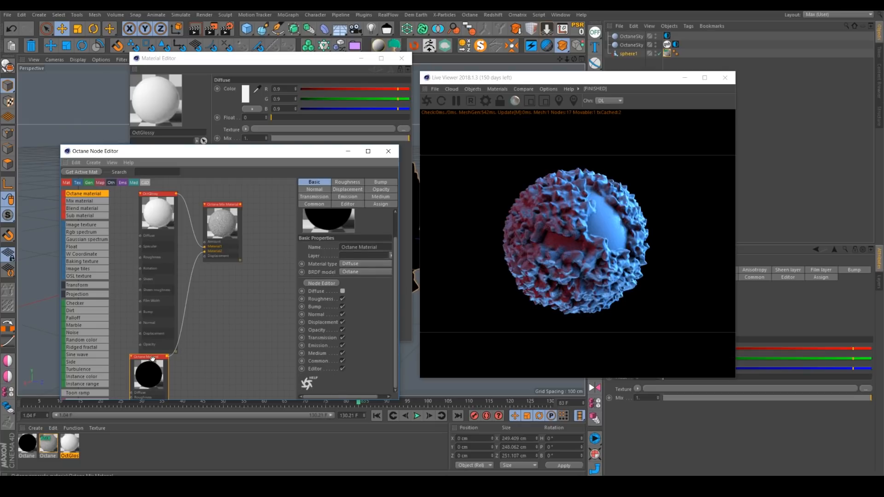
left_click(354, 263)
left_click(354, 271)
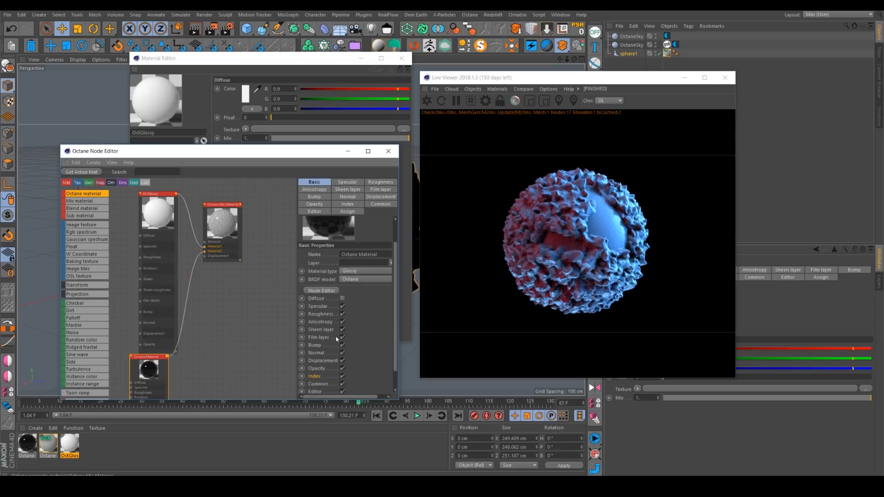
Set the new Octane material's index to 1 and its roughness float to 0.5.
left_click(348, 204)
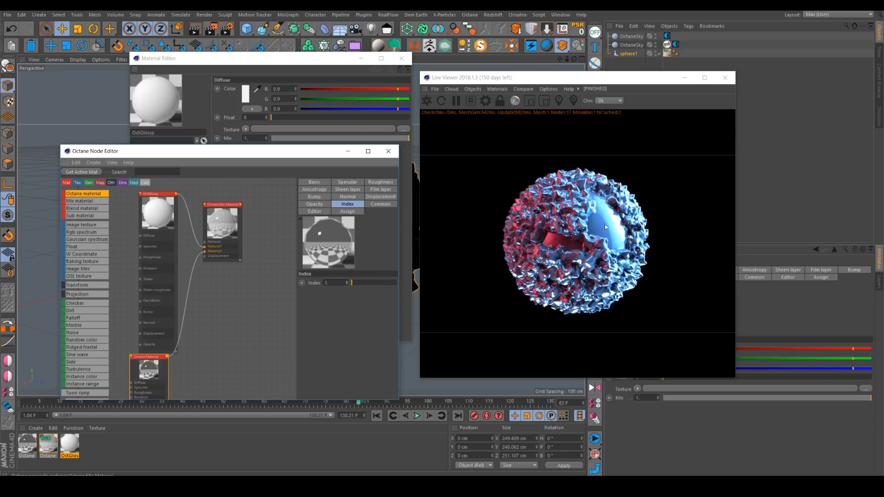
left_click(353, 183)
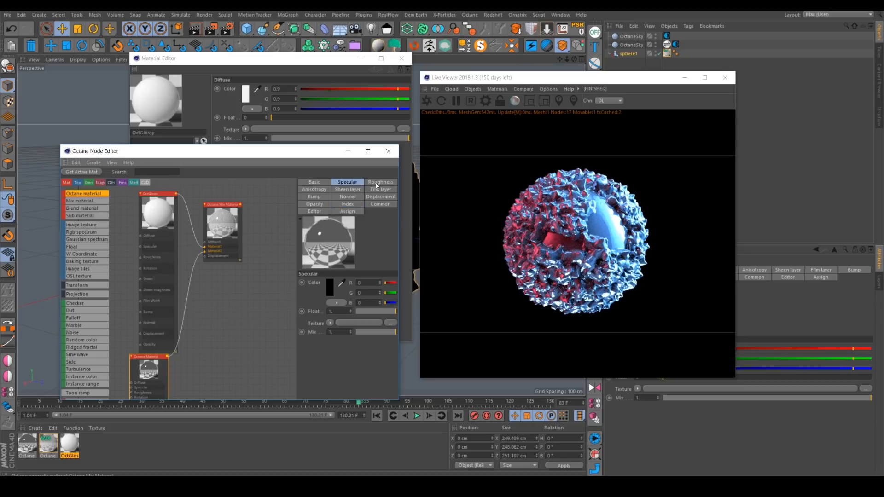
left_click(376, 183)
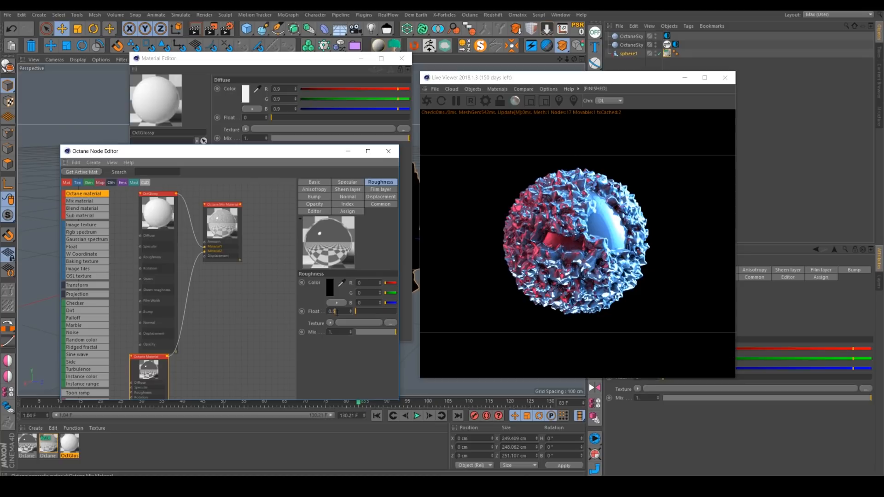
left_click(335, 311)
type("0.5")
key("Return")
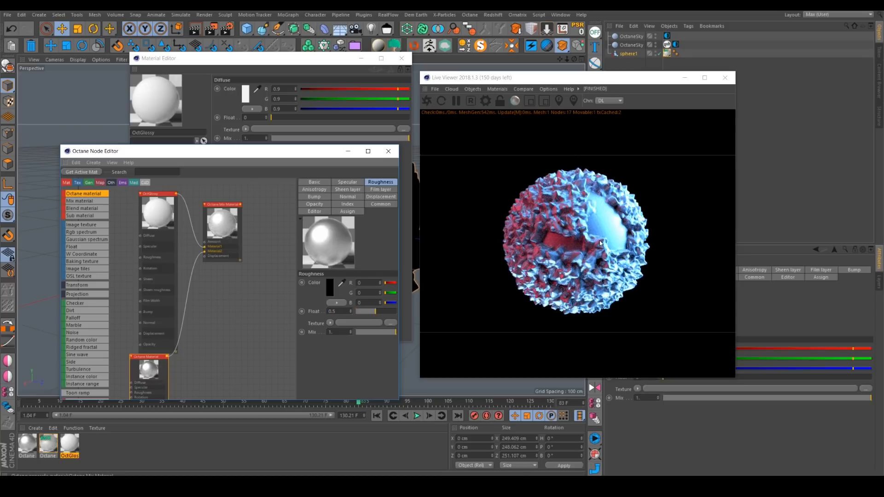
Set the Octane material's specular color to a dark grey of about 0.196 in each RGB channel.
left_click(348, 183)
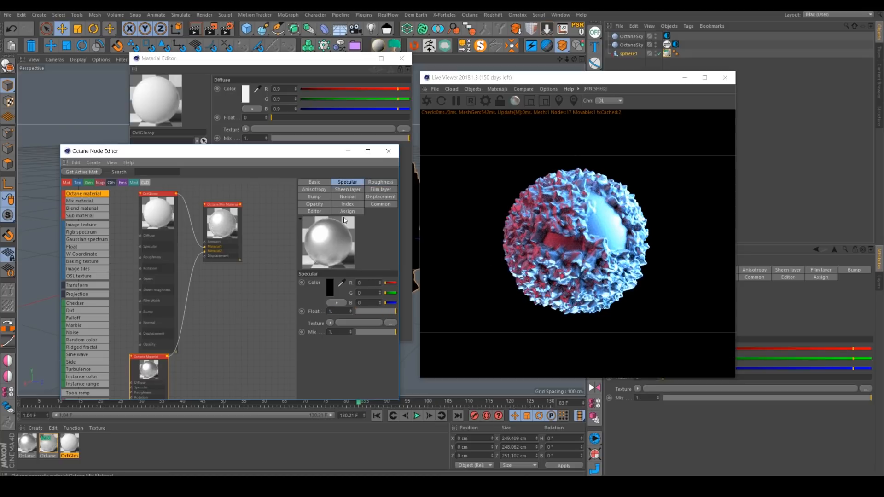
left_click(330, 291)
left_click(344, 307)
left_click(314, 321)
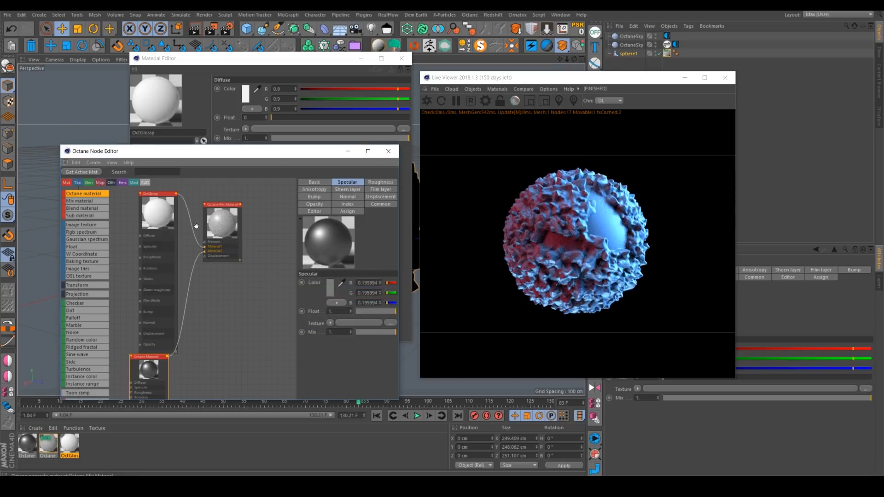
Delete the OctGlossy node and connect a copy of the dark Octane material to the mix's Material1 input instead.
left_click(156, 197)
left_click_drag(157, 197, 137, 194)
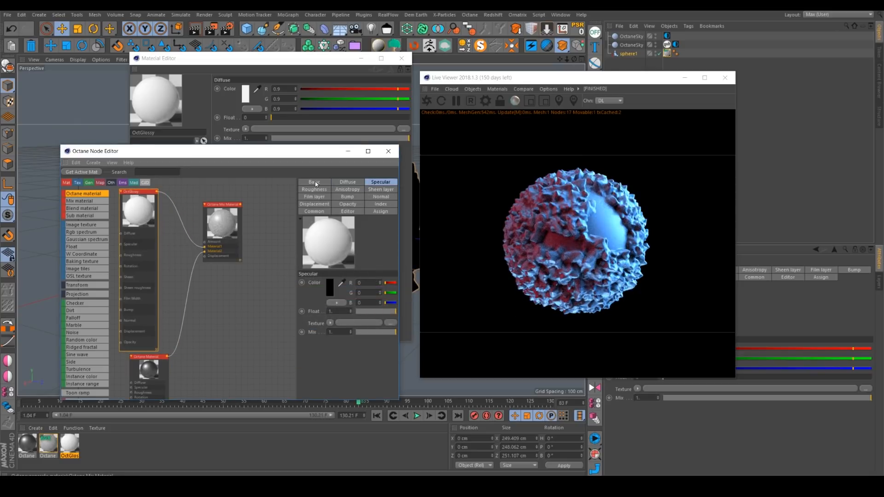
key("Delete")
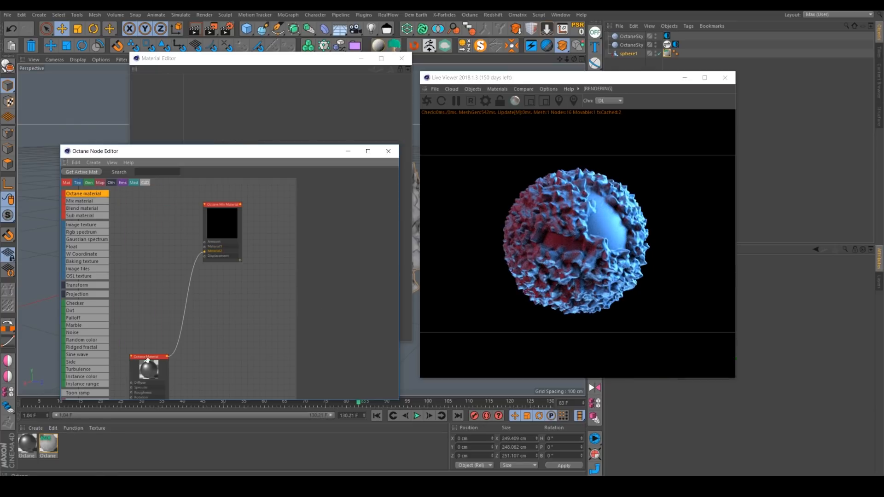
left_click_drag(147, 361, 204, 251)
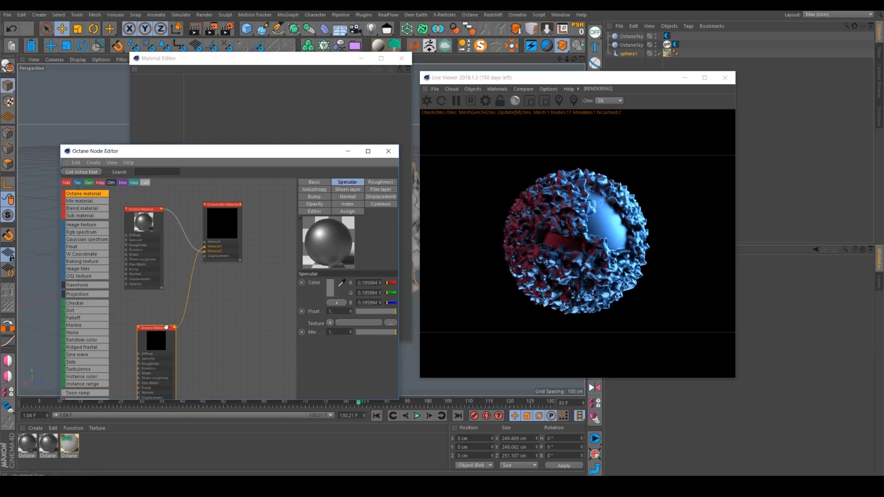
left_click_drag(157, 323, 144, 303)
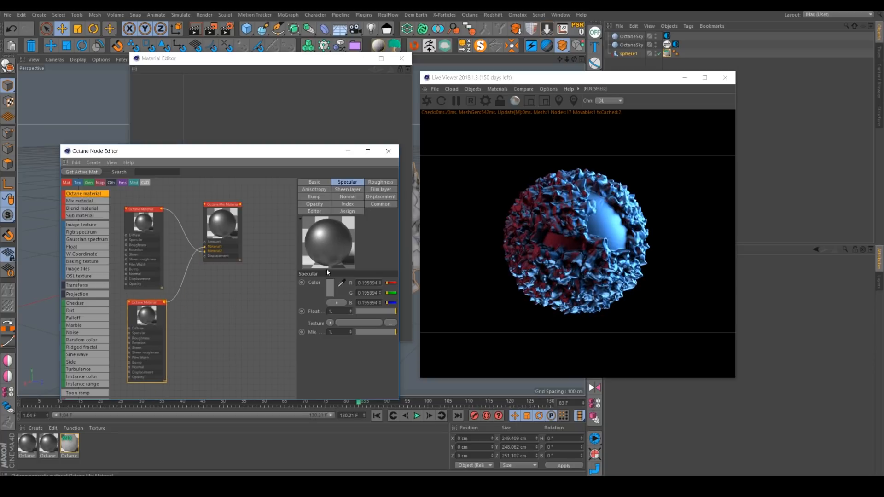
Set the lower Octane material's specular color to a pale gold with hue 37°, saturation 38% and value 96%.
left_click(330, 288)
left_click_drag(348, 301, 412, 301)
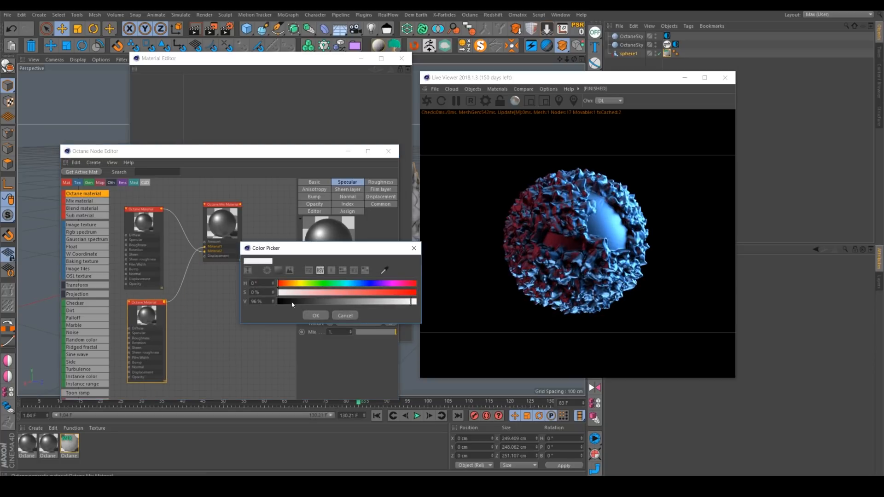
left_click_drag(297, 284, 331, 292)
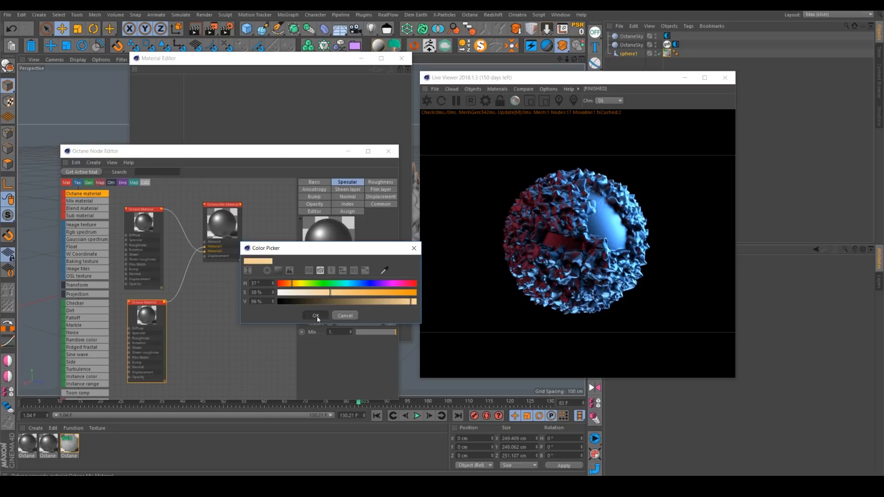
left_click(317, 316)
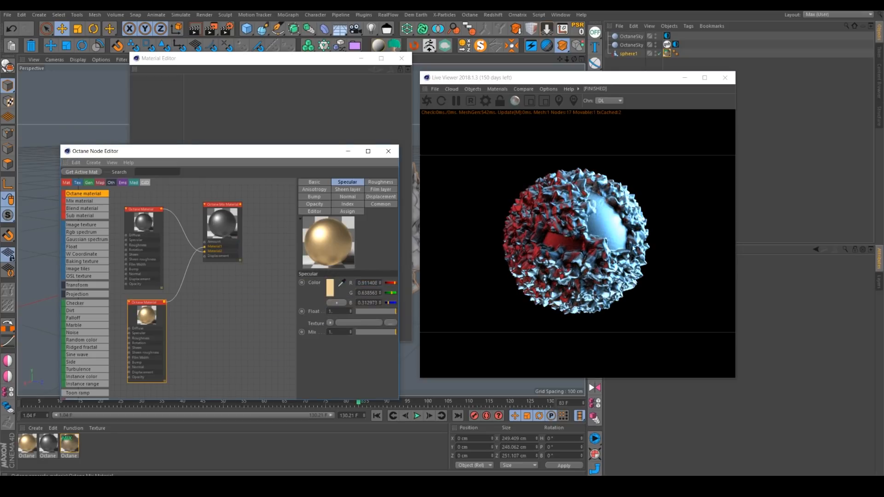
Add a Dirt node and connect it to the Amount input of the Octane mix material.
left_click_drag(214, 206, 237, 228)
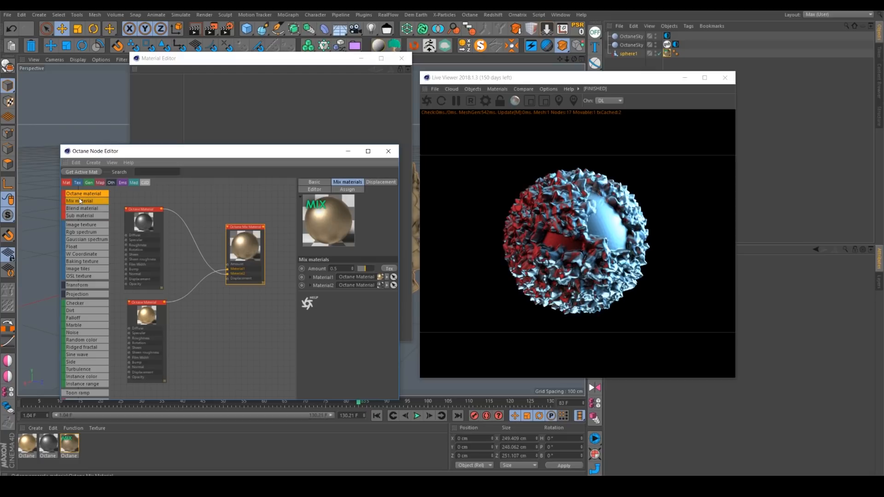
left_click(76, 311)
left_click(193, 203)
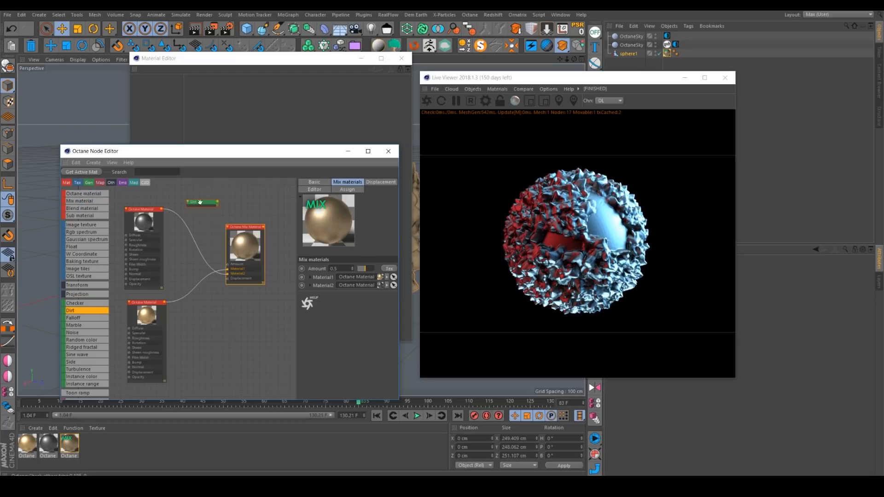
left_click_drag(218, 202, 229, 267)
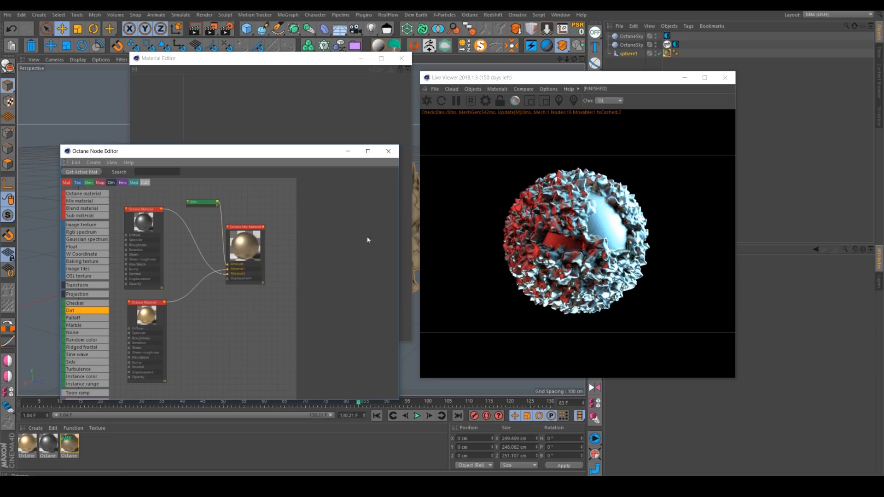
left_click_drag(189, 199, 187, 199)
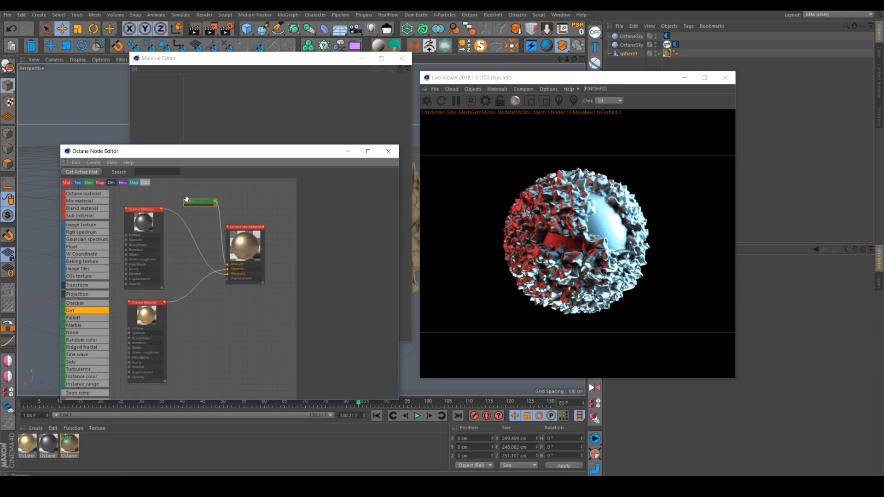
Change the gold Octane material's specular color to a fully saturated orange.
left_click(140, 305)
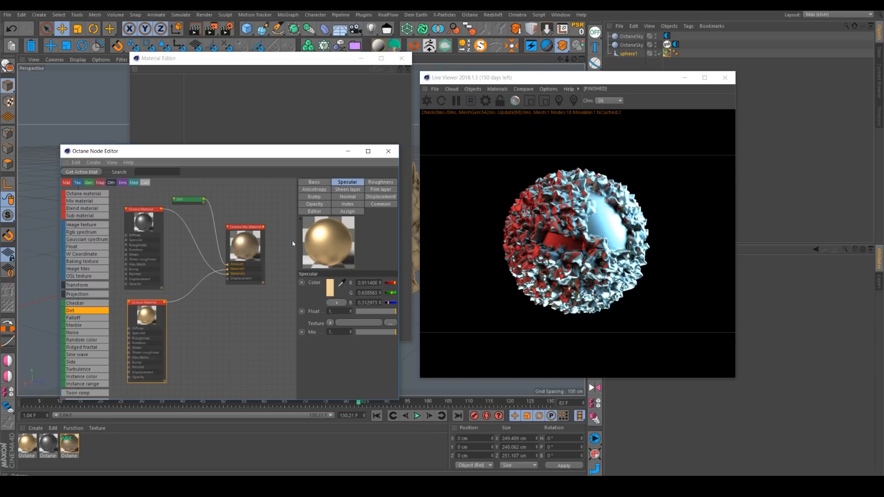
left_click(330, 288)
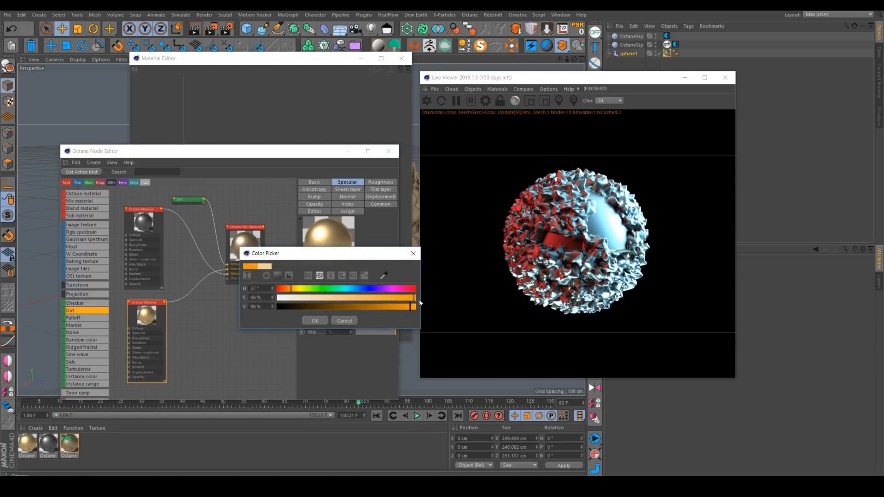
left_click(320, 323)
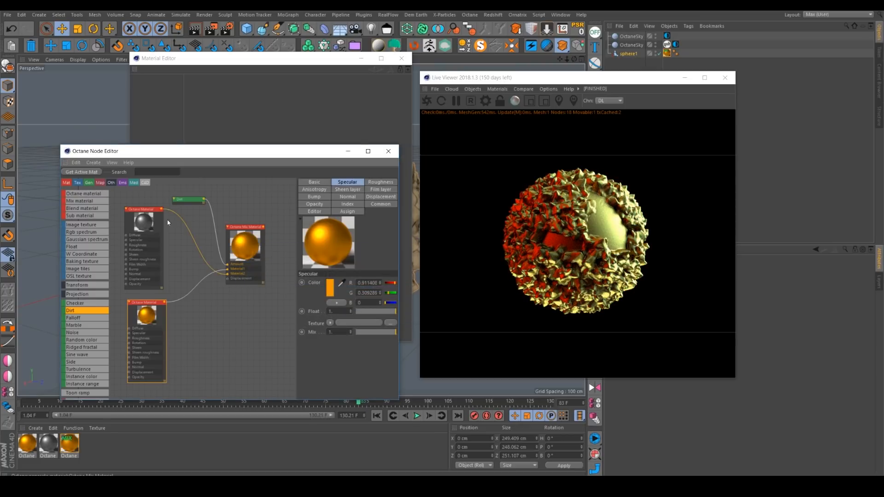
Swap the mix inputs, connecting the dark Octane material to Material1 and the orange one to Material2.
left_click_drag(162, 212, 229, 272)
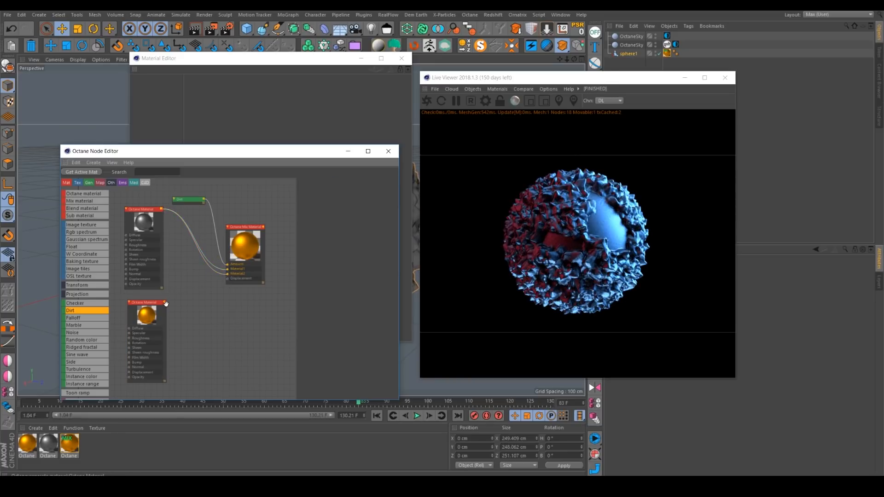
left_click_drag(166, 303, 227, 273)
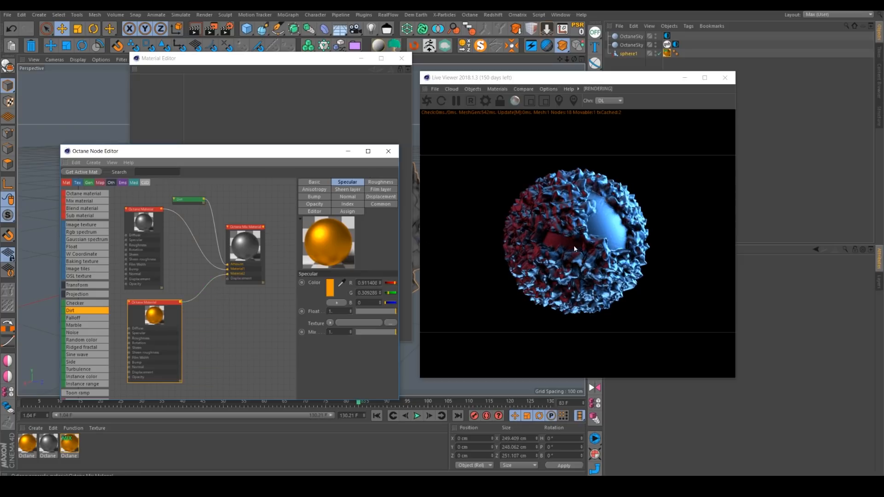
Enable Invert Normal on the Dirt node and set its strength to 5.
left_click(188, 200)
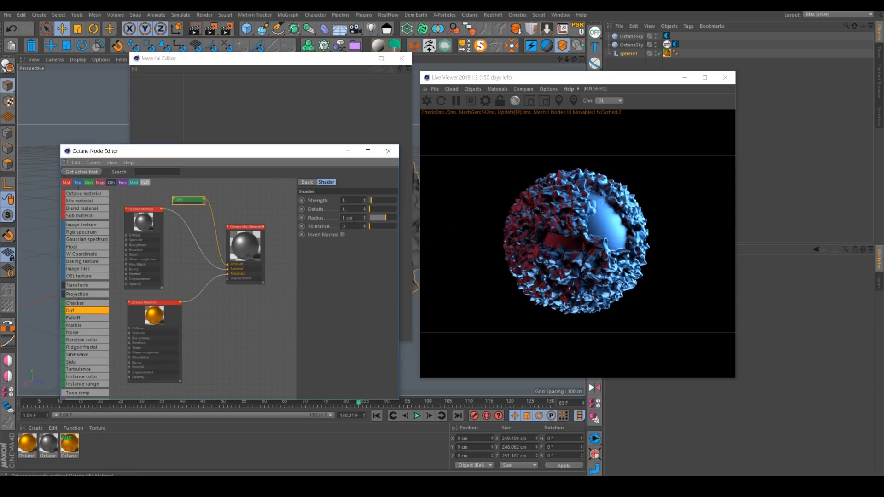
left_click(342, 235)
left_click(349, 200)
type("5")
key("Return")
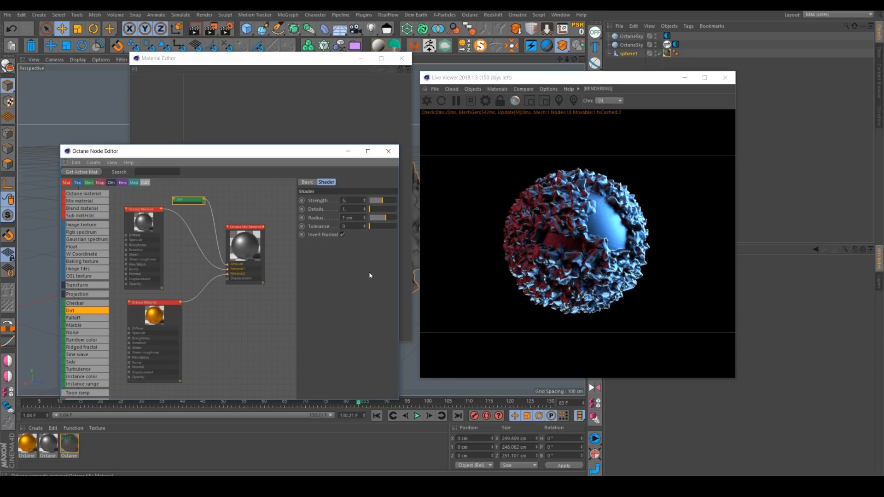
Set the Dirt node's details to 2 and its radius to 2 cm.
right_click_drag(585, 265, 588, 201)
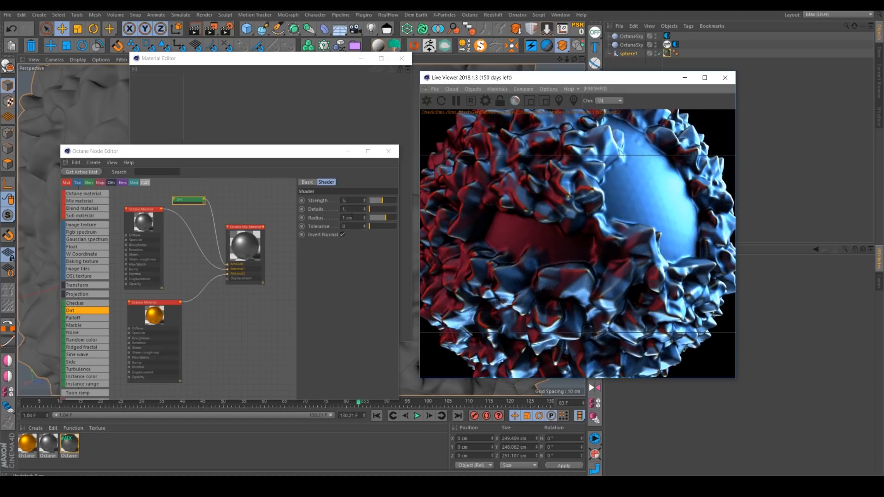
left_click_drag(351, 210, 324, 233)
type("2")
key("Return")
type("2")
key("Return")
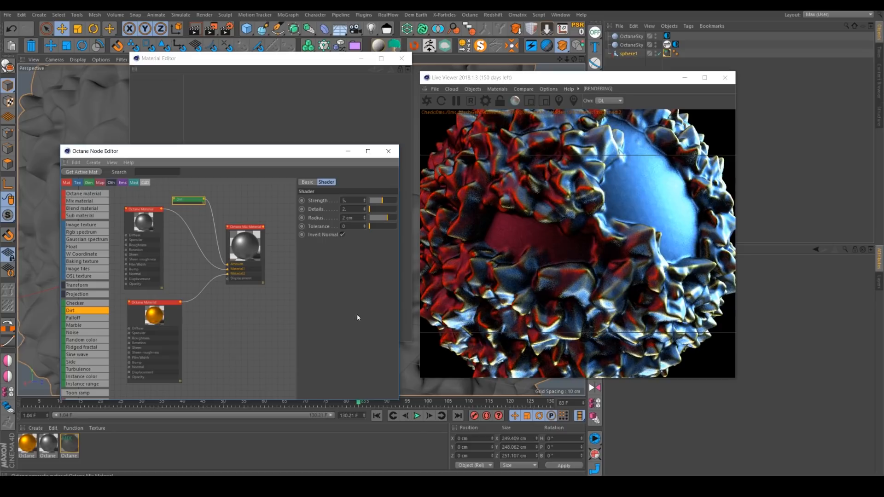
scroll(591, 256, "down", 5)
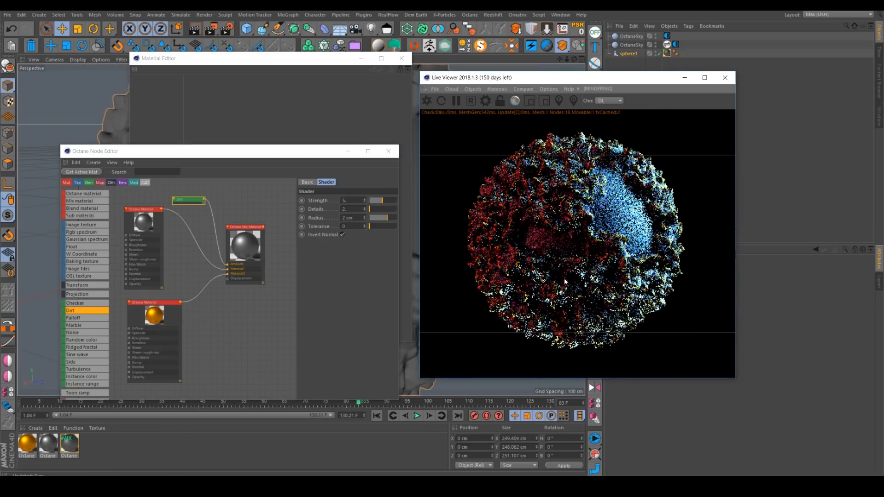
Change the orange Octane material's specular color to near white by reducing the saturation to 0%.
left_click(142, 307)
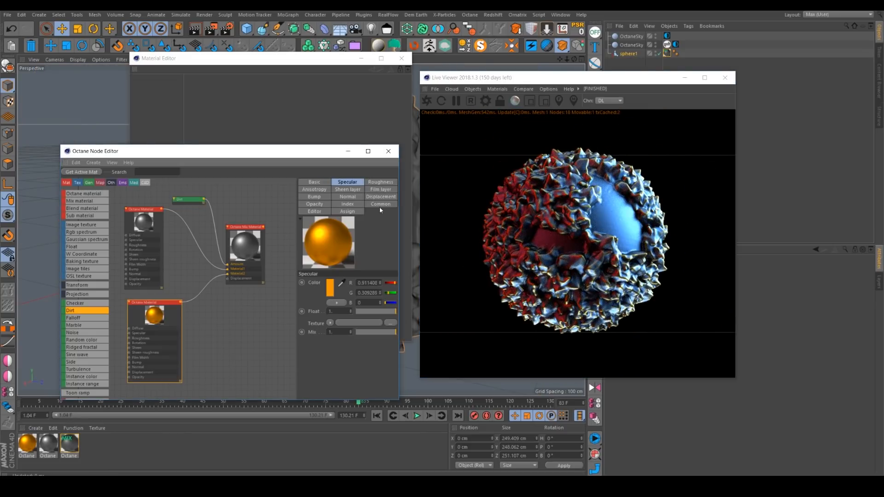
left_click(331, 291)
left_click_drag(307, 298, 213, 302)
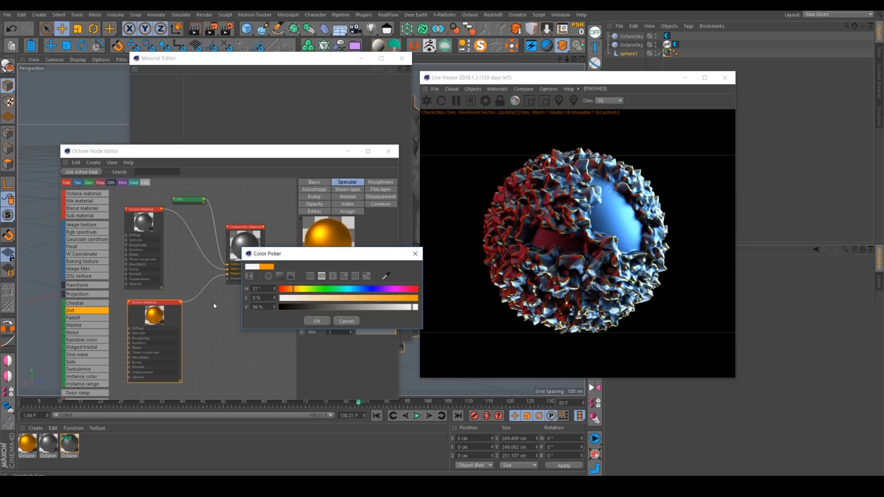
left_click(316, 321)
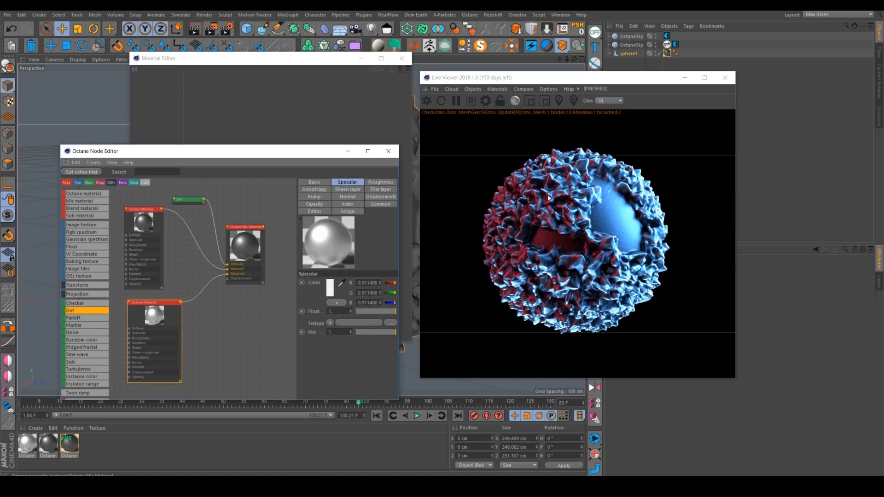
Switch to Photos and examine the reference render 10.png at full size for comparison with the live render.
right_click_drag(596, 251, 587, 253)
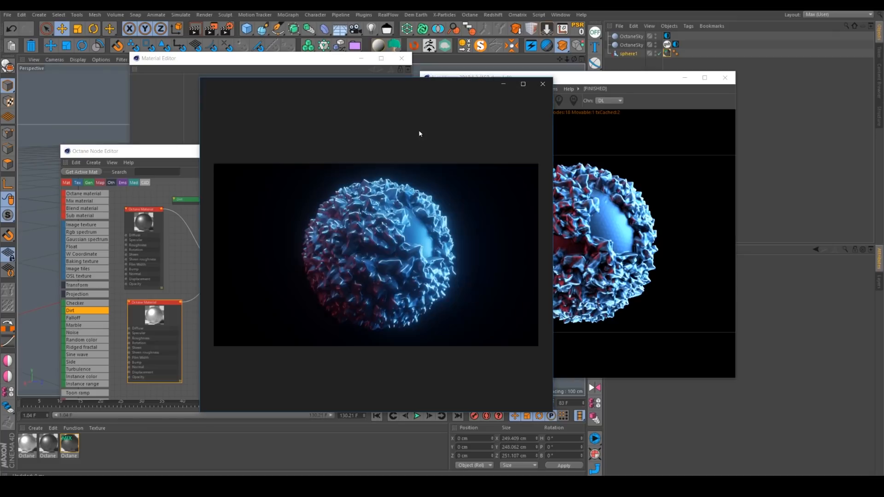
left_click_drag(396, 83, 281, 74)
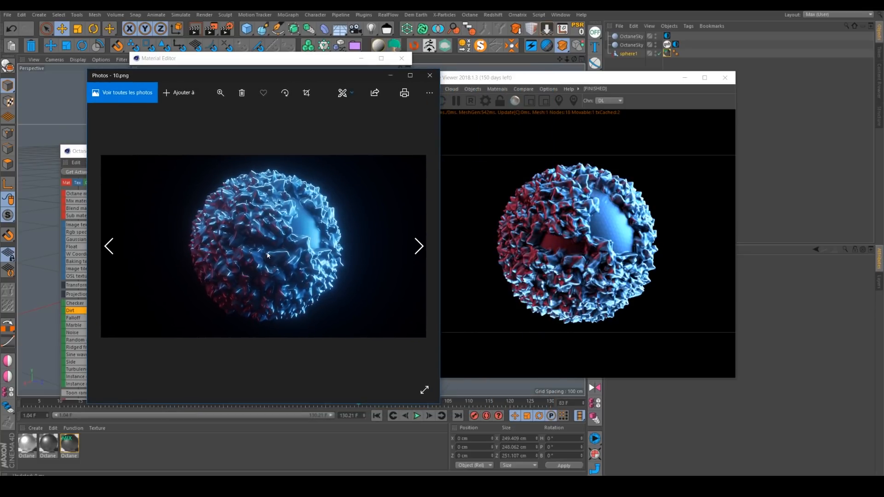
left_click(410, 75)
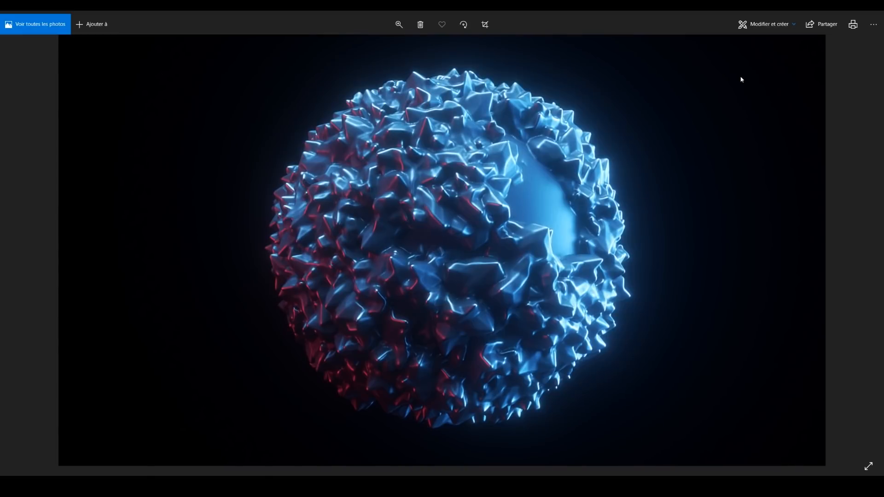
left_click(869, 12)
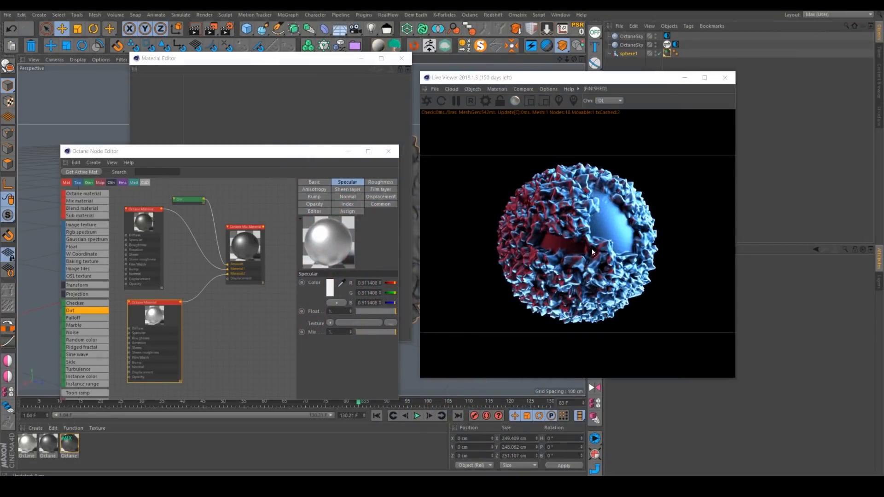
Orbit the view to a suitable angle on the sphere and add an Octane camera to the scene.
left_click_drag(504, 259, 550, 228)
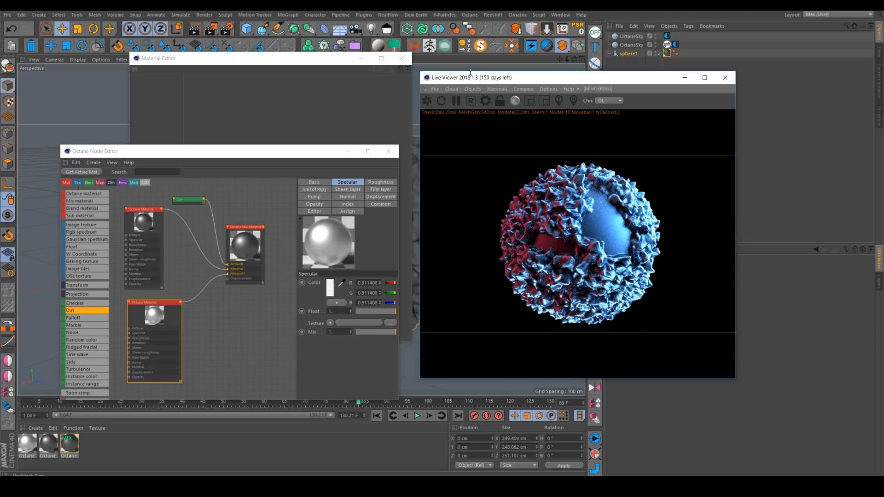
left_click(472, 88)
left_click(479, 98)
left_click_drag(530, 83, 302, 63)
Enable the Octane camera's Camera Imager with the Agfacolor_Futura_100CD response and look through the camera.
left_click(738, 270)
left_click(669, 296)
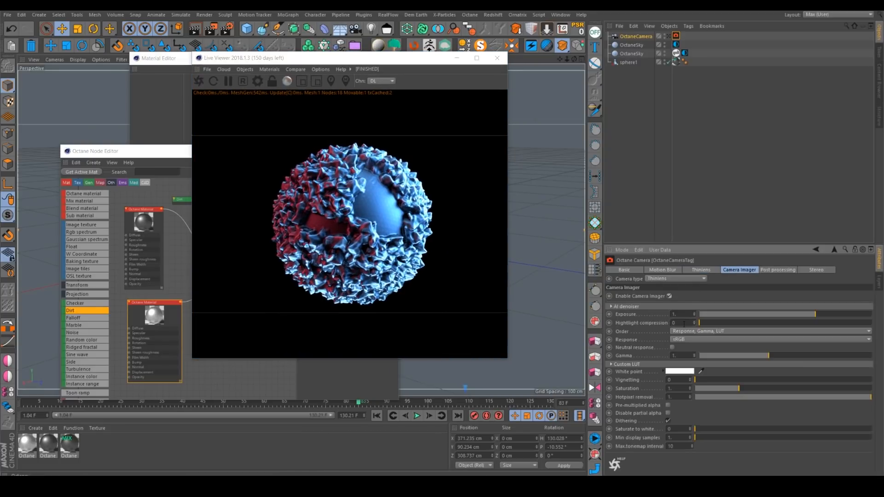
left_click(682, 340)
left_click(690, 17)
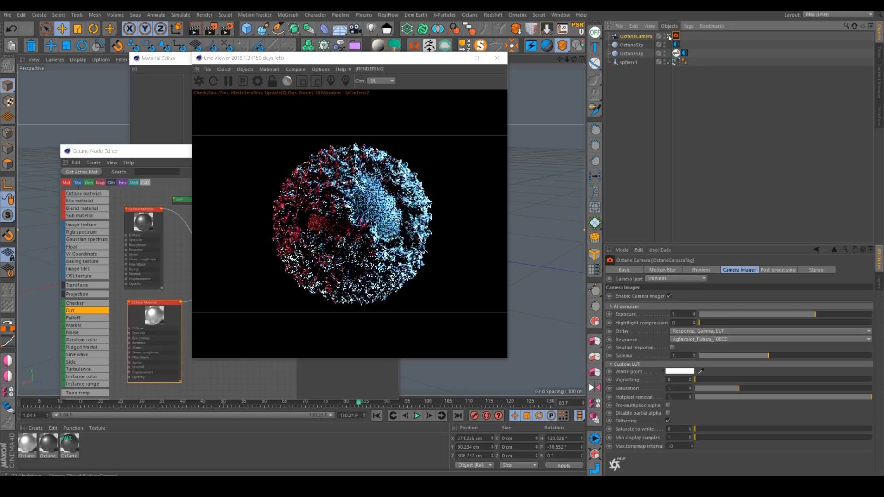
Enable post processing on the Octane camera and set the bloom power to 50.
left_click(778, 270)
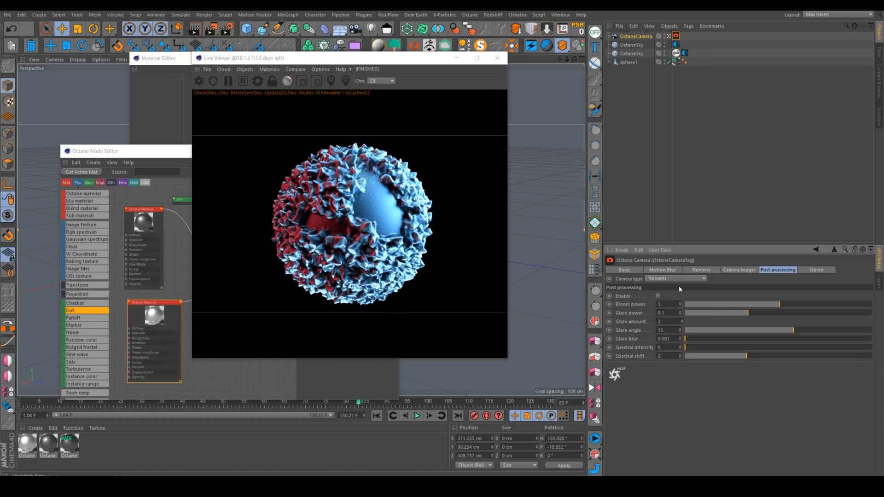
left_click(663, 304)
type("50")
key("Return")
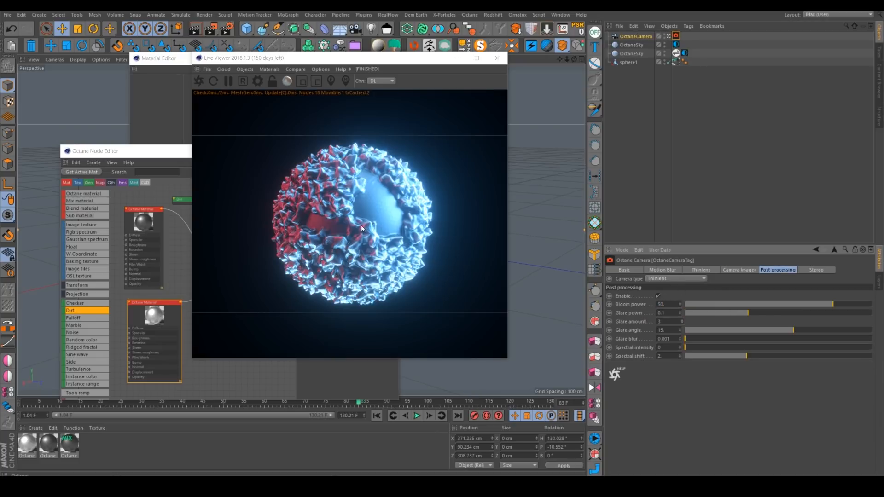
Disable Auto Focus in the Octane camera's Thinlens settings.
left_click_drag(354, 230, 323, 236)
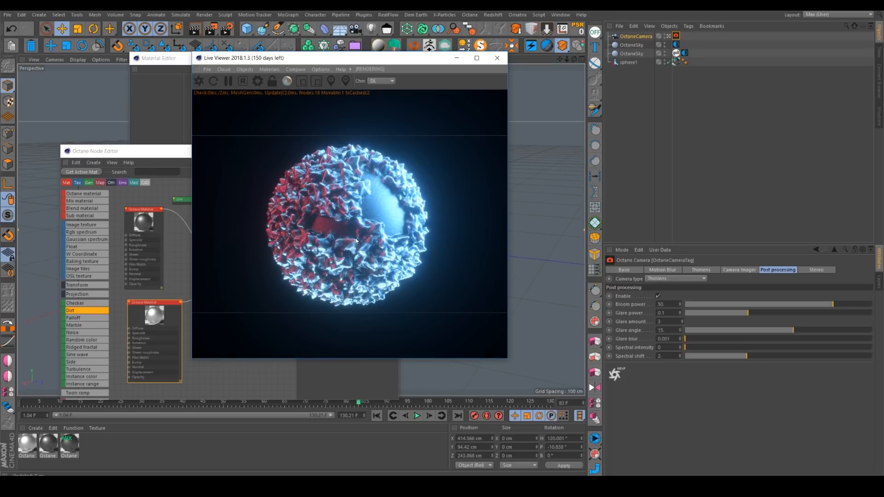
scroll(321, 256, "down", 2)
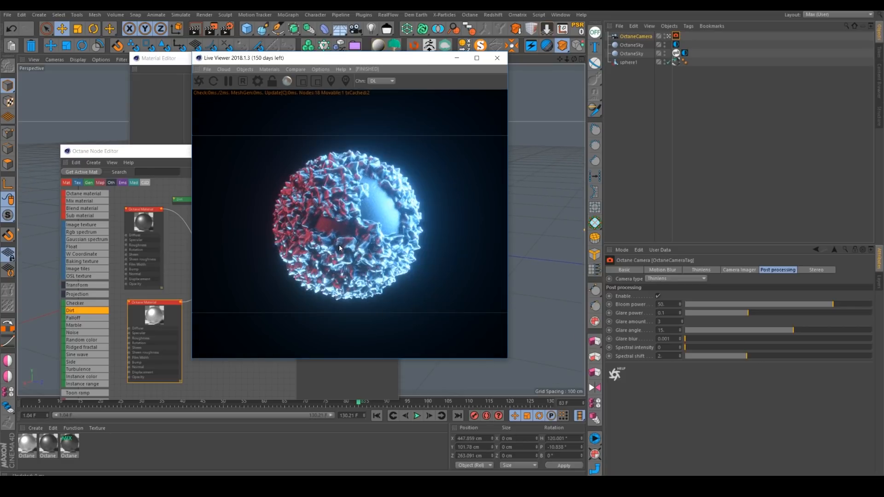
left_click(701, 269)
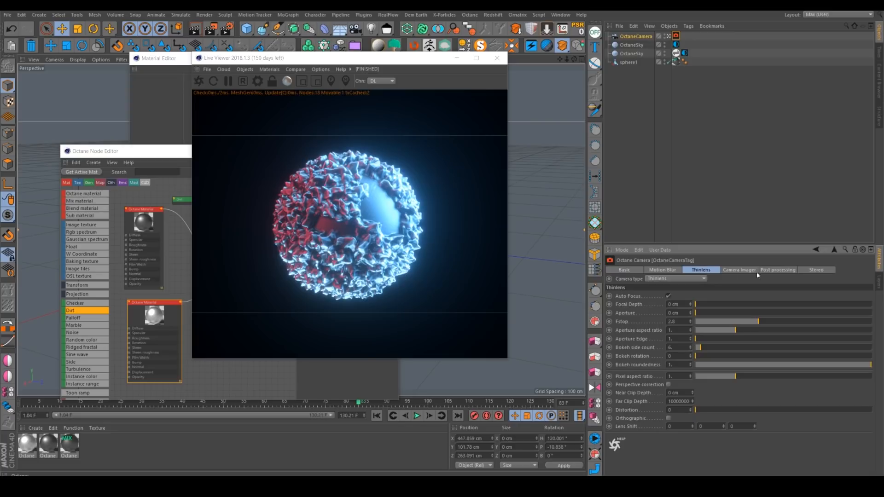
left_click(668, 296)
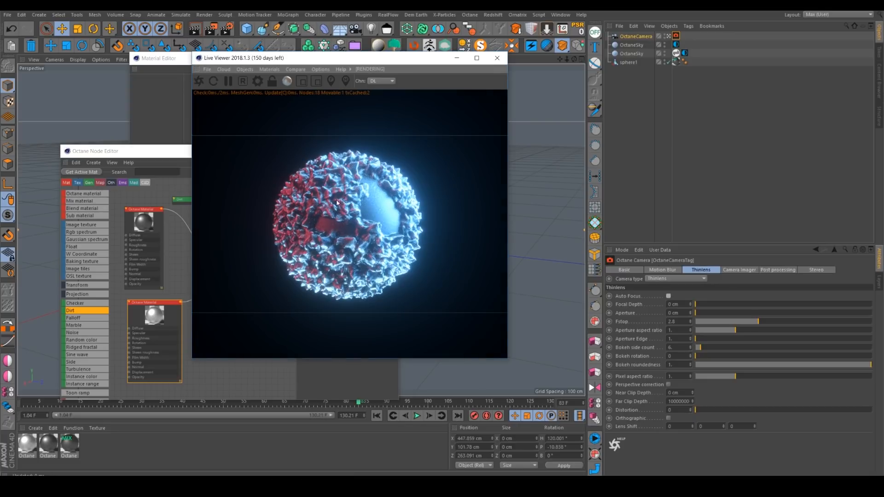
Frame the sphere more closely through the Octane camera and reduce the height of the Live Viewer window.
scroll(338, 243, "up", 5)
scroll(338, 240, "up", 4)
left_click_drag(339, 233, 351, 226)
scroll(345, 230, "down", 2)
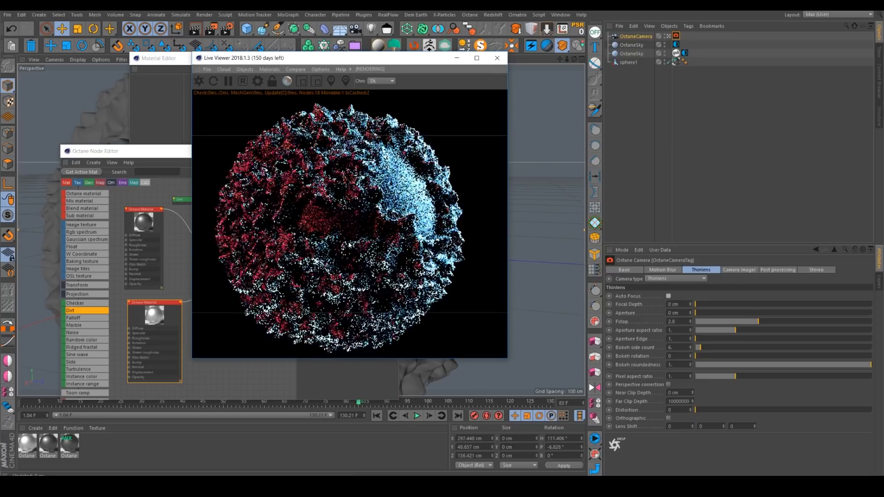
left_click_drag(336, 360, 337, 269)
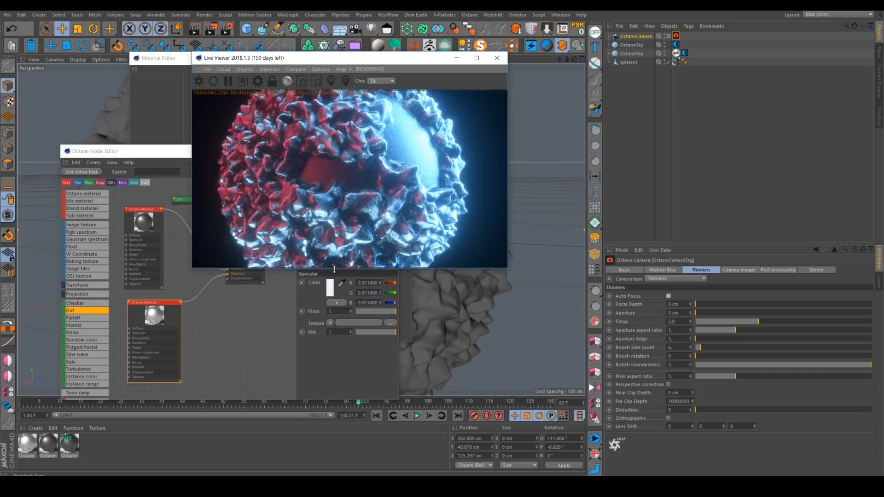
Set the Octane camera's aperture to 5 cm and pick the focus point on the front of the sphere in the Live Viewer.
left_click_drag(703, 312, 788, 312)
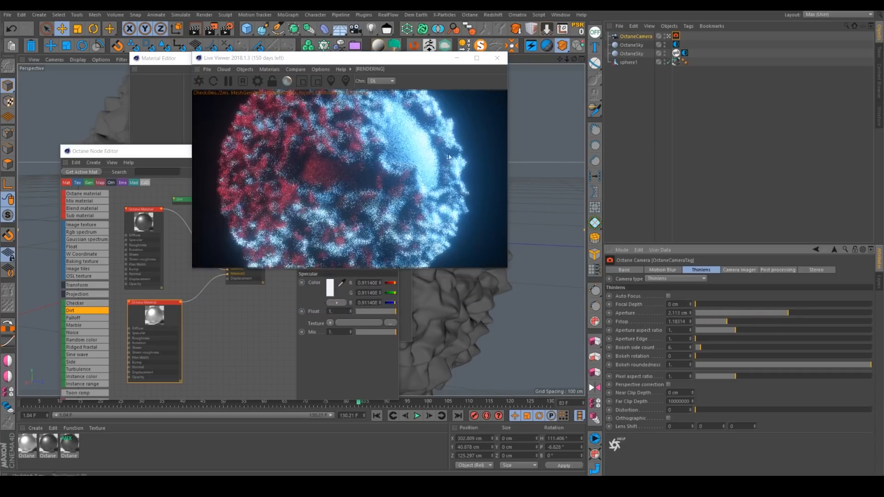
left_click(331, 84)
left_click(310, 198)
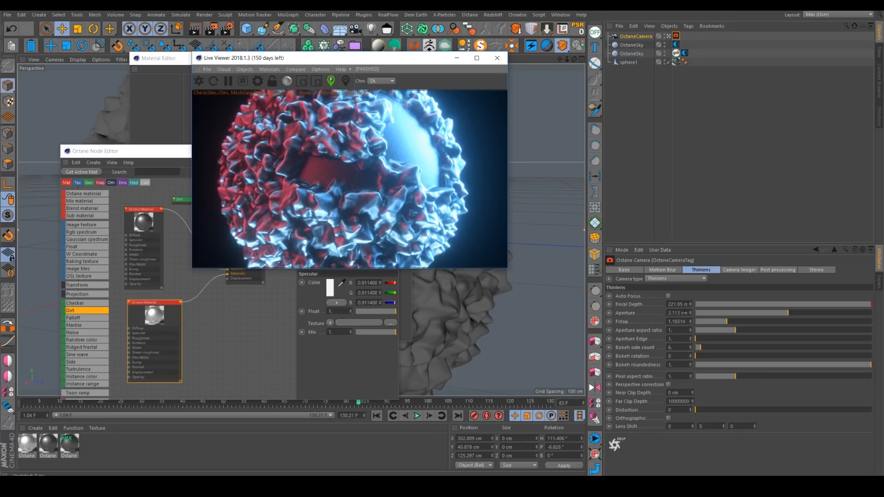
double_click(683, 313)
type("5")
key("Return")
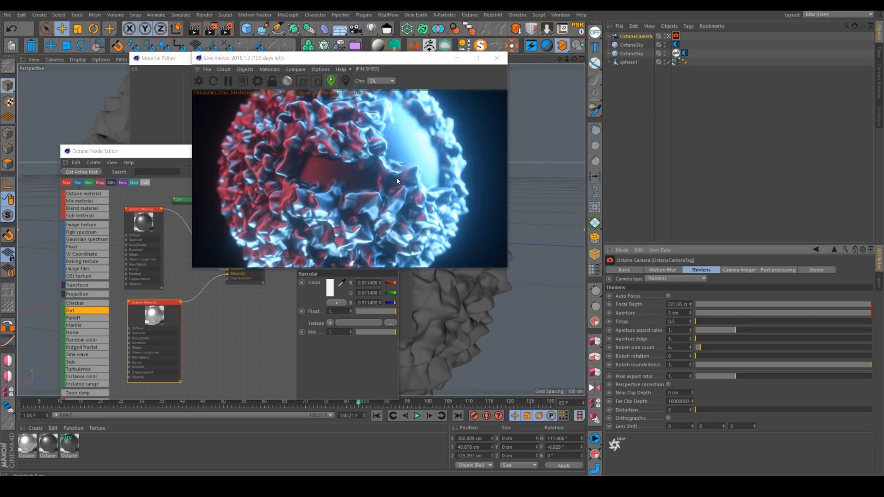
left_click(367, 195)
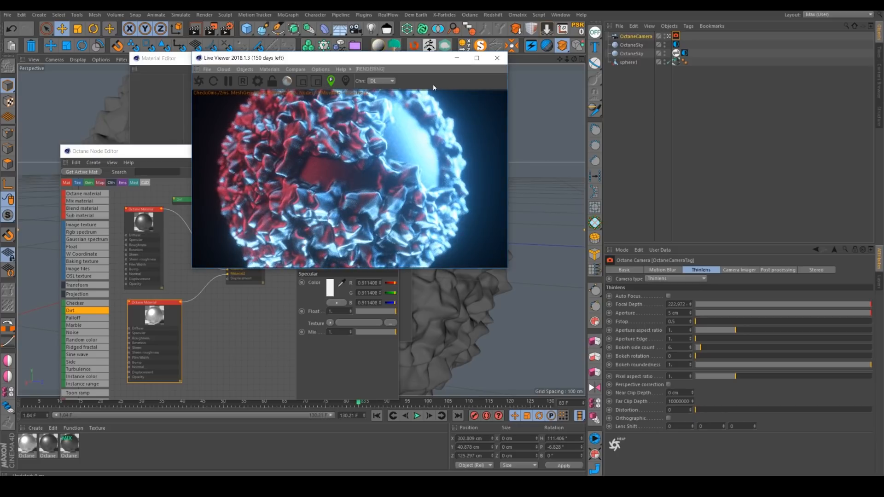
Move the Live Viewer aside, turn off focus picking, and clear the Material Editor and Octane Node Editor from the viewport.
left_click_drag(398, 61, 576, 77)
left_click(509, 96)
left_click(361, 59)
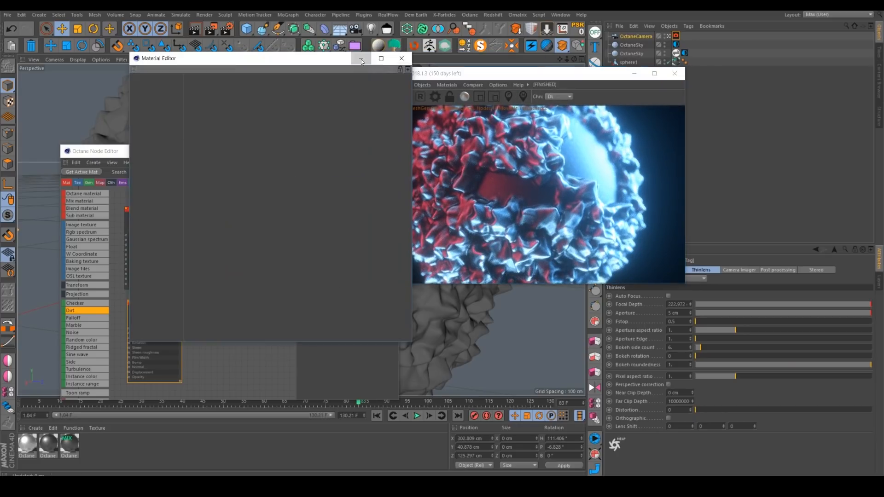
left_click(349, 152)
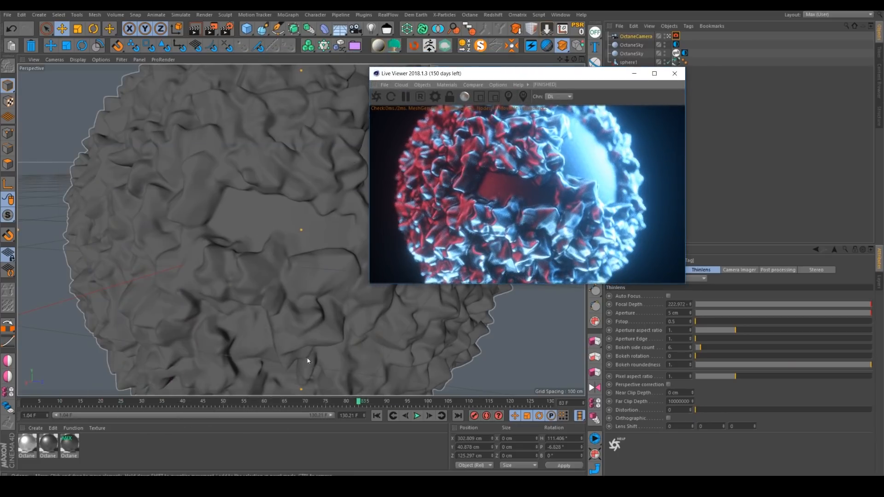
Preview the growth render at frames 9 and 97, and pull the camera back from the sphere at frame 97.
left_click(56, 401)
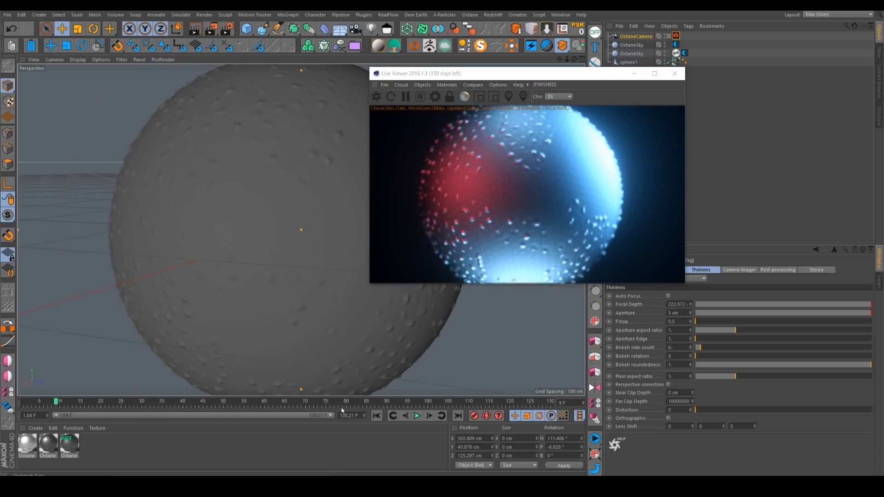
left_click(418, 404)
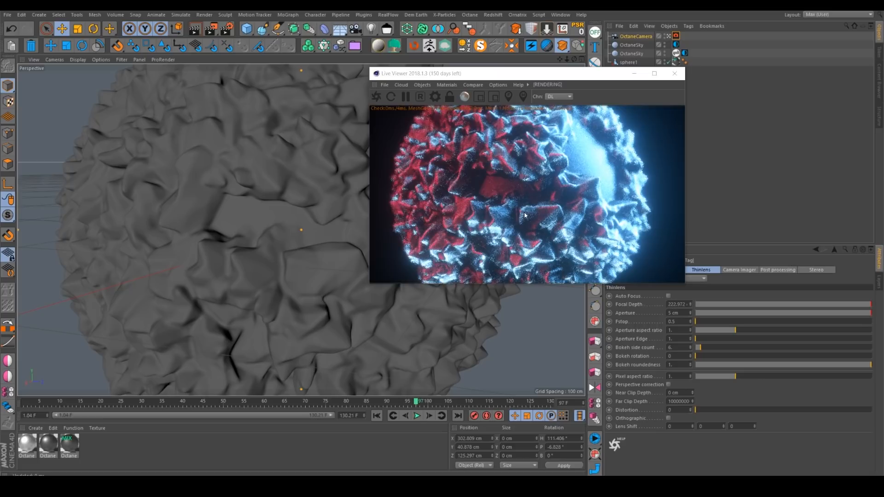
scroll(305, 261, "down", 5)
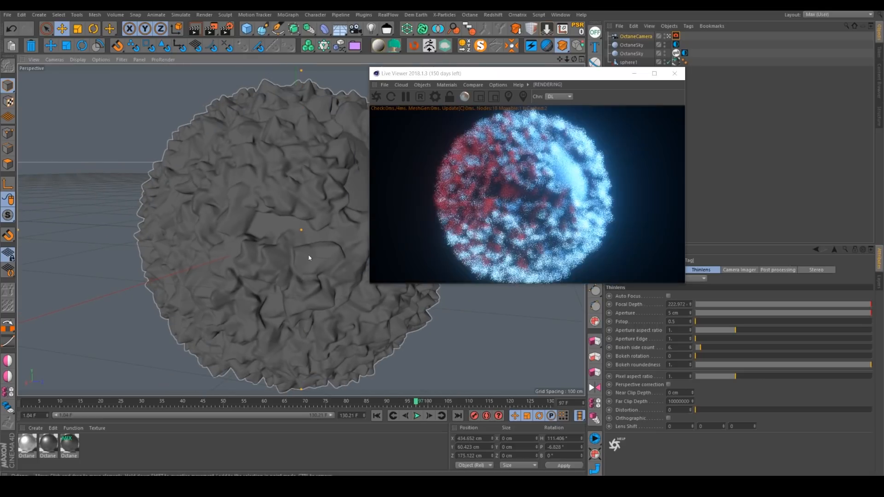
Refocus the Octane camera on the sphere's surface and reduce its aperture to 0 cm, with the whole sphere framed.
left_click(509, 96)
left_click(505, 189)
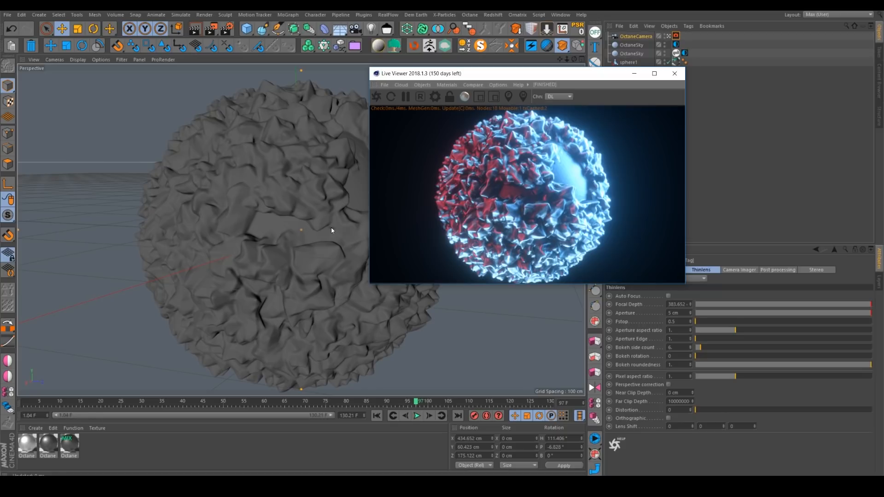
scroll(299, 231, "down", 3)
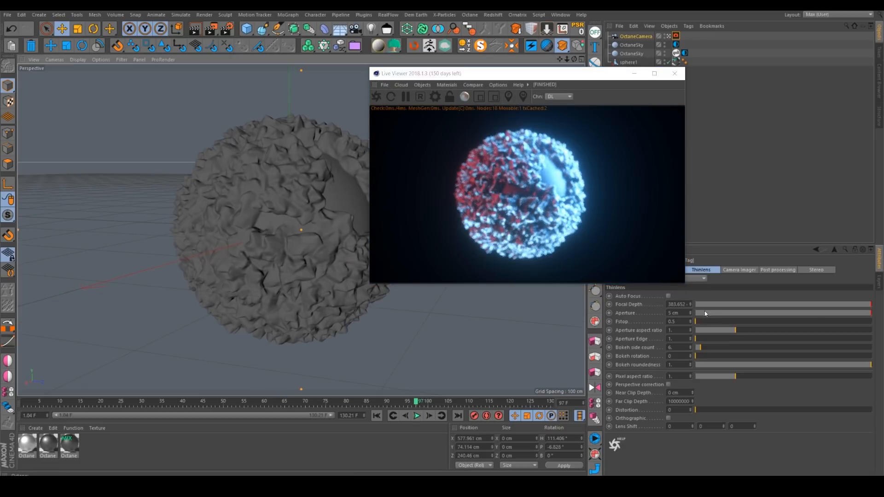
left_click_drag(704, 312, 669, 314)
left_click_drag(269, 222, 219, 233, "alt")
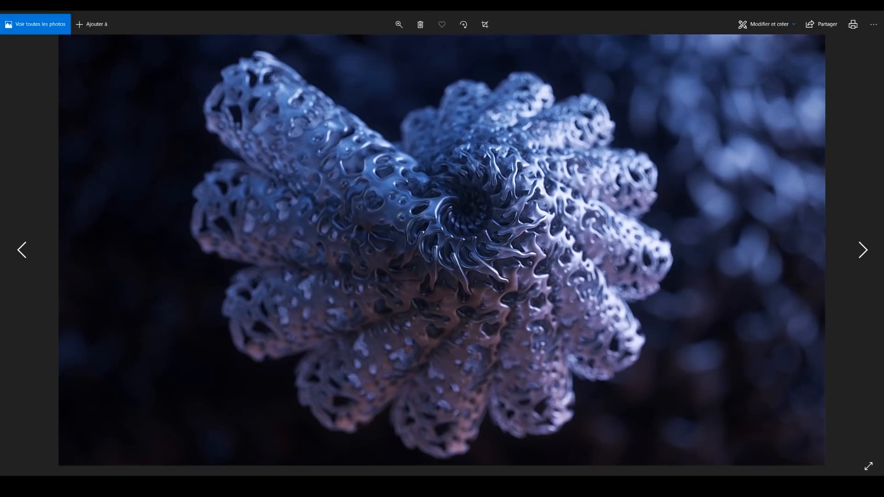
Switch to the Photos windows and view the open sample renders one after another, shrinking each window to reveal the others.
left_click_drag(387, 11, 319, 63)
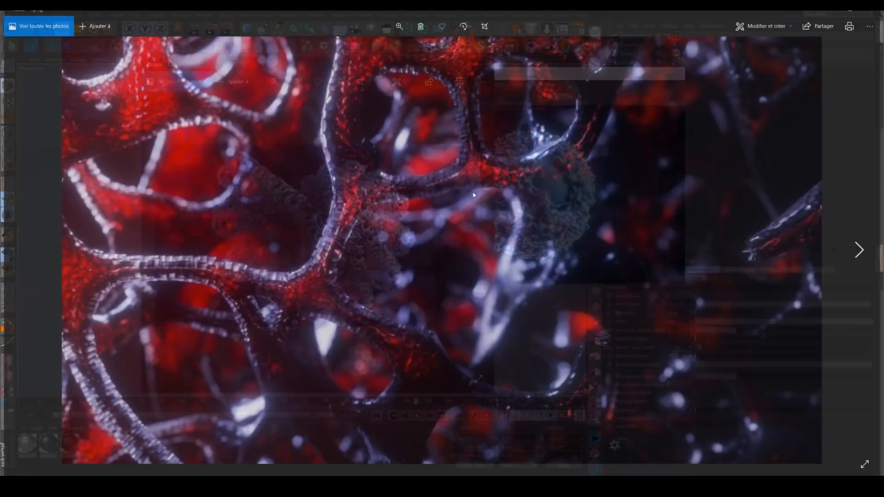
left_click_drag(469, 13, 562, 83)
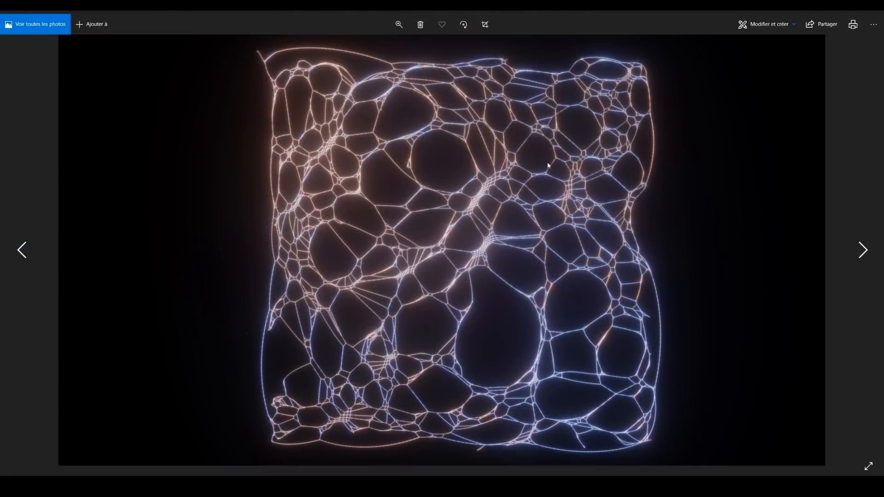
left_click_drag(433, 15, 183, 79)
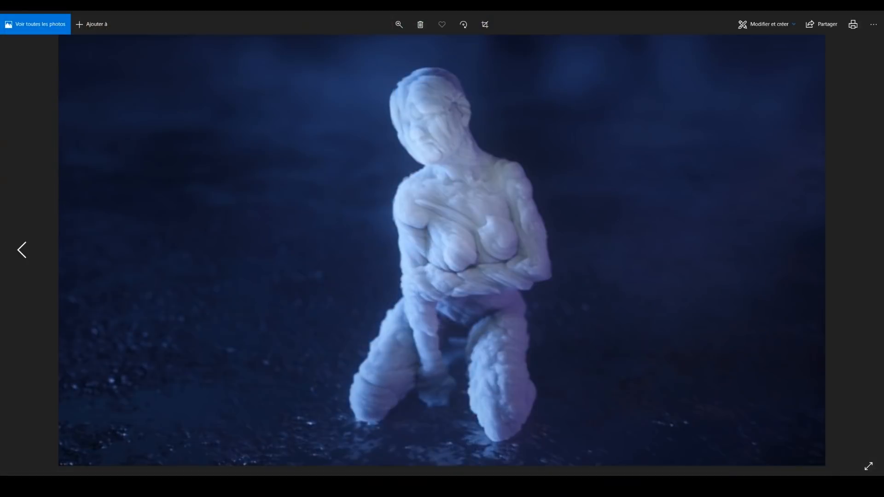
double_click(282, 15)
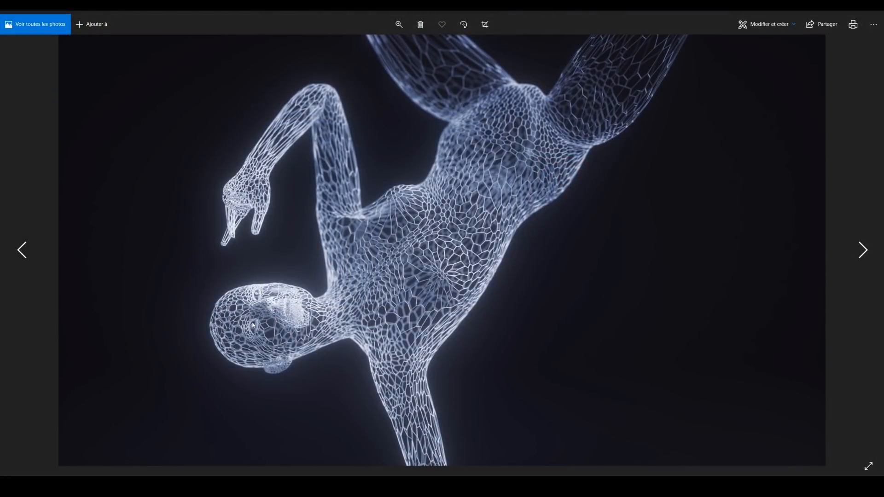
left_click_drag(423, 13, 391, 40)
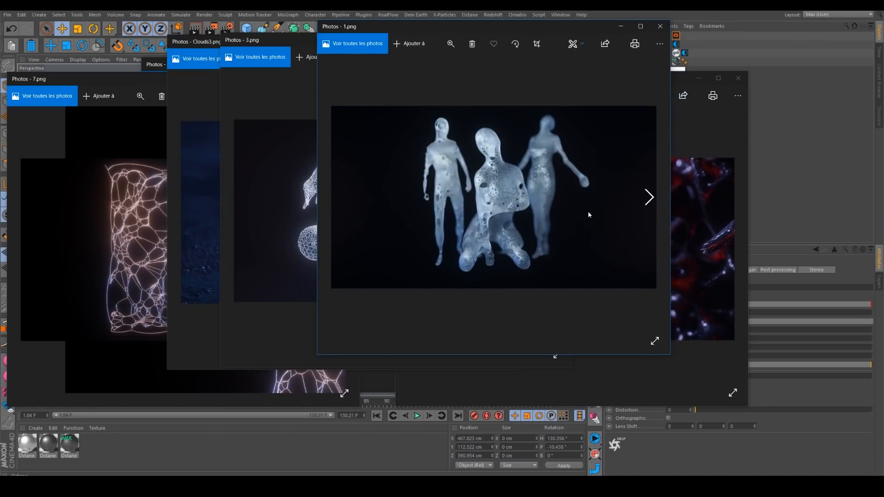
Browse the sample renders from 1.png onward in the Photos window, enlarging it at 6.png for the torus and cell-surface images.
key("Right")
key("Right")
key("Right")
key("Right")
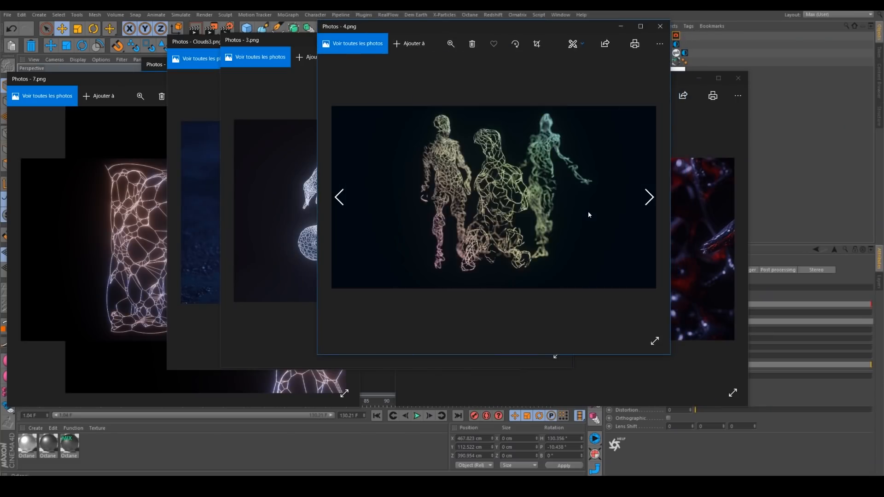
key("Right")
key("Right")
key("Right")
key("Left")
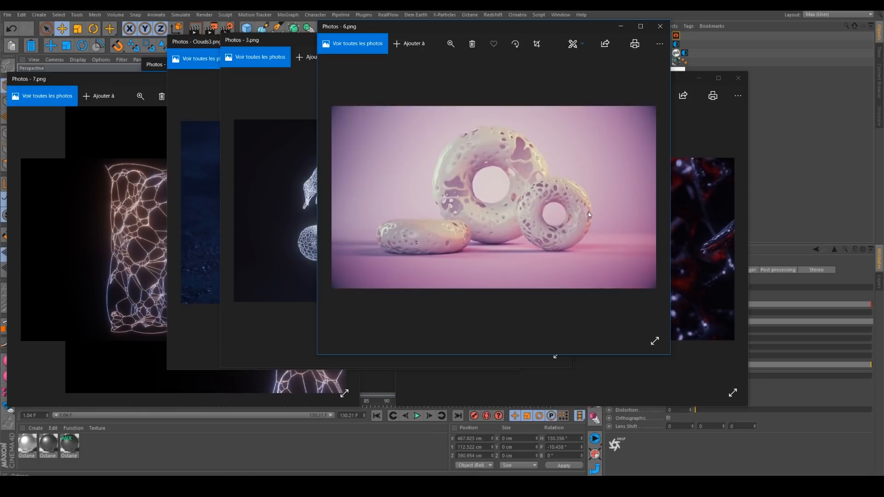
left_click(642, 28)
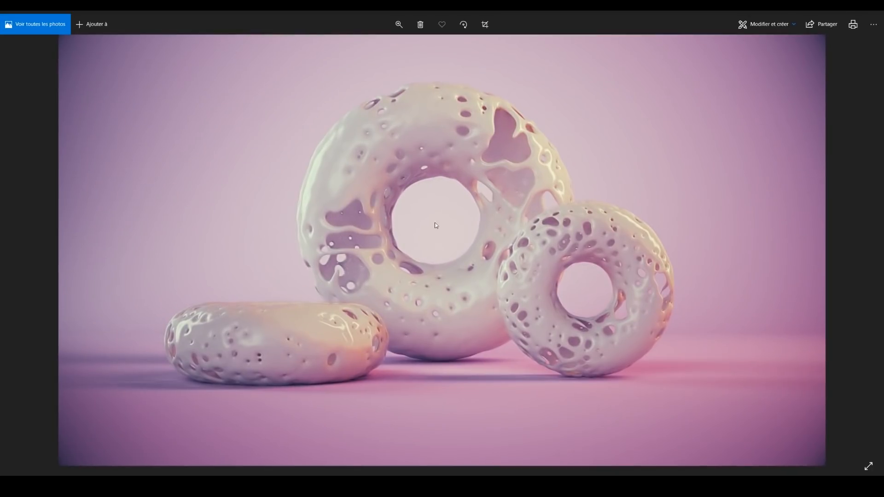
key("Right")
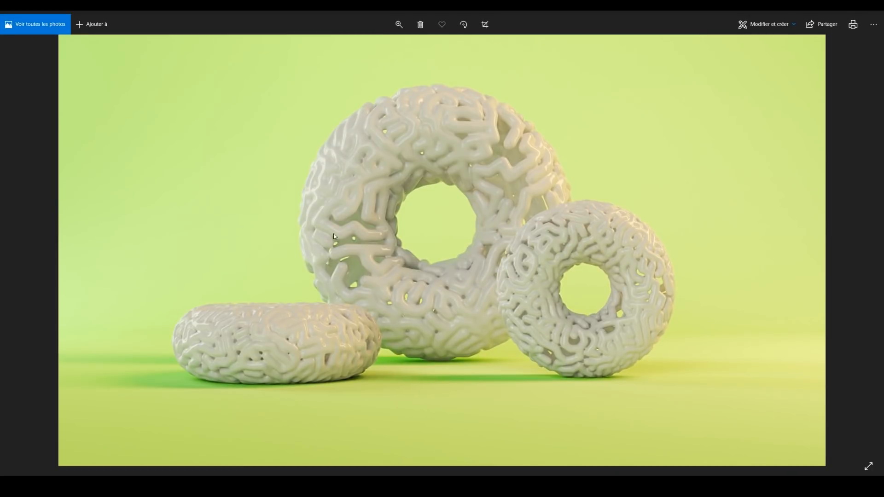
key("Right")
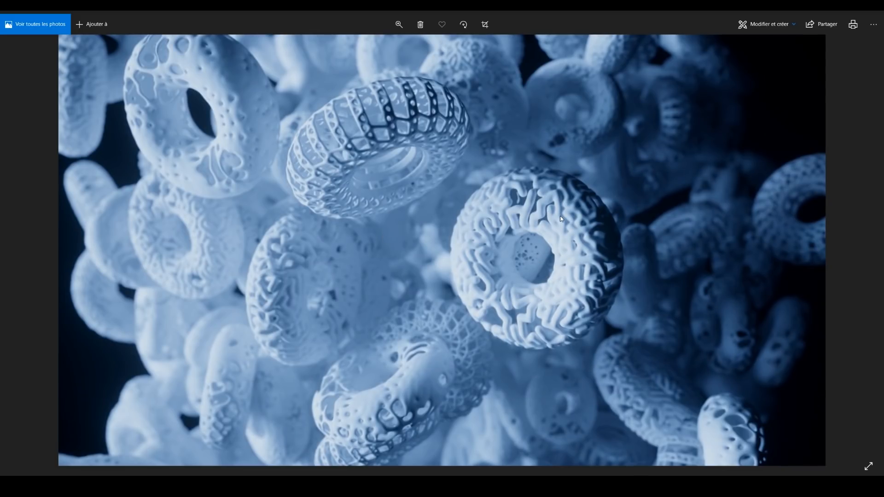
key("Right")
key("Right")
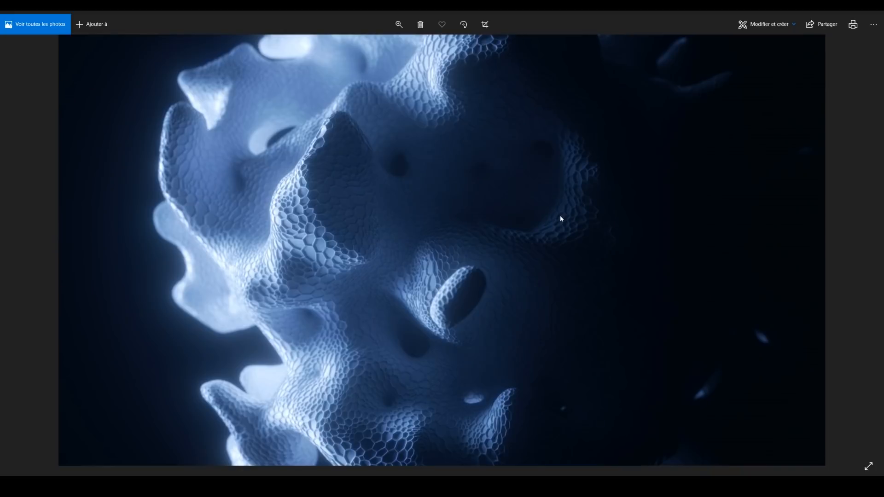
key("Escape")
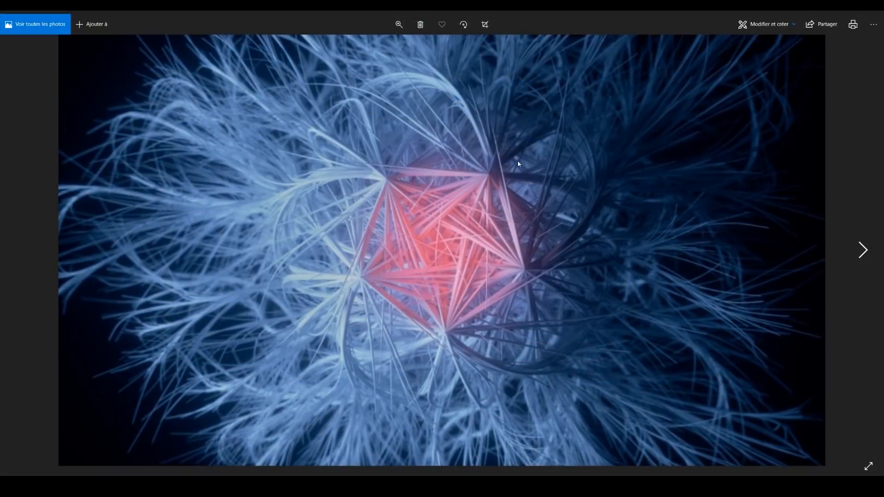
Shrink the Photos window with the red and blue fibre render and browse through its whole image set.
key("Escape")
left_click(617, 229)
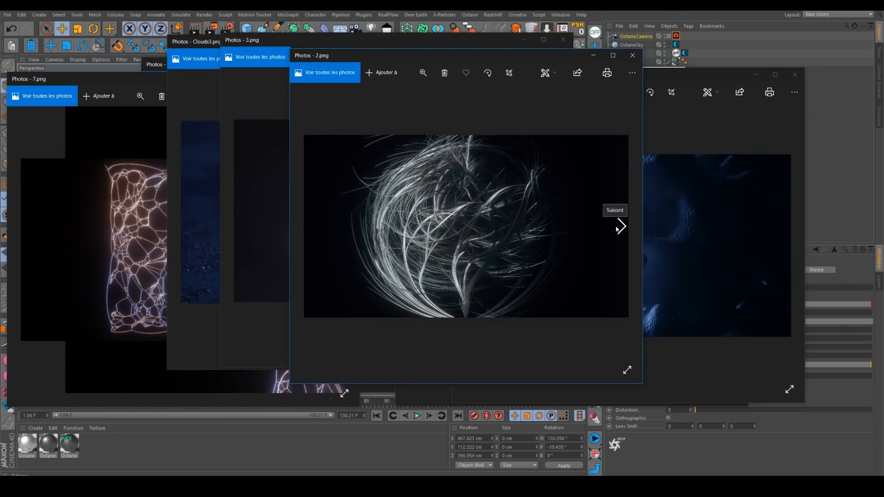
left_click(617, 229)
left_click(616, 229)
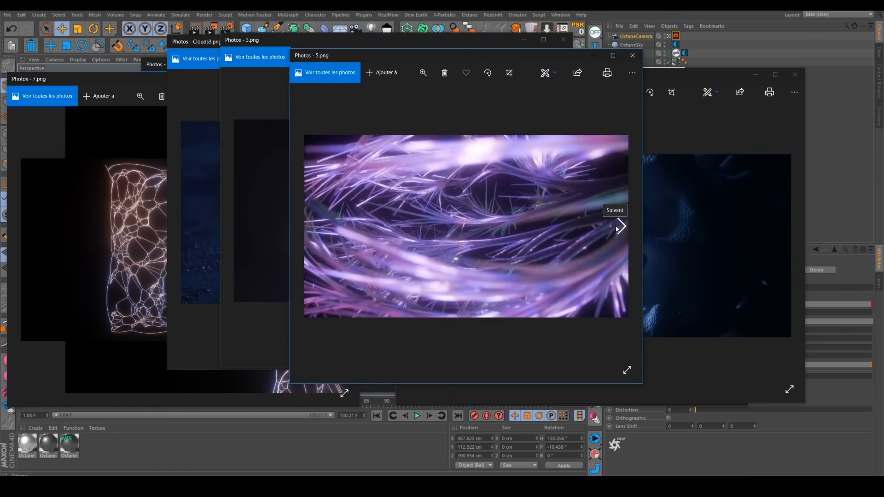
left_click(617, 229)
left_click(617, 229)
left_click(617, 228)
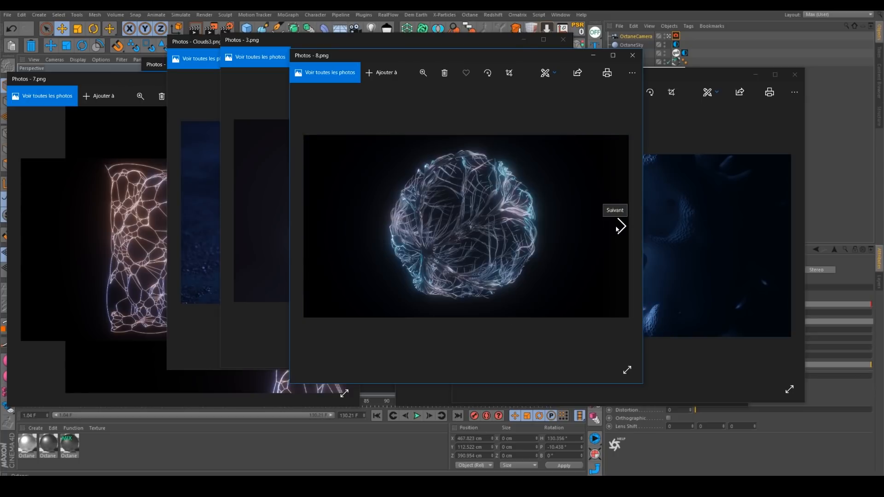
left_click(617, 229)
left_click(617, 229)
left_click(617, 229)
left_click(617, 229)
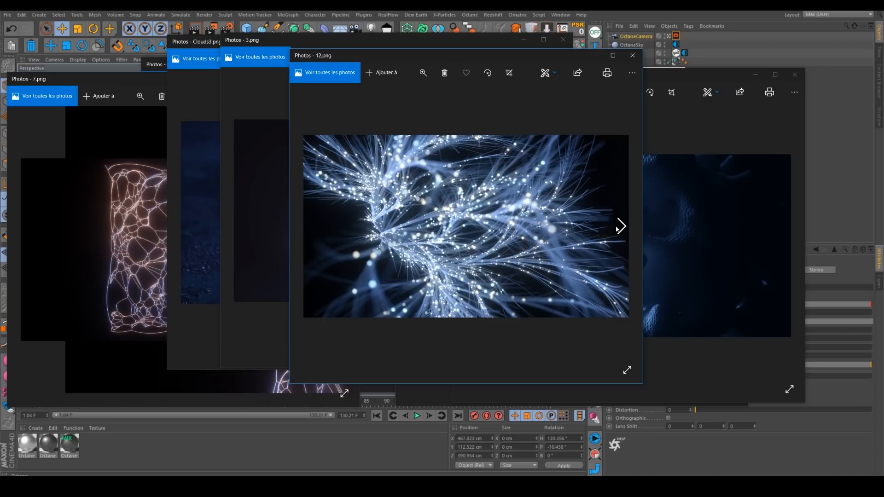
left_click(617, 229)
left_click(616, 228)
left_click(617, 229)
left_click(617, 229)
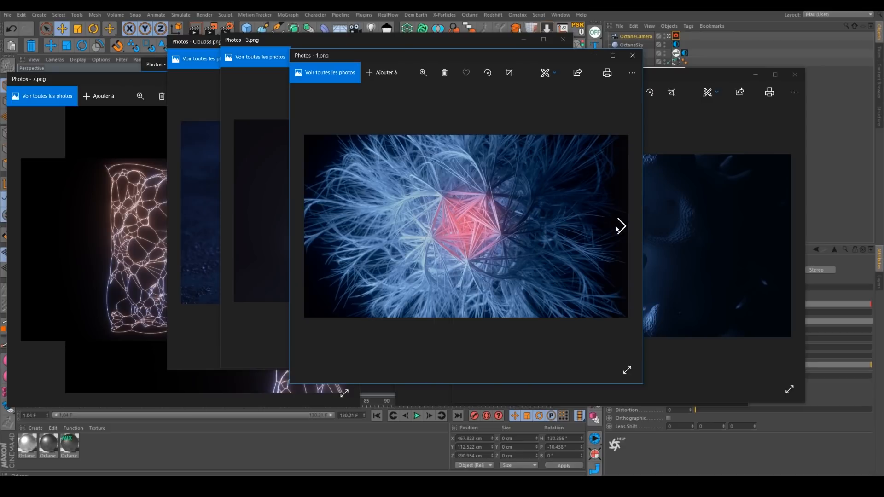
Close all the Photos windows and the Octane Live Viewer.
left_click(632, 55)
left_click(794, 74)
left_click(563, 40)
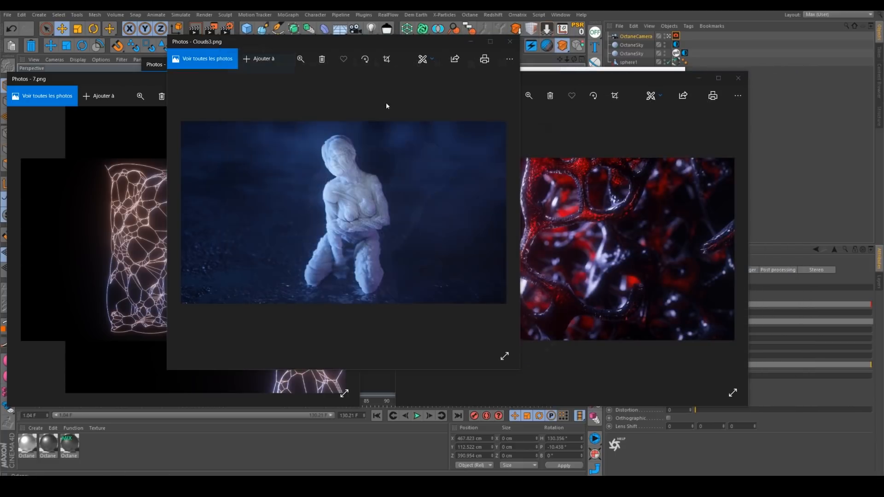
left_click(510, 42)
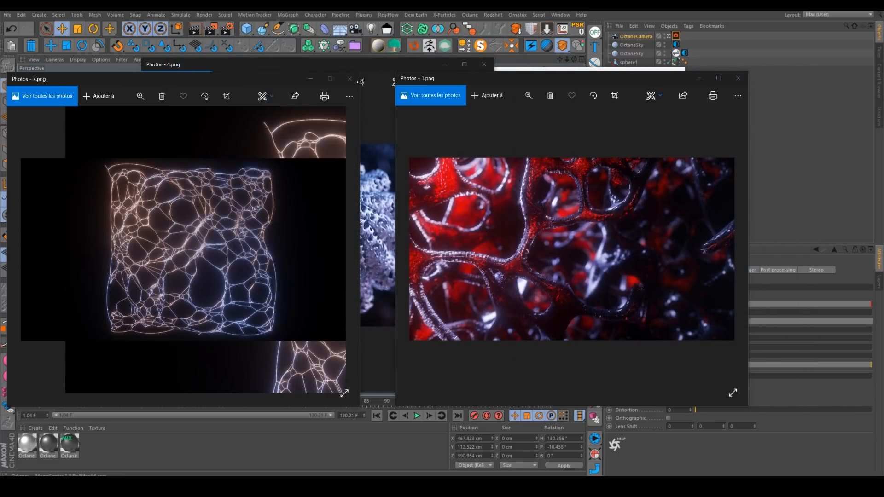
left_click(356, 79)
left_click(487, 65)
left_click(738, 78)
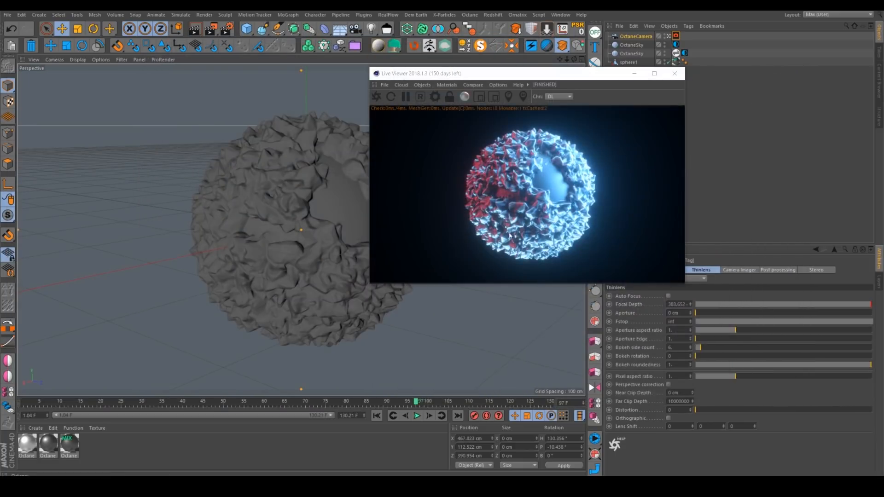
left_click(674, 74)
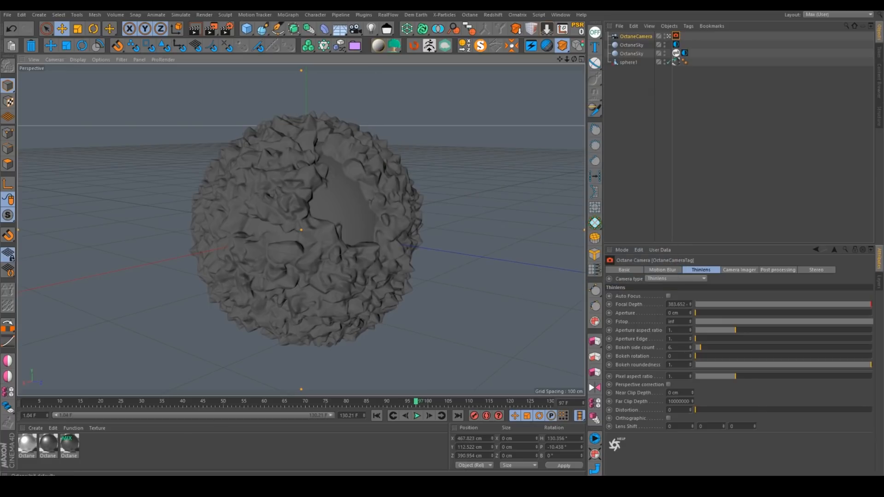
Switch to the browser and review the Motion Designers Community Patreon page, including the VDB growth tutorial post and the membership tiers.
mouse_move(95, 485)
left_click(95, 464)
scroll(483, 222, "up", 2)
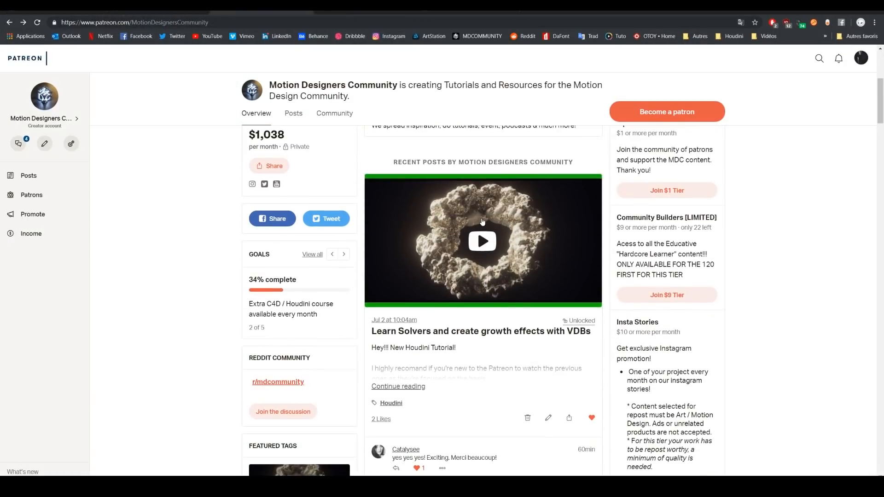
scroll(482, 222, "down", 3)
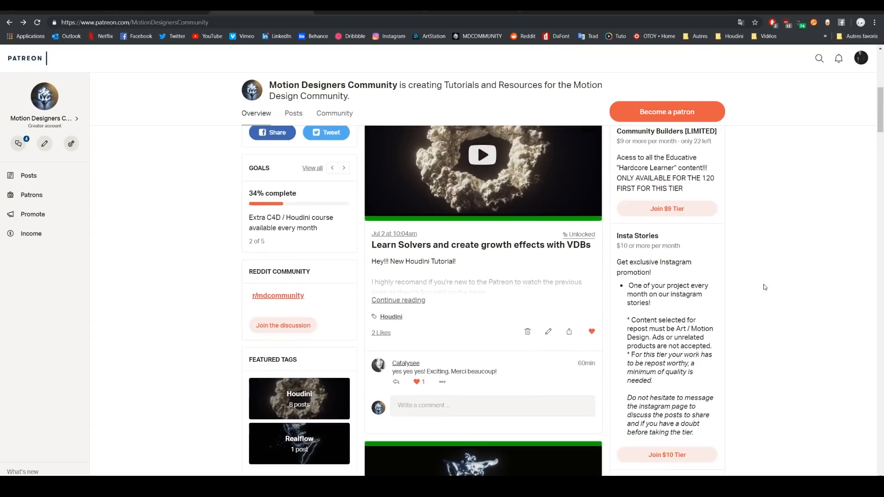
scroll(625, 182, "up", 1)
left_click_drag(621, 183, 730, 187)
left_click(773, 239)
scroll(770, 280, "down", 10)
scroll(772, 280, "down", 12)
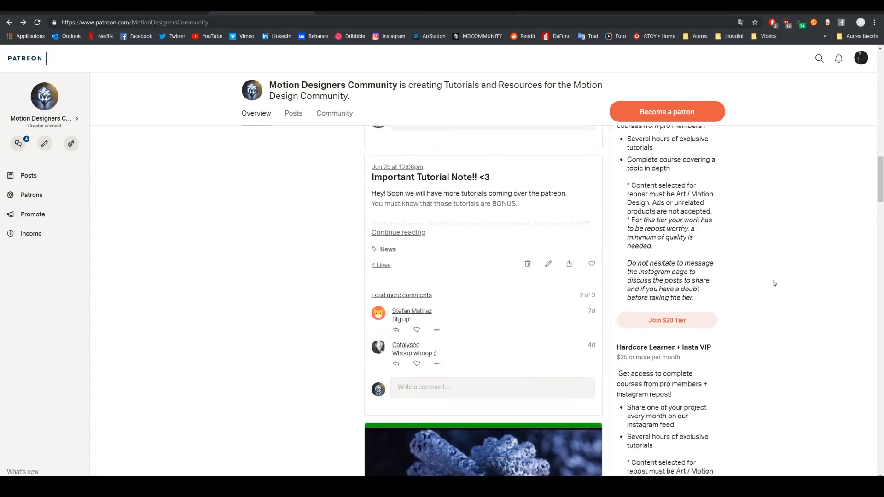